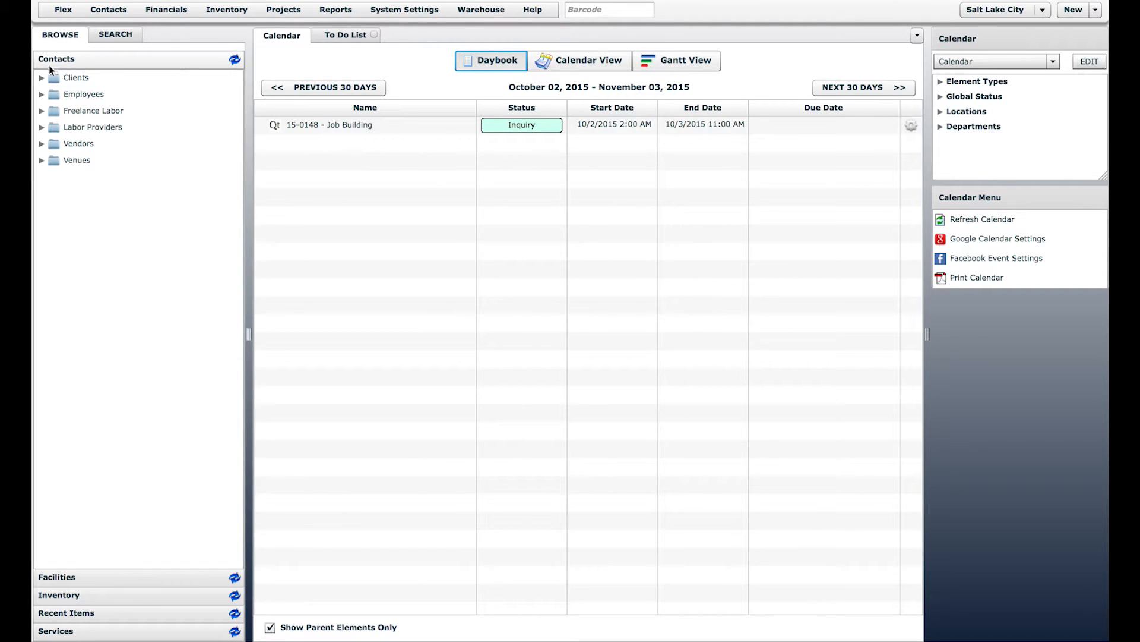
Step: Expand and re-collapse the Clients folder in the Contacts tree, then bring up System Settings
left_click(41, 77)
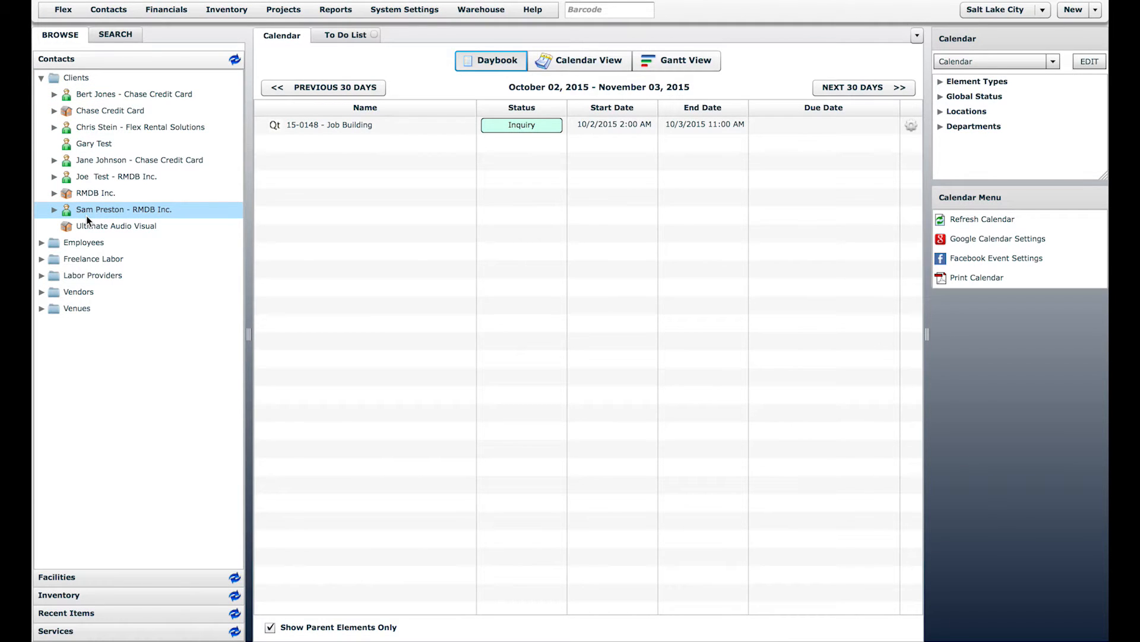
left_click(42, 78)
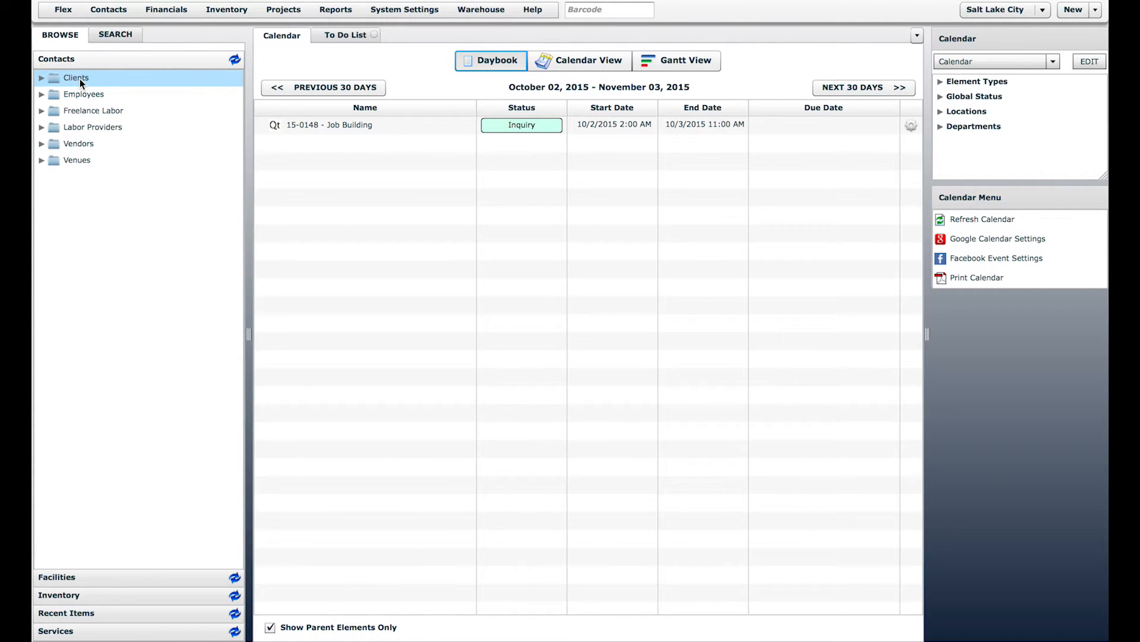
left_click(395, 12)
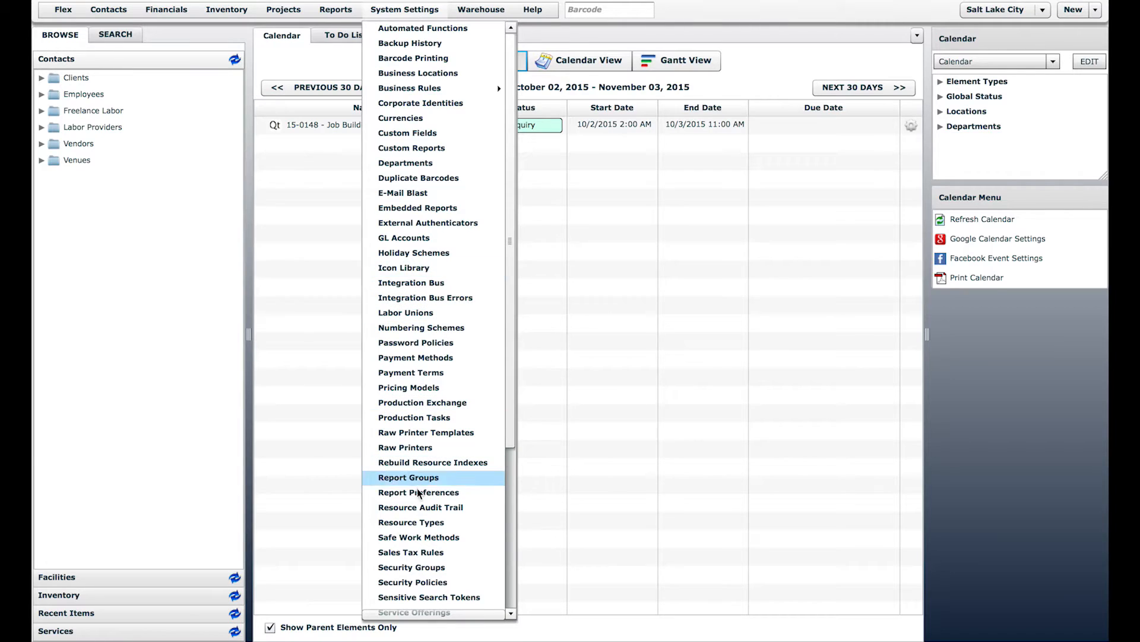
Step: Open the Resource Types list and open the Client type for editing
left_click(422, 525)
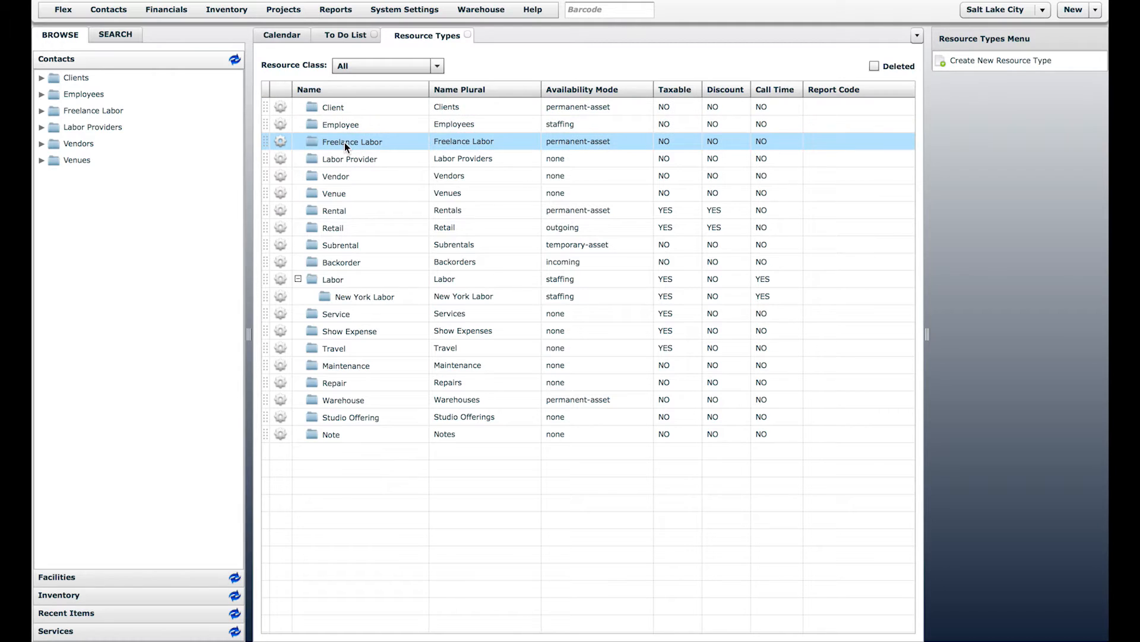
left_click(344, 110)
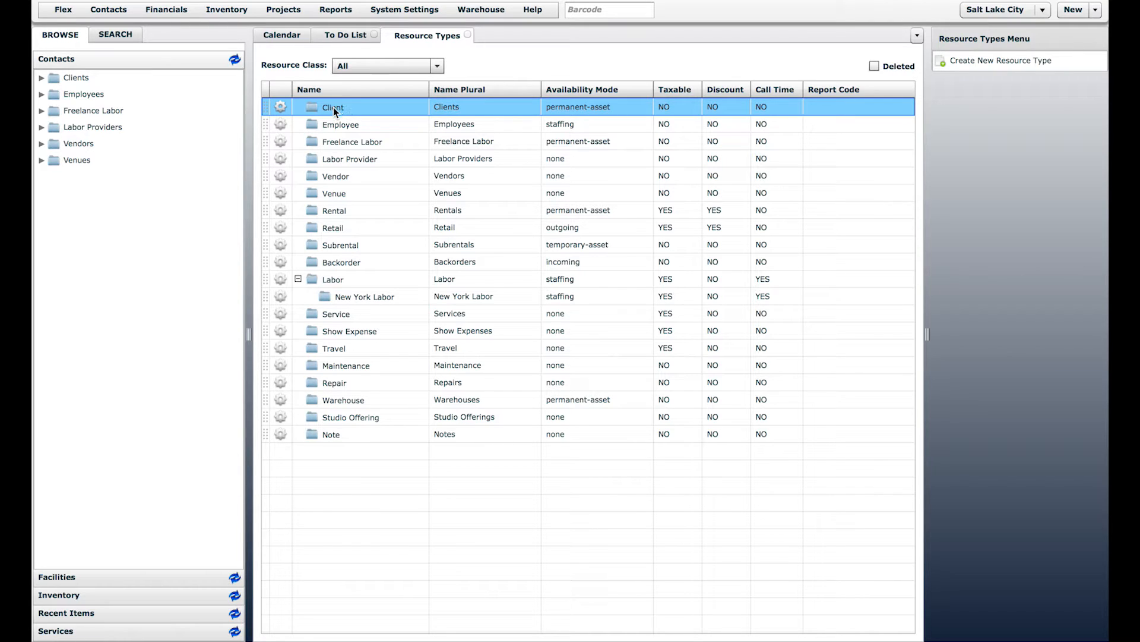
double_click(333, 107)
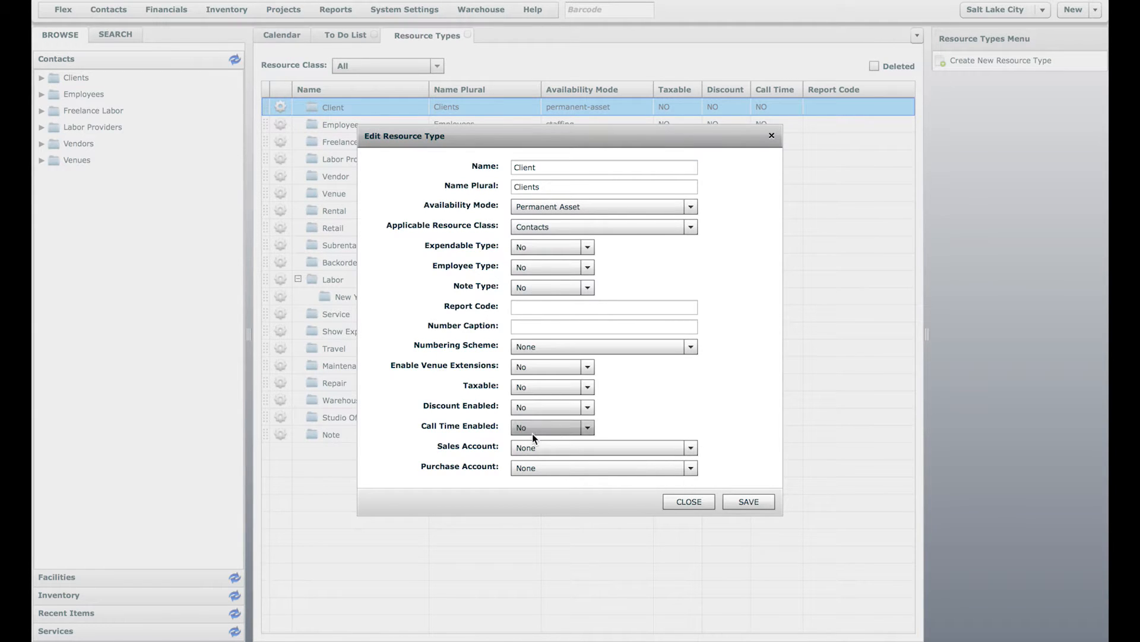
mouse_move(526, 372)
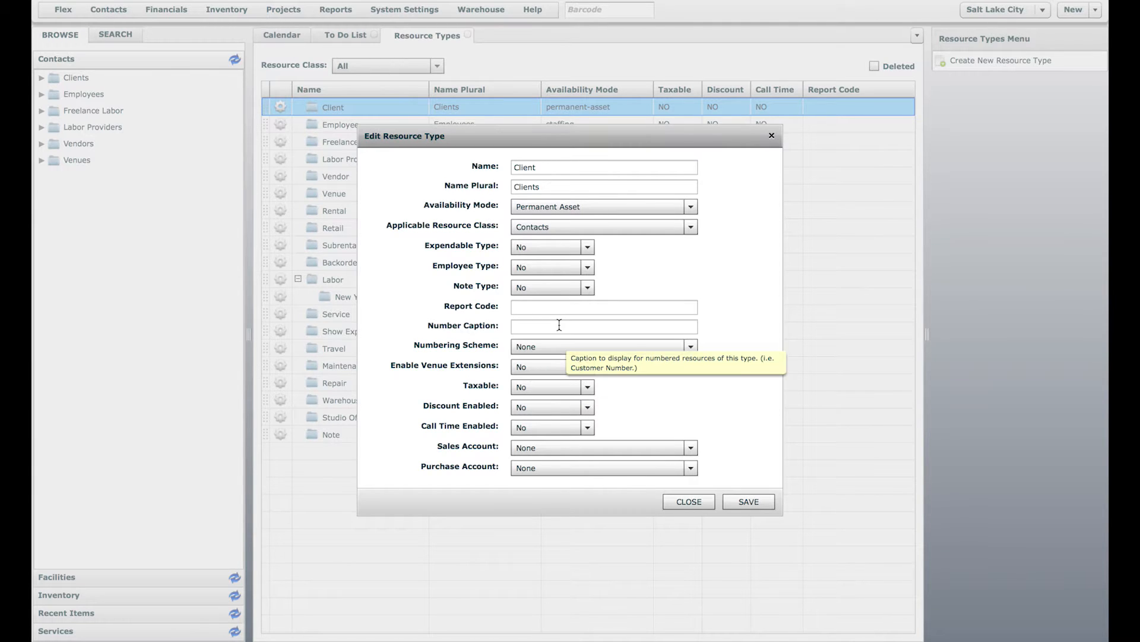
left_click(576, 170)
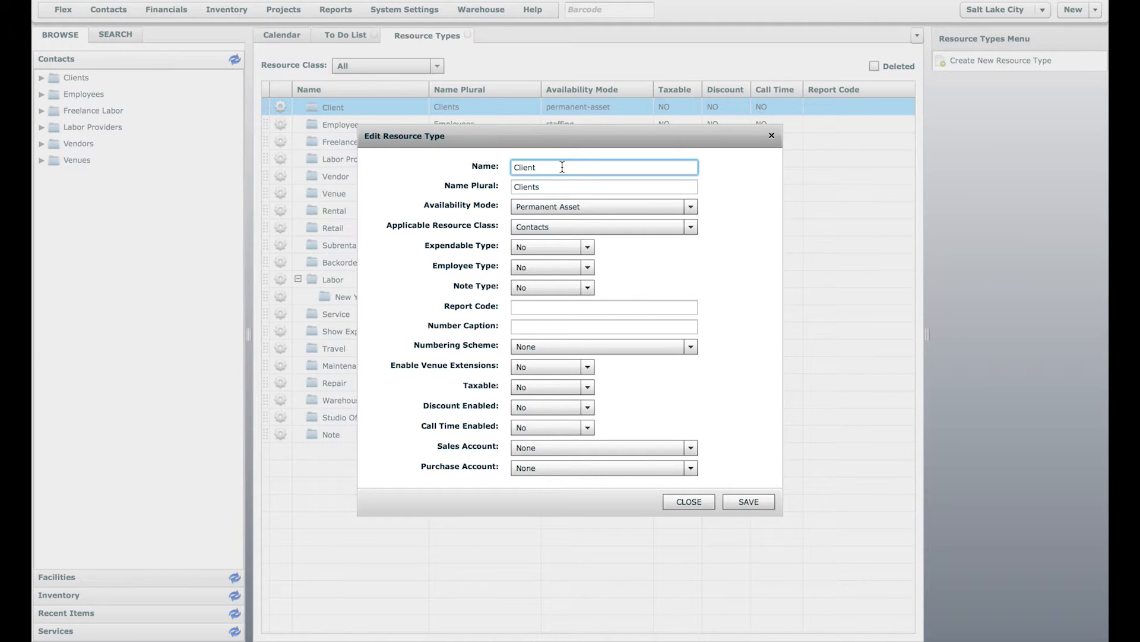
left_click(556, 183)
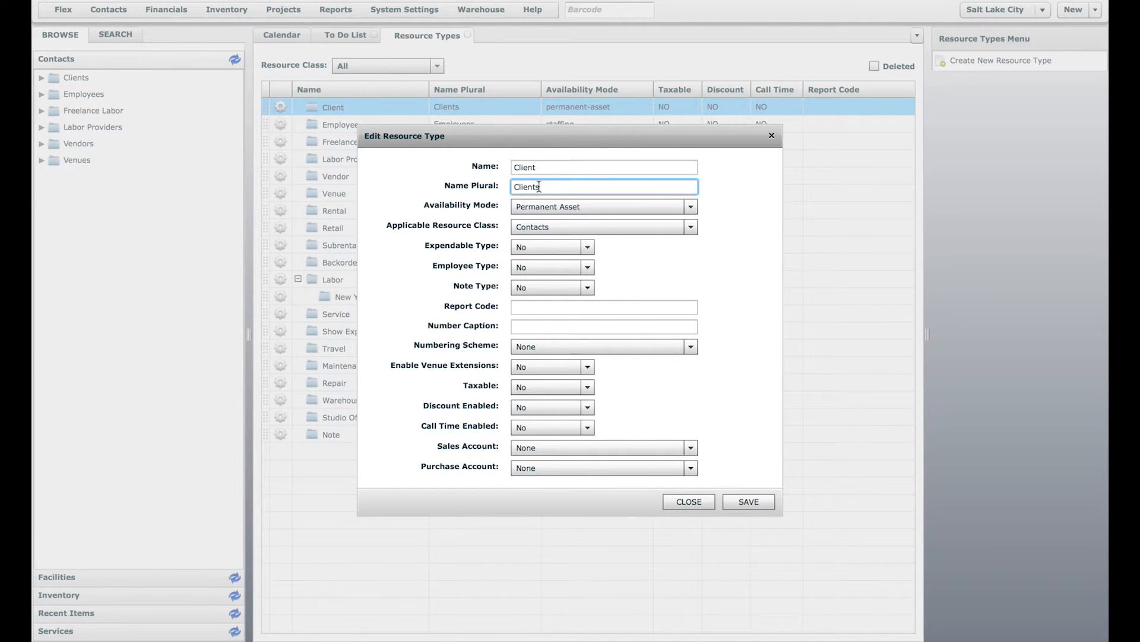
left_click(578, 205)
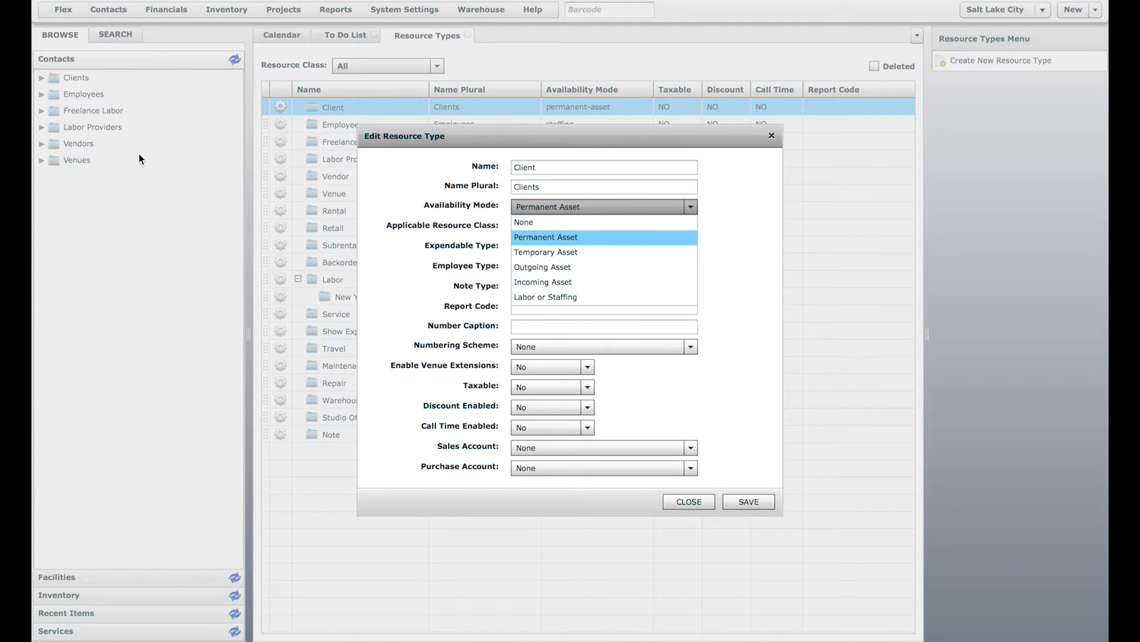
left_click(482, 226)
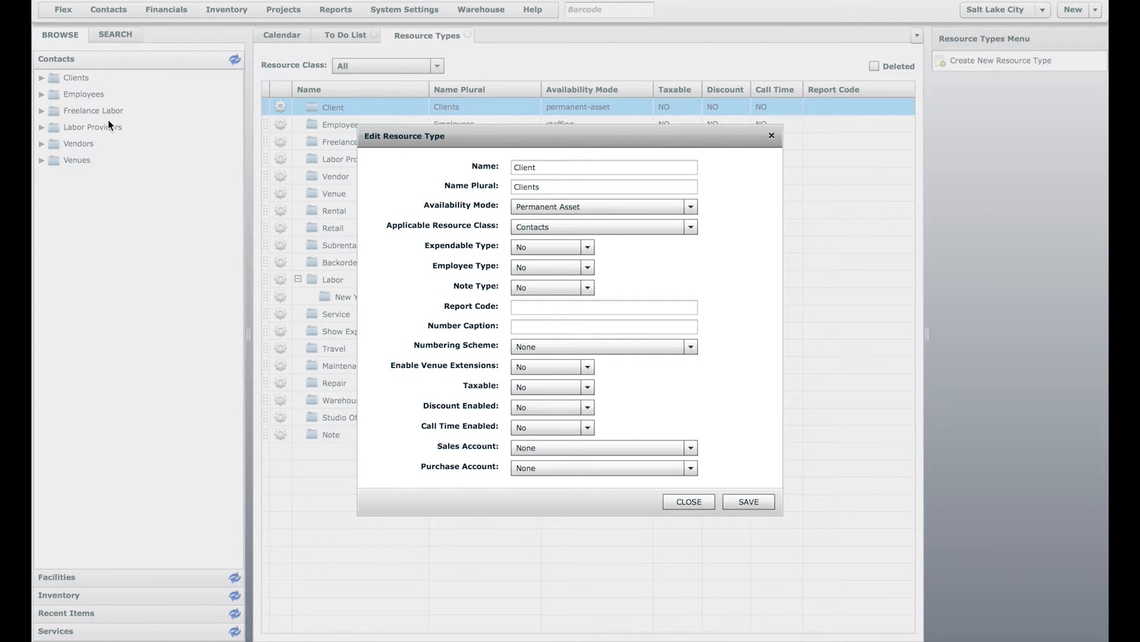
left_click(546, 209)
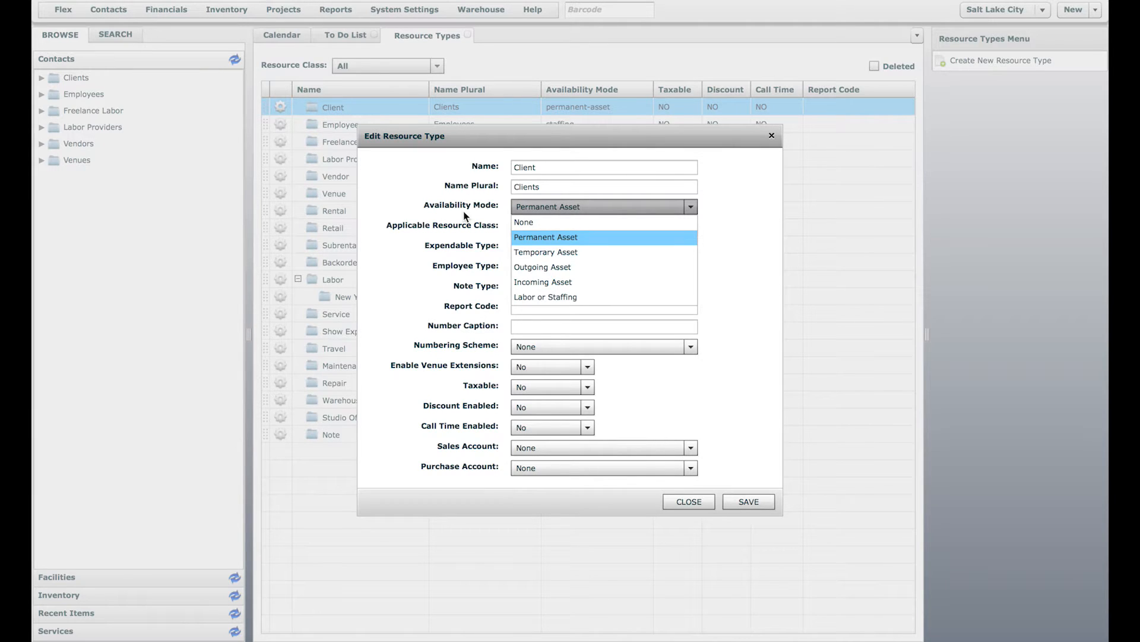
left_click(464, 211)
left_click(534, 206)
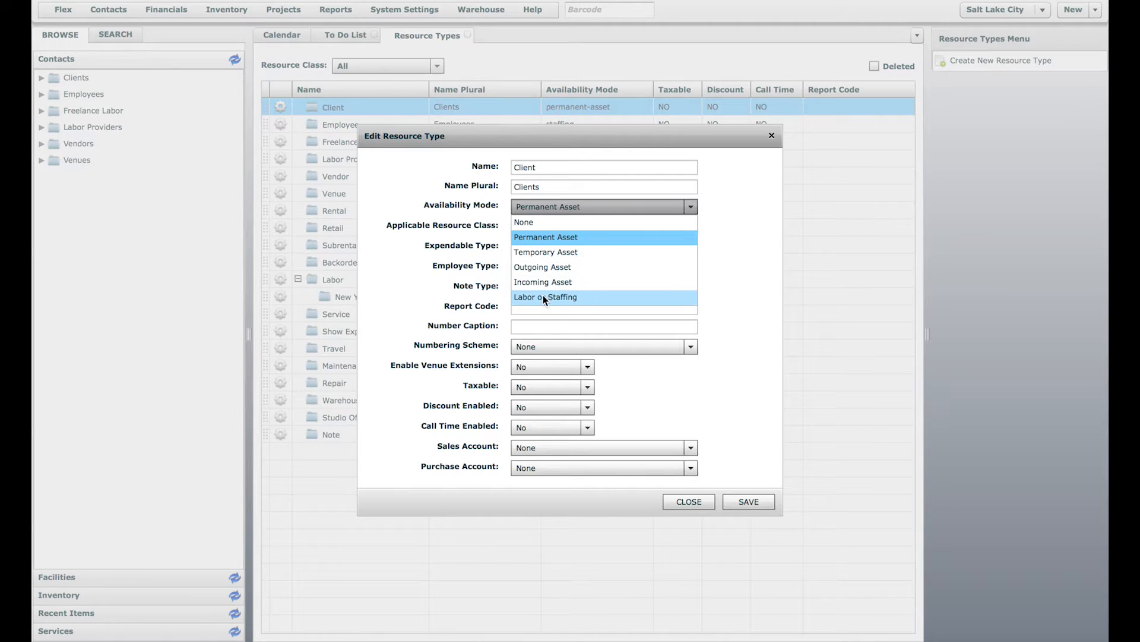
left_click(496, 249)
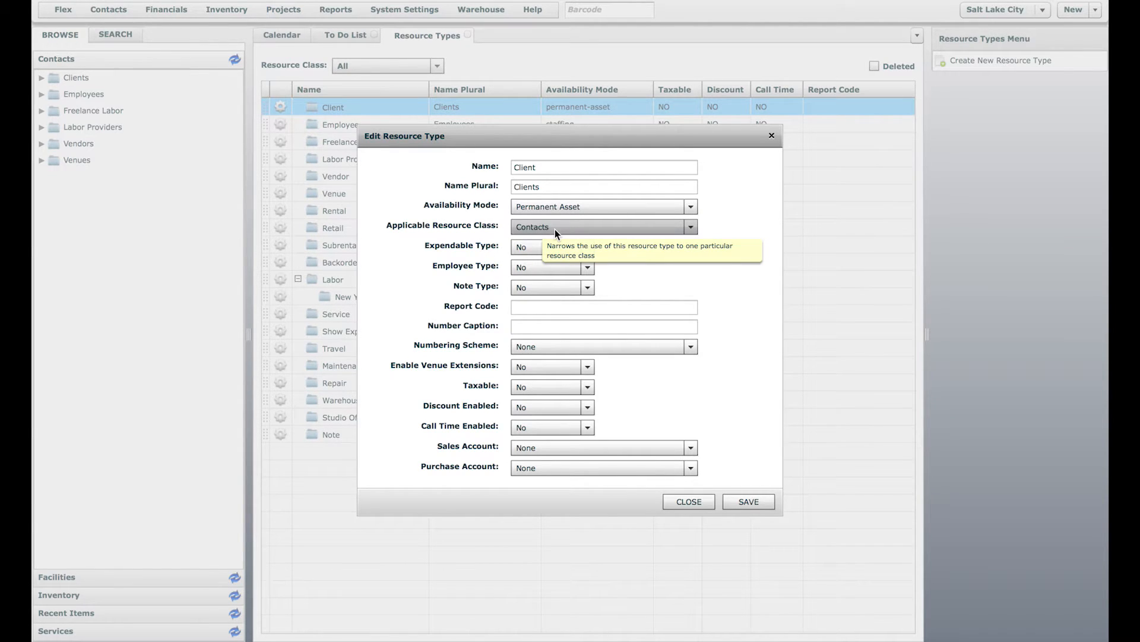
left_click(688, 503)
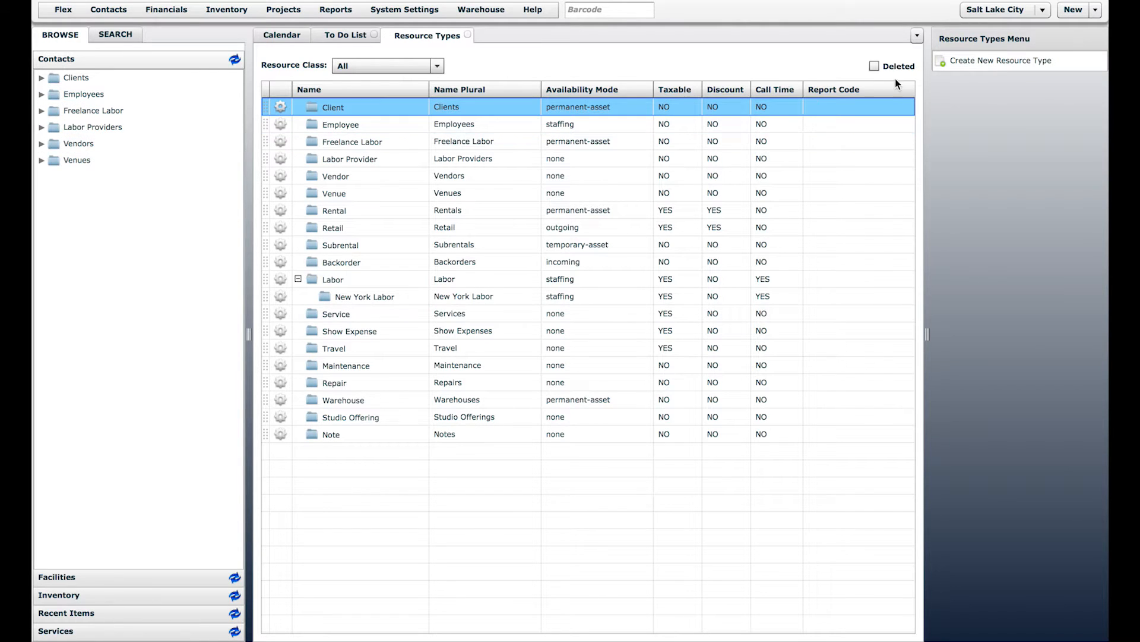
Step: Start a new resource type named Artist with plural Artists
left_click(1020, 59)
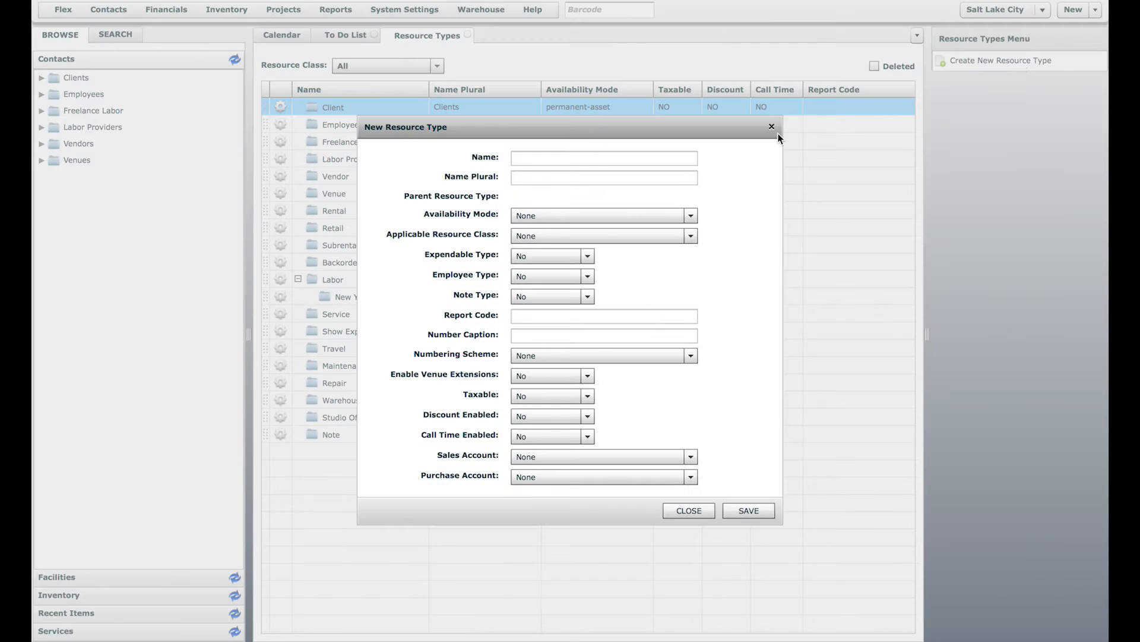
left_click(623, 158)
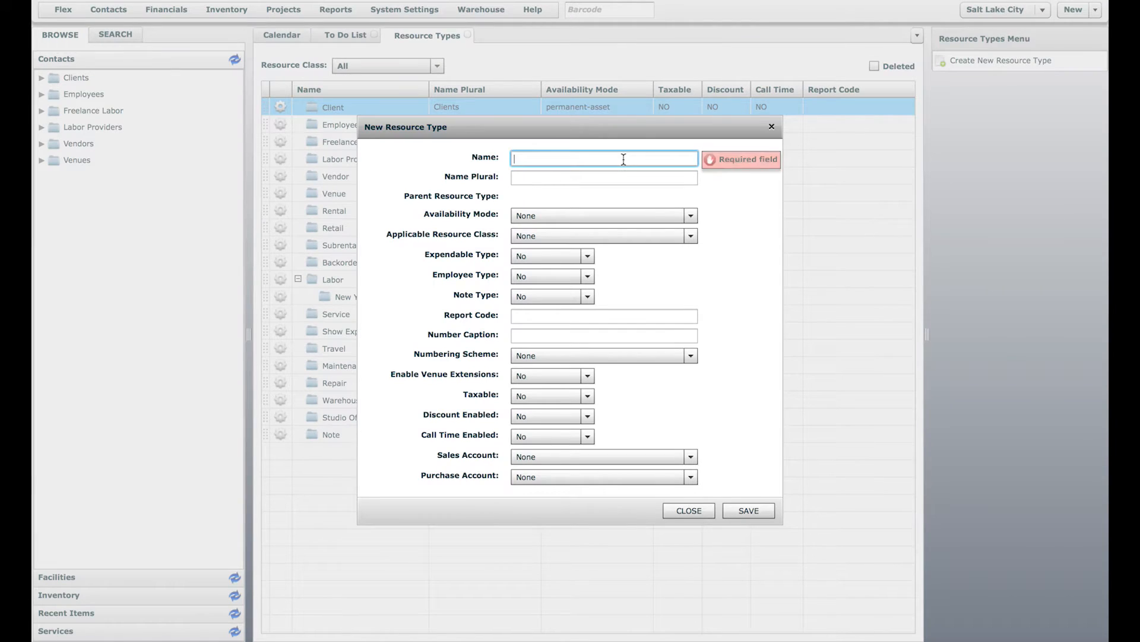
type("Artist")
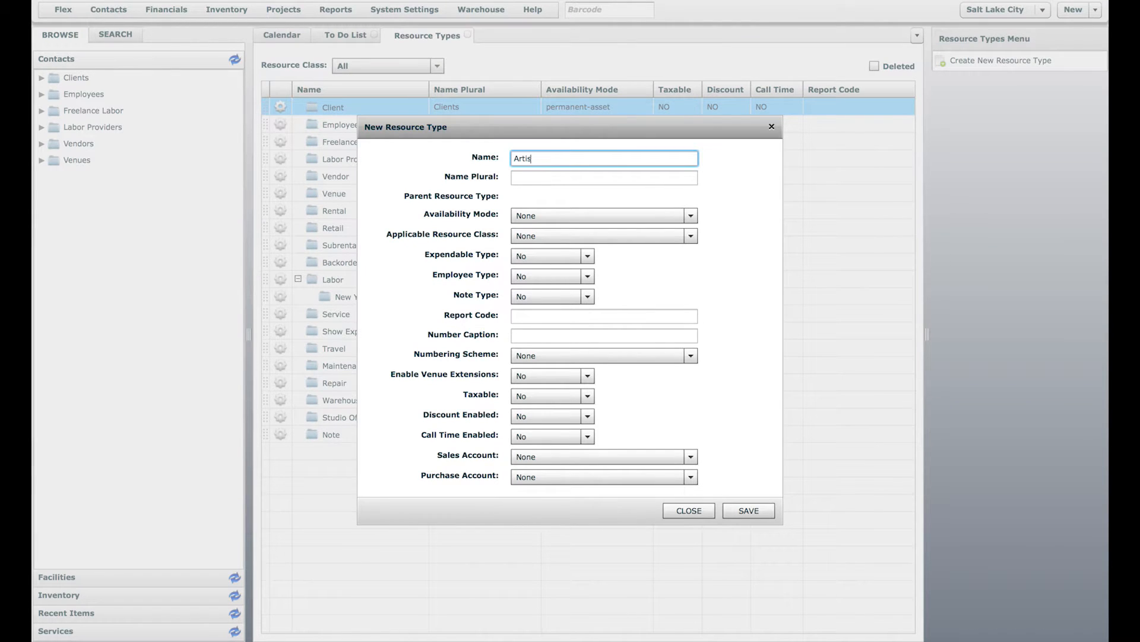
left_click(635, 178)
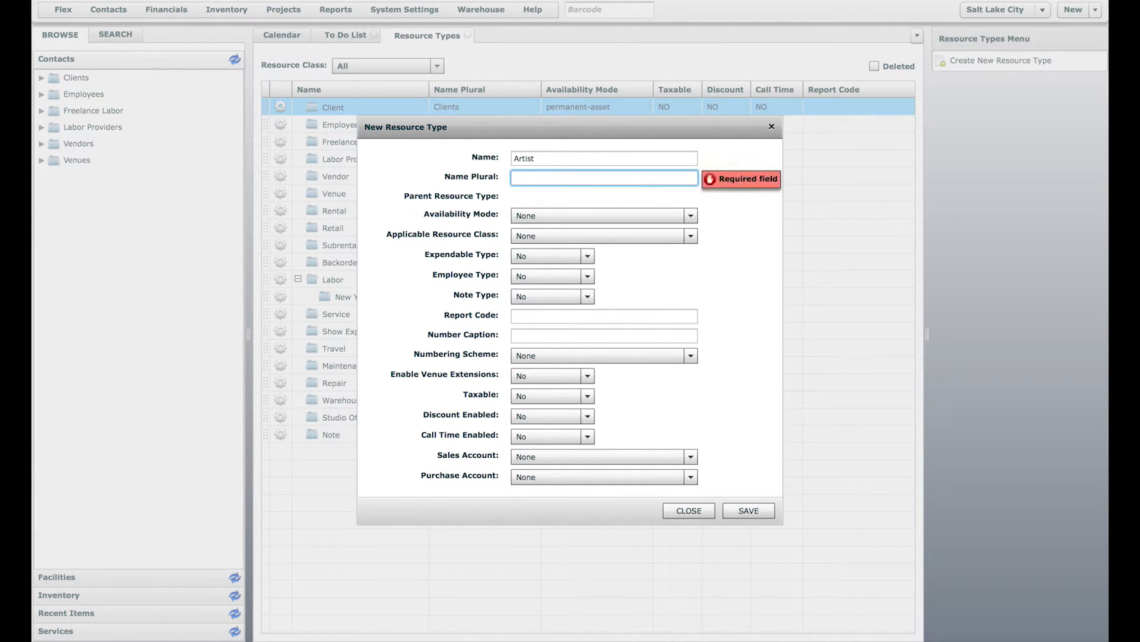
type("Artists")
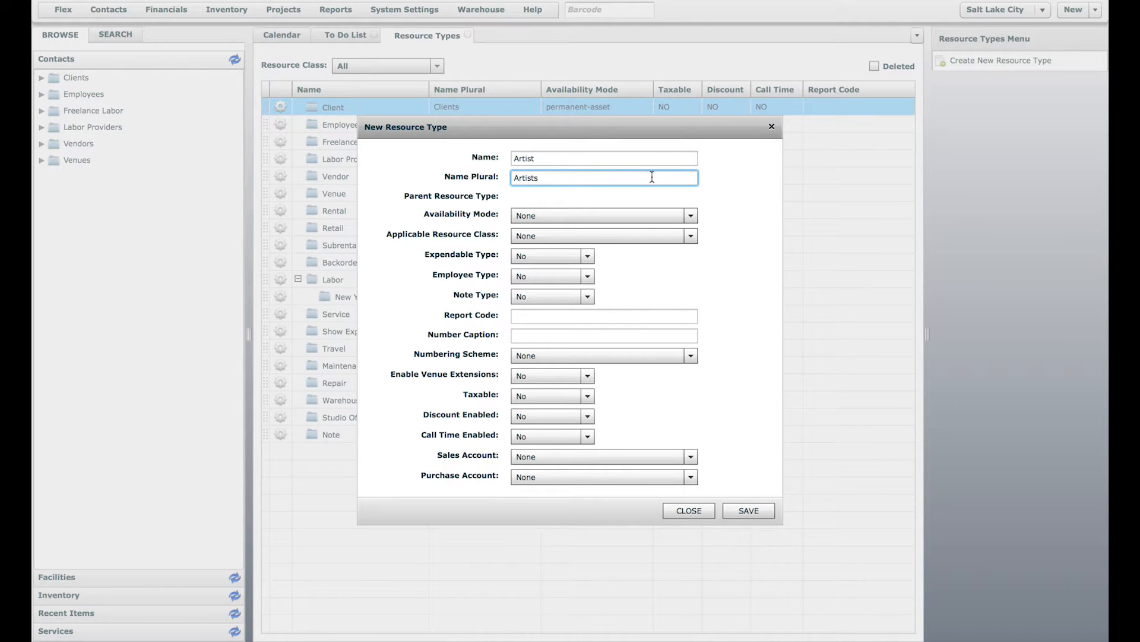
Step: Set availability to Labor or Staffing, restrict it to Contacts, save, and refresh the Contacts tree
left_click(624, 218)
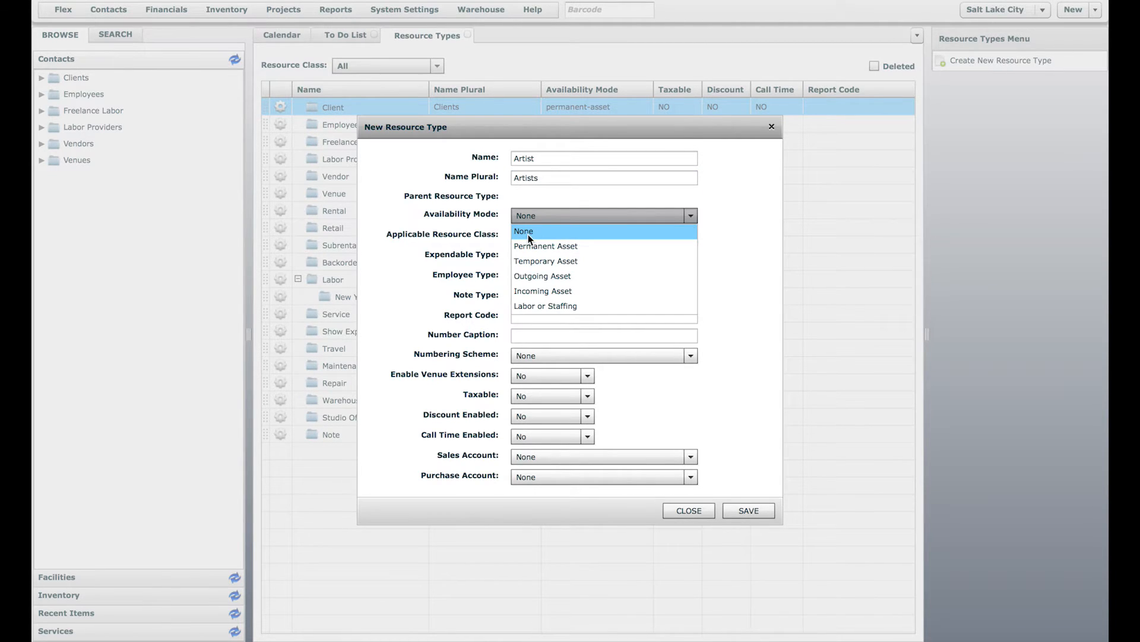
left_click(543, 304)
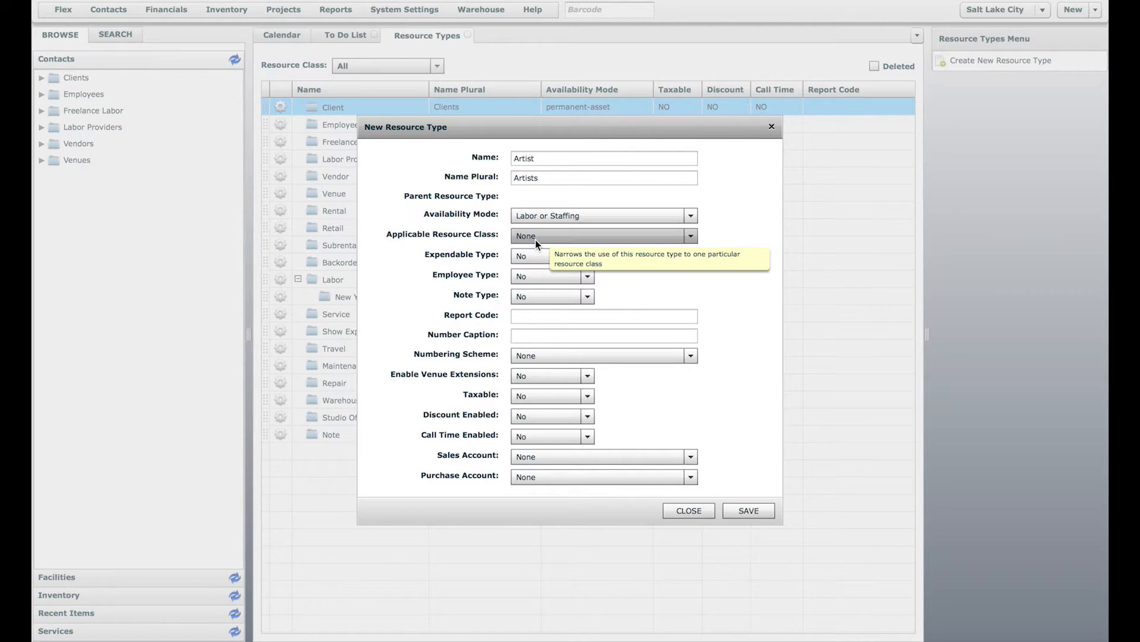
left_click(536, 239)
left_click(536, 268)
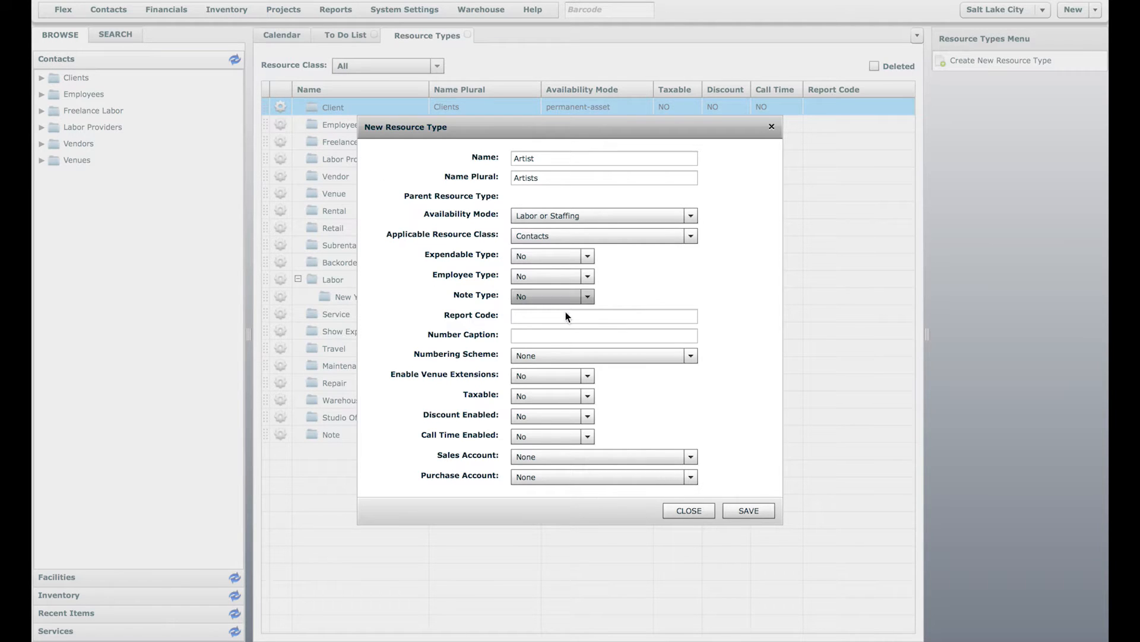
left_click(748, 513)
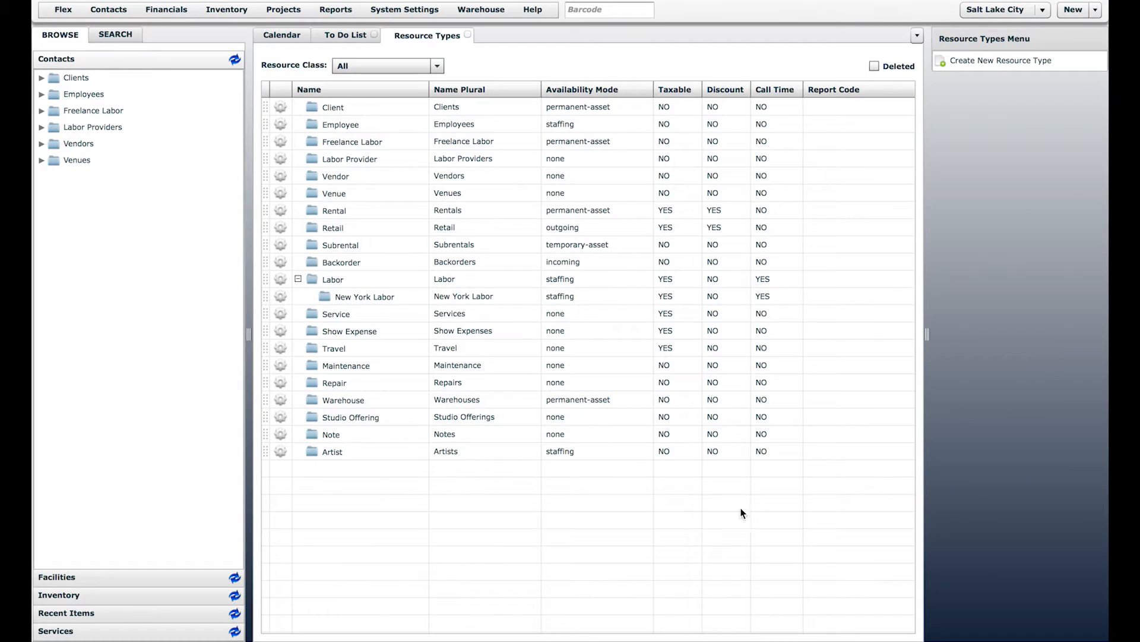
left_click(405, 198)
left_click(235, 60)
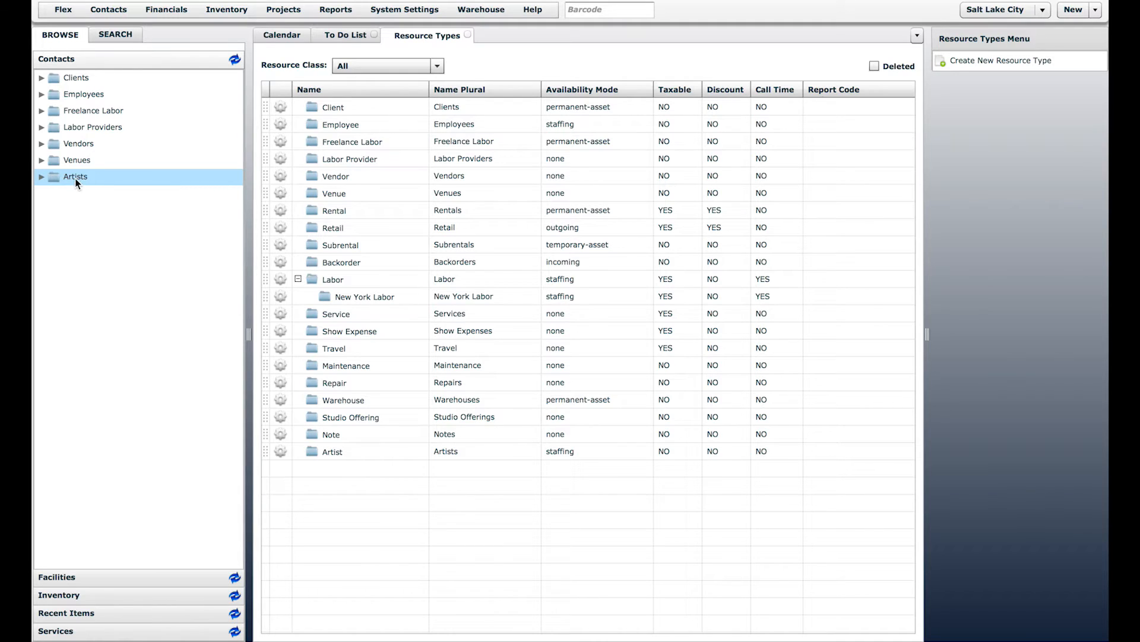
Step: Move the Artists folder above Clients and close the Resource Types settings
left_click_drag(74, 178, 83, 84)
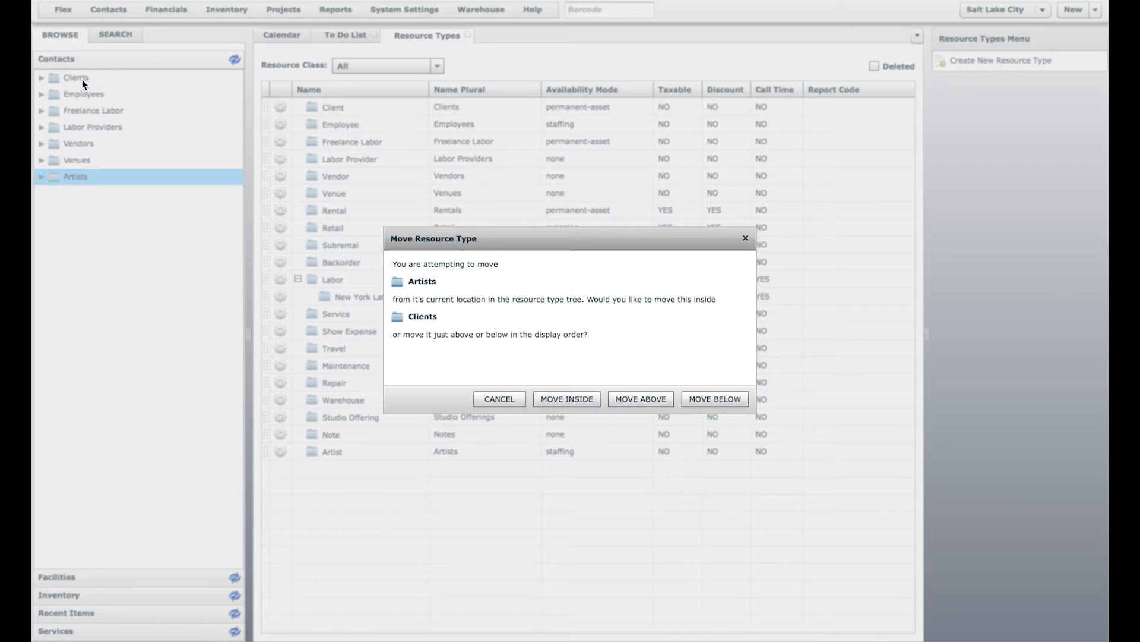
left_click(641, 399)
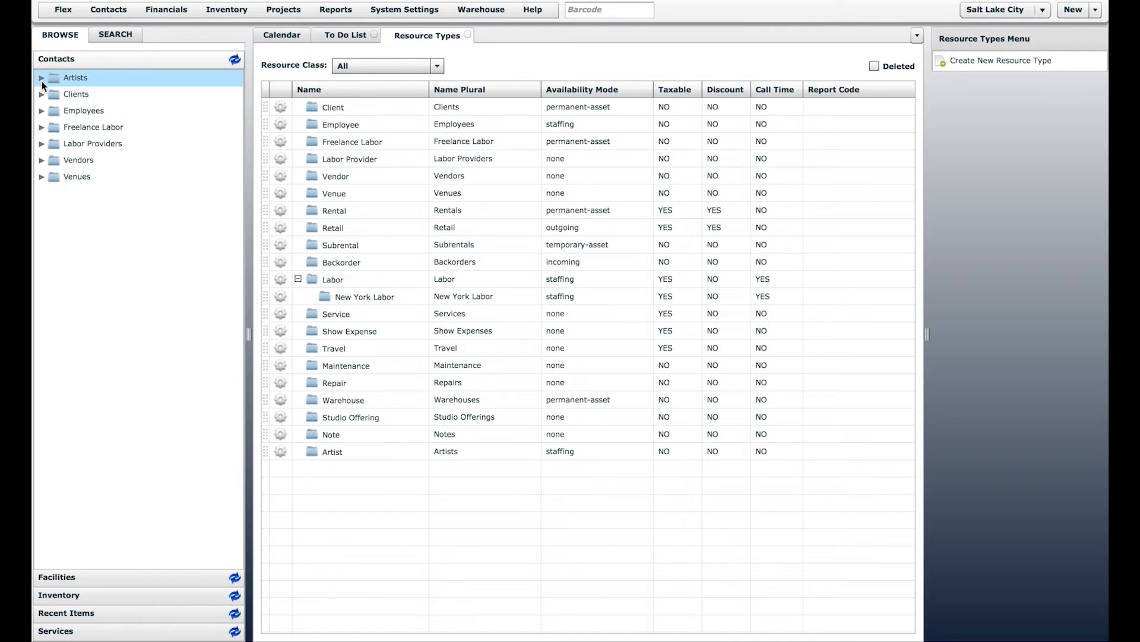
left_click(468, 34)
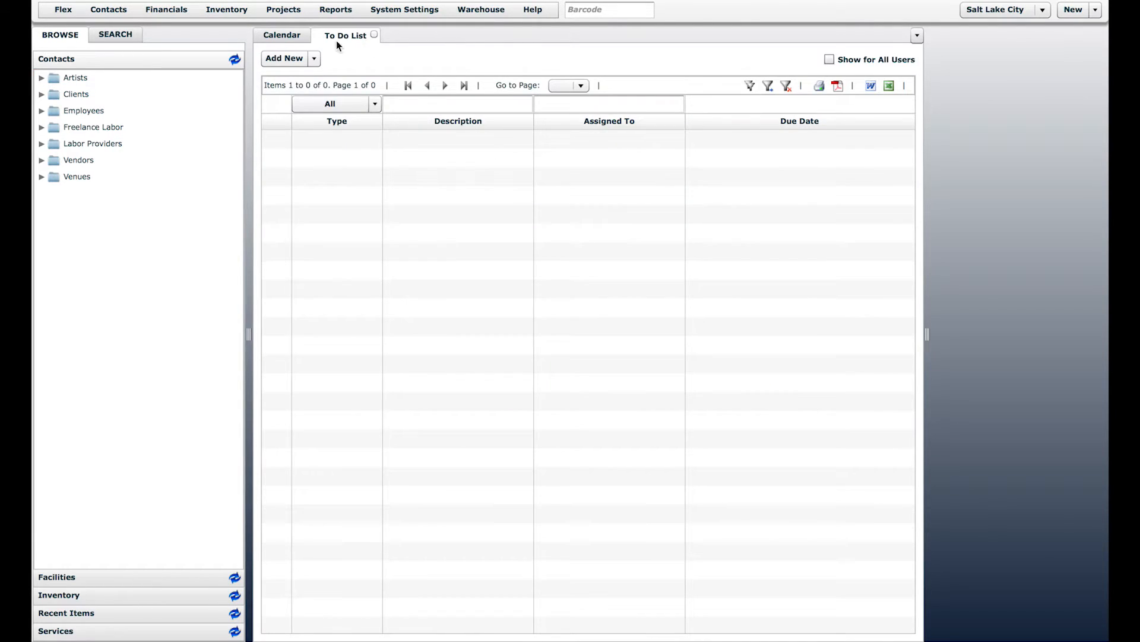
Step: Return to the Calendar daybook and inspect the Contacts menu and the Artists and Clients context menus
left_click(291, 35)
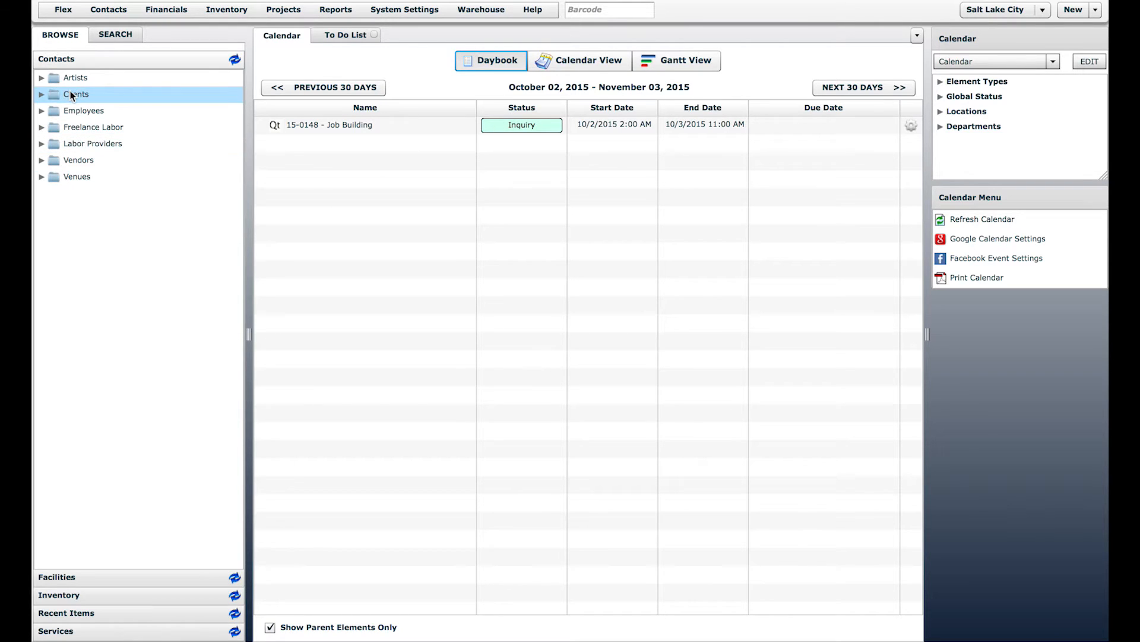
left_click(112, 10)
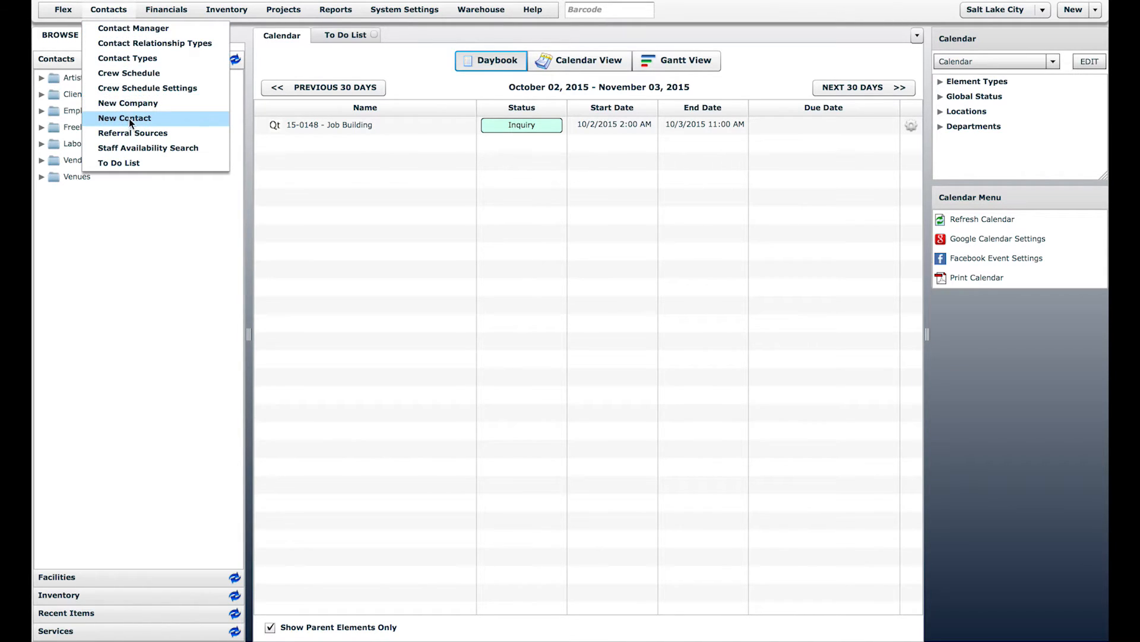
left_click(138, 221)
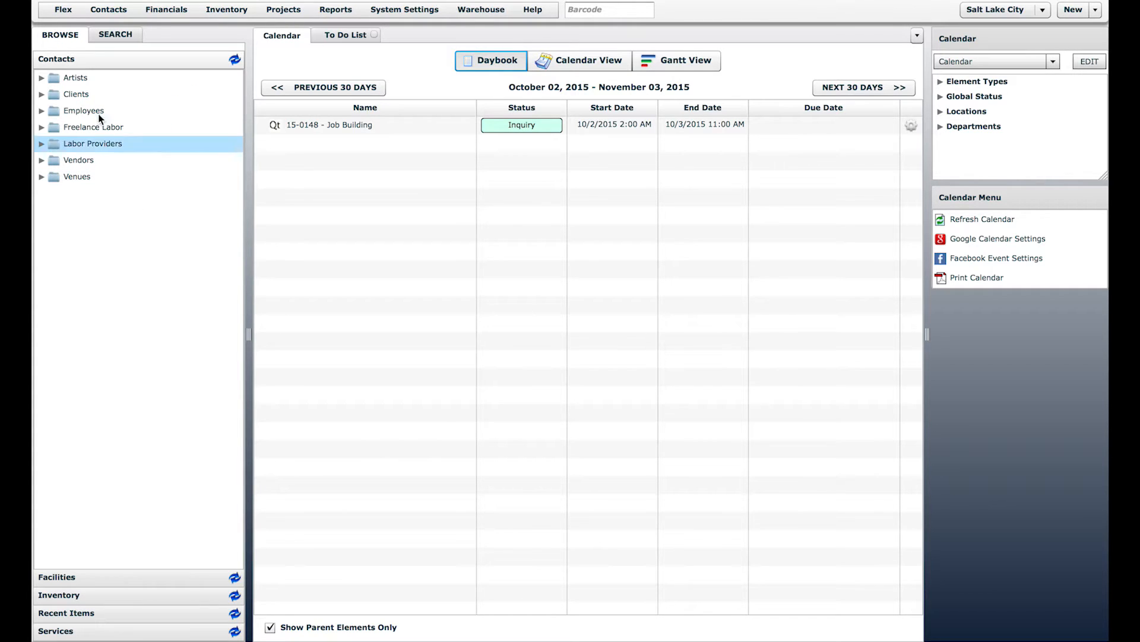
right_click(69, 82)
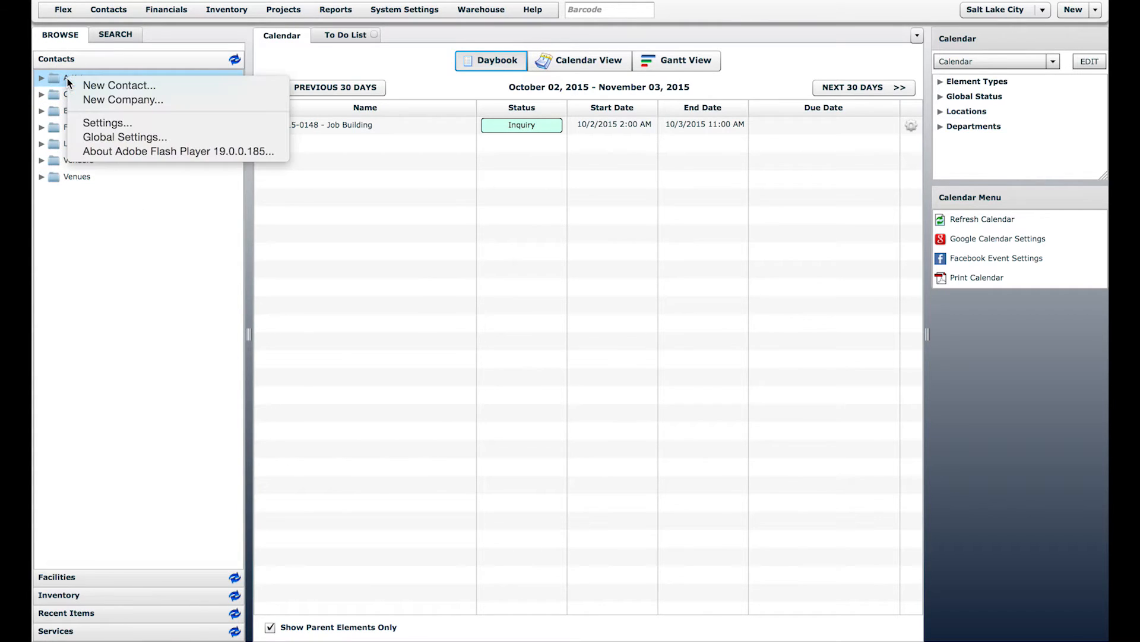
left_click(75, 95)
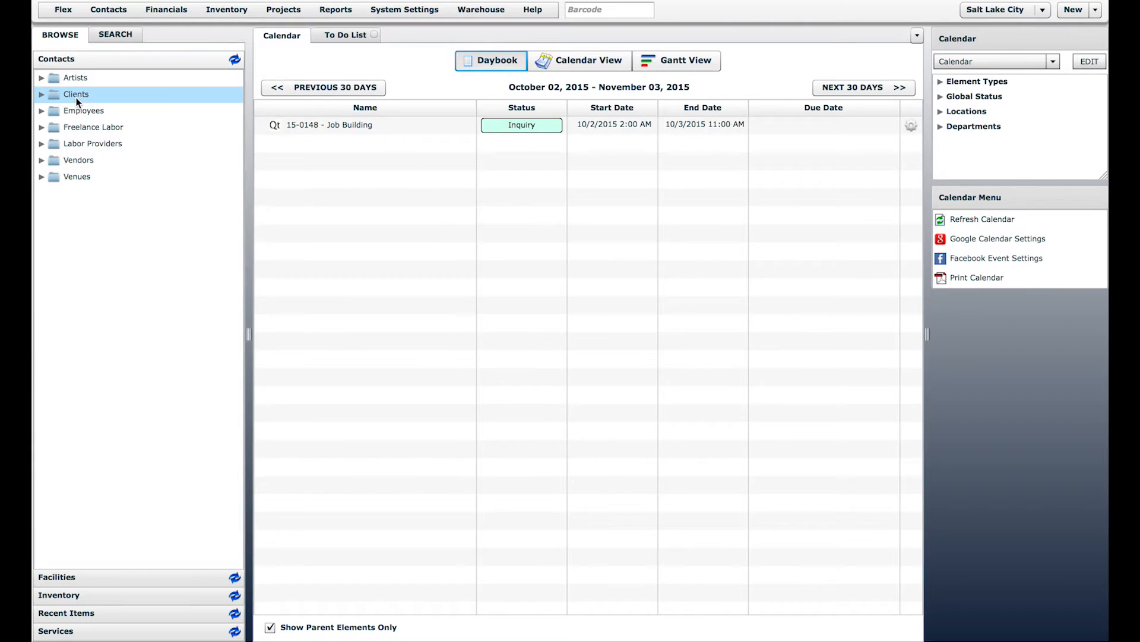
right_click(77, 97)
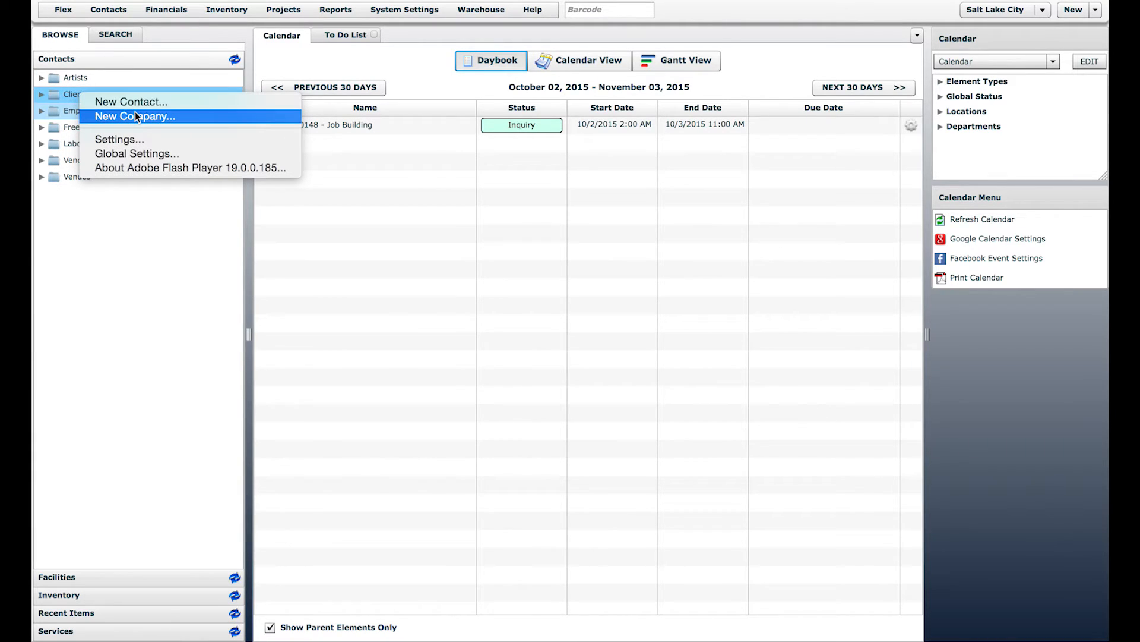
left_click(210, 287)
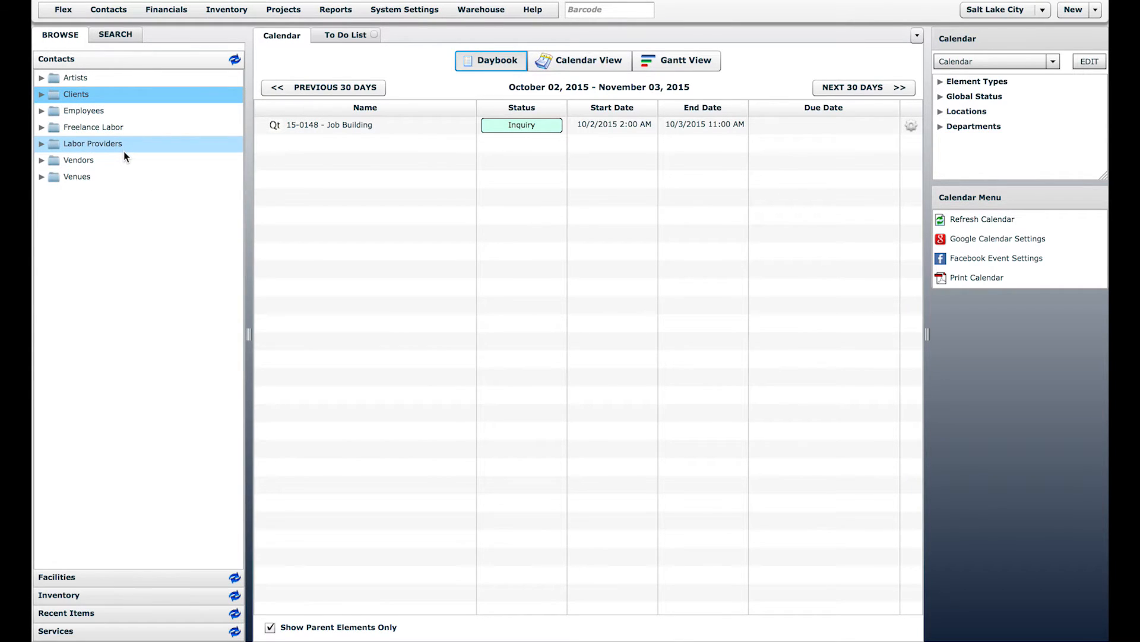
Step: Expand the Clients folder and select RMDB Inc. in the client list
left_click(41, 95)
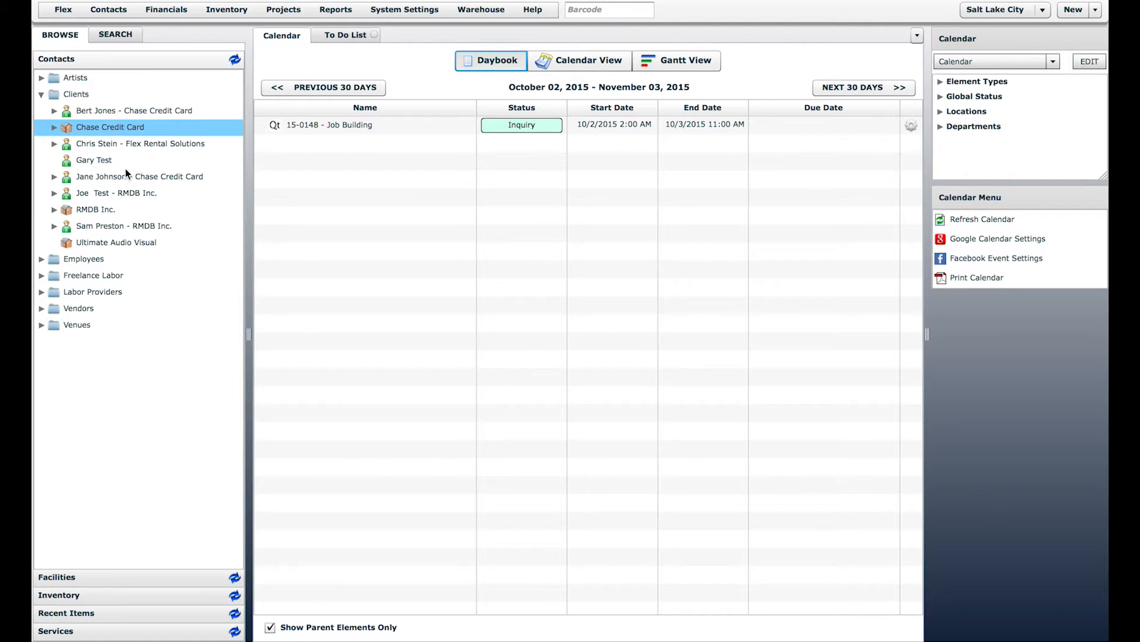
left_click(117, 211)
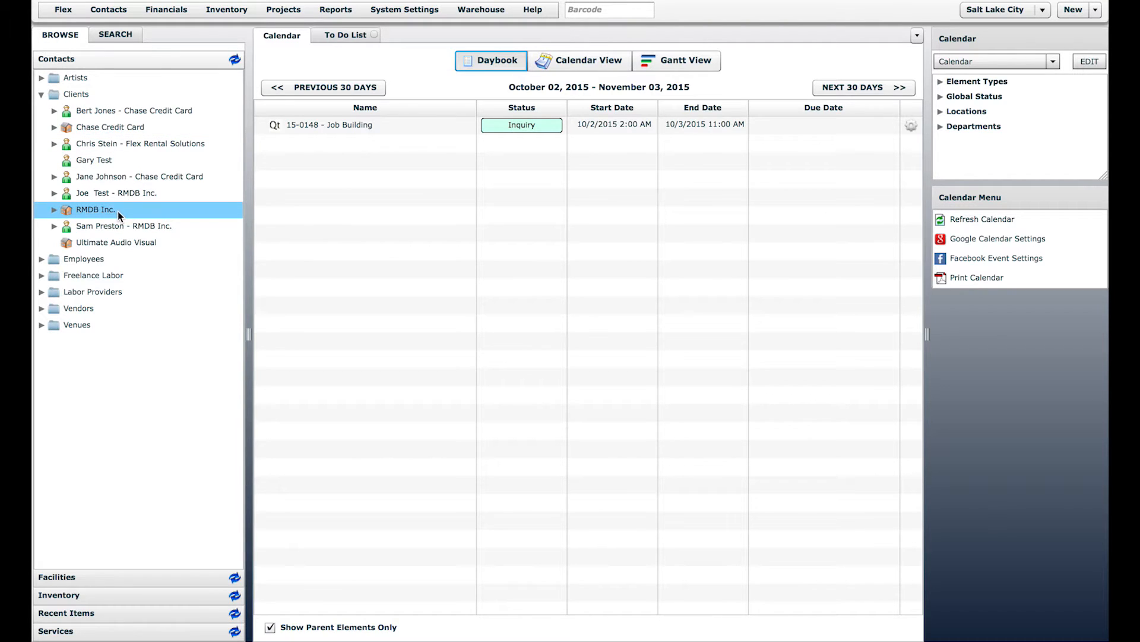
left_click(108, 9)
left_click(138, 103)
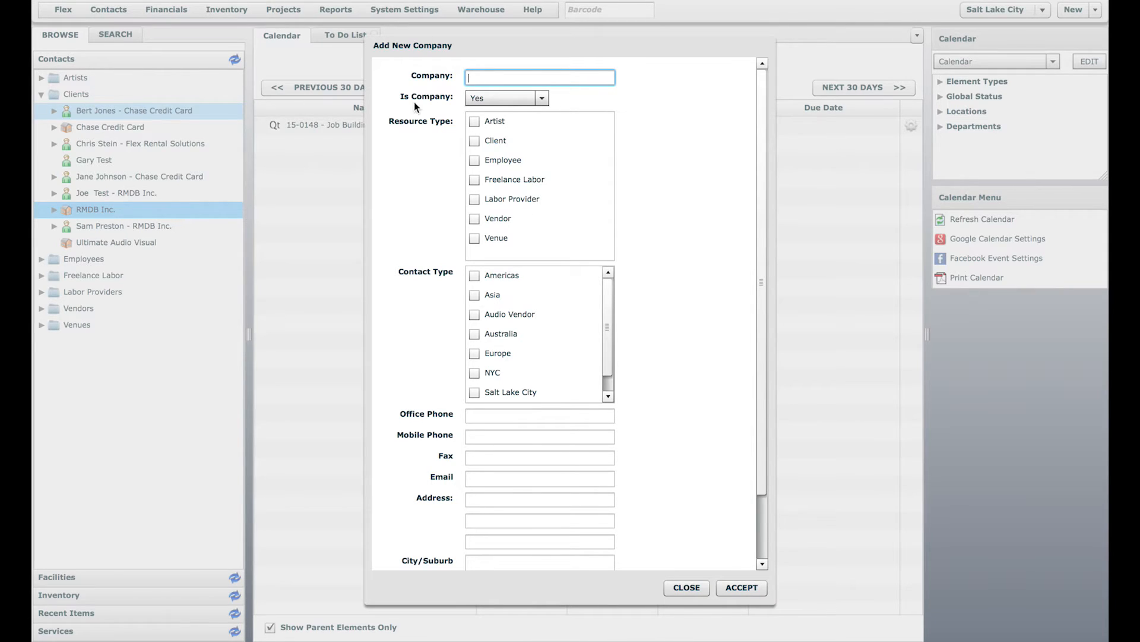
left_click(425, 155)
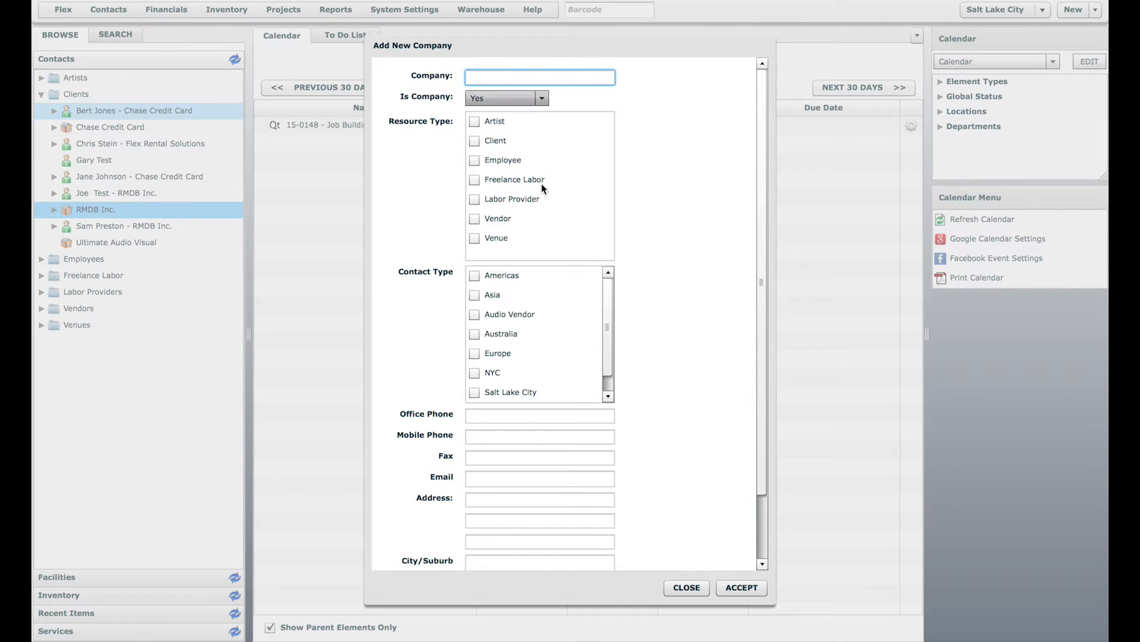
left_click(687, 588)
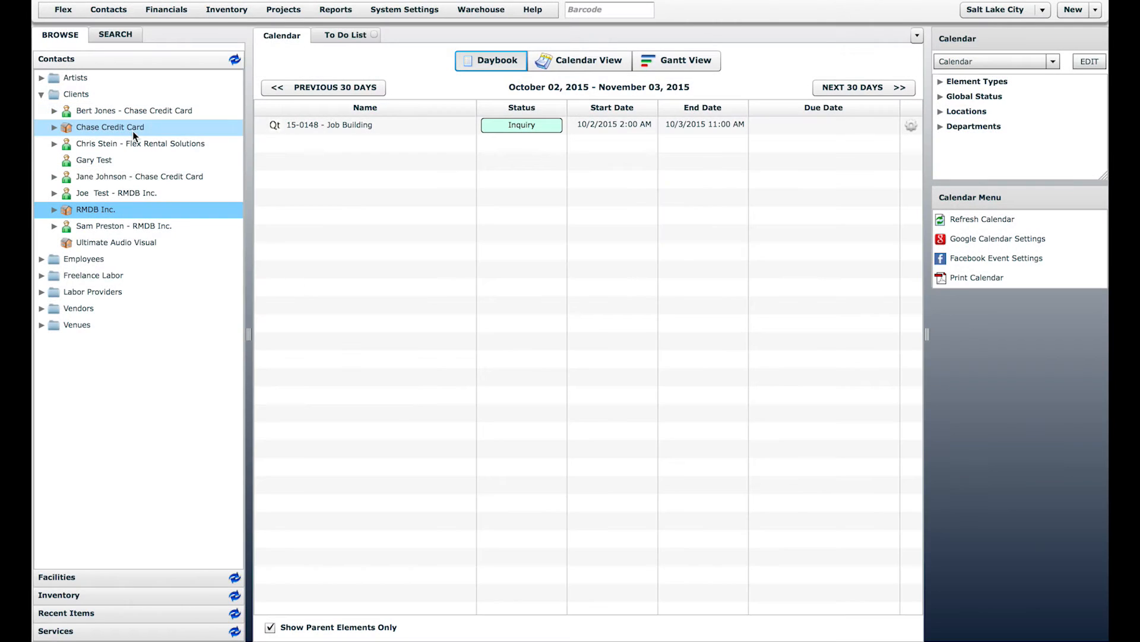
Step: Open the Chase Credit Card company record and close it again
left_click(112, 128)
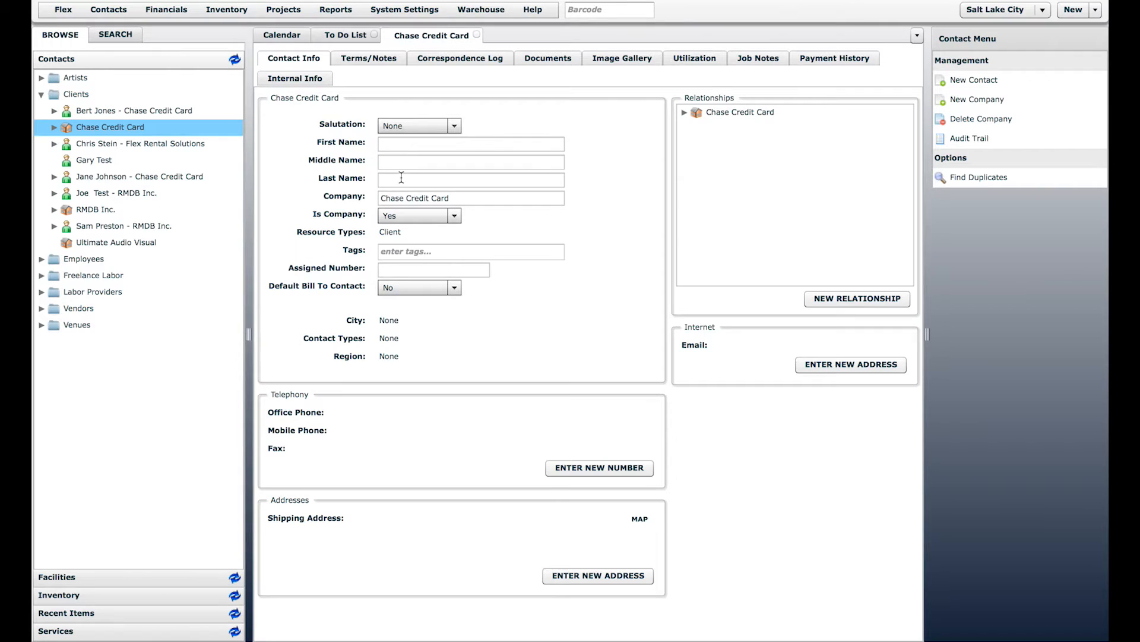
left_click(471, 197)
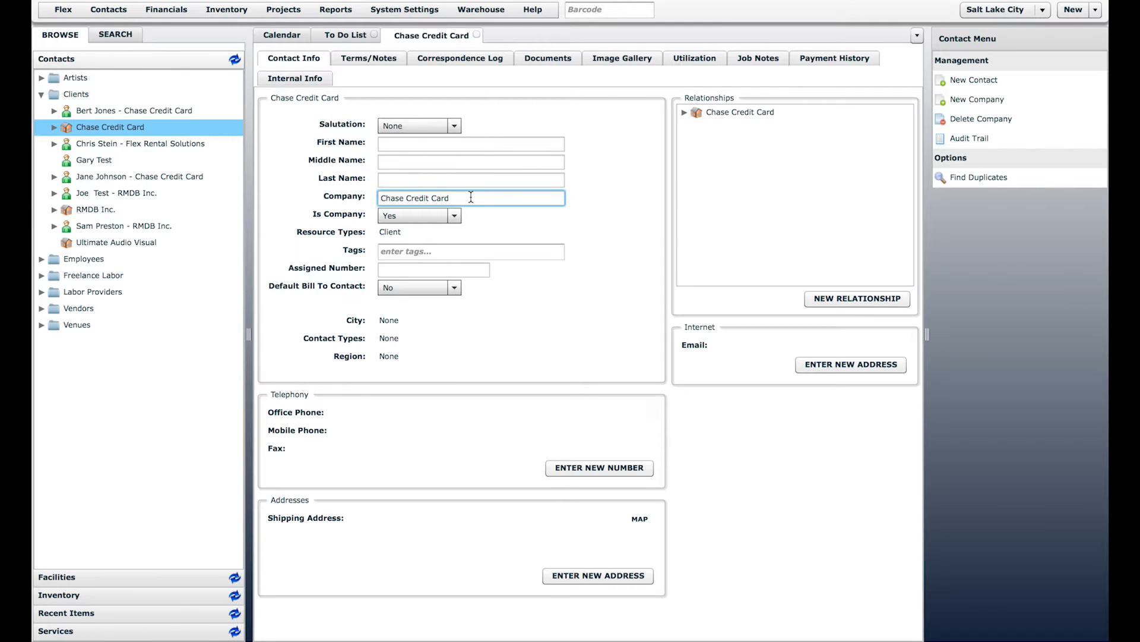
left_click(480, 34)
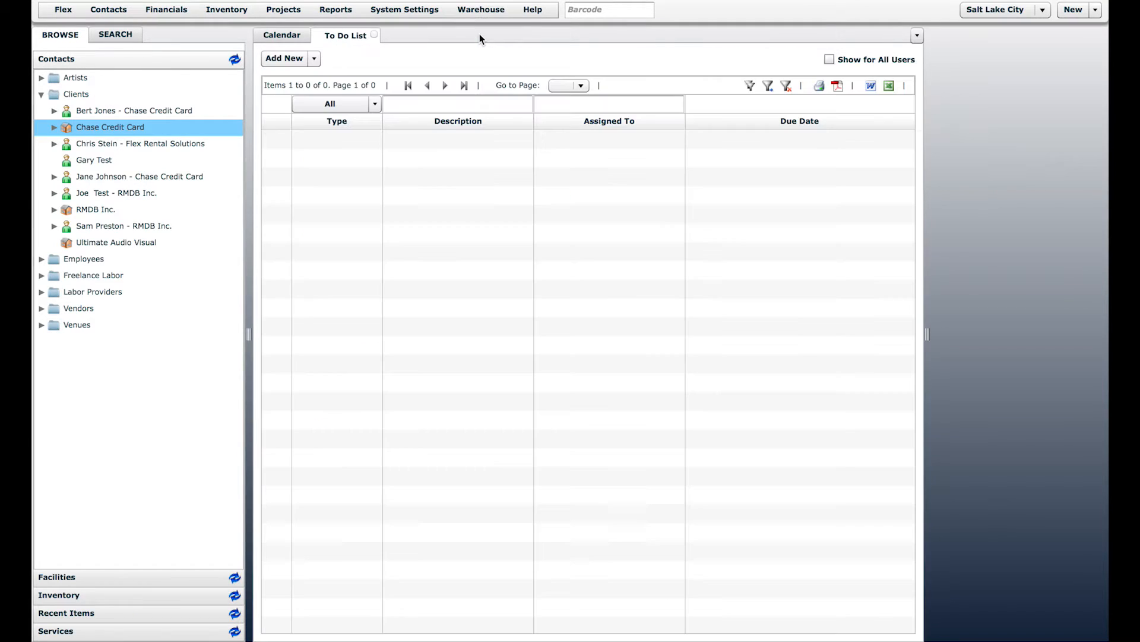
Step: Add a new contact 'Test Contact' linked to Chase Credit Card using its shipping address
left_click(109, 9)
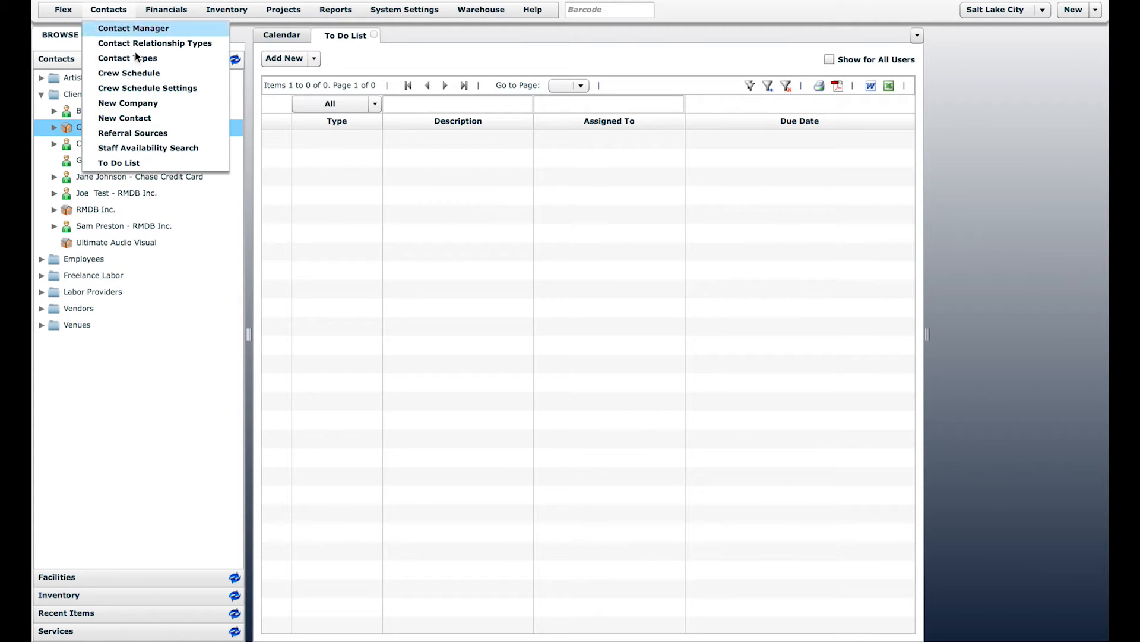
left_click(132, 118)
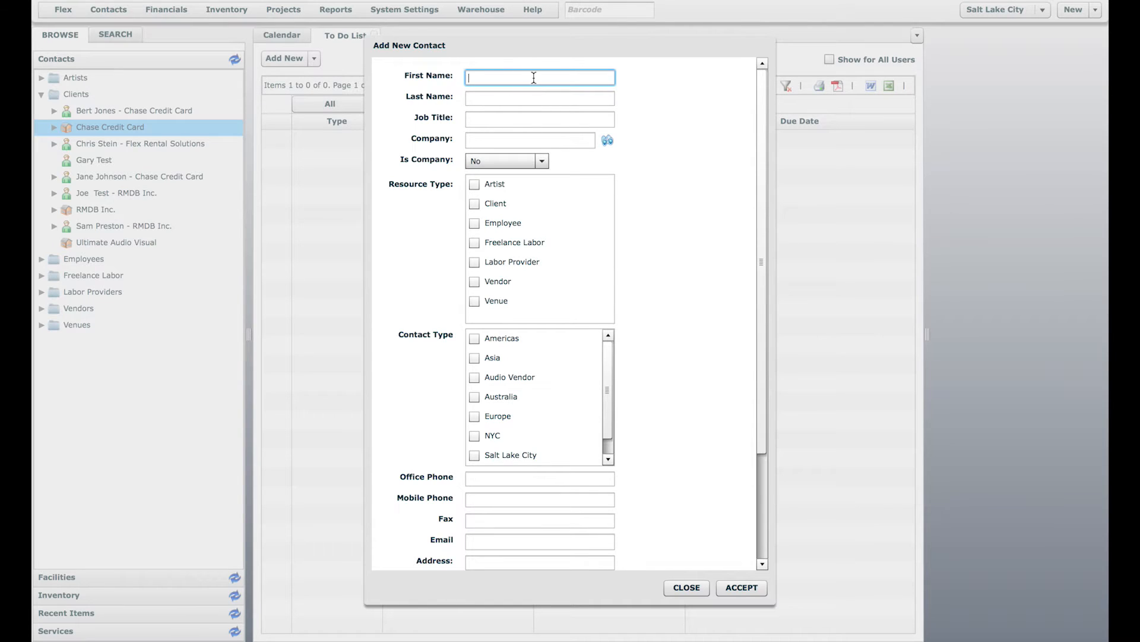
type("Test")
left_click(529, 100)
type("Contact")
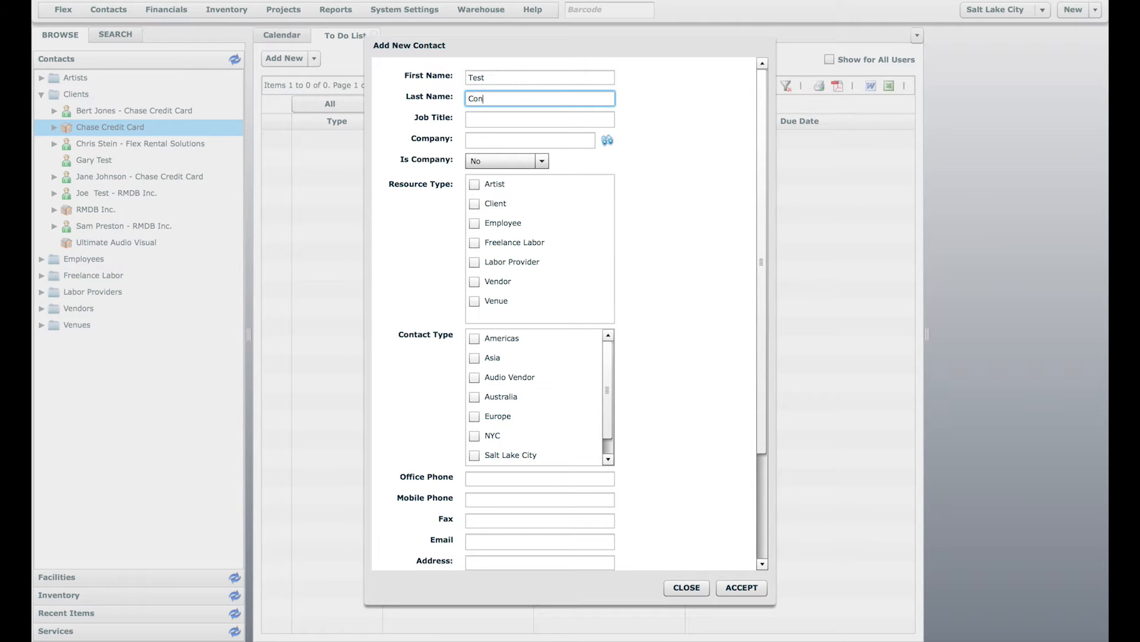
left_click(527, 141)
type("chas")
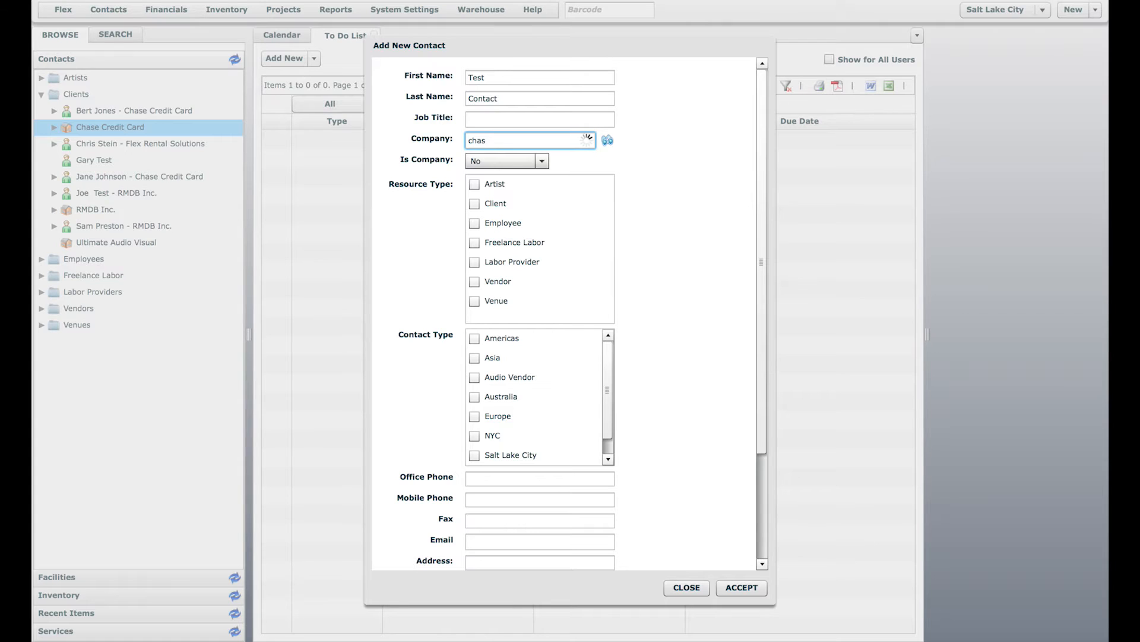
left_click(524, 151)
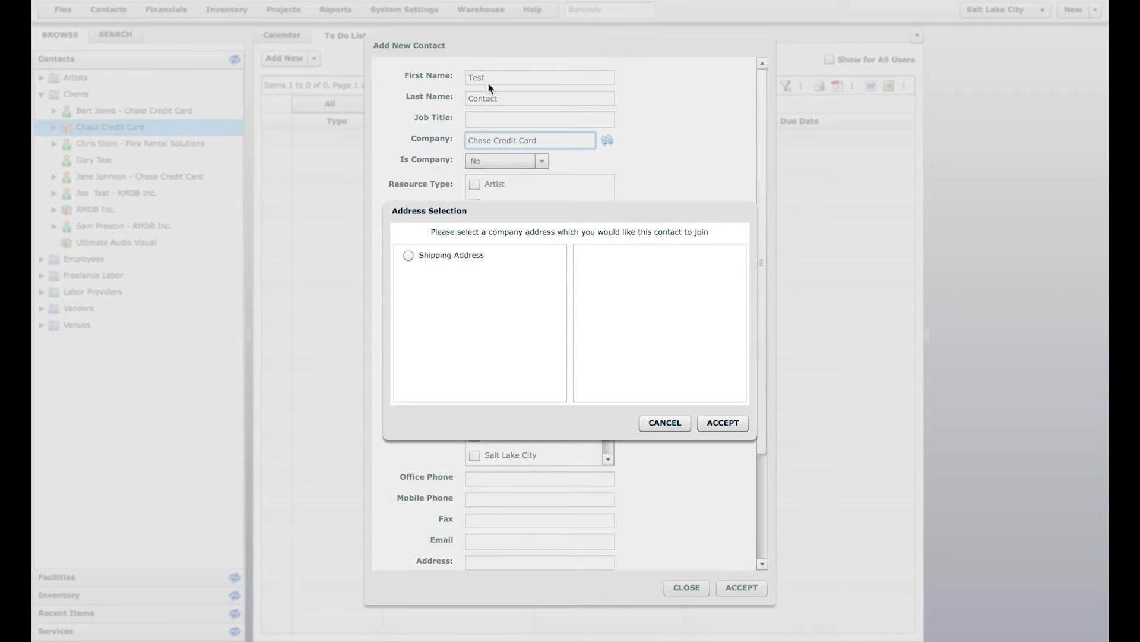
left_click(468, 256)
left_click(662, 425)
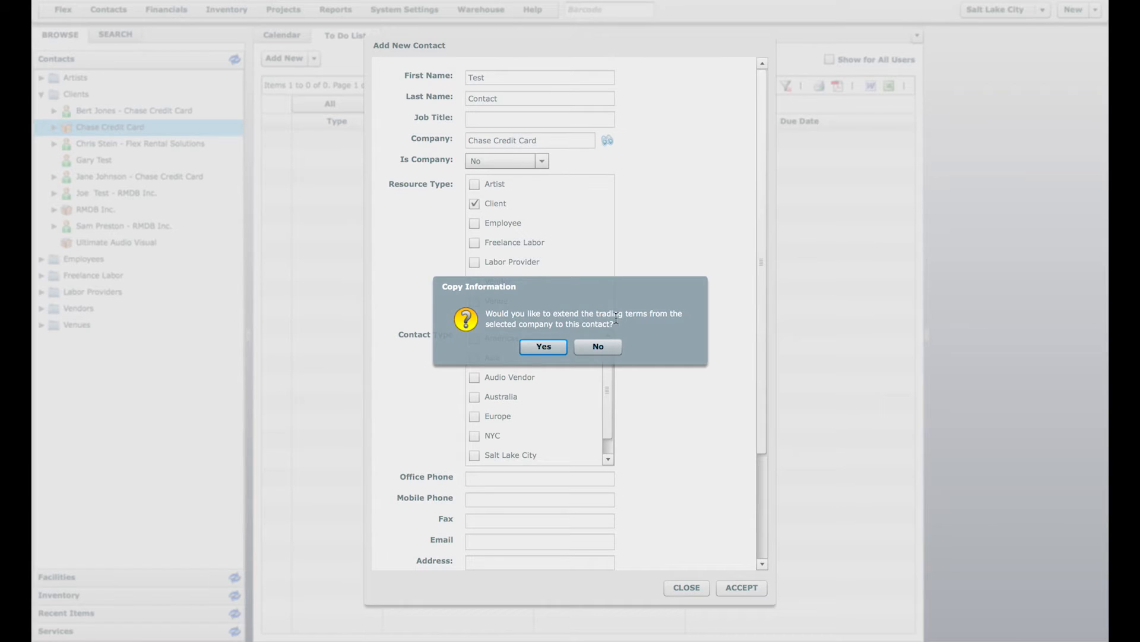
Step: Decline copying trading terms and relink the contact to RMDB Inc. with its shipping address
left_click(601, 349)
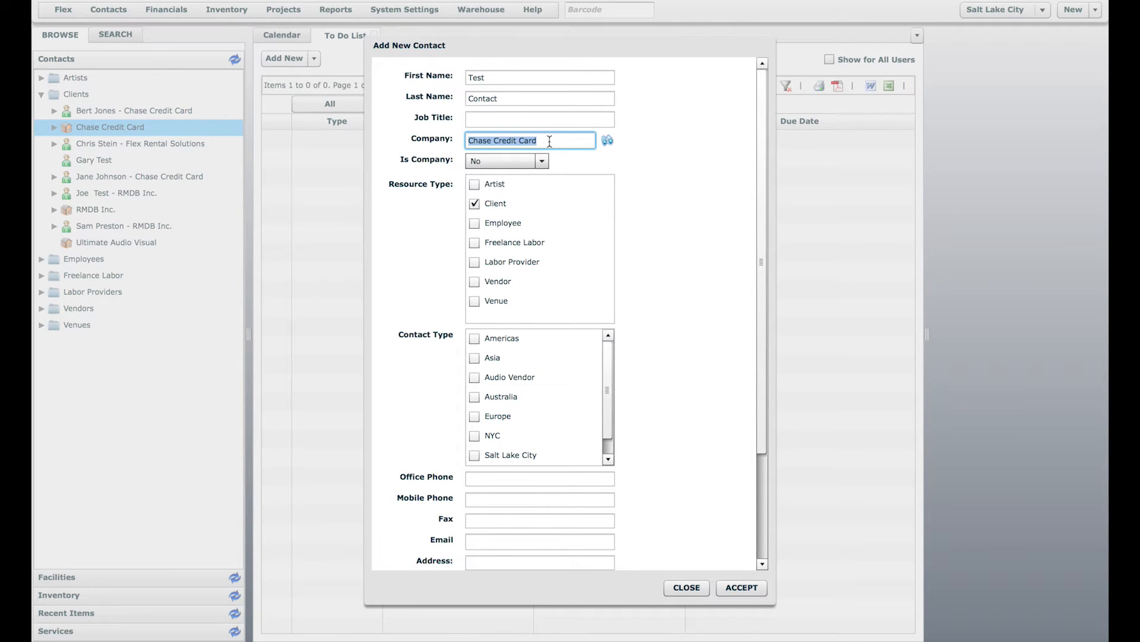
type("RMD")
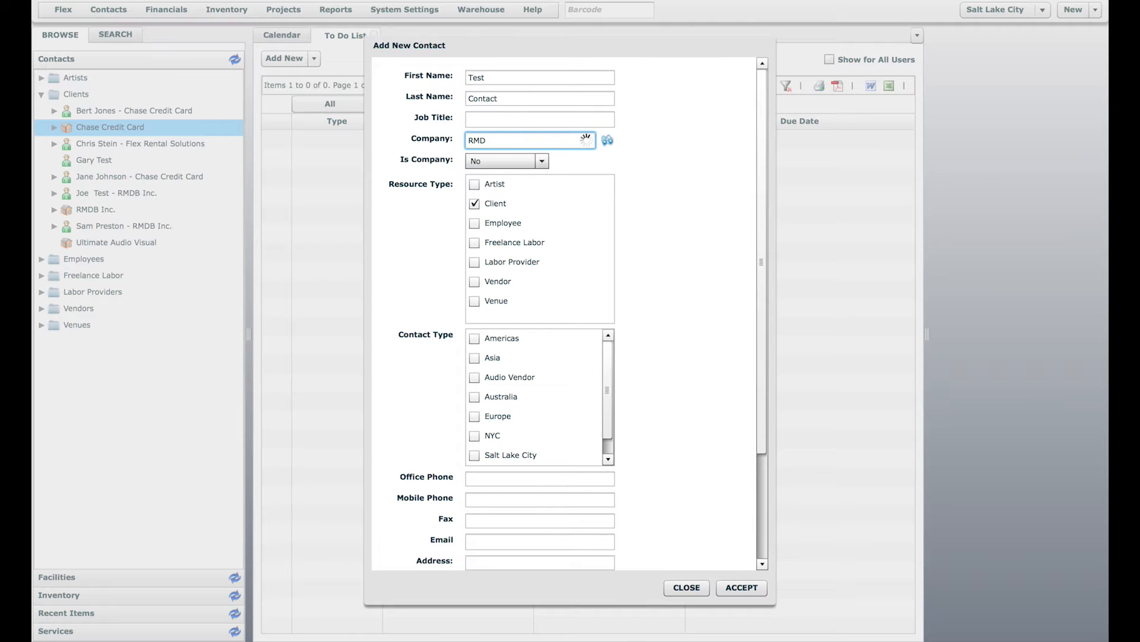
left_click(492, 155)
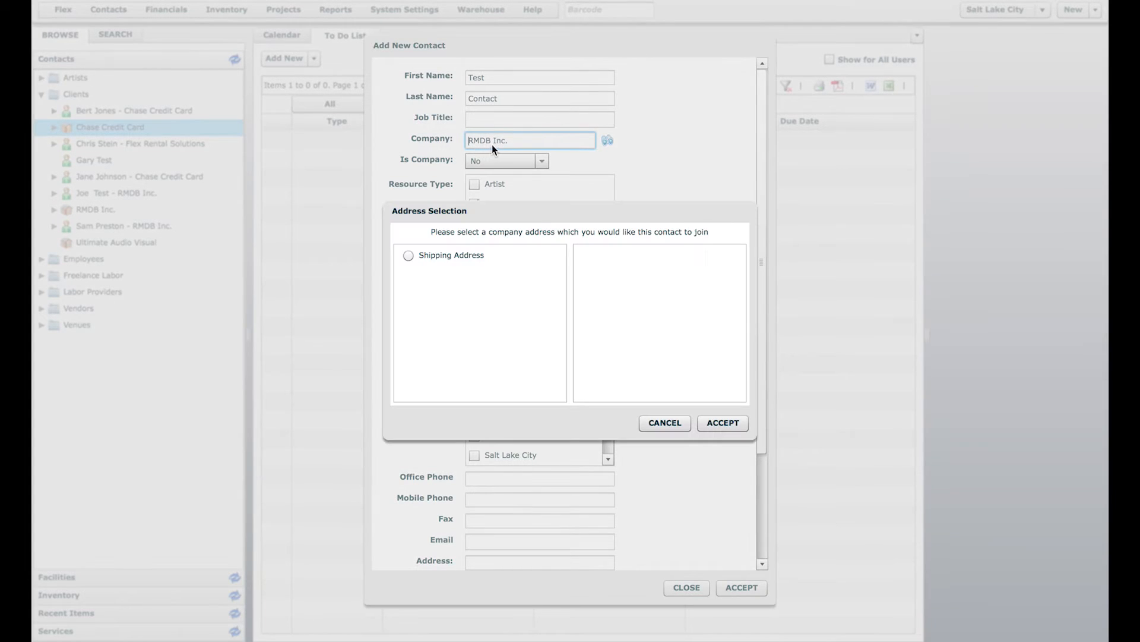
left_click(454, 252)
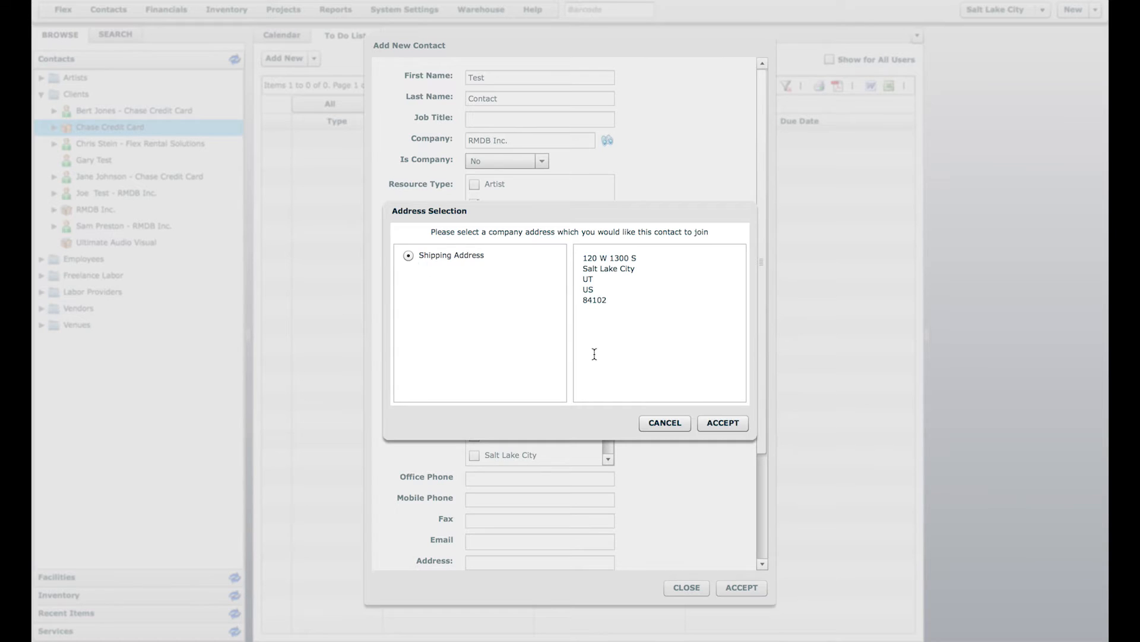
left_click(721, 421)
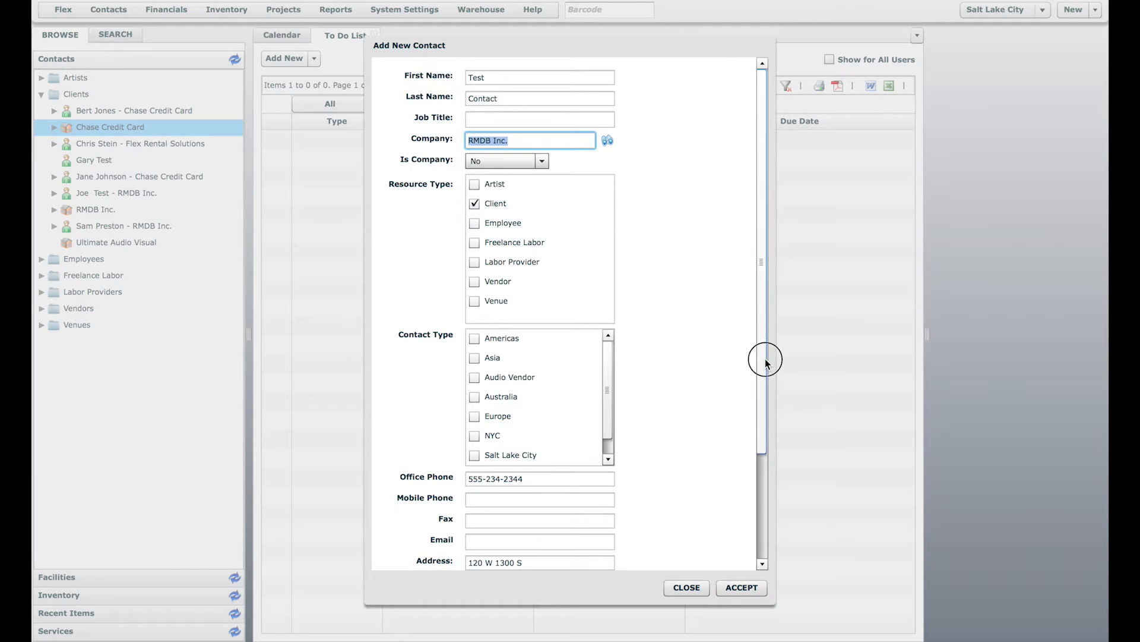
left_click_drag(764, 357, 759, 483)
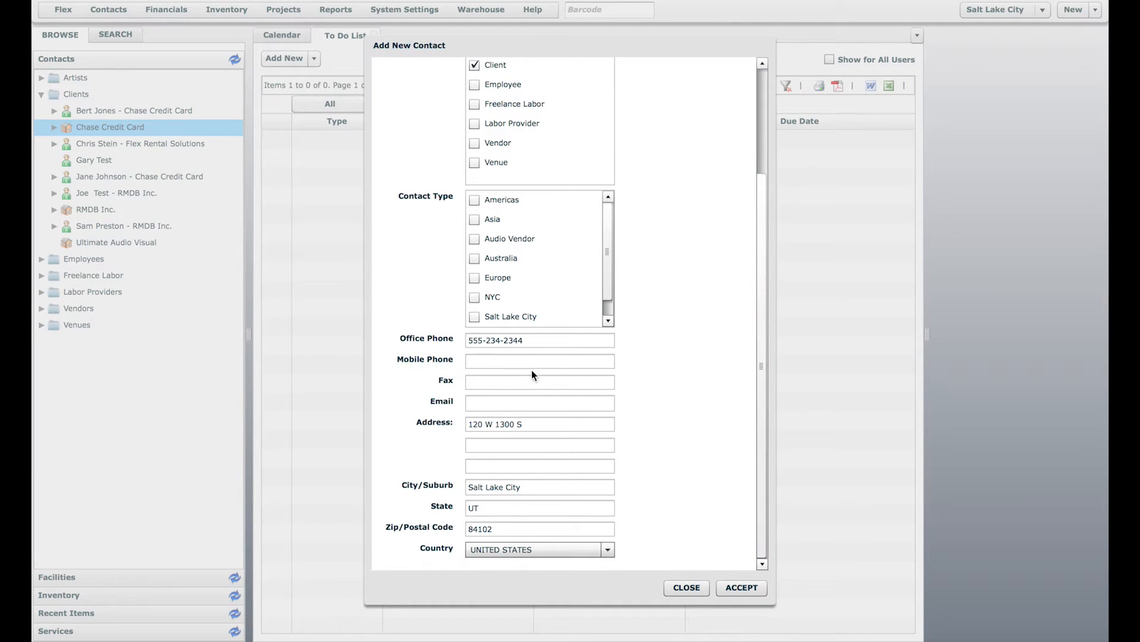
Step: Append extension 'x 2' to the office phone and enter the contact's e-mail address
left_click(543, 340)
type("x 2")
left_click(539, 359)
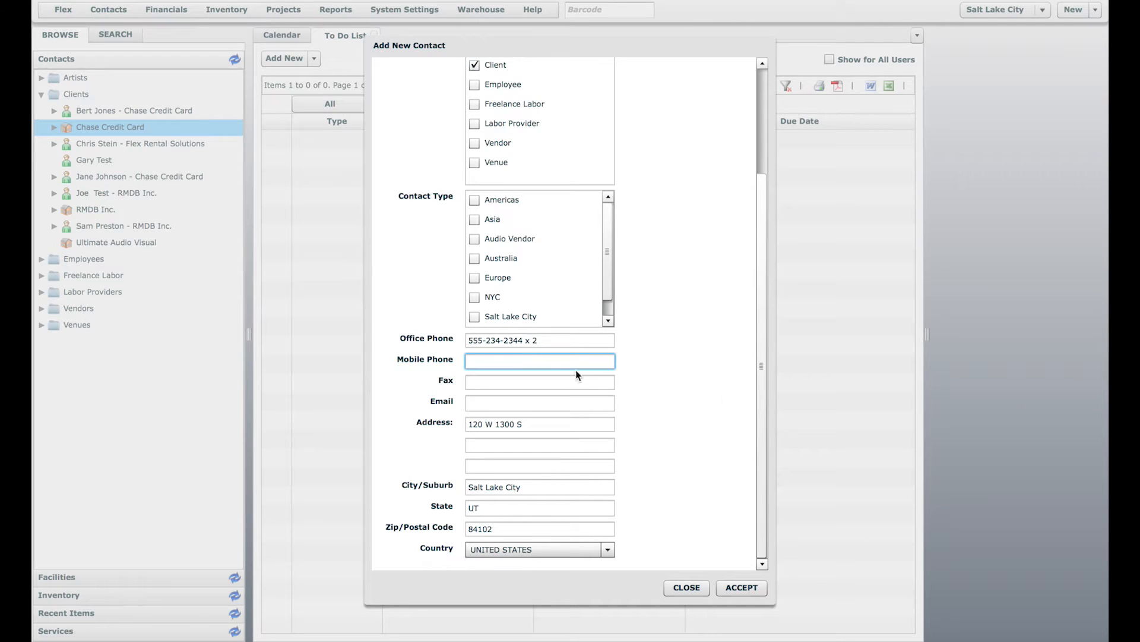
left_click(538, 424)
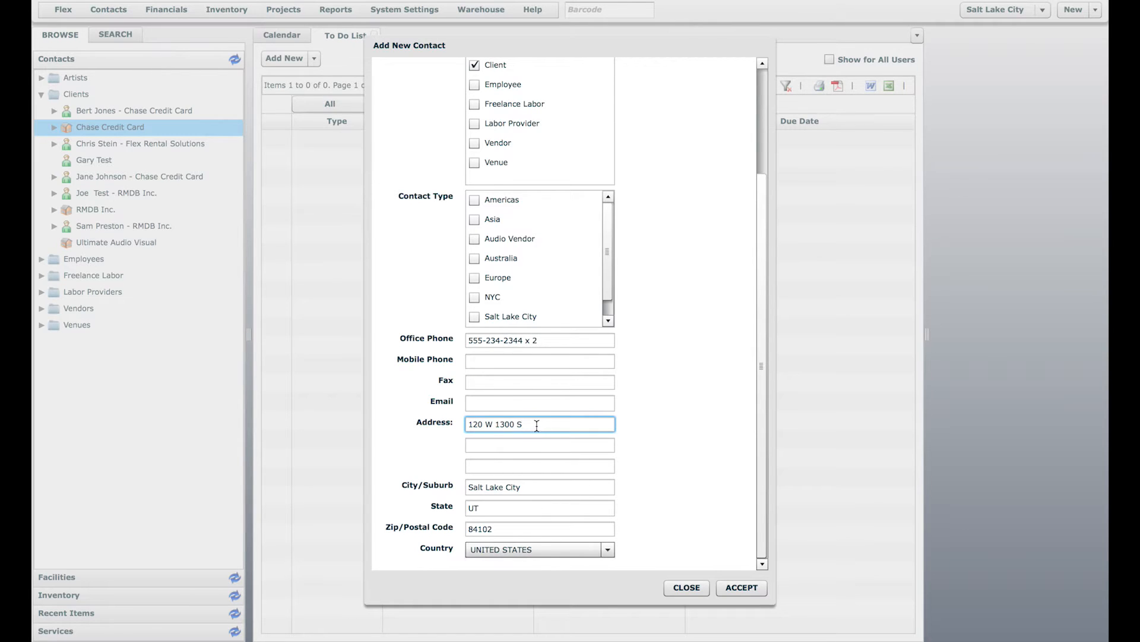
left_click_drag(761, 344, 764, 234)
left_click(568, 538)
left_click_drag(763, 426, 762, 447)
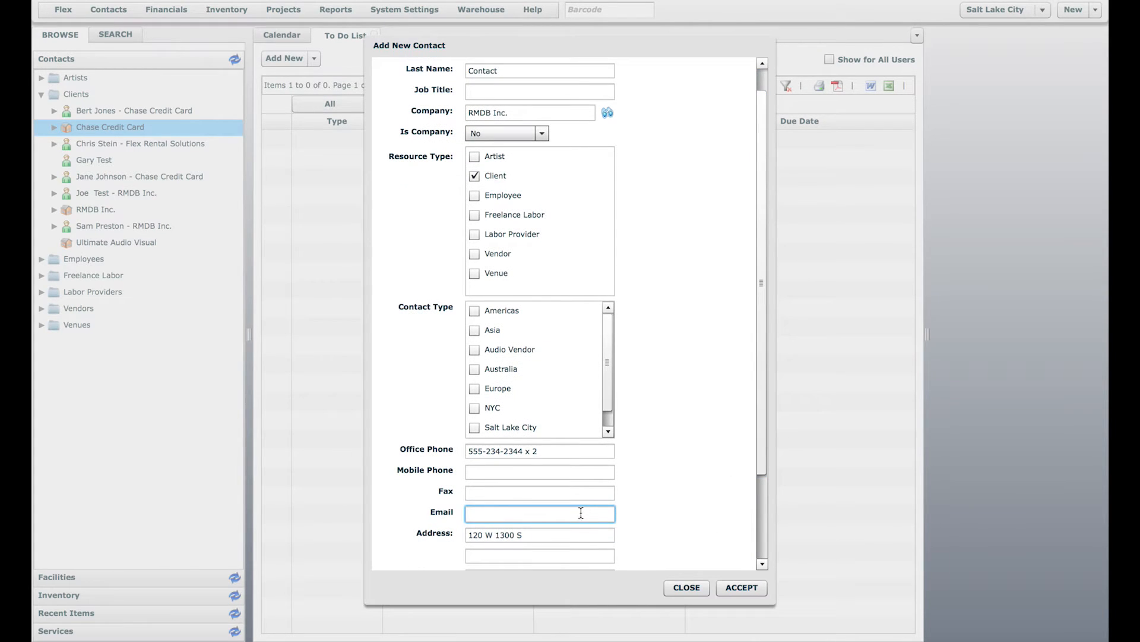
scroll(690, 537, "down", 1)
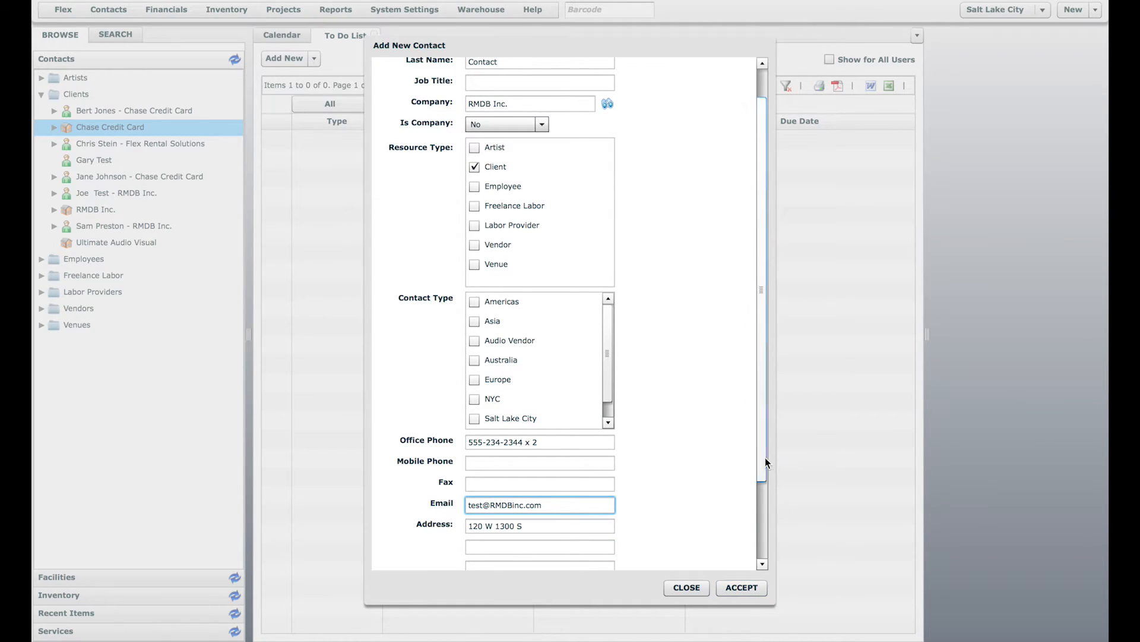
scroll(767, 310, "up", 3)
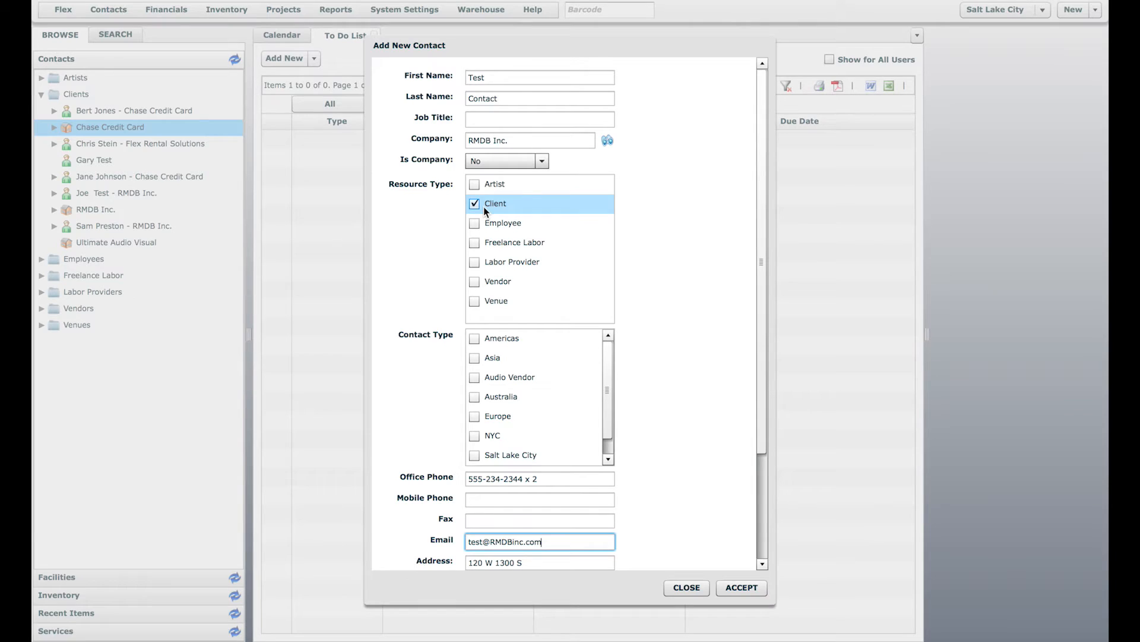
Step: Tick both Client and Vendor resource types for the contact, leaving Contact Type boxes unchecked
left_click(498, 140)
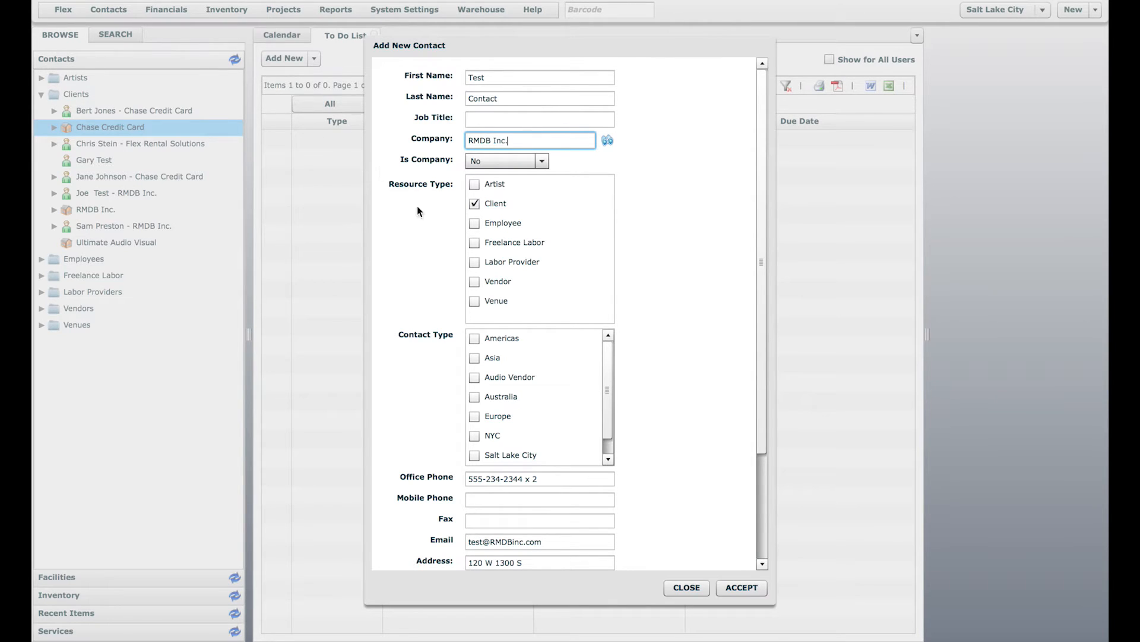
left_click(475, 204)
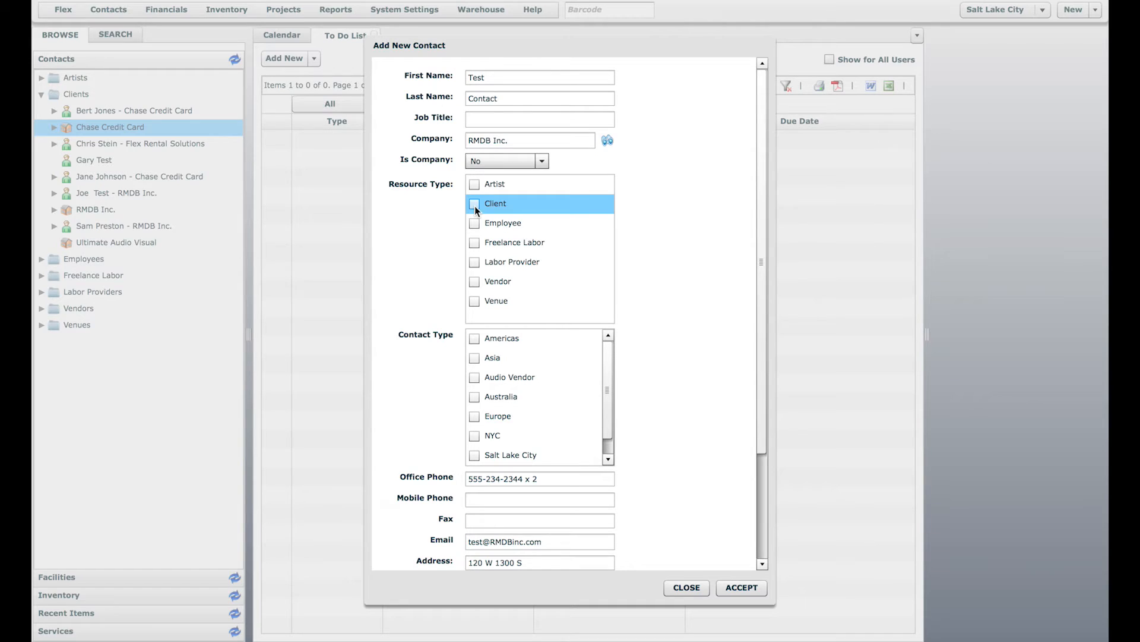
left_click(474, 282)
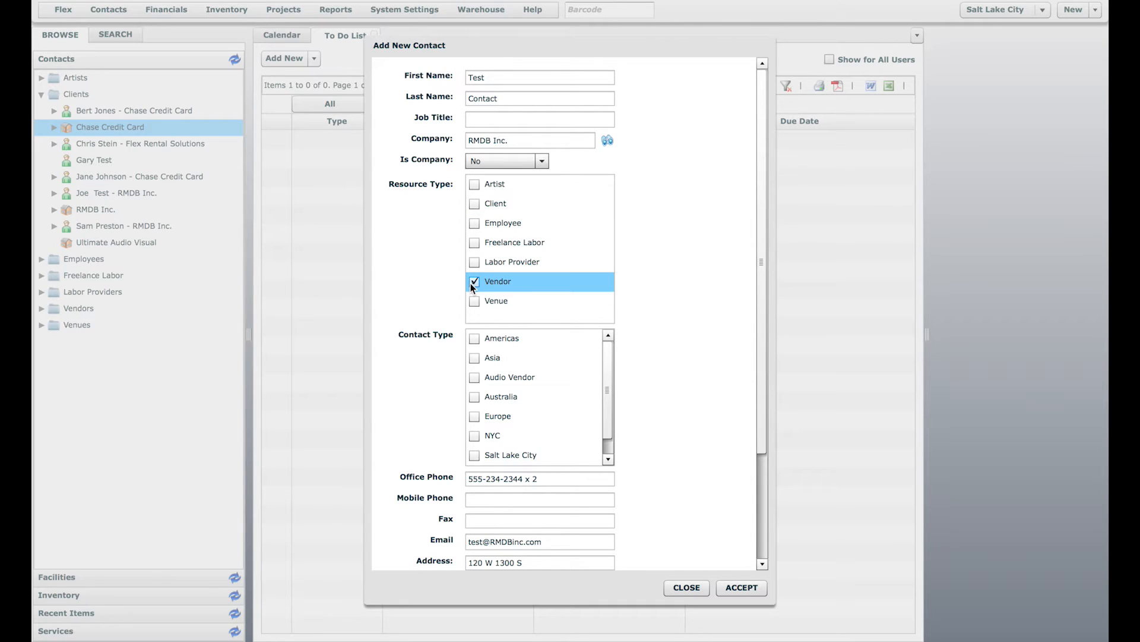
left_click(475, 205)
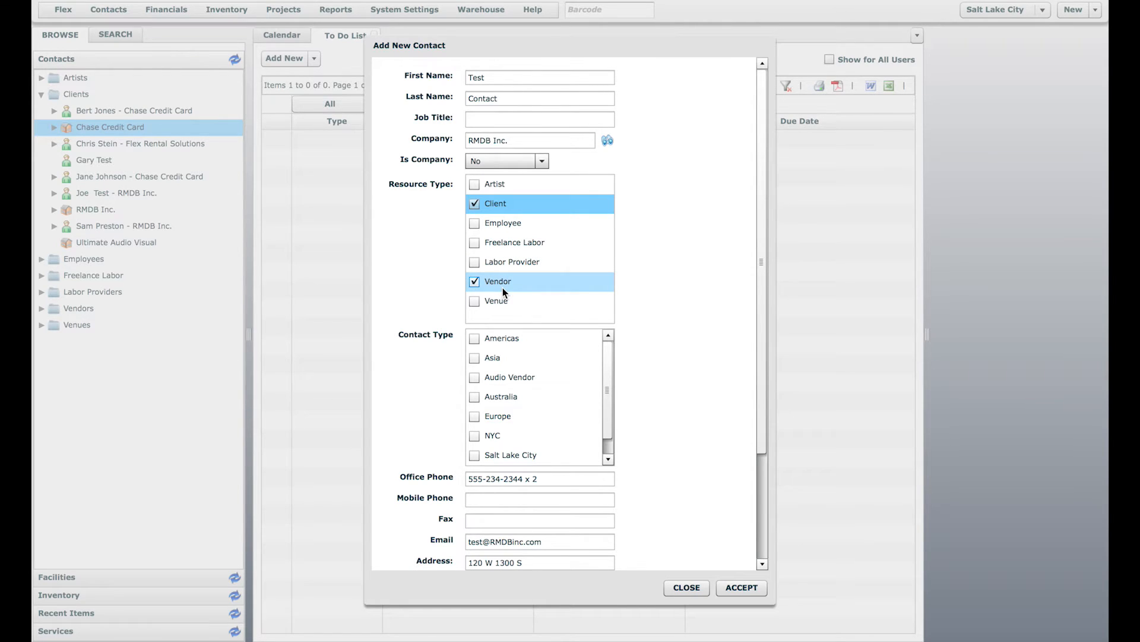
left_click_drag(760, 228, 757, 364)
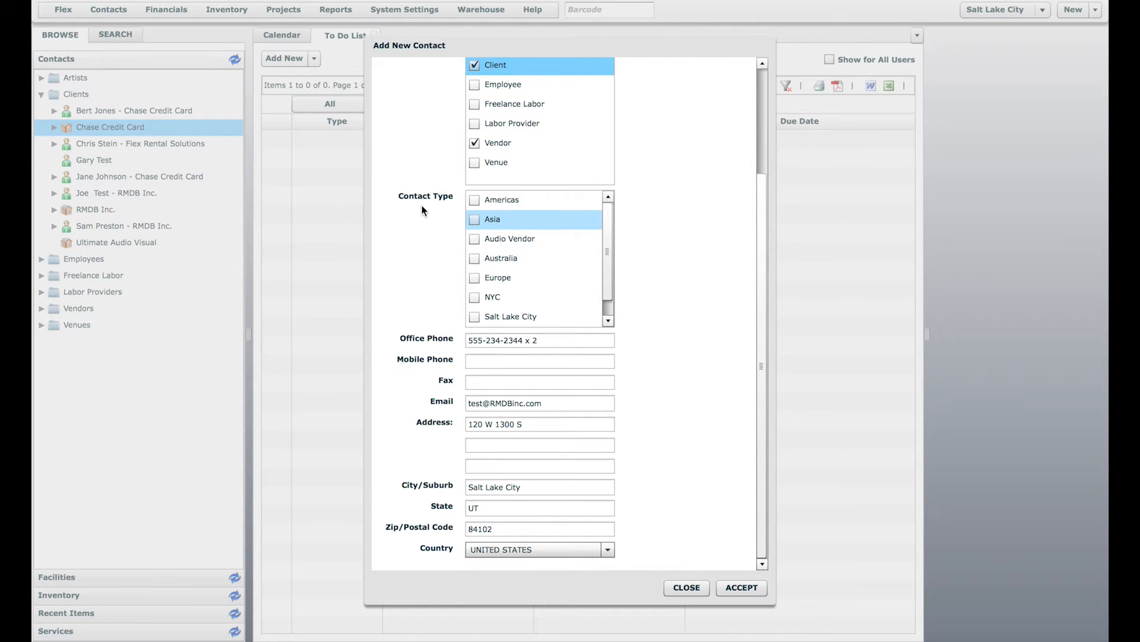
scroll(423, 209, "up", 1)
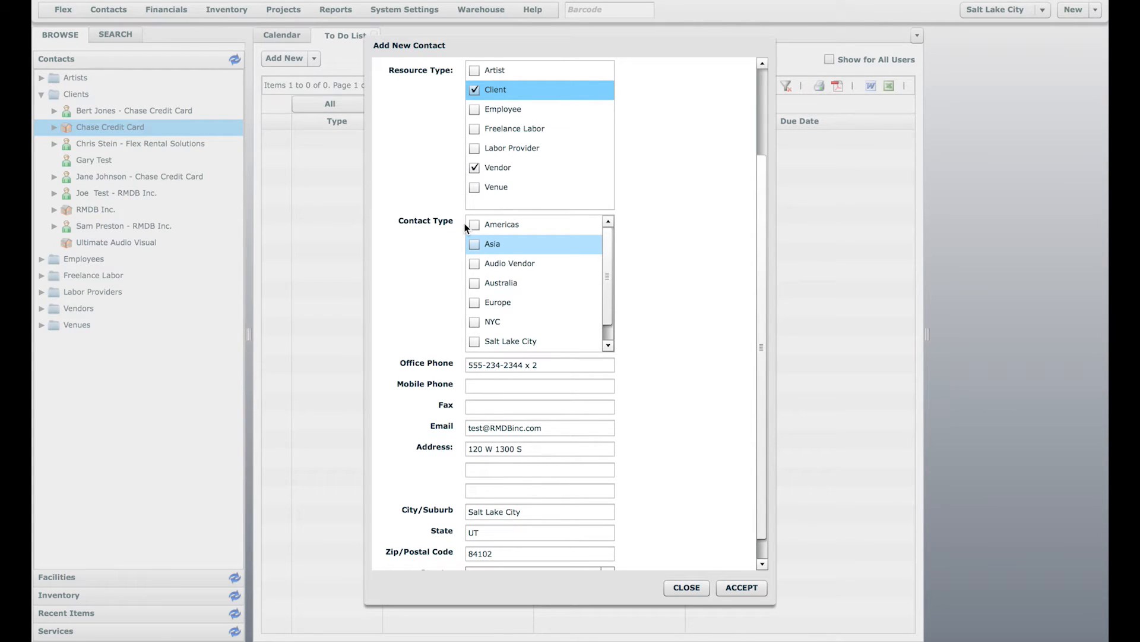
mouse_move(610, 307)
left_mouse_down()
mouse_move(610, 331)
mouse_move(610, 298)
left_mouse_up()
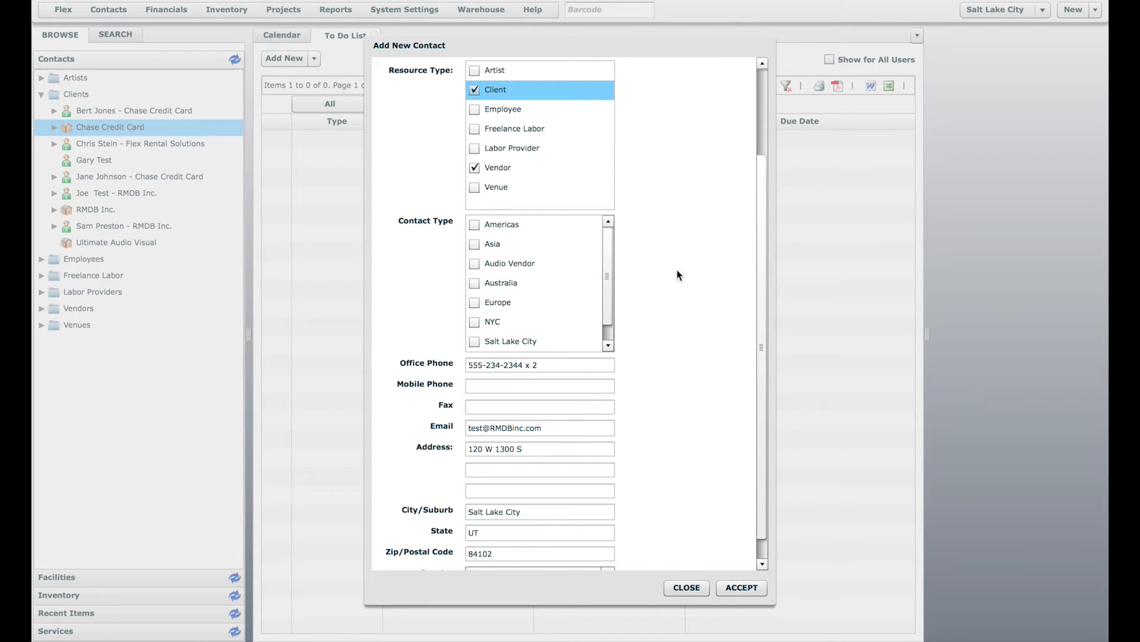
left_click_drag(766, 312, 761, 368)
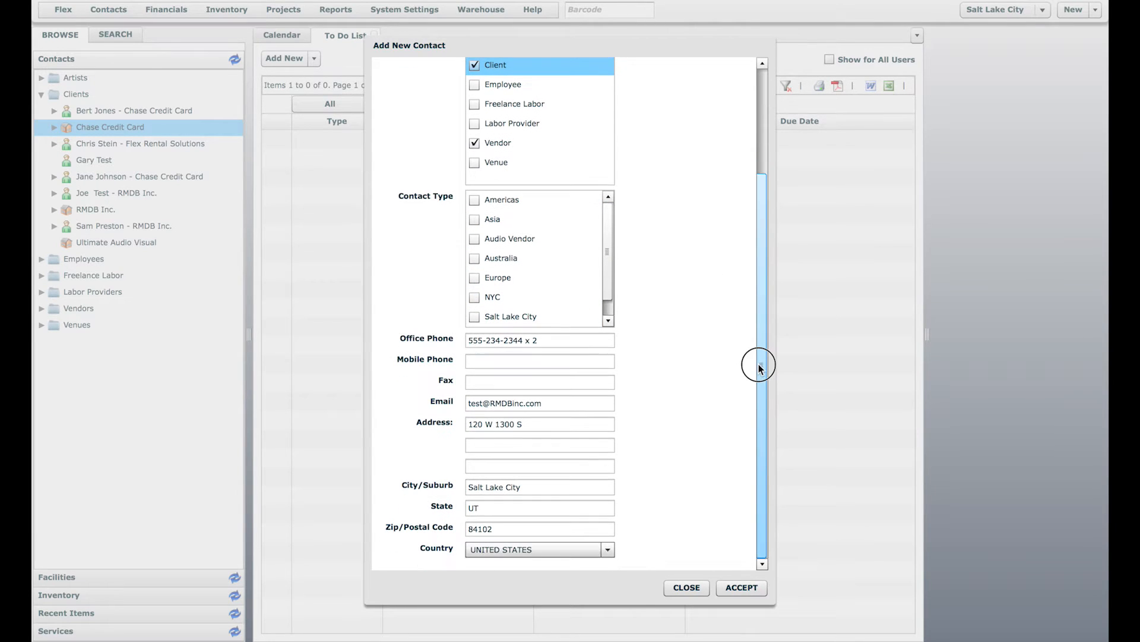
Step: Accept the new contact and add a Birthday field under Personal Details
left_click(736, 586)
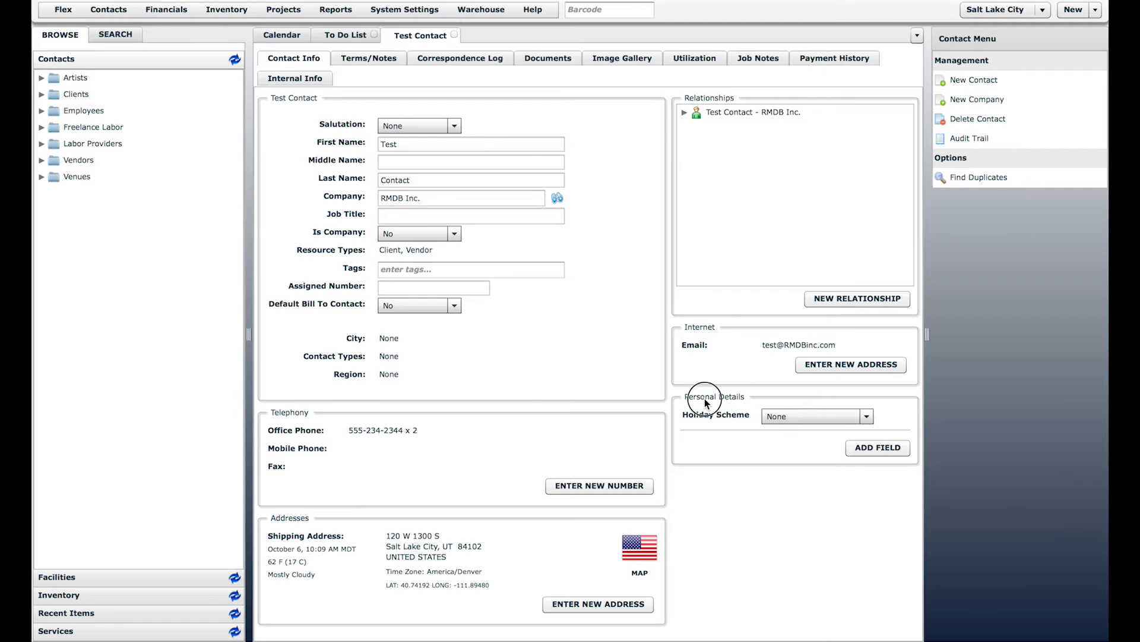
left_click(878, 447)
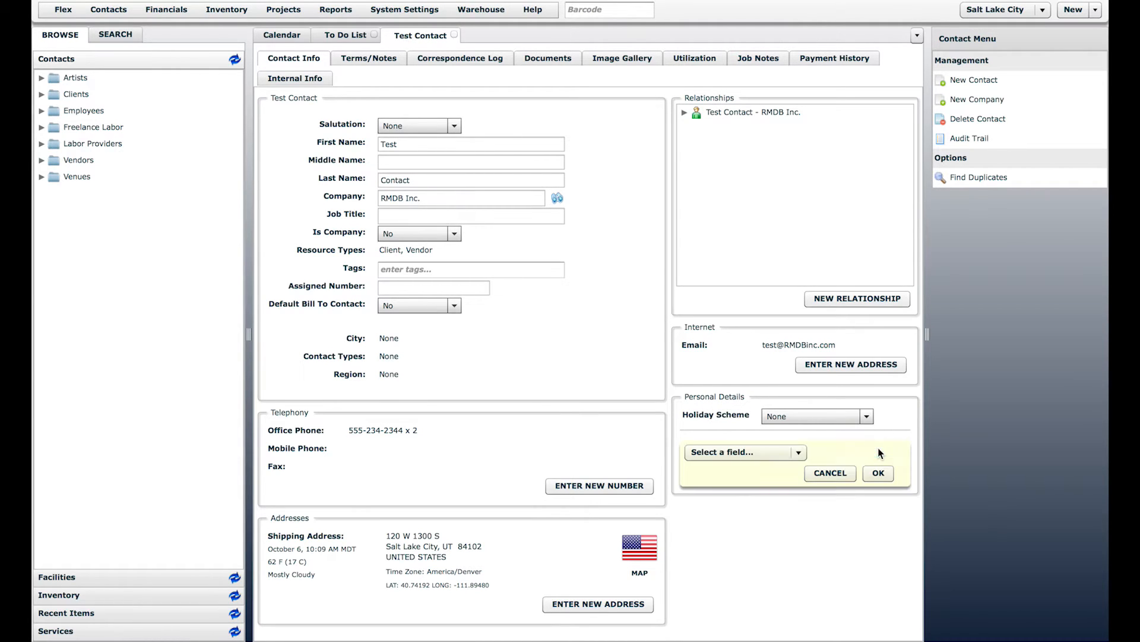
left_click(799, 455)
mouse_move(801, 490)
left_mouse_down()
mouse_move(799, 527)
mouse_move(800, 486)
left_mouse_up()
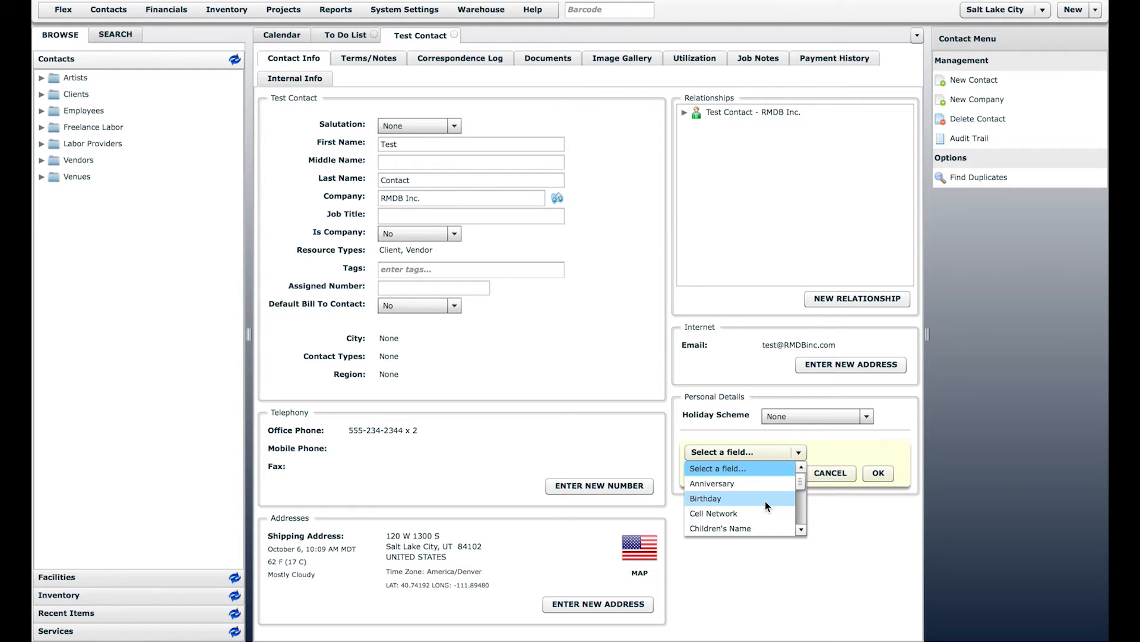
left_click(707, 499)
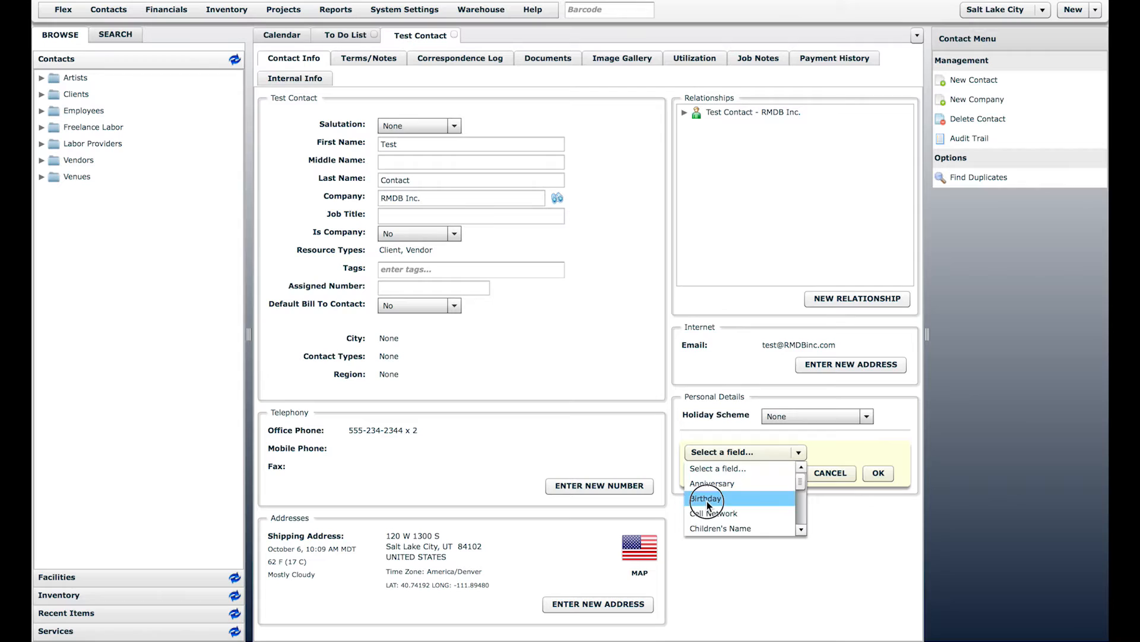
Step: Set the Birthday to October 30, 1980 in the calendar and save it
left_click(870, 454)
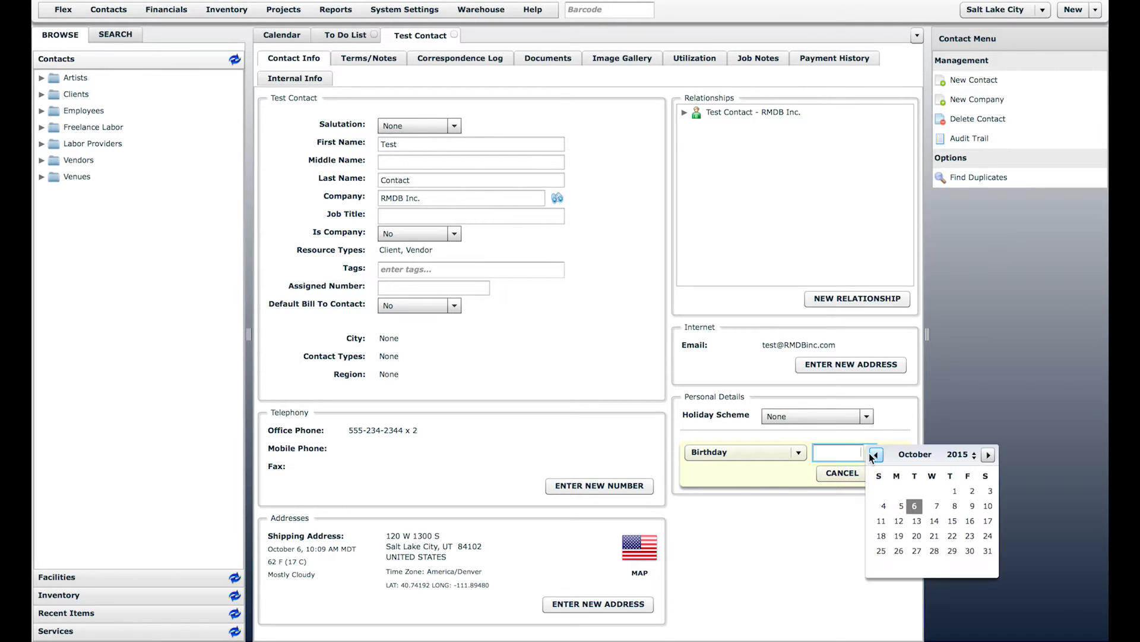
left_click(976, 457)
left_click(976, 457)
left_click(976, 458)
left_click(976, 457)
left_click(976, 457)
left_click(976, 457)
left_click(976, 457)
left_click(975, 457)
left_click(976, 457)
left_click(976, 457)
left_click(976, 457)
left_click(976, 458)
left_click(976, 457)
left_click(976, 458)
left_click(976, 457)
left_click(976, 457)
left_click(976, 458)
left_click(976, 457)
left_click(976, 457)
left_click(976, 457)
left_click(976, 458)
left_click(976, 458)
left_click(976, 457)
left_click(976, 457)
left_click(975, 458)
left_click(976, 458)
left_click(953, 550)
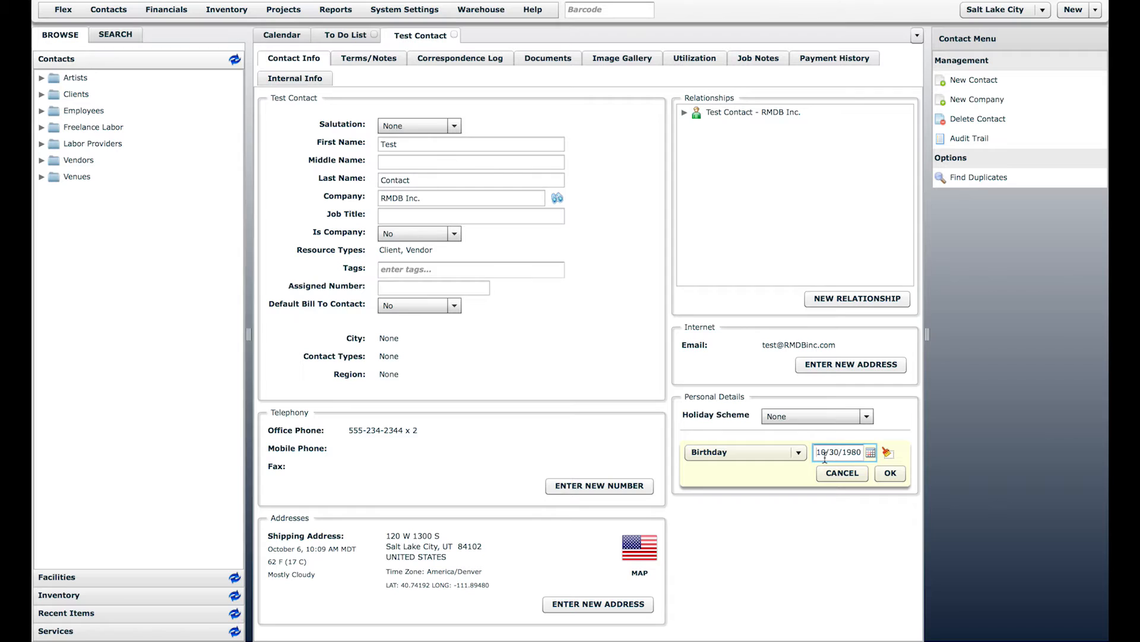
left_click(891, 473)
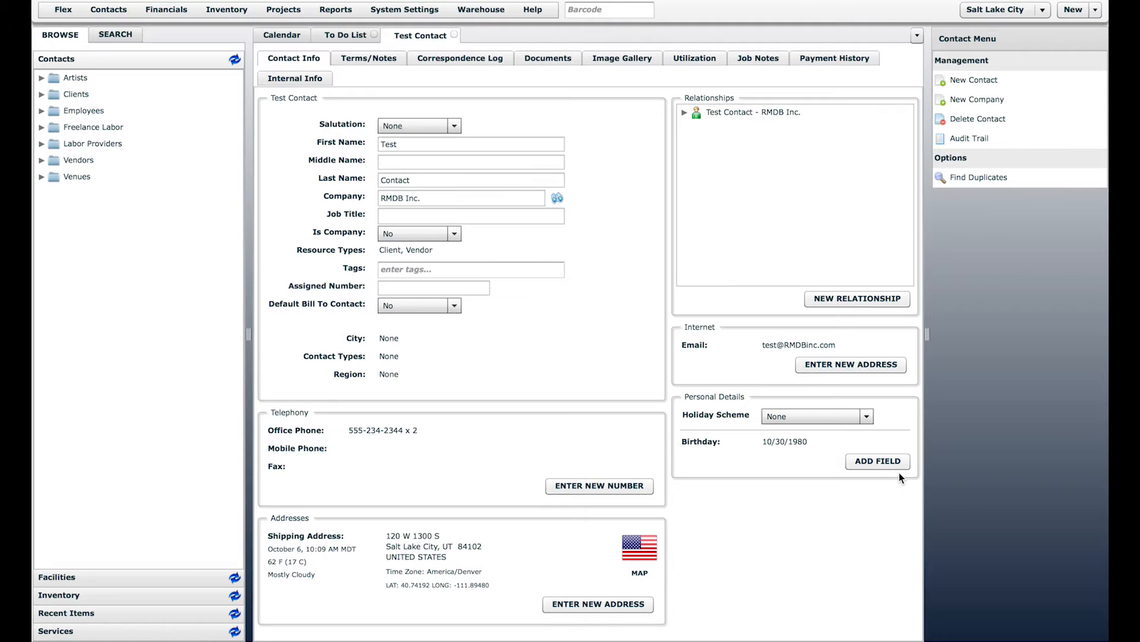
left_click(319, 15)
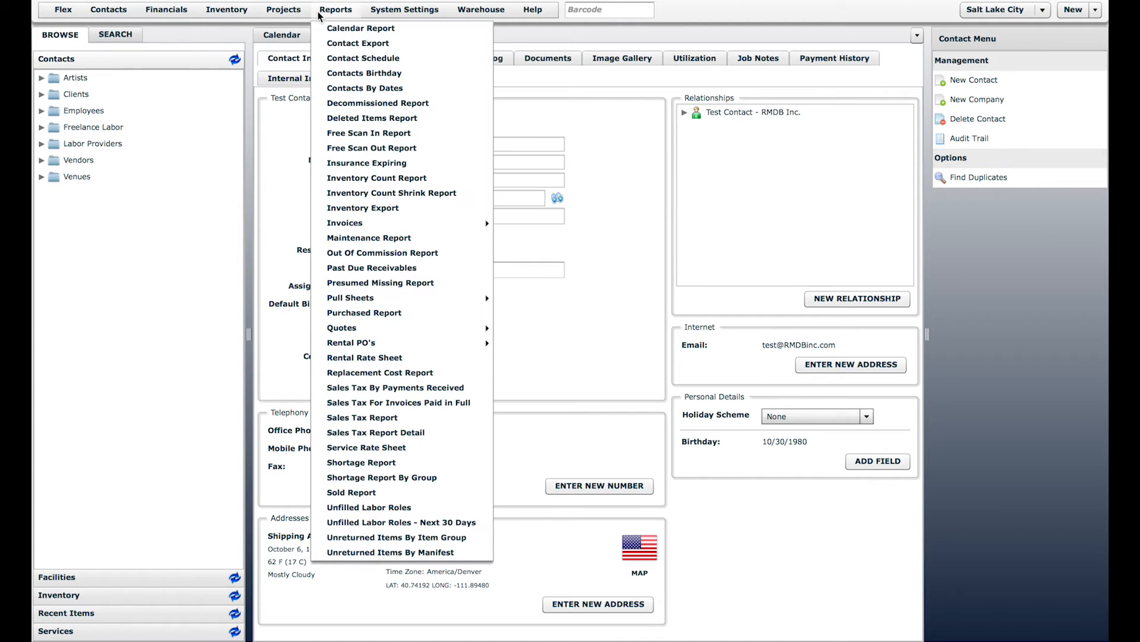
left_click(360, 76)
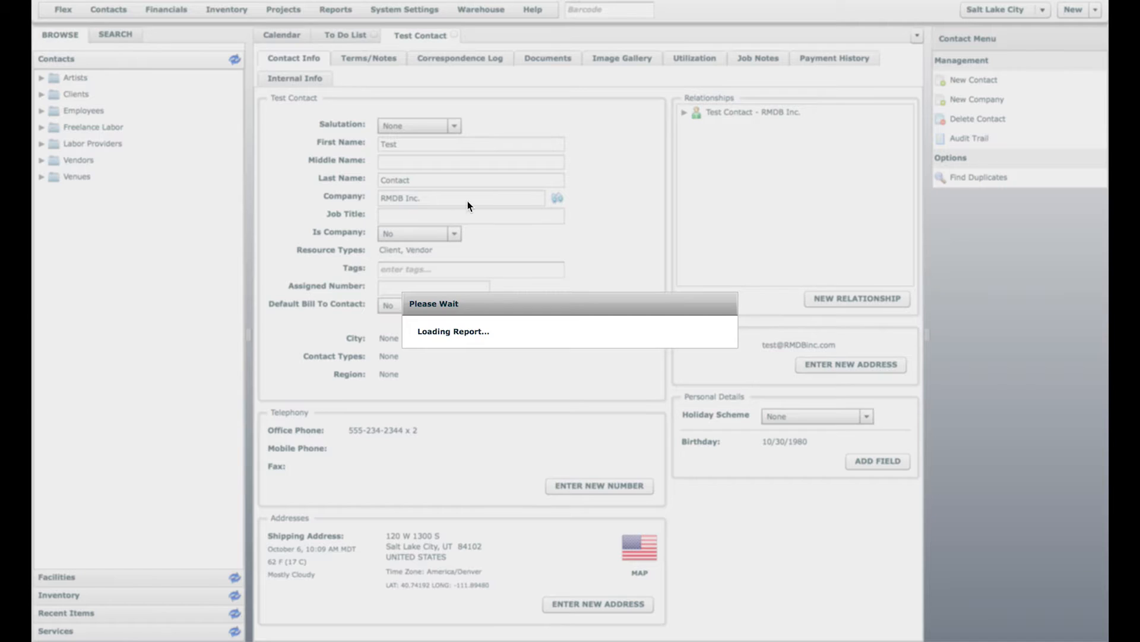
left_click(478, 285)
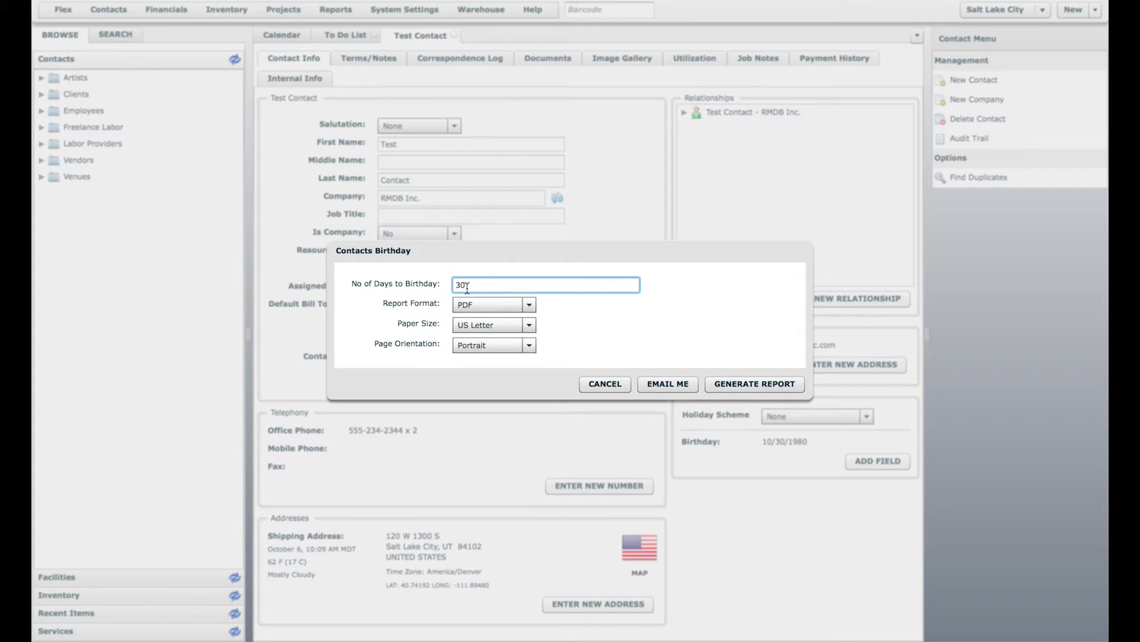
left_click(606, 384)
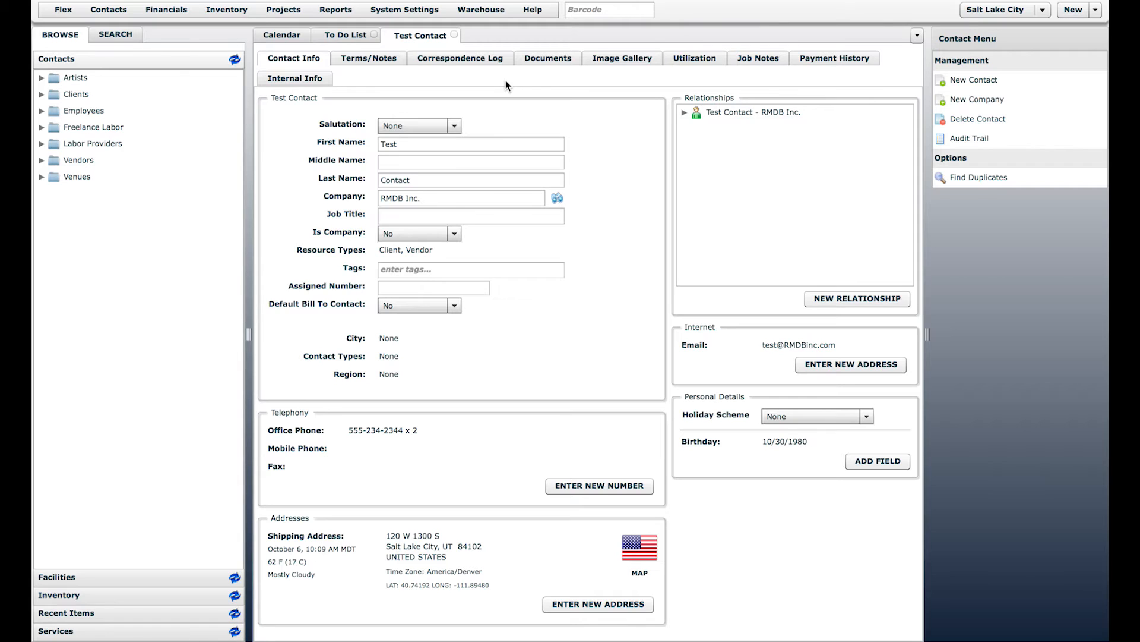
Step: Browse the personal detail types and close the list without adding one
left_click(865, 458)
left_click(768, 465)
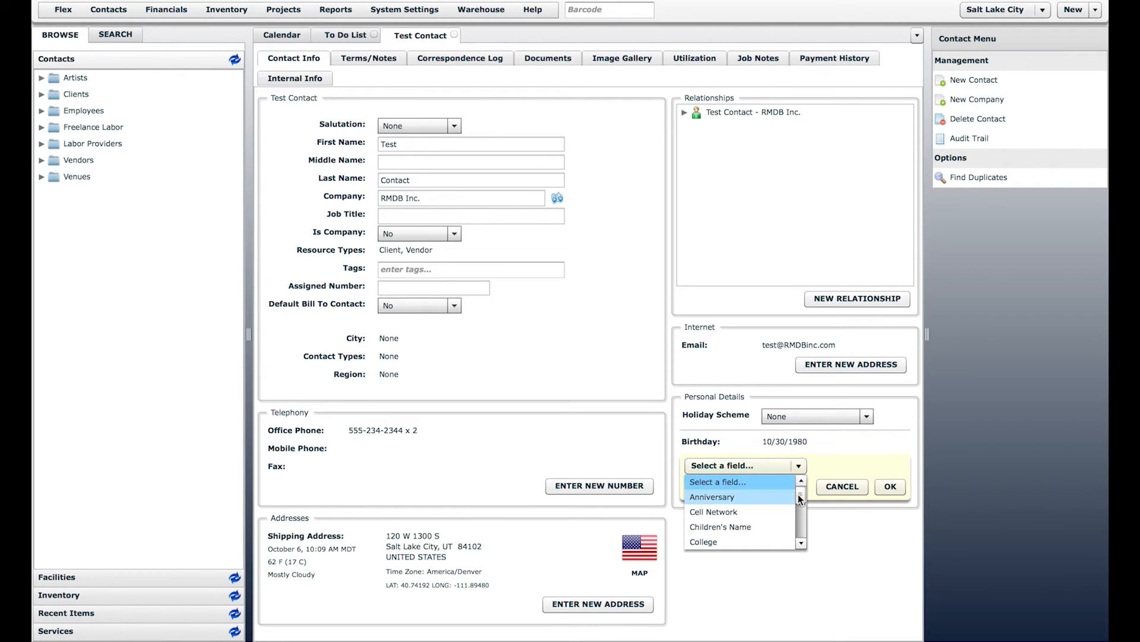
left_click_drag(800, 495, 801, 537)
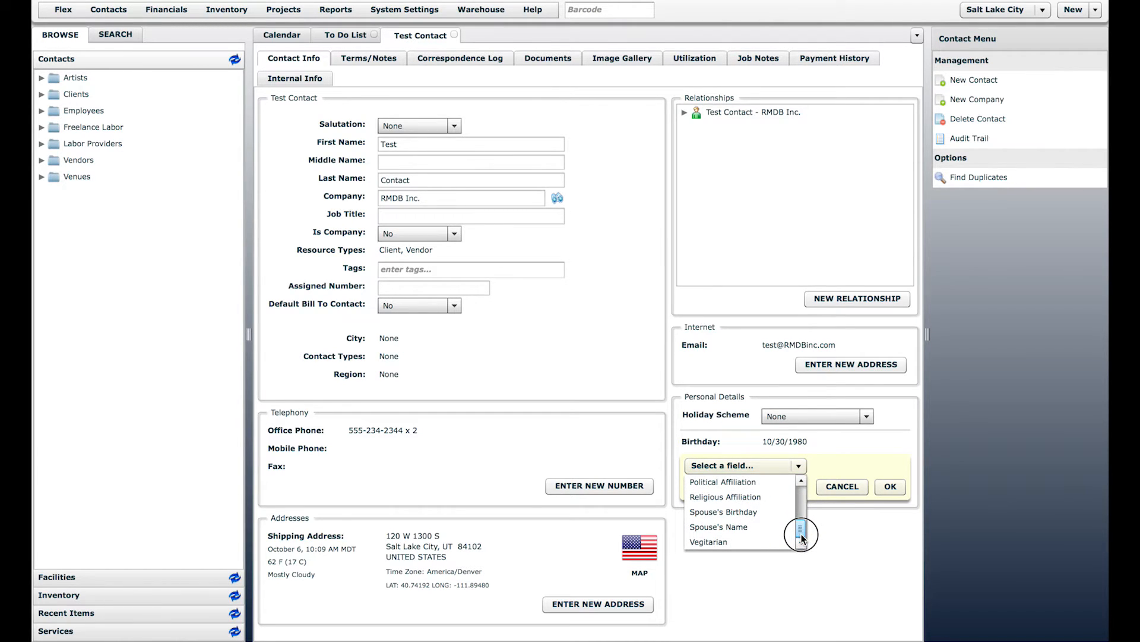
left_click_drag(801, 538, 800, 484)
left_click(860, 538)
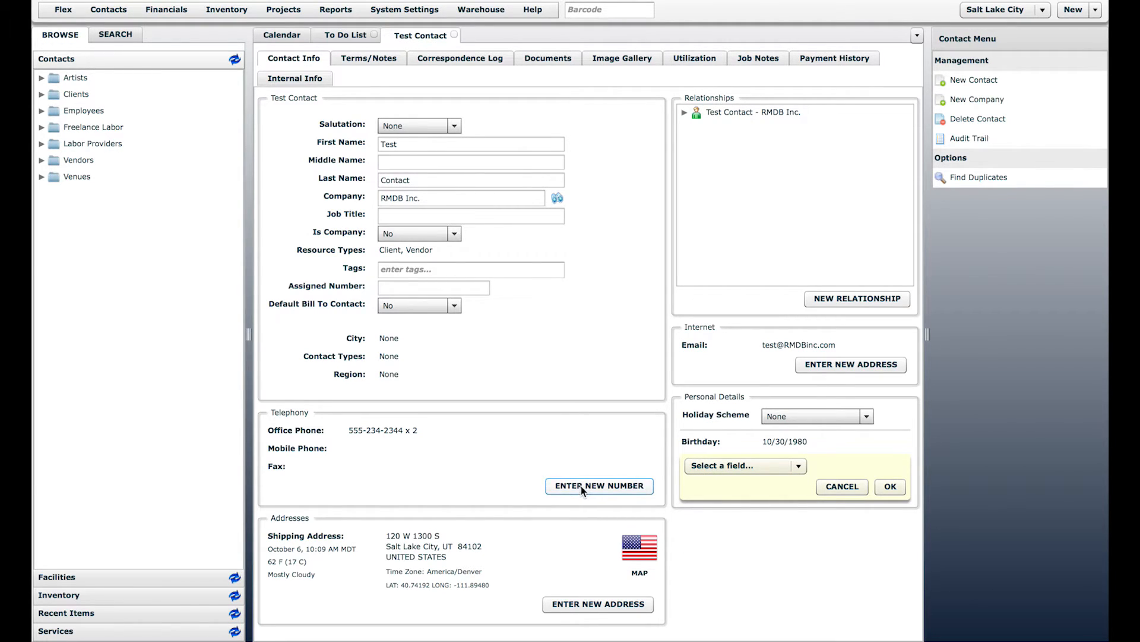
Step: Add a new phone number and a new address, keeping the Mailing Address type
left_click(598, 486)
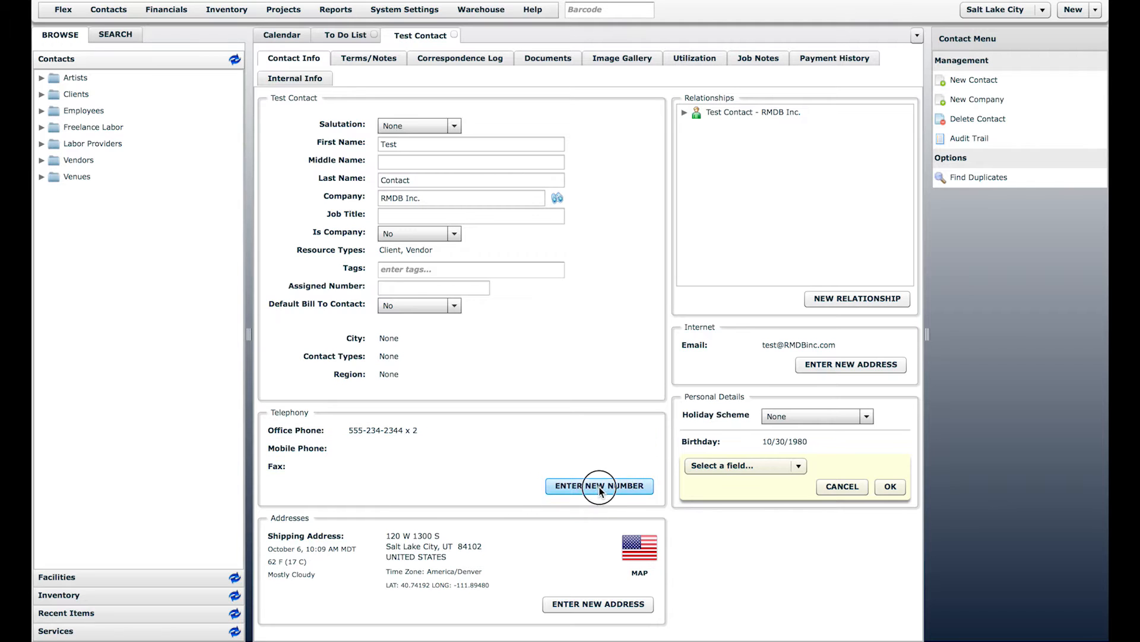
scroll(636, 594, "down", 2)
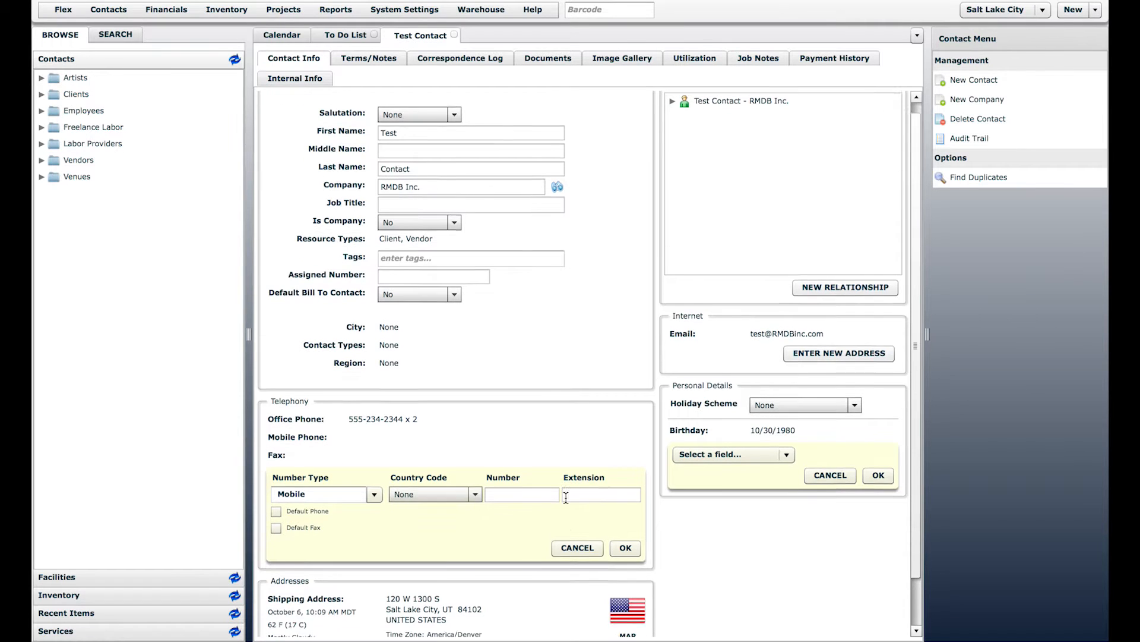
left_click(594, 612)
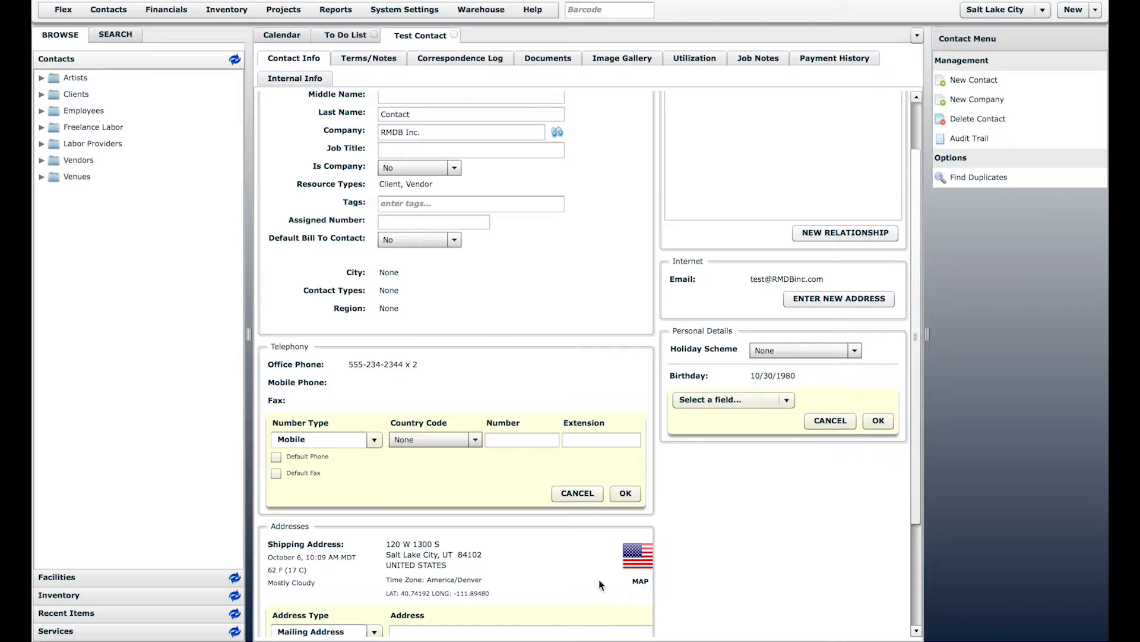
scroll(598, 579, "down", 1)
scroll(704, 558, "down", 4)
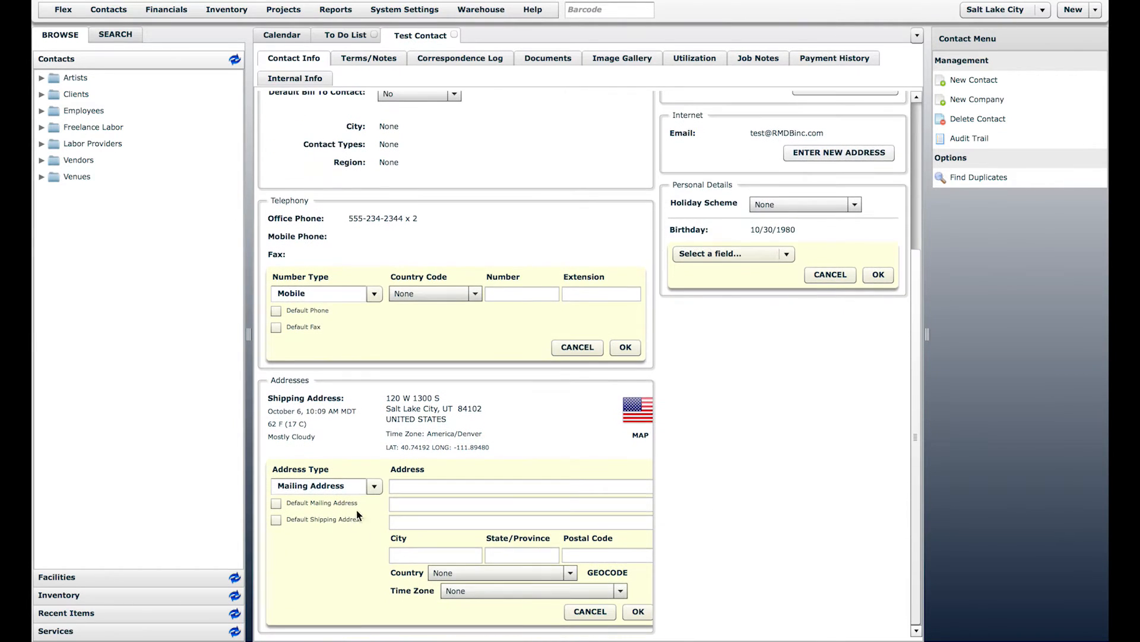
left_click(373, 486)
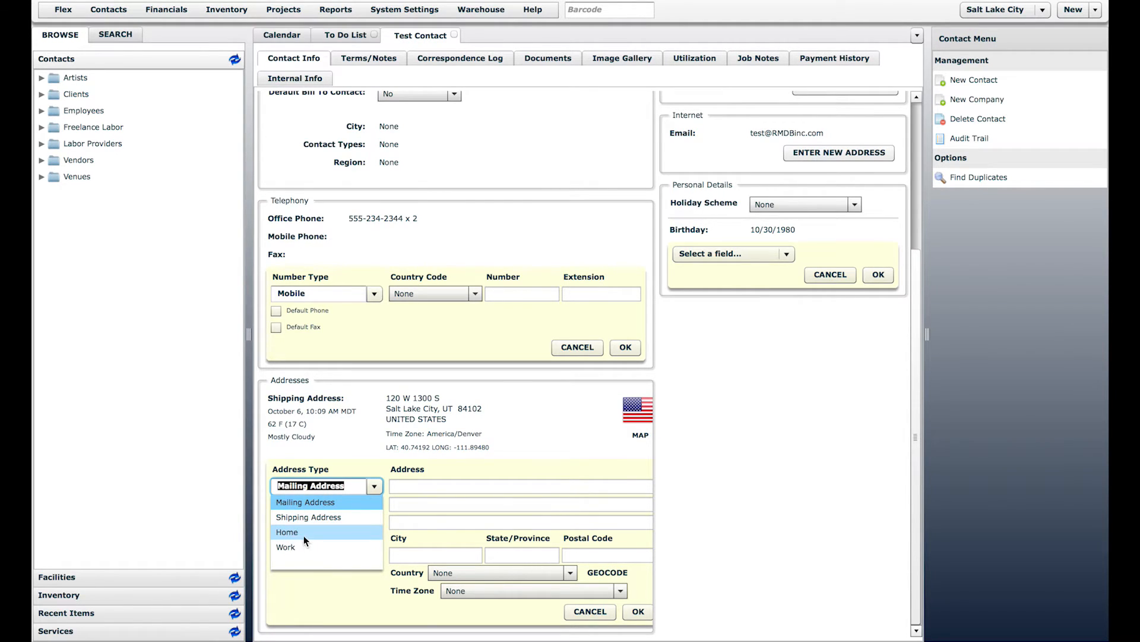
left_click(764, 446)
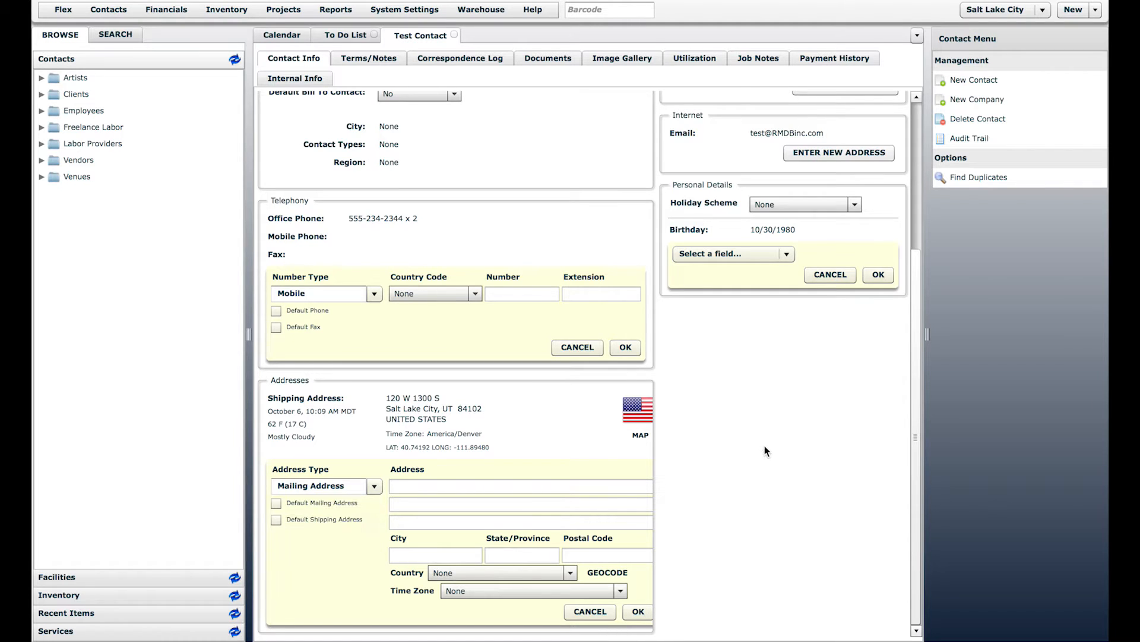
scroll(765, 443, "up", 1)
scroll(764, 442, "up", 4)
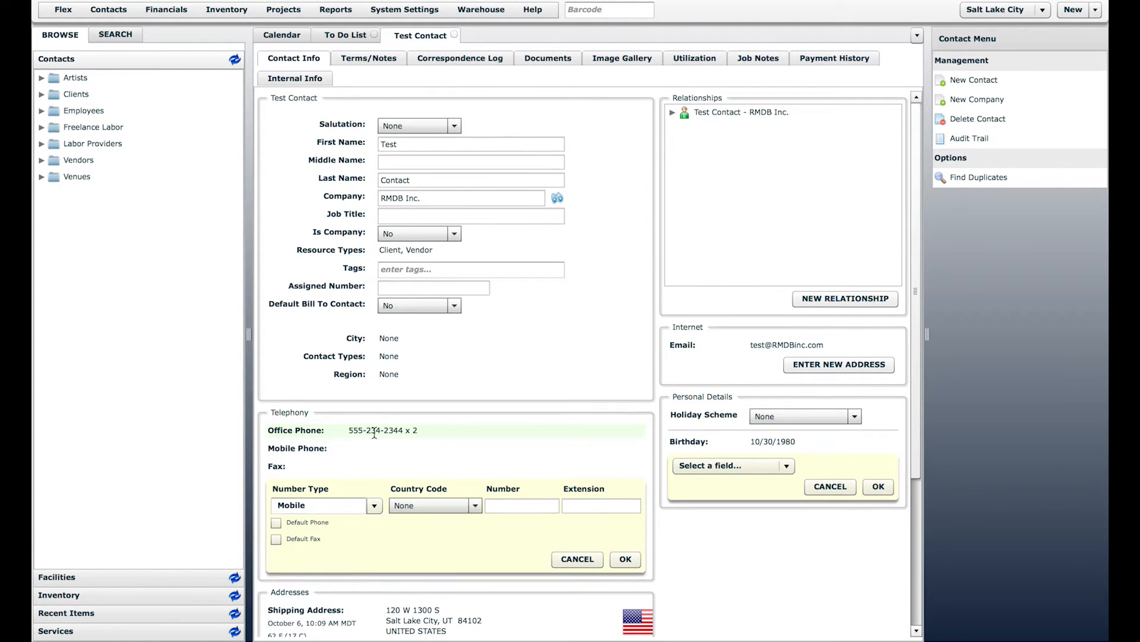
Step: Edit the Office Phone and Email rows, then expand the Test Contact - RMDB Inc. relationship
left_click(374, 433)
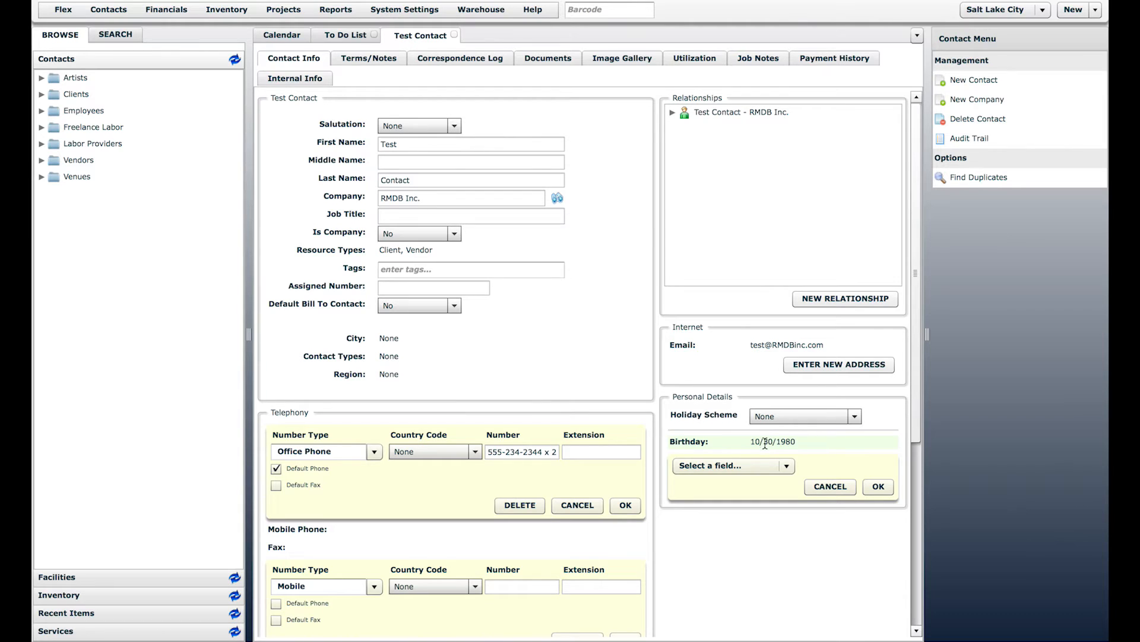
left_click(773, 343)
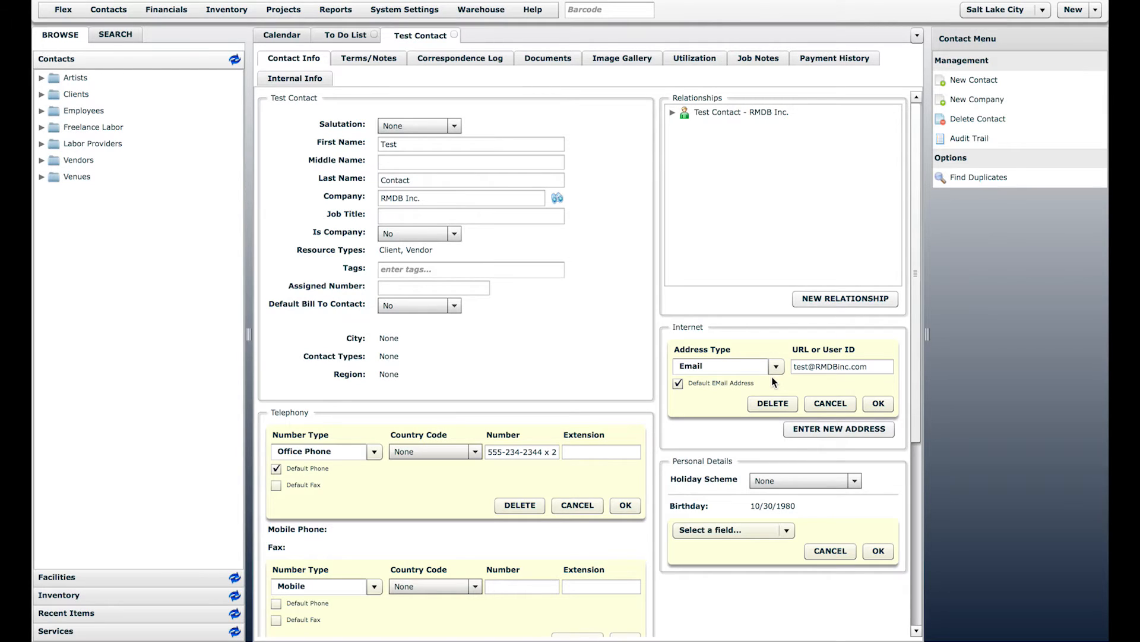
left_click(625, 157)
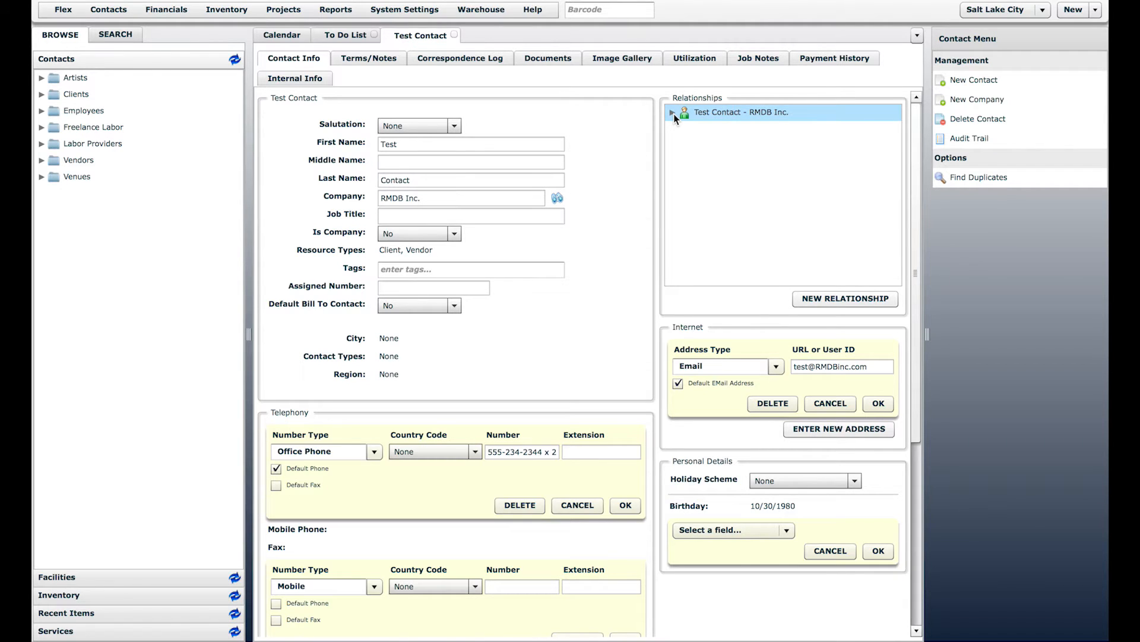
left_click(672, 113)
Step: Expand RMDB Inc.'s relationships, then drill into Clients > RMDB Inc. > Employees in the Browse tree
left_click(685, 130)
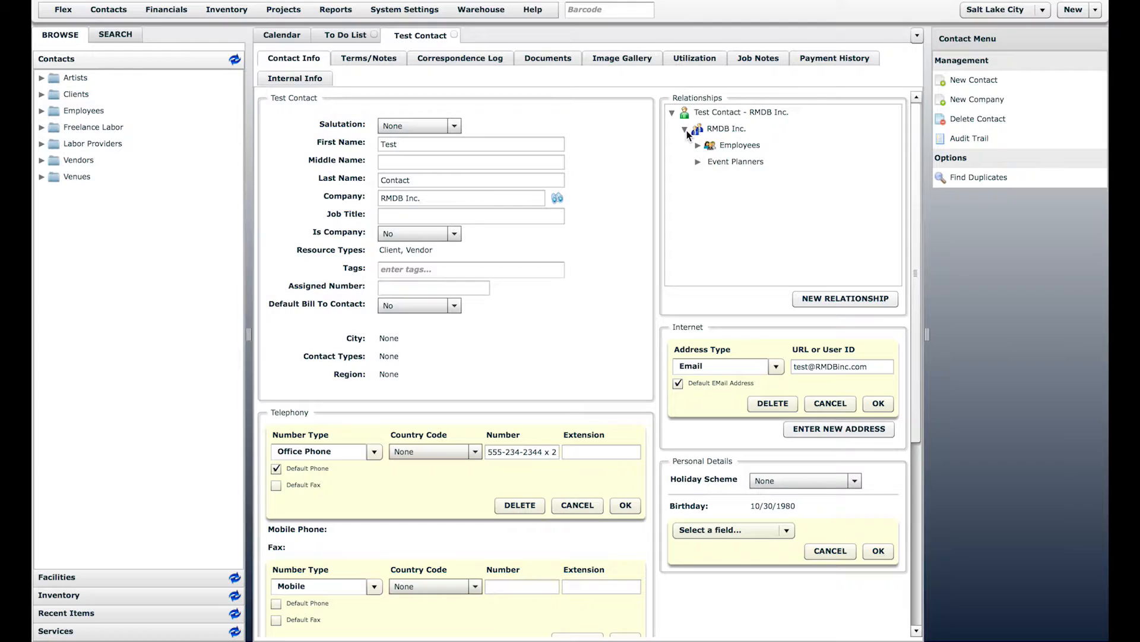
left_click(750, 115)
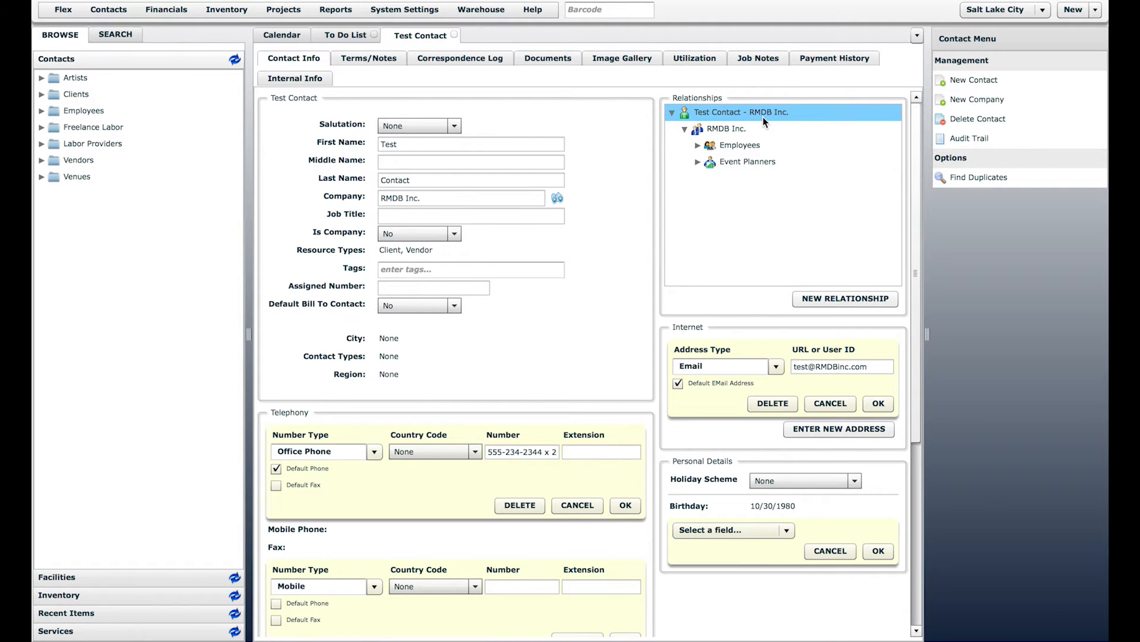
left_click(41, 94)
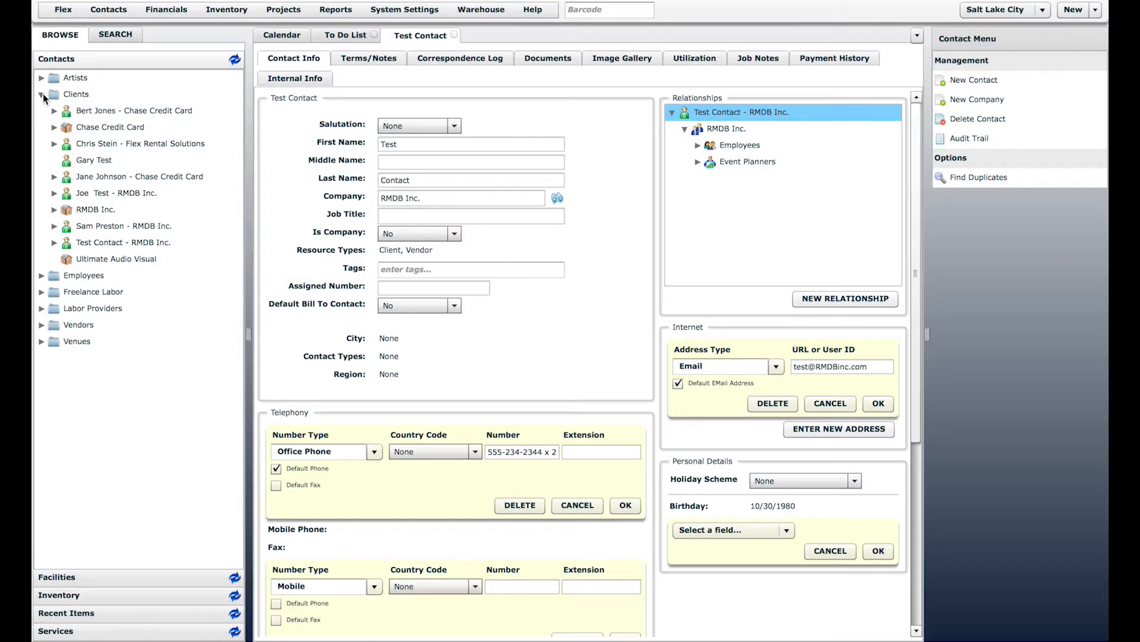
left_click(54, 210)
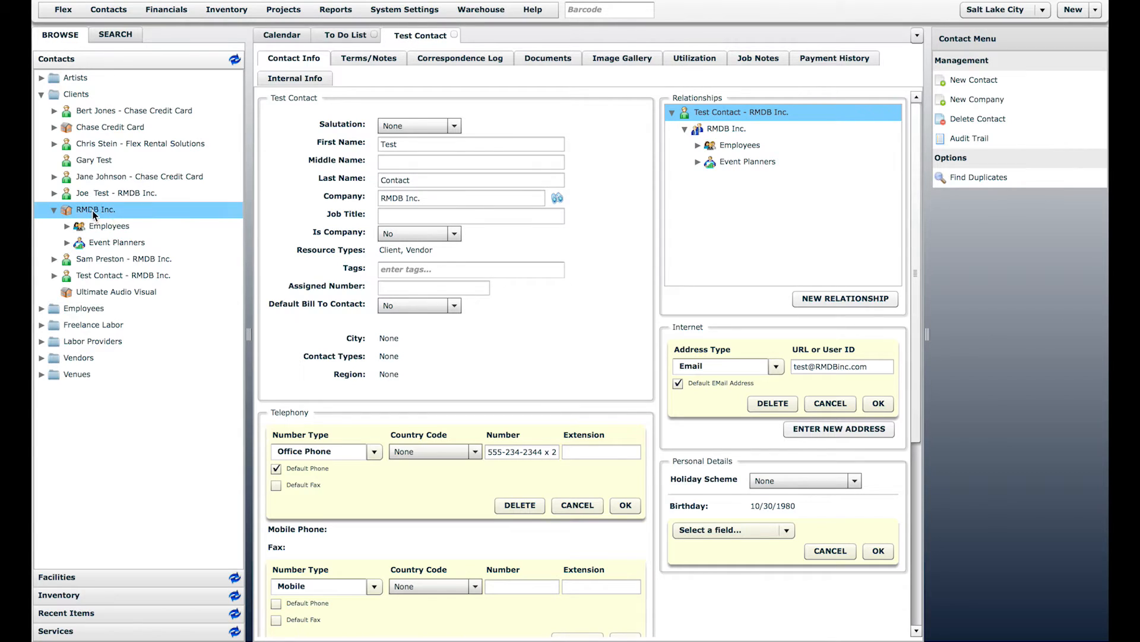
left_click(67, 227)
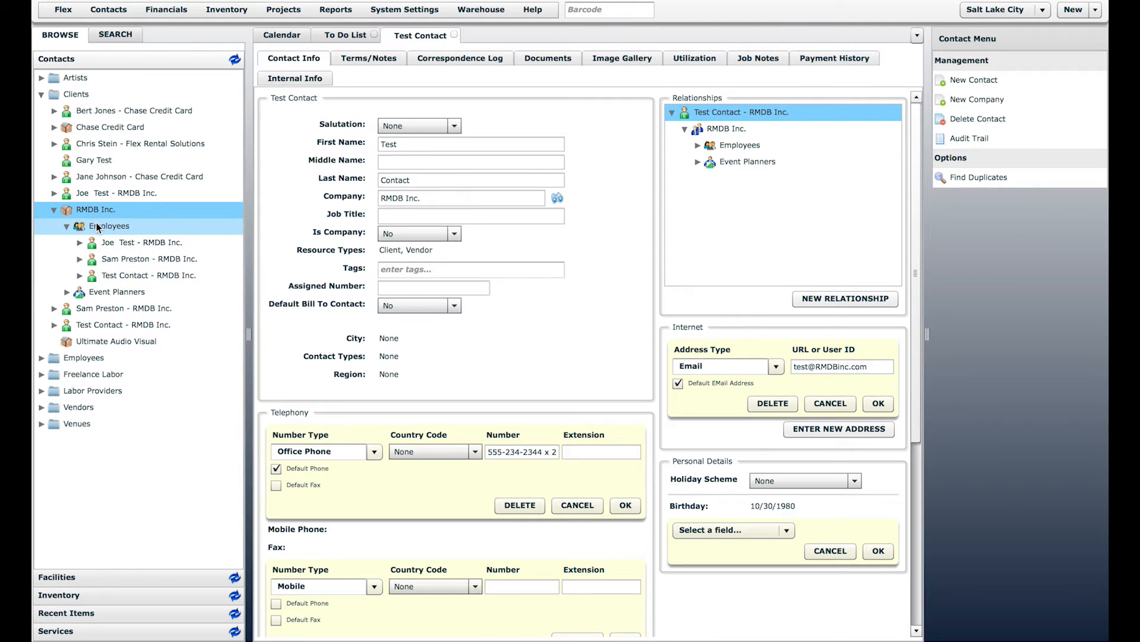
Step: Review RMDB Inc.'s employees, then expand Event Planners to reveal its contact
left_click(122, 259)
left_click(127, 243)
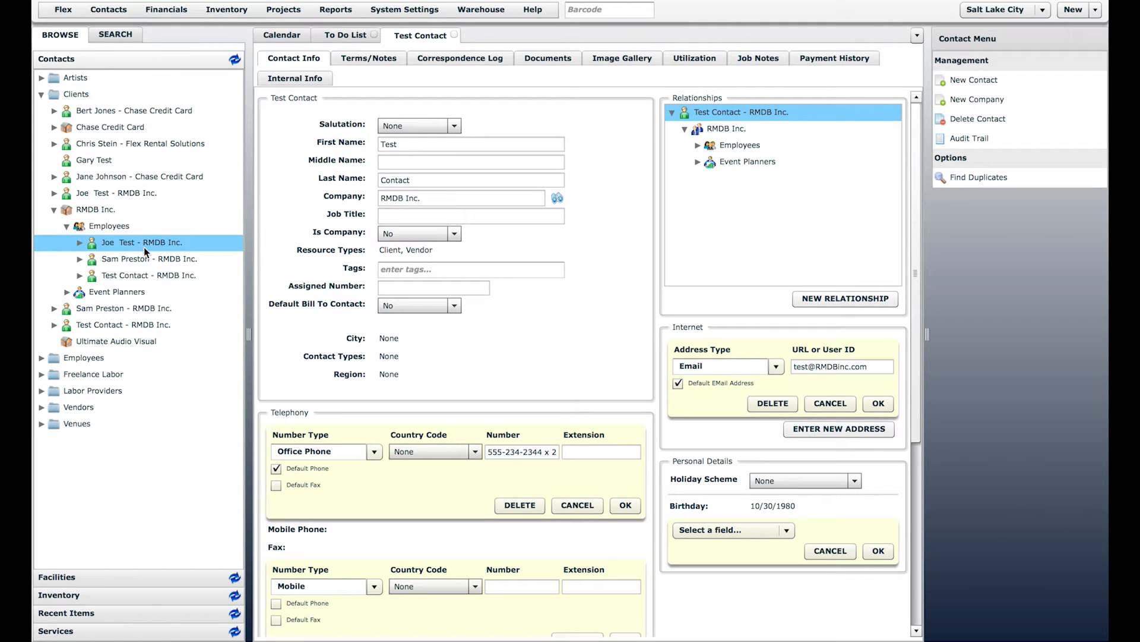
left_click(67, 227)
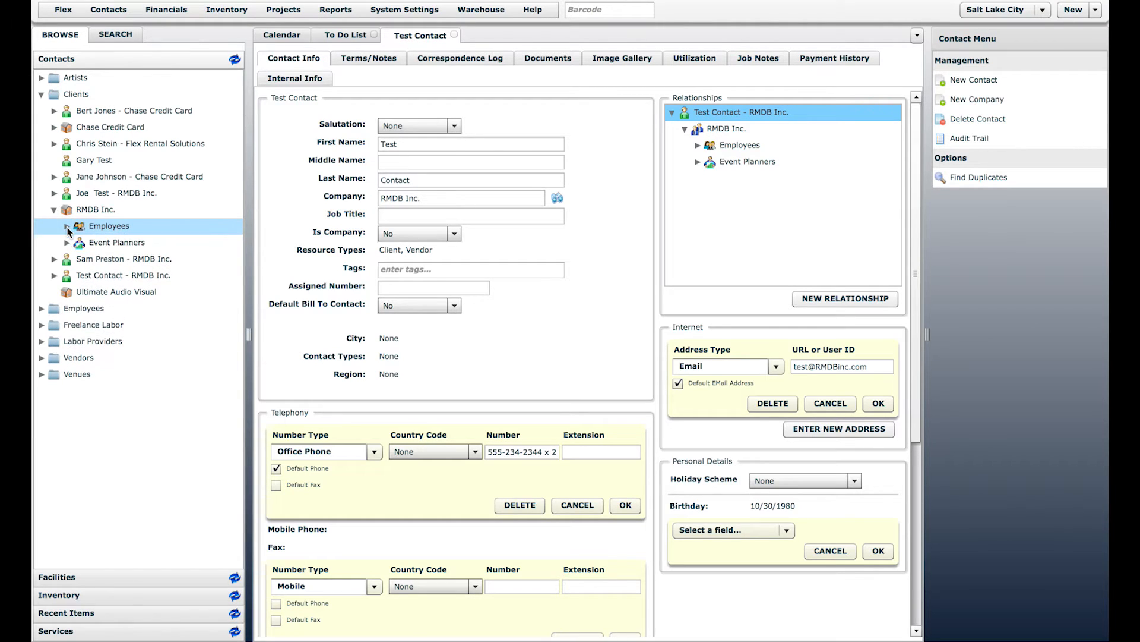
left_click(69, 244)
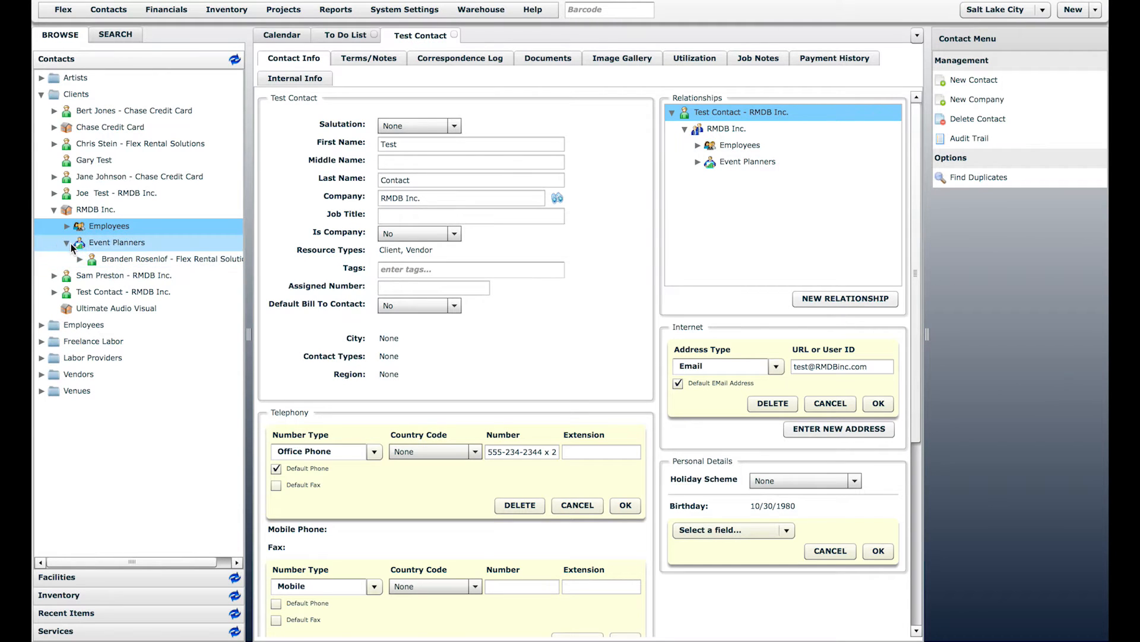
left_click(93, 244)
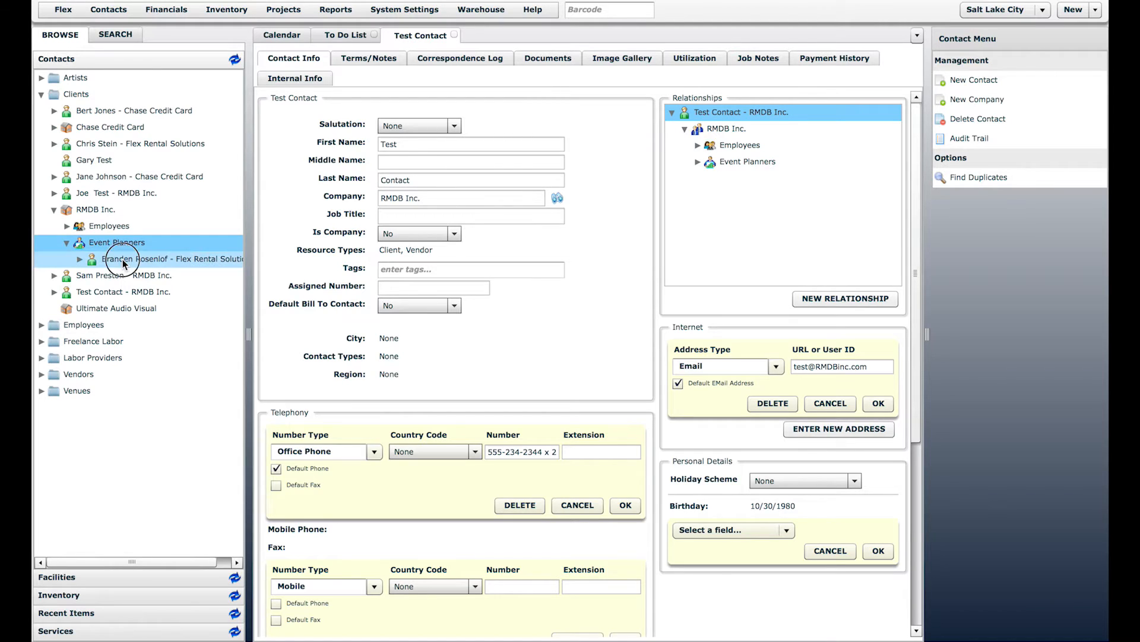
left_click(116, 260)
left_click(106, 245)
Step: Open RMDB Inc. and add a Booking Agent relationship linking the suggested Flex Rental Solutions contact
left_click(93, 211)
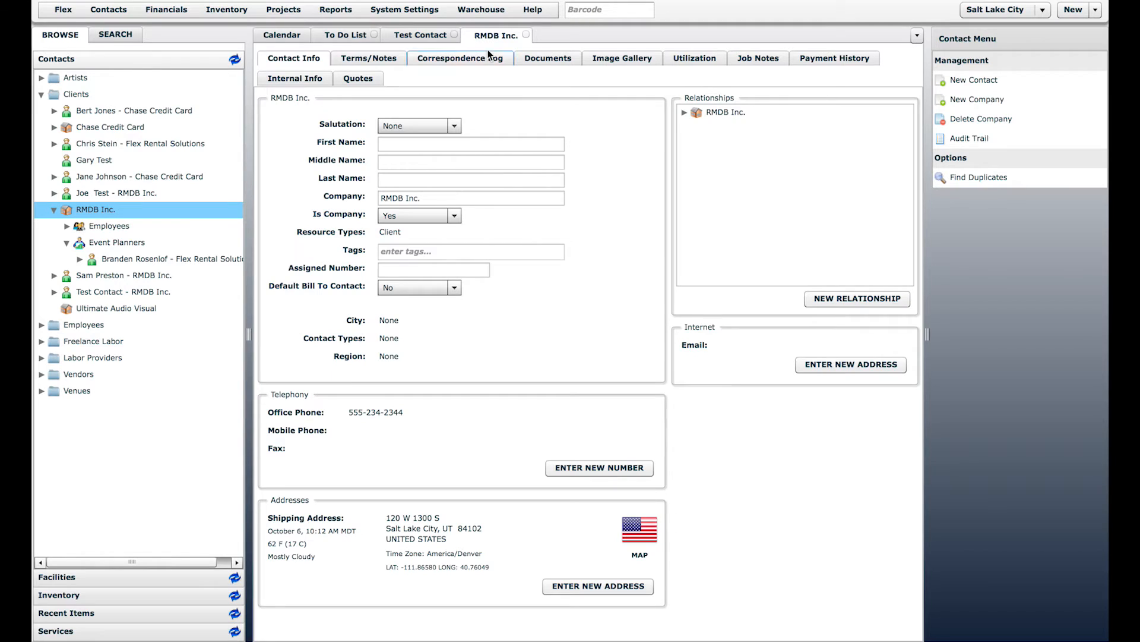
left_click(850, 299)
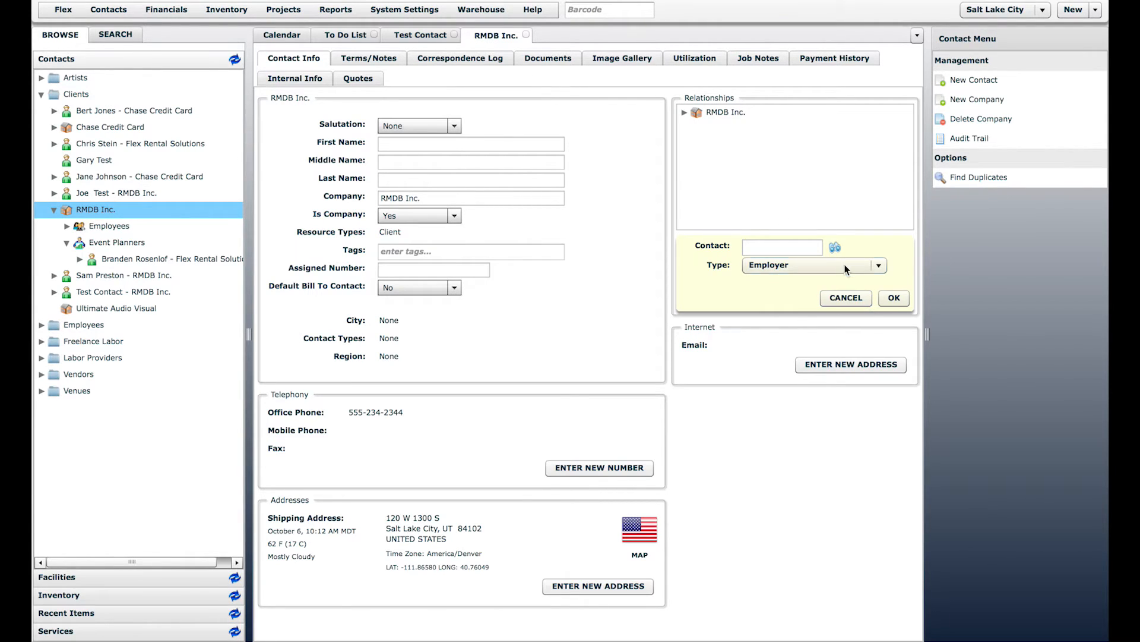
left_click(844, 265)
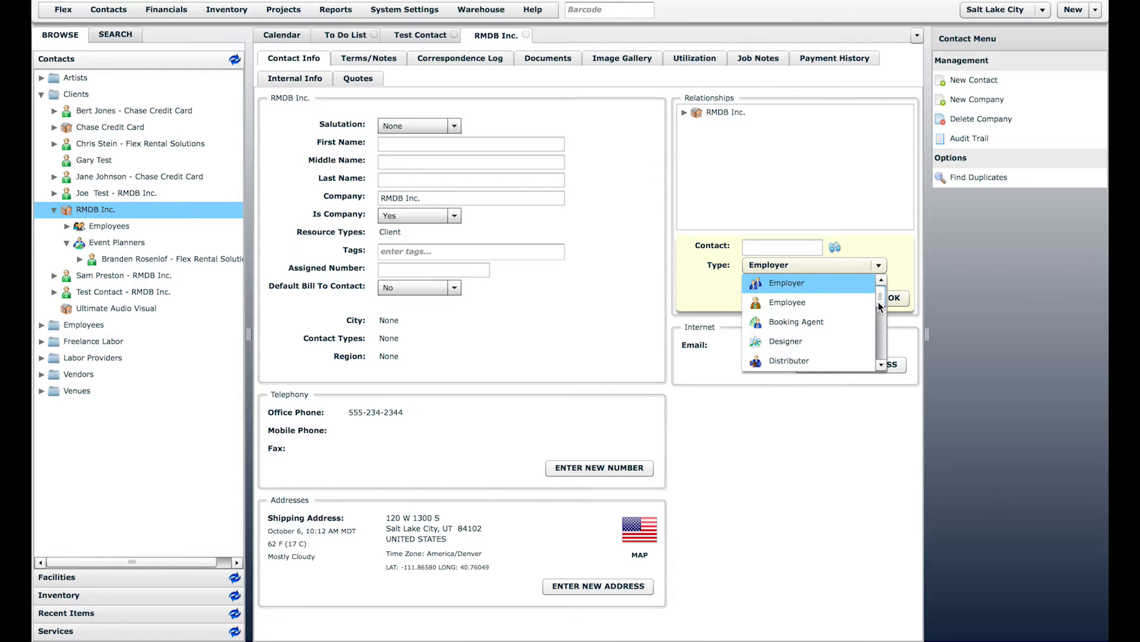
left_click(790, 324)
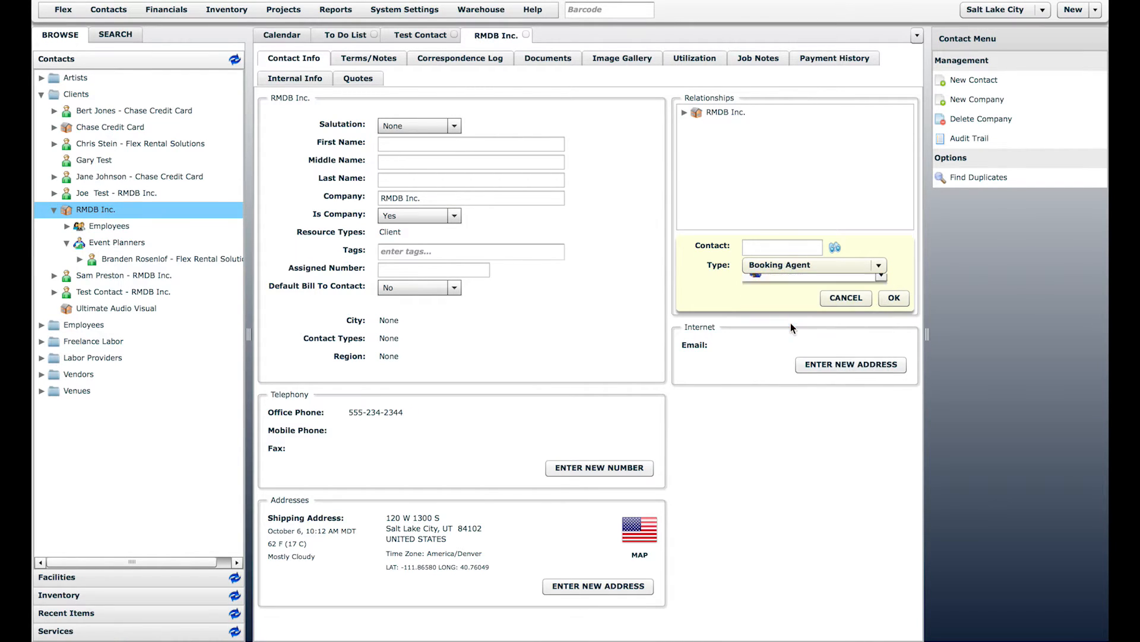
left_click(794, 247)
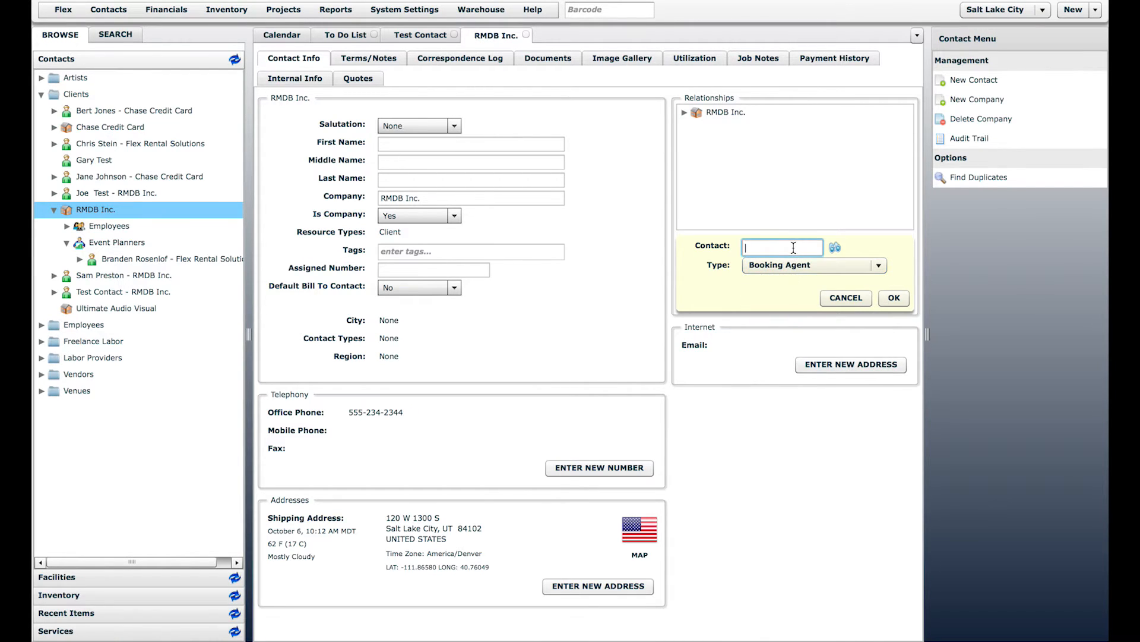
type("chri")
left_click(783, 263)
left_click(891, 297)
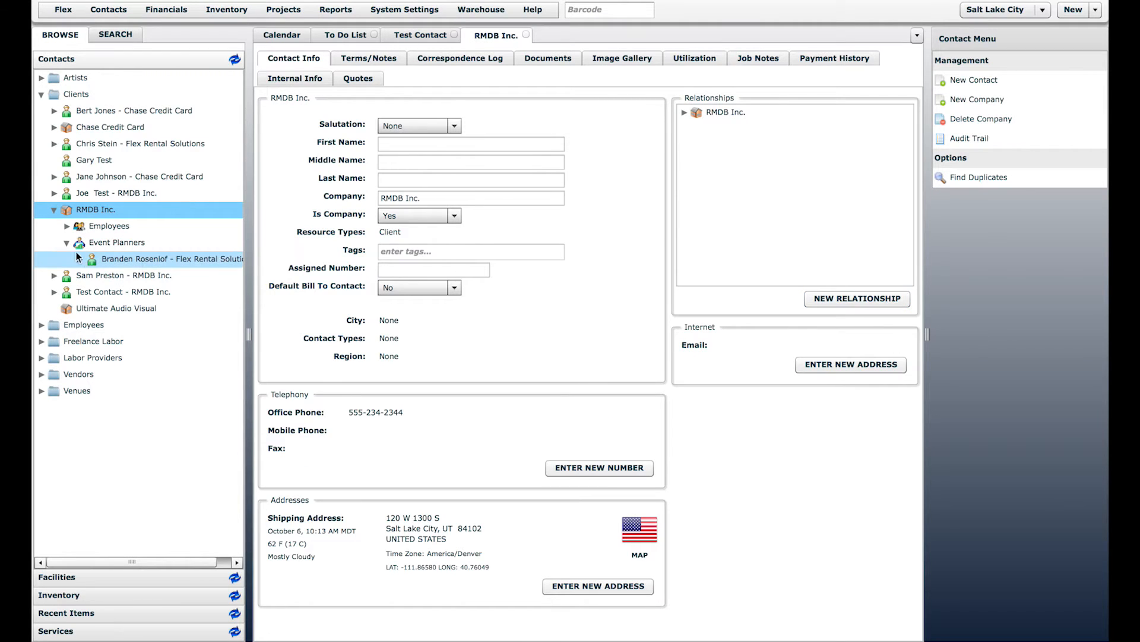
Step: Refresh the contacts list and check the new Booking Agent contact under Clients > RMDB Inc
left_click(232, 60)
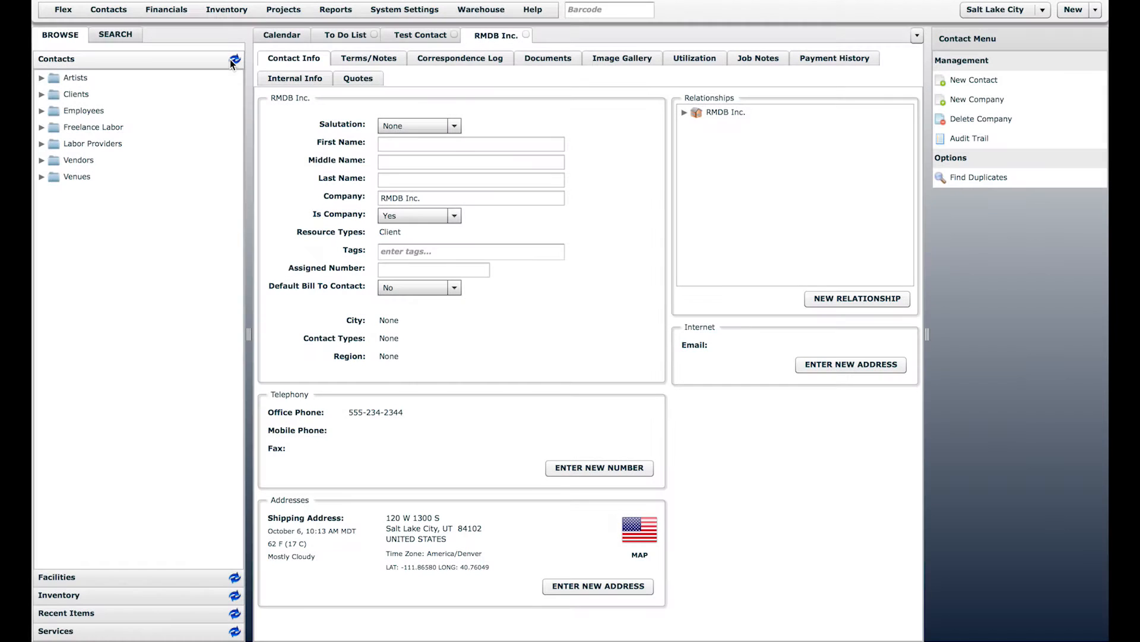
left_click(42, 95)
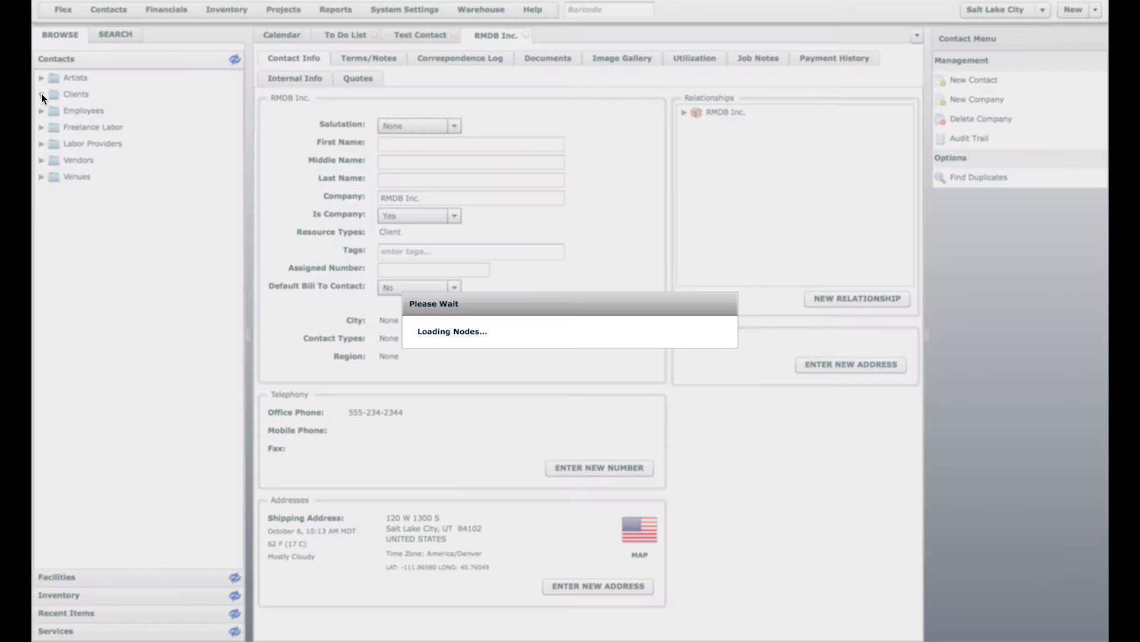
left_click(53, 210)
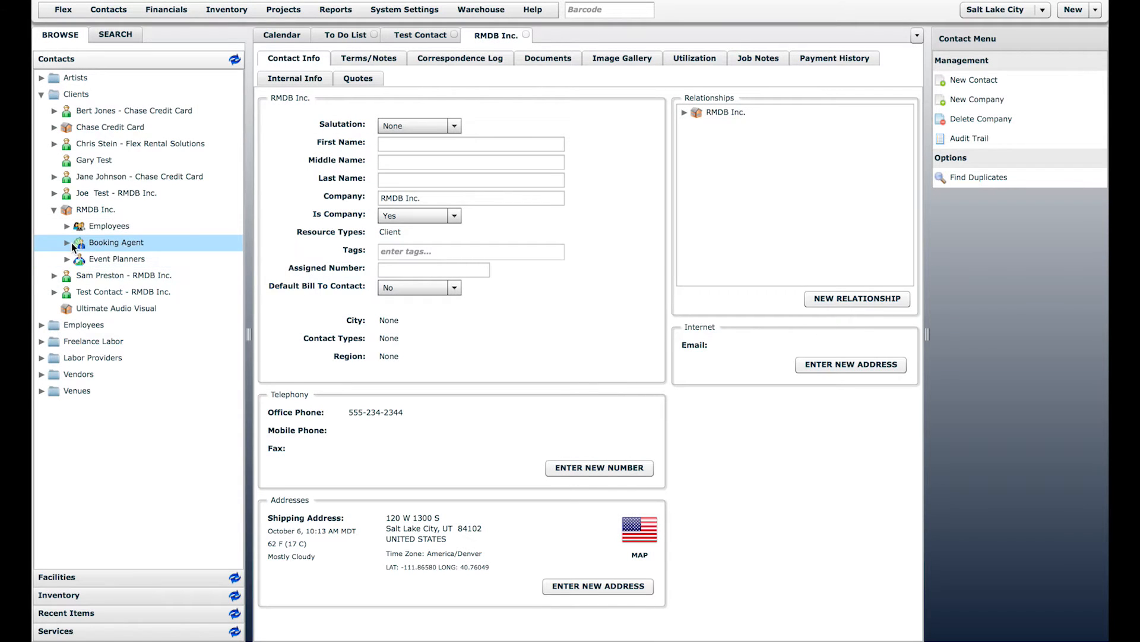
left_click(70, 243)
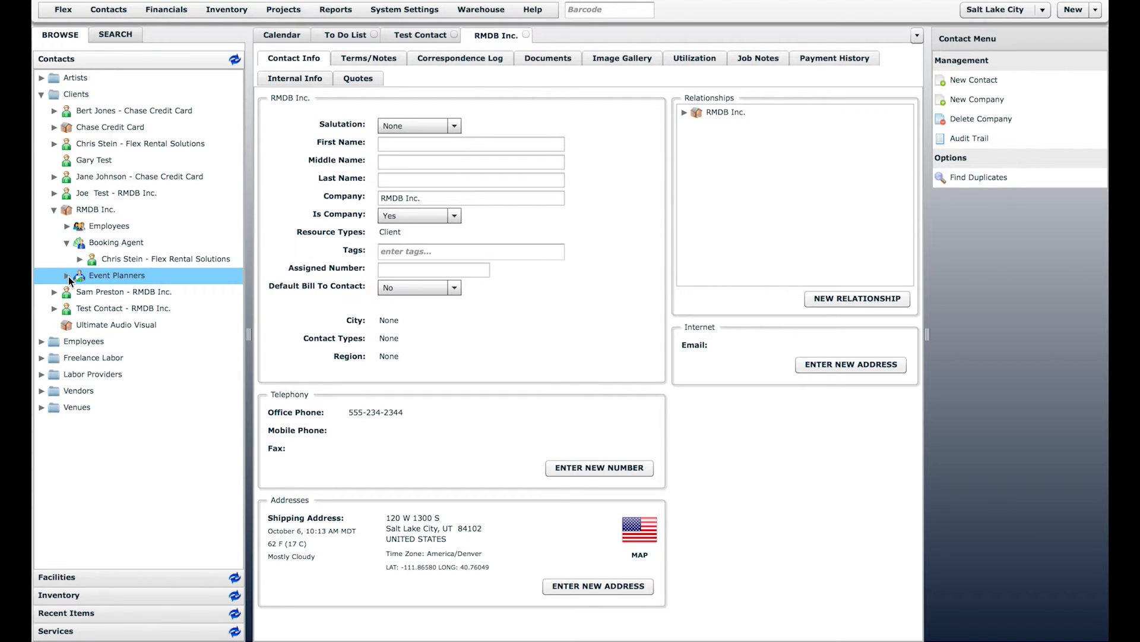
left_click(116, 242)
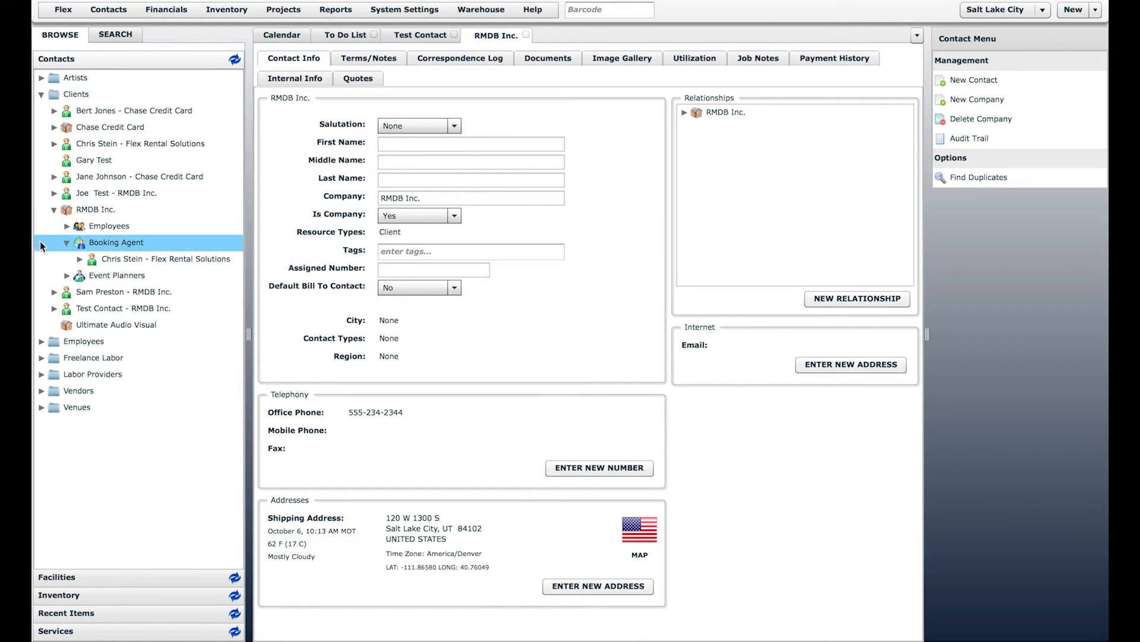
left_click(120, 259)
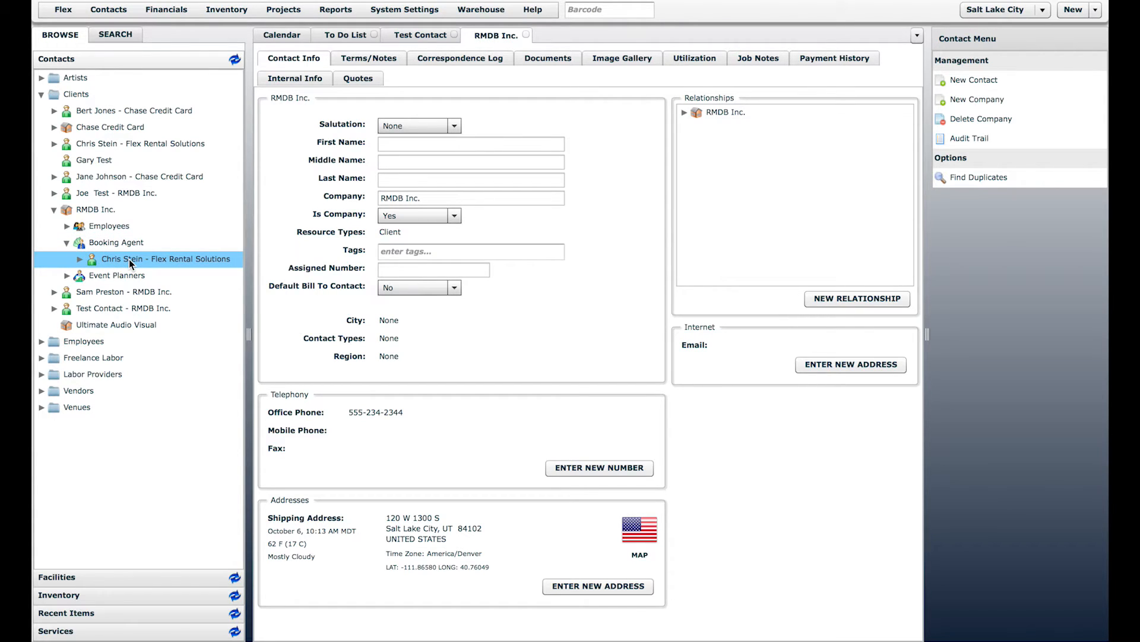
Step: Collapse RMDB Inc. and Clients, then expand Venues and select Abravanel Hall
left_click(54, 210)
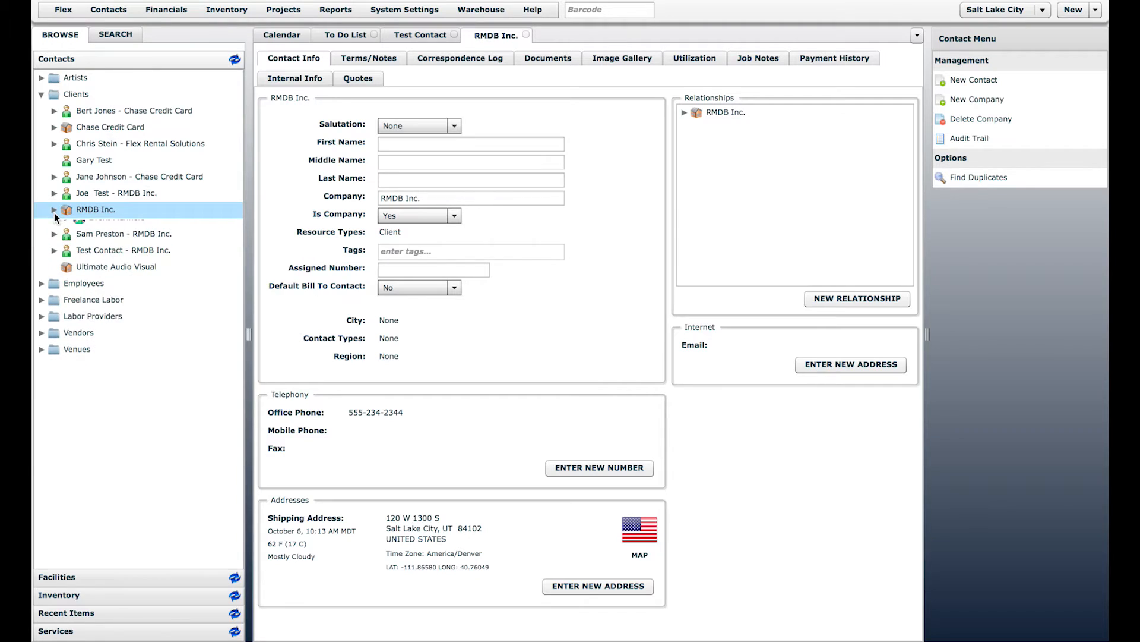
left_click(40, 94)
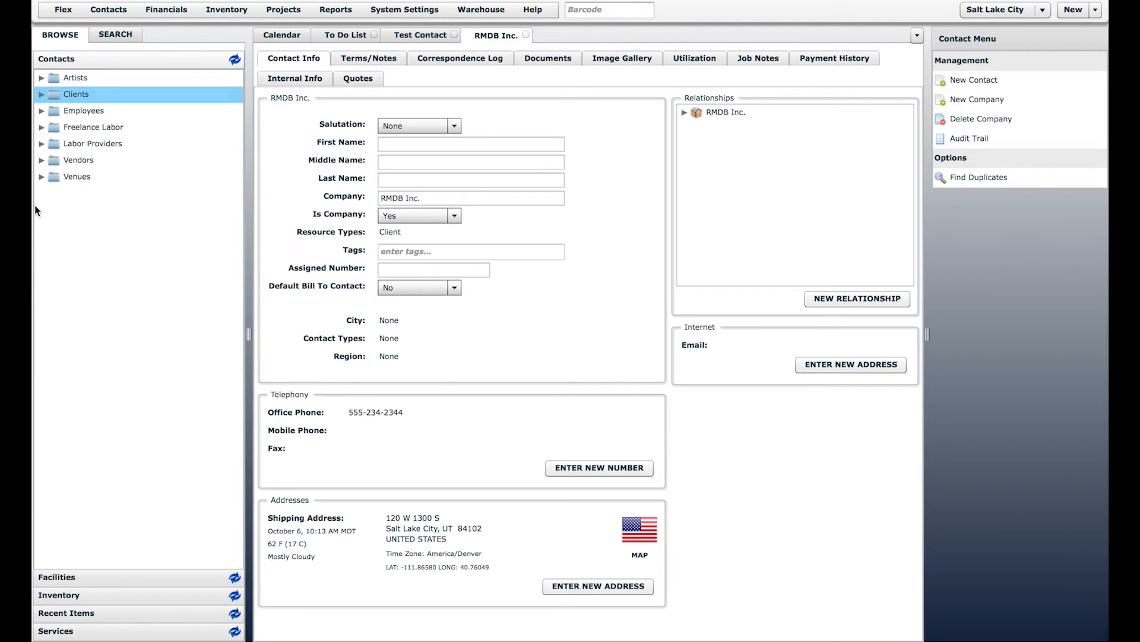
left_click(42, 177)
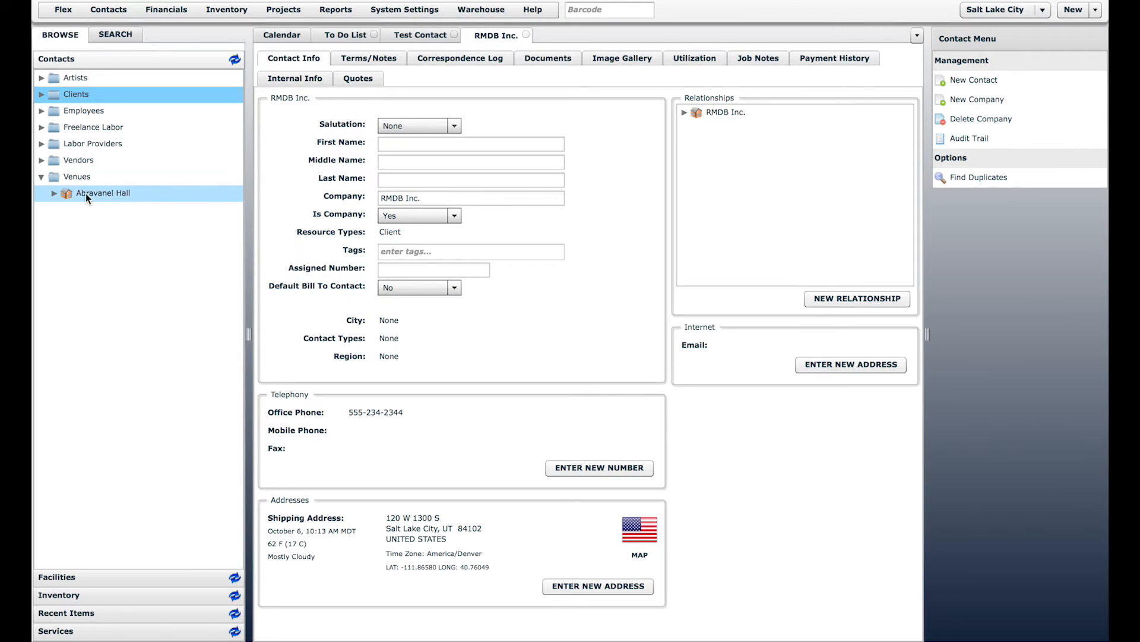
left_click(82, 193)
left_click(101, 12)
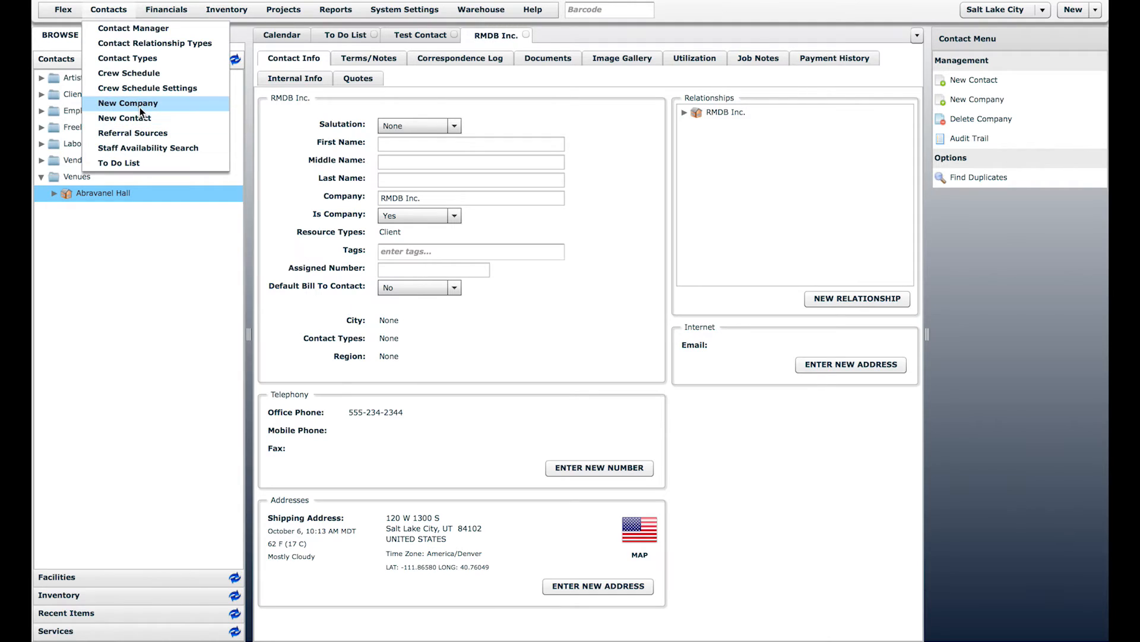
left_click(140, 107)
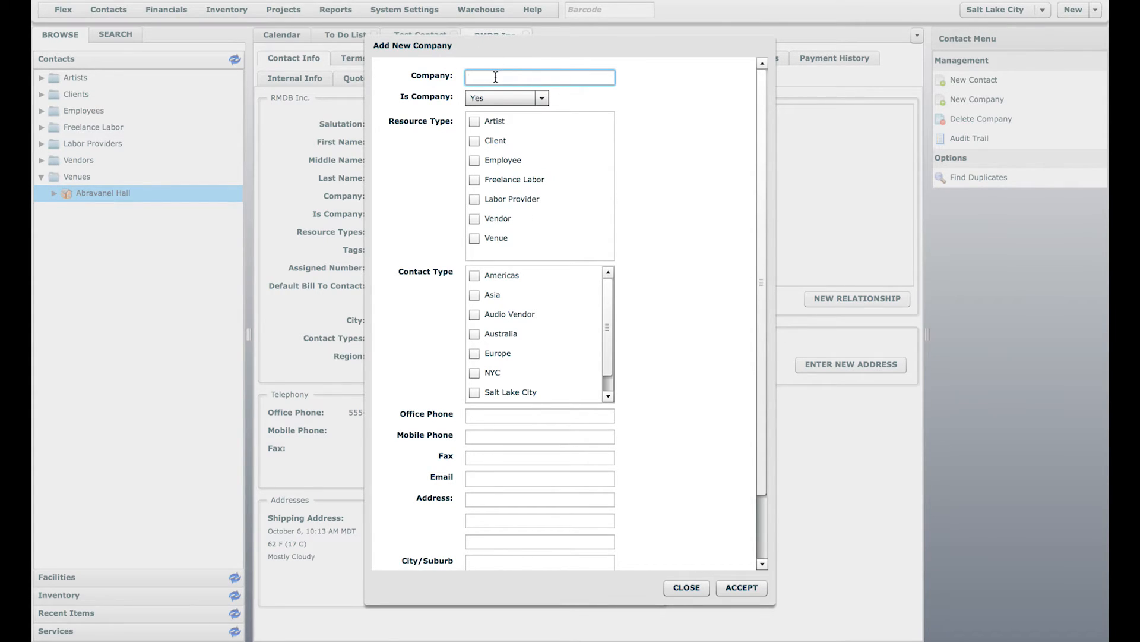
left_click(686, 587)
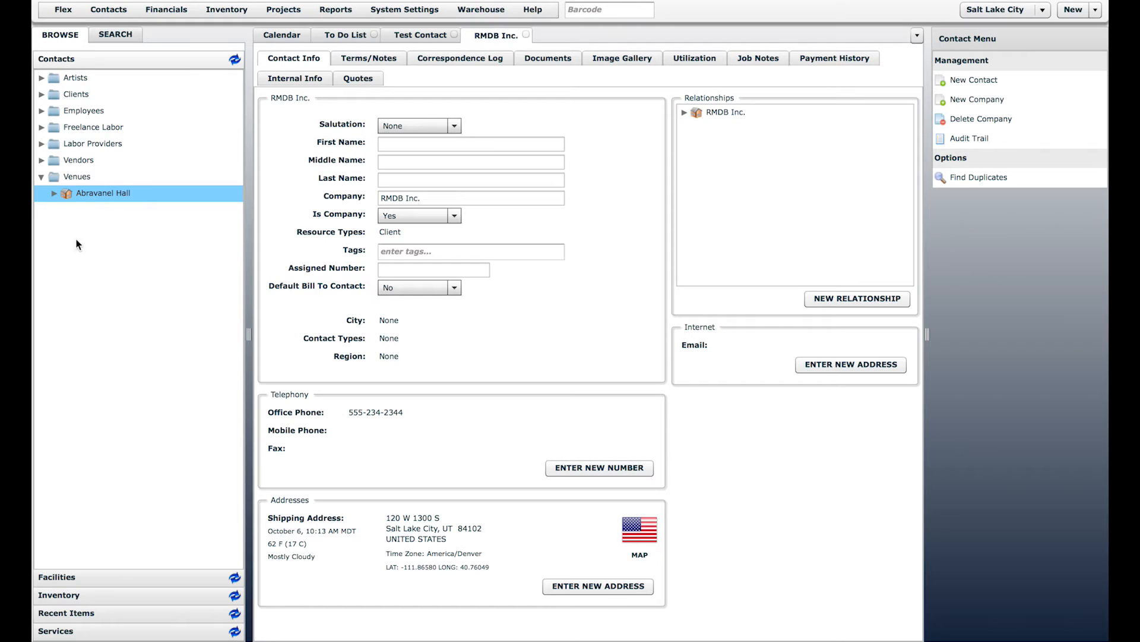
Step: Open Abravanel Hall's venue record and expand its relationships, briefly expanding FOH Enginners
double_click(78, 196)
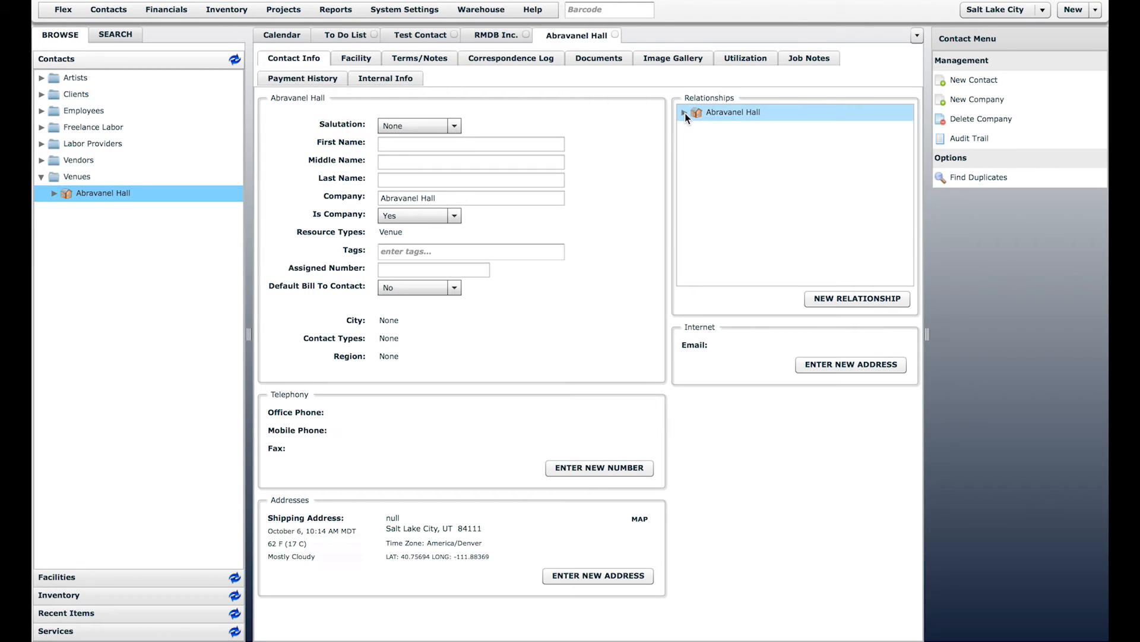
left_click(685, 113)
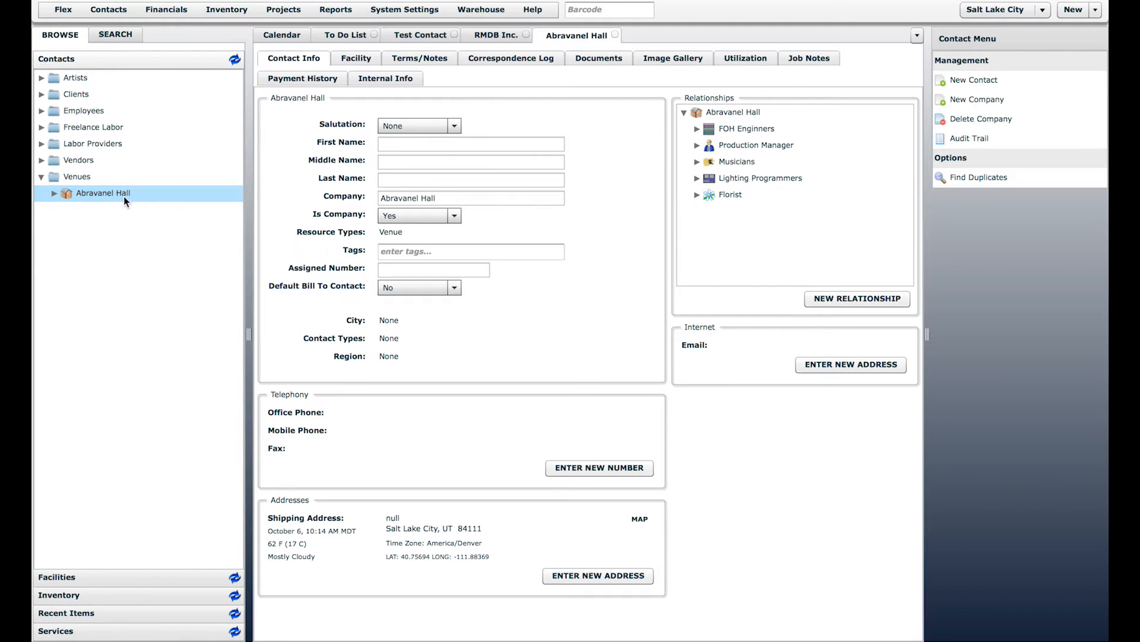
left_click(393, 143)
left_click(393, 178)
left_click(695, 129)
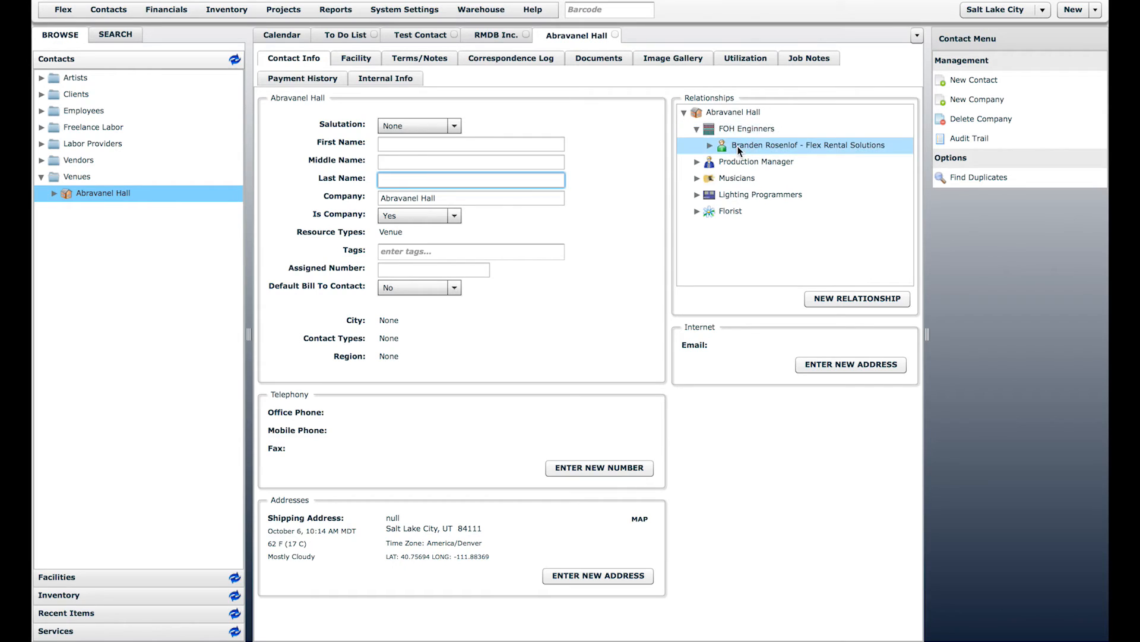
left_click(733, 129)
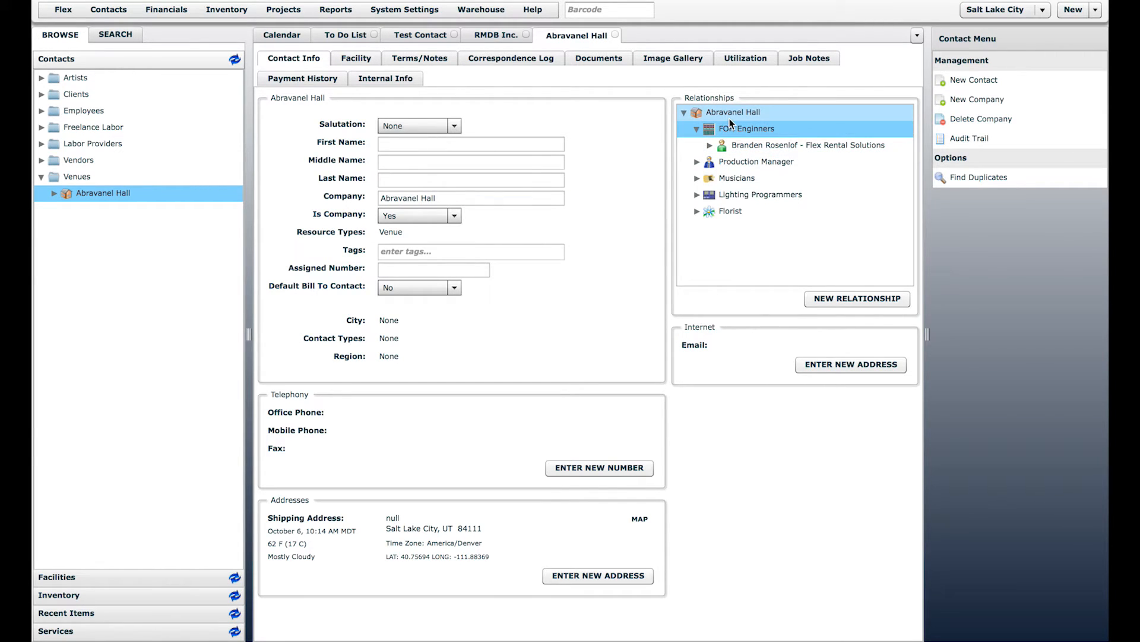
left_click(696, 130)
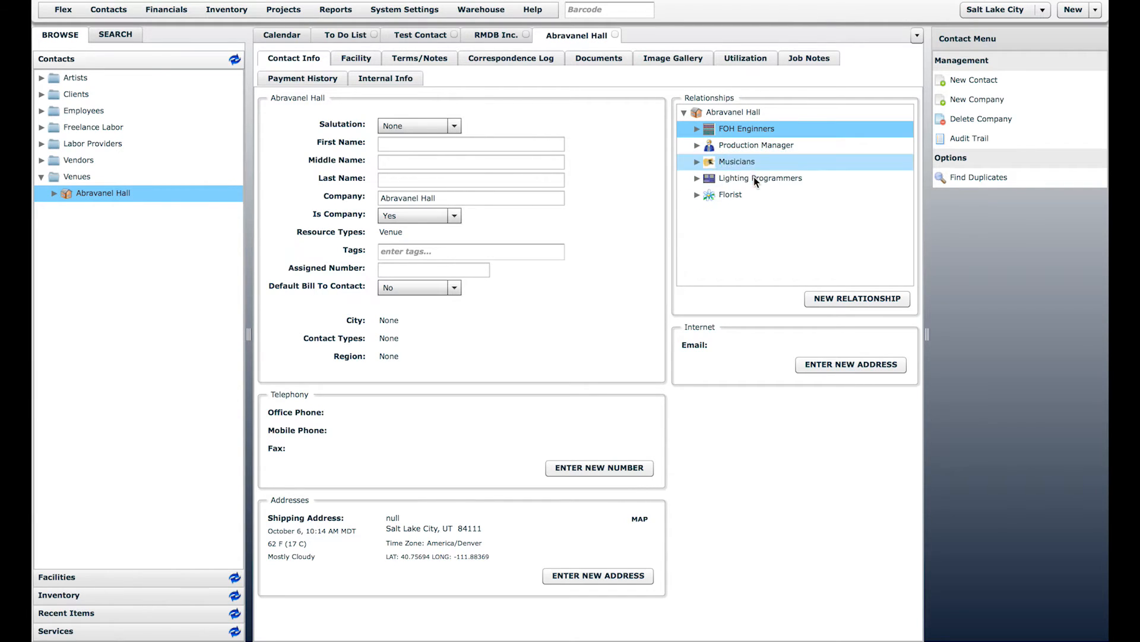
Step: Add a Monitor Engineer relationship to Abravanel Hall linking the suggested Flex Rental Solutions contact
left_click(854, 304)
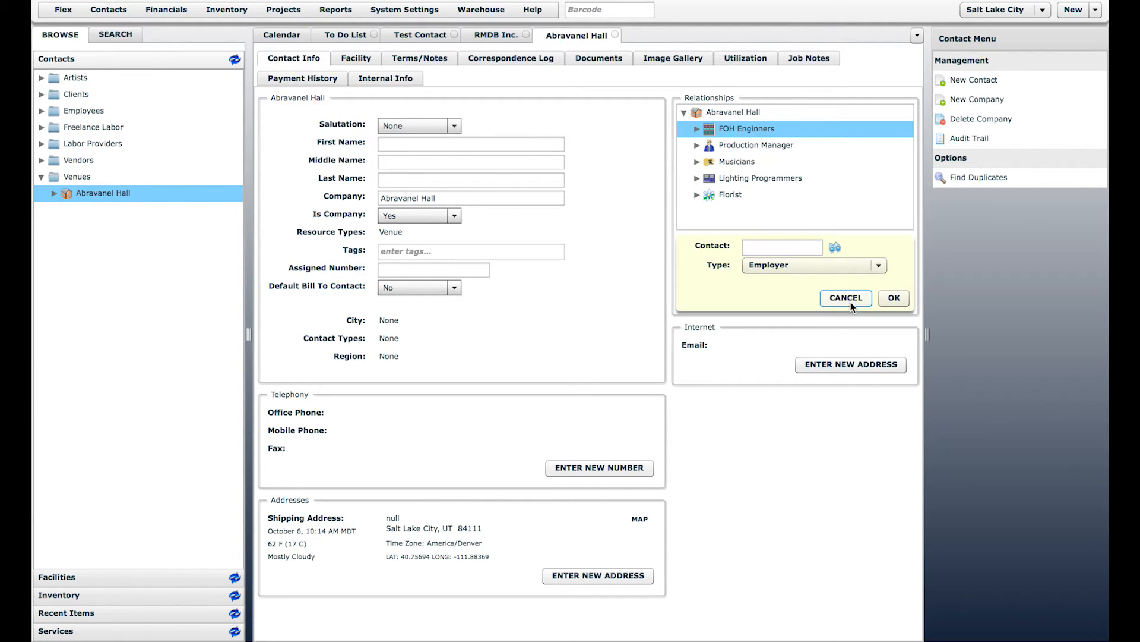
left_click(845, 270)
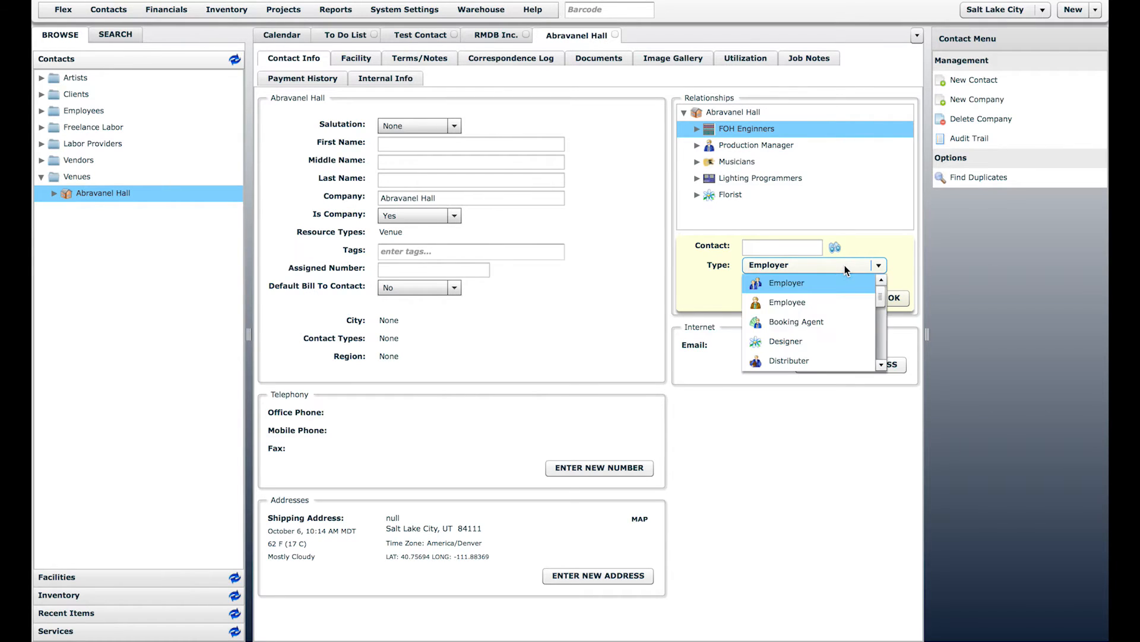
scroll(880, 330, "down", 3)
scroll(881, 342, "down", 2)
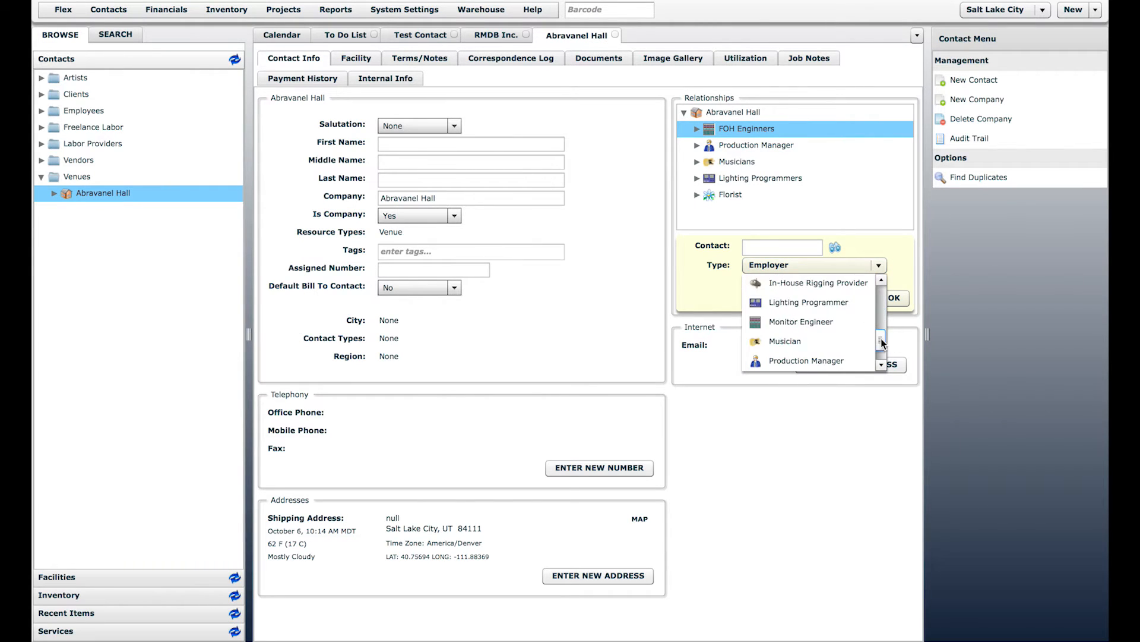
left_click(829, 324)
left_click(791, 247)
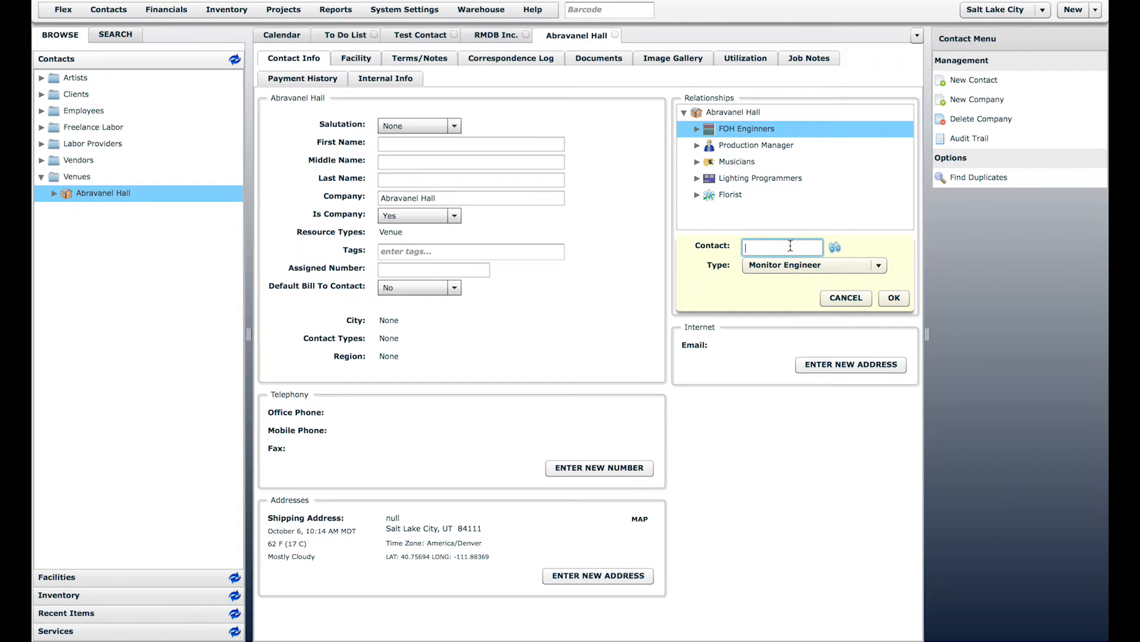
type("chris")
left_click(789, 263)
left_click(888, 299)
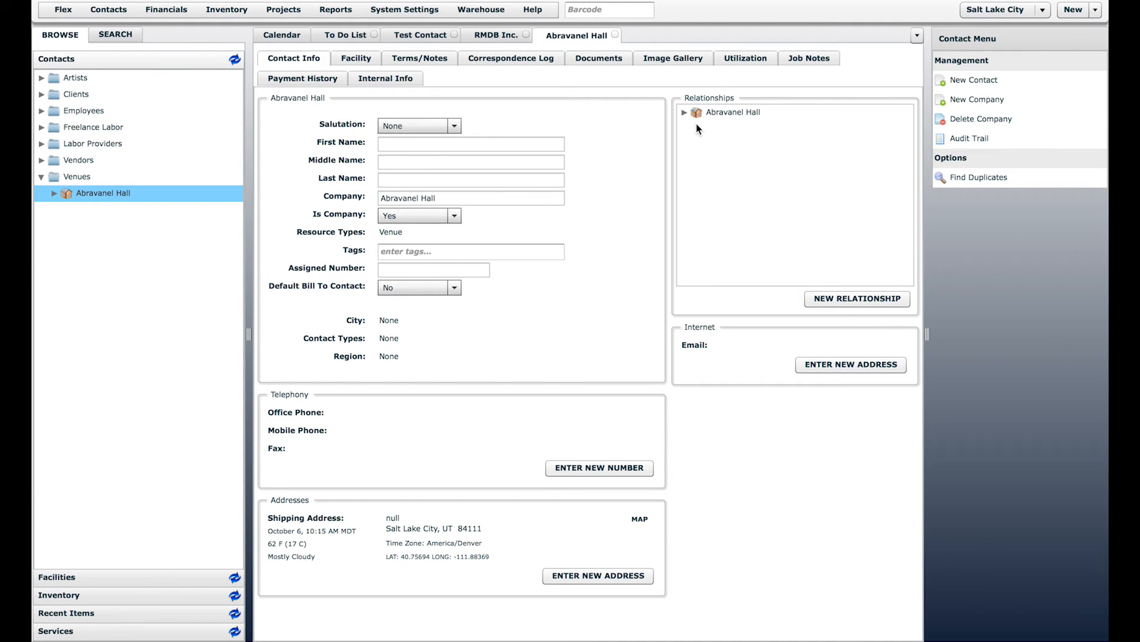
Step: Expand the Monitor Engineers group and select the newly linked contact
left_click(684, 114)
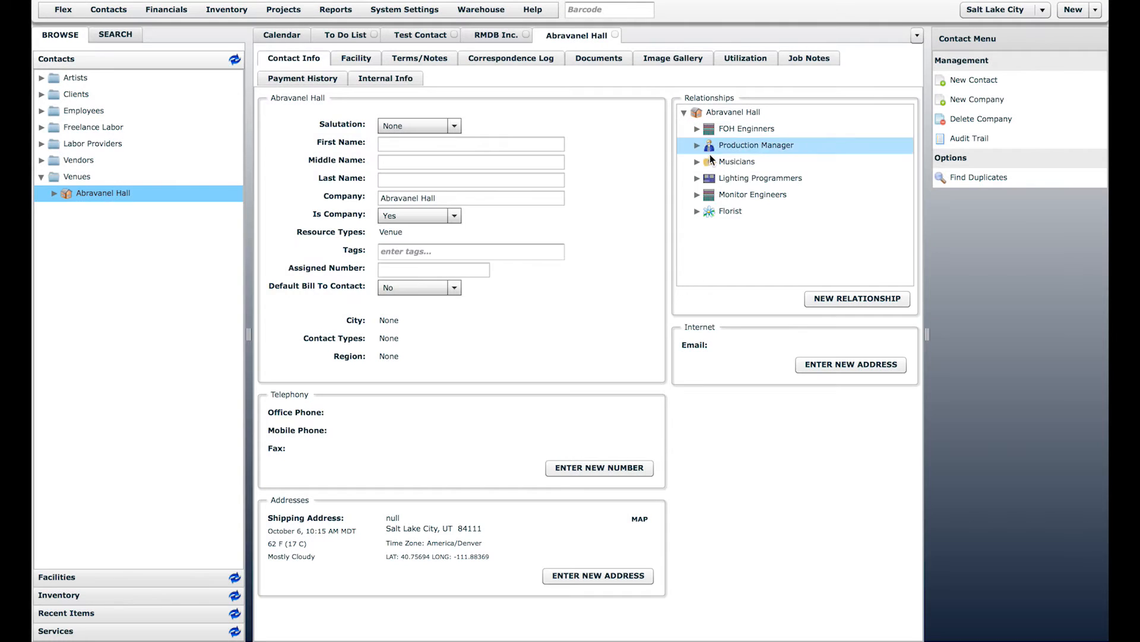
left_click(697, 195)
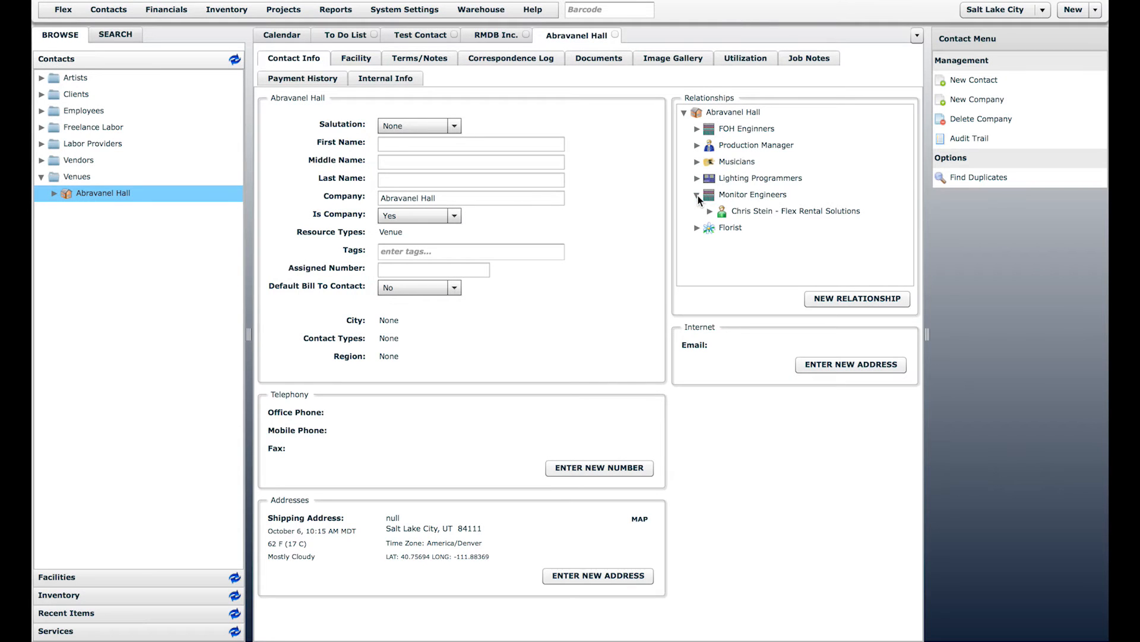
left_click(750, 214)
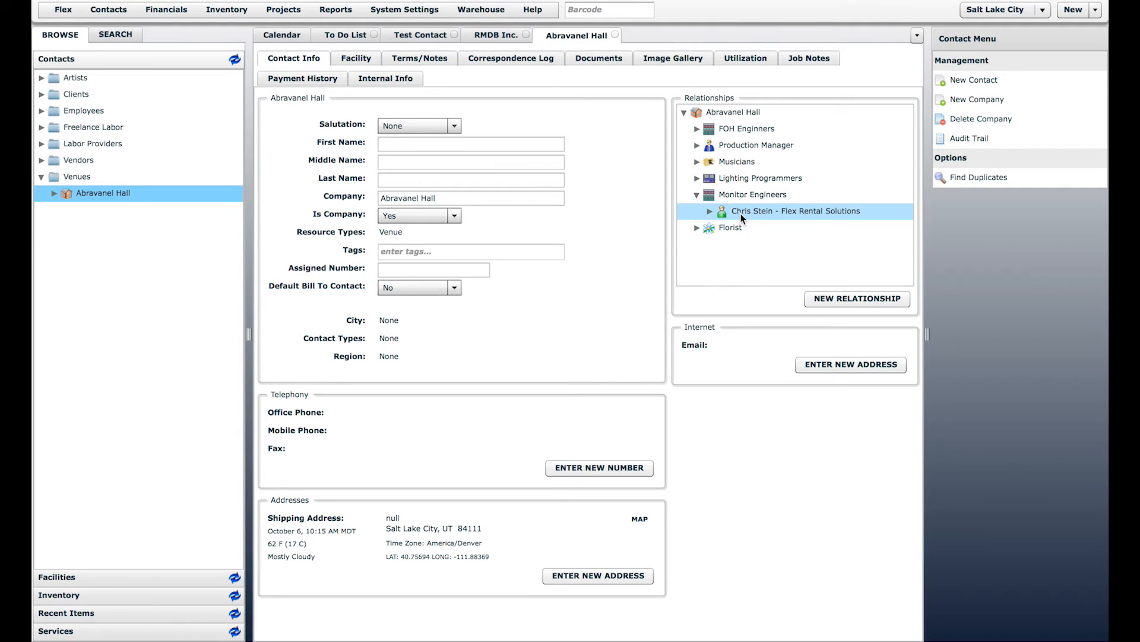
Step: Open the linked contact's record and expand its Booking Agent, Lighting Programmer and Monitor Engineer relationships
double_click(741, 213)
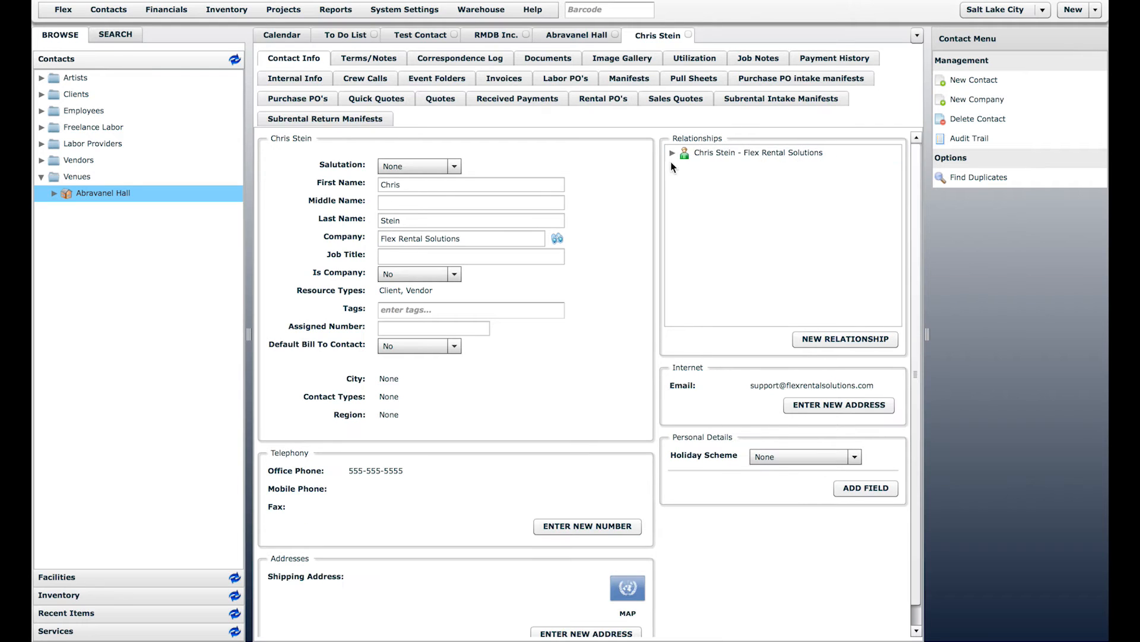
left_click(671, 153)
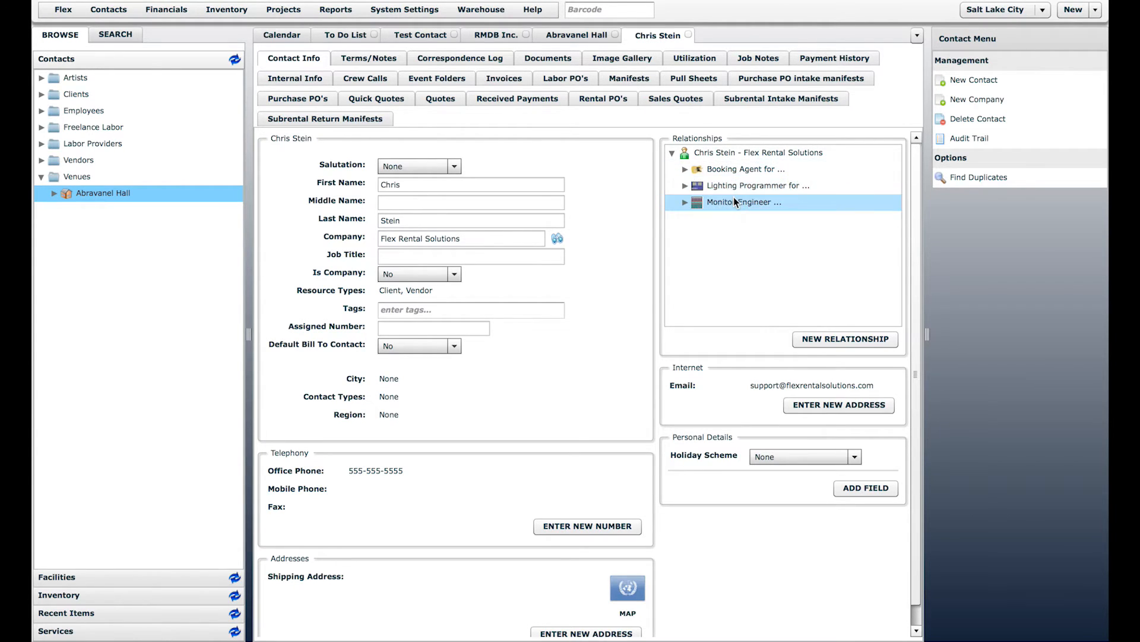
left_click(685, 187)
left_click(684, 219)
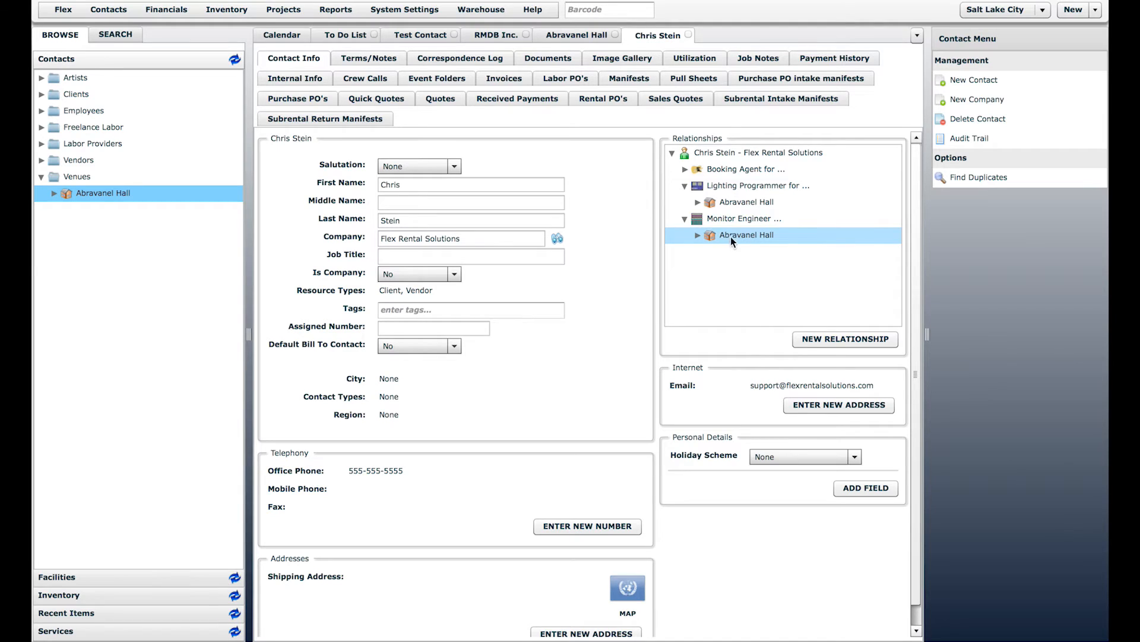
left_click(685, 169)
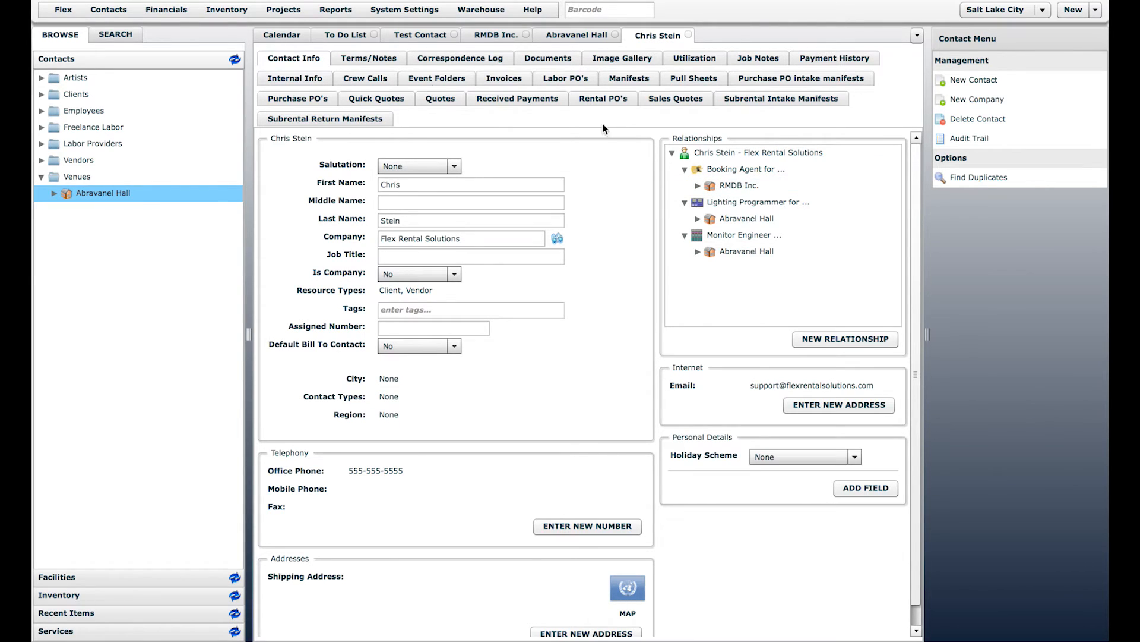
left_click(110, 11)
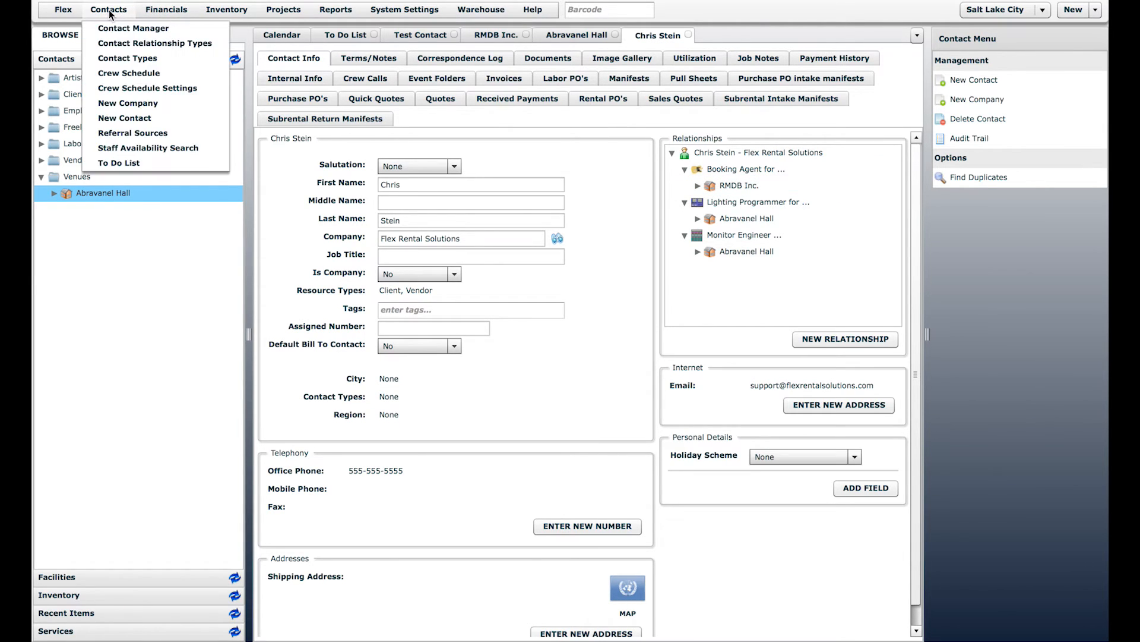
left_click(145, 47)
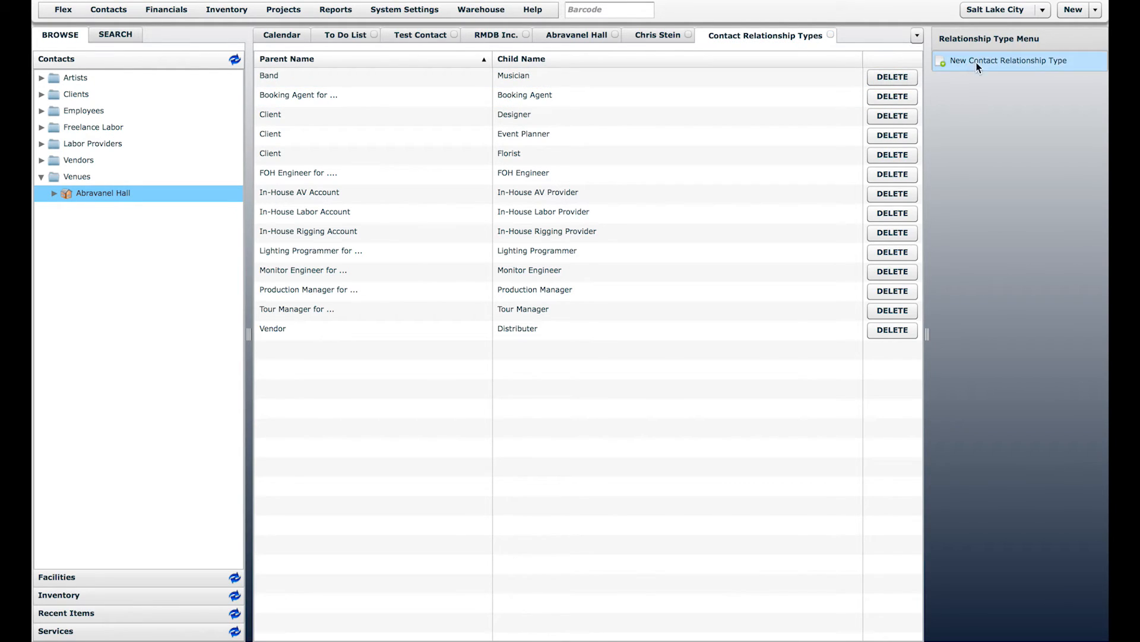
left_click(831, 34)
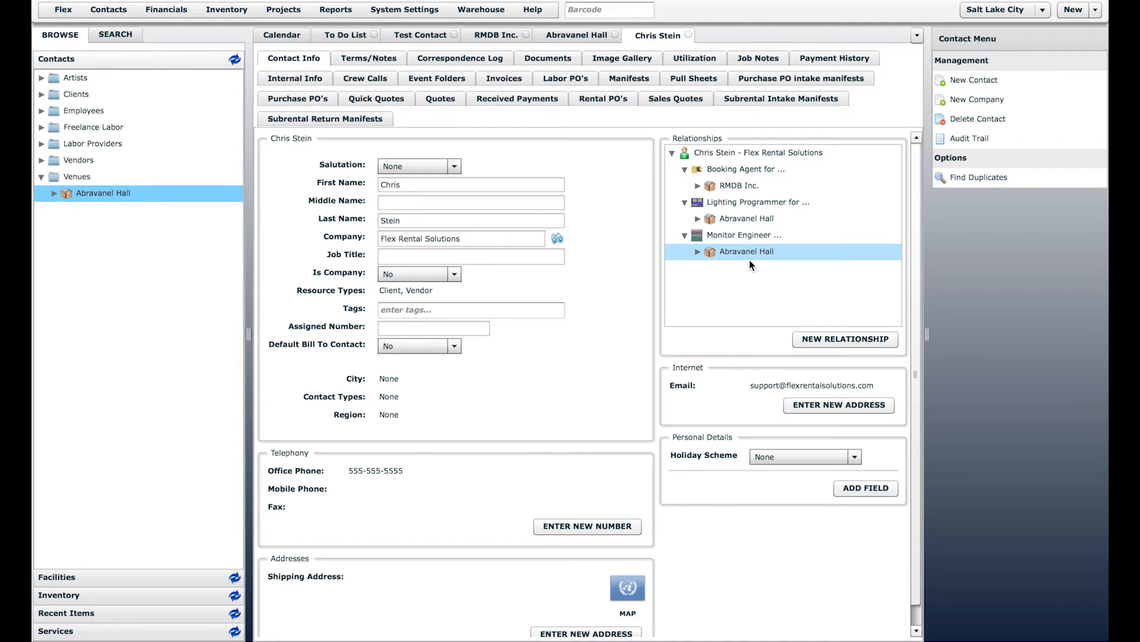
Step: Close the linked contact, Abravanel Hall and RMDB Inc. tabs and show Test Contact's Terms/Notes
left_click(689, 36)
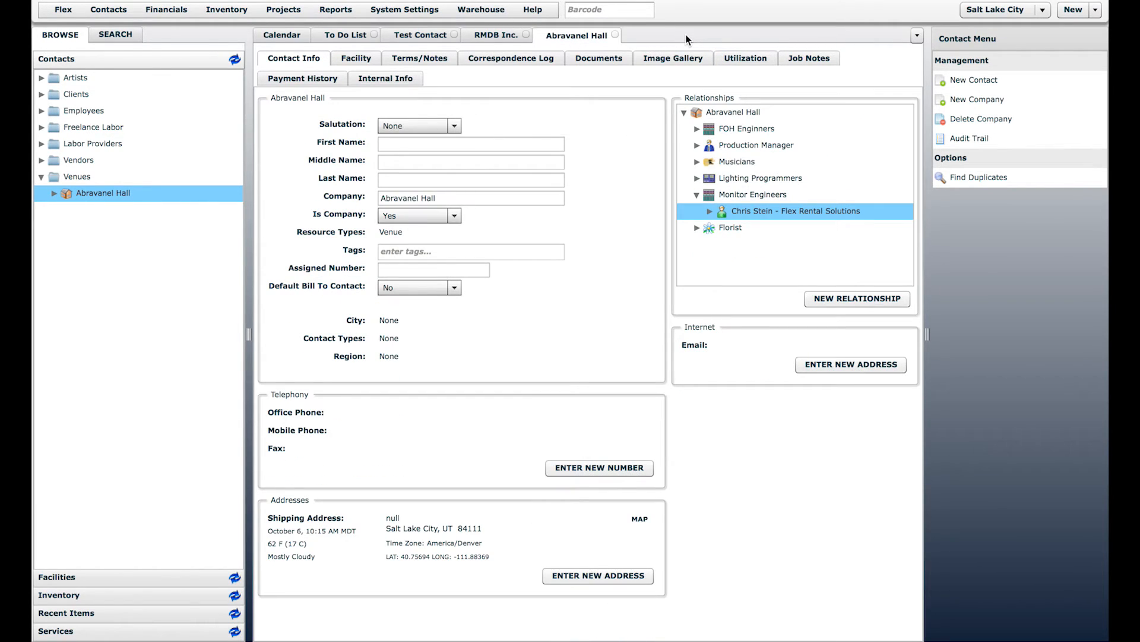
left_click(613, 35)
left_click(526, 35)
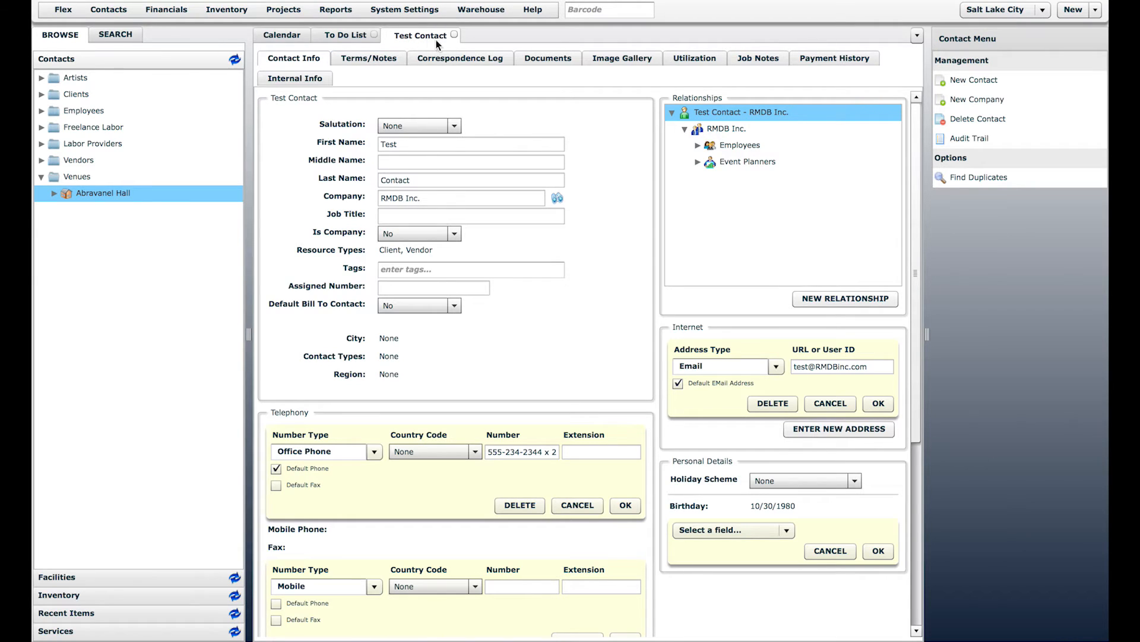
left_click(364, 60)
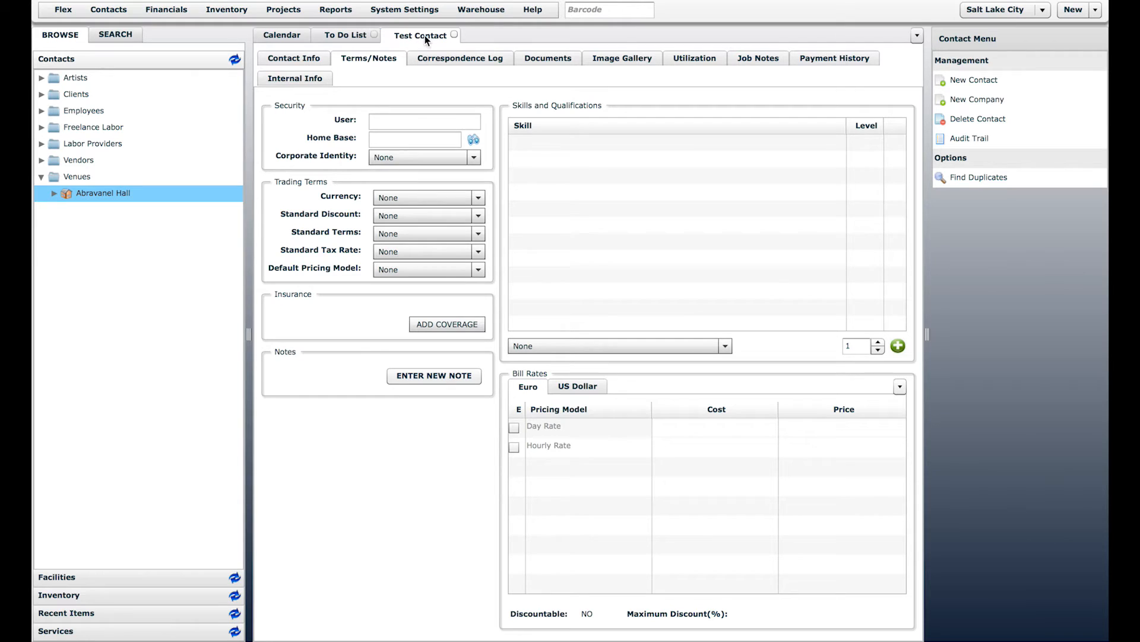
left_click(42, 110)
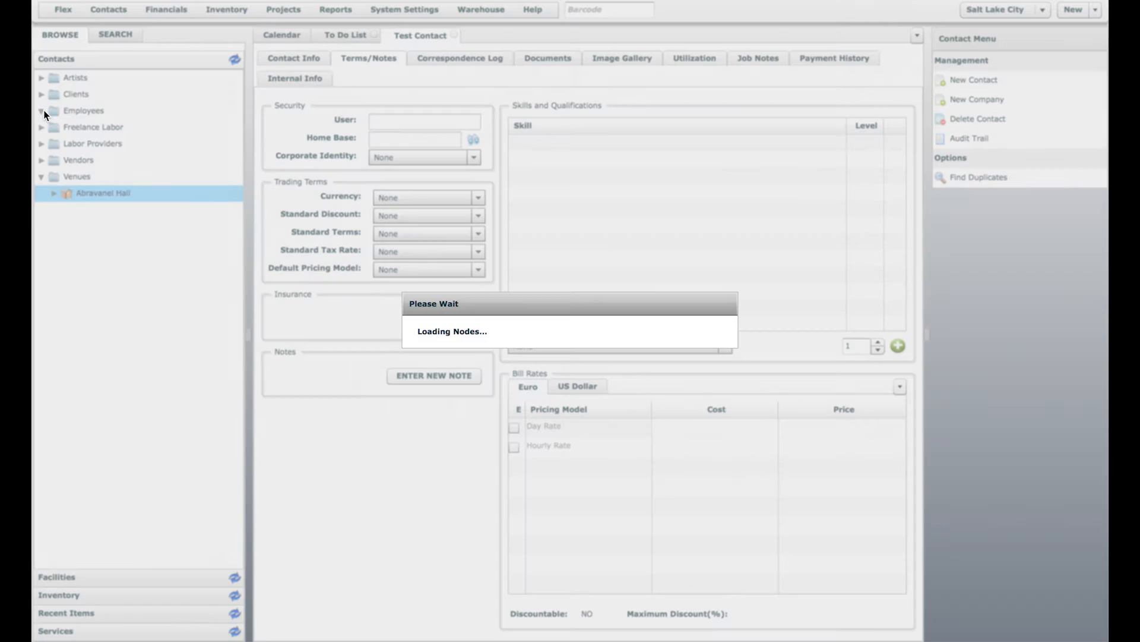
Step: Open the first employee's record on its Terms/Notes tab and inspect the linked user field
left_click(110, 127)
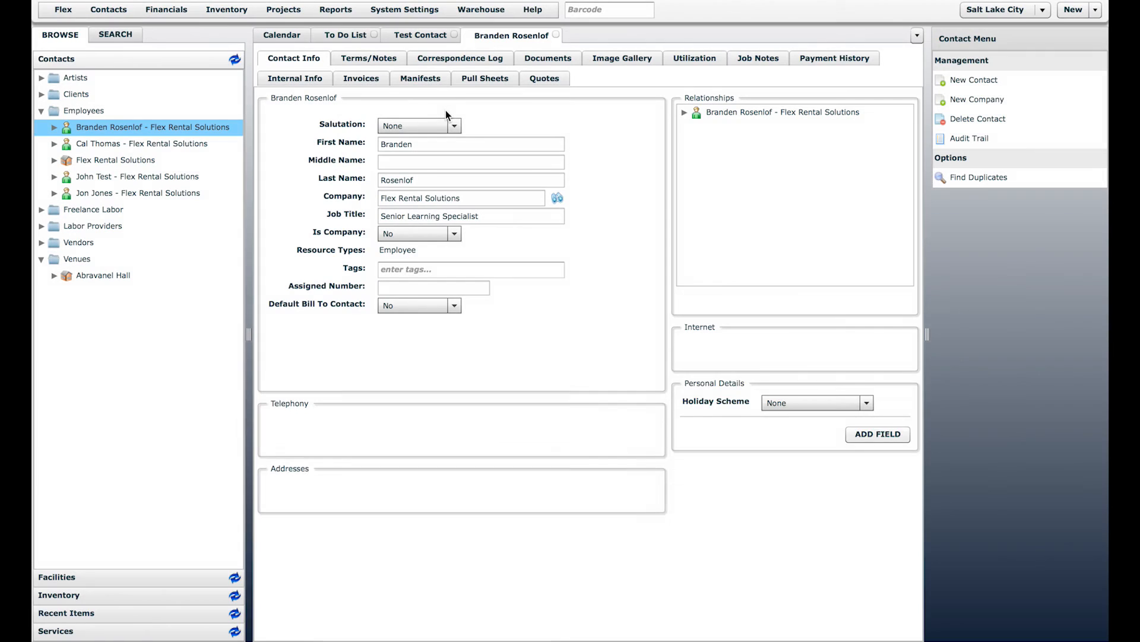
left_click(365, 54)
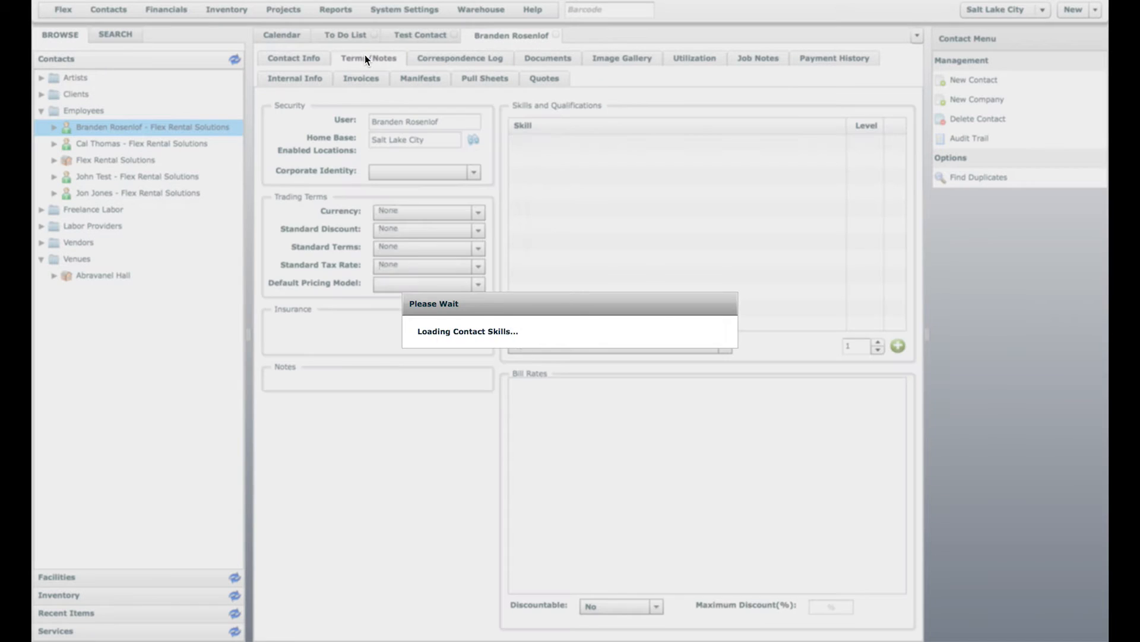
left_click(459, 123)
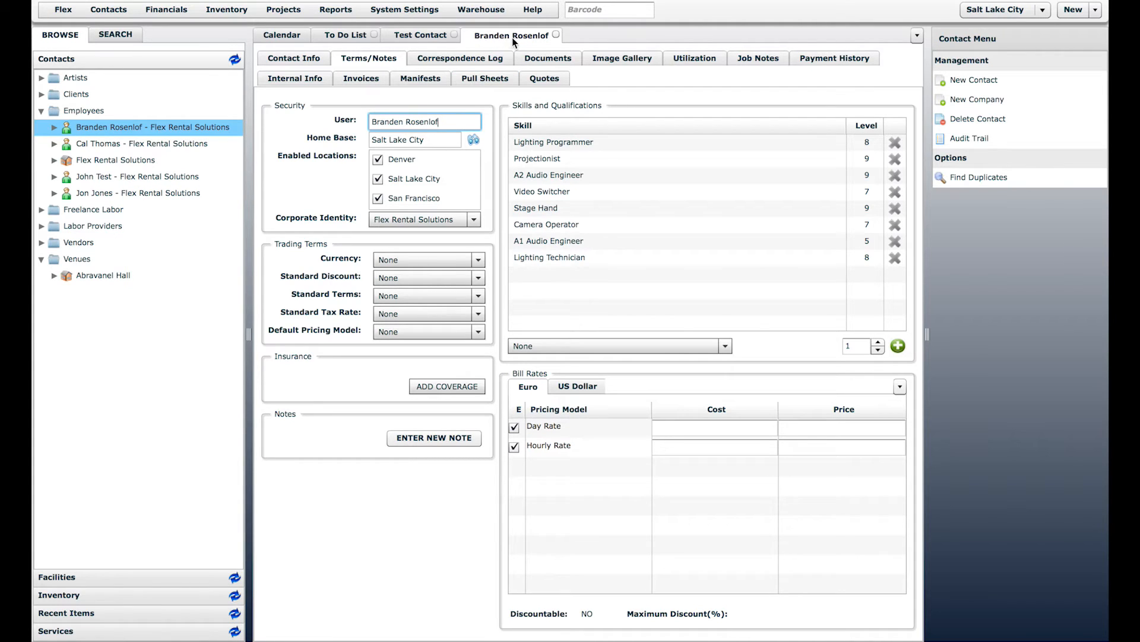
left_click(405, 9)
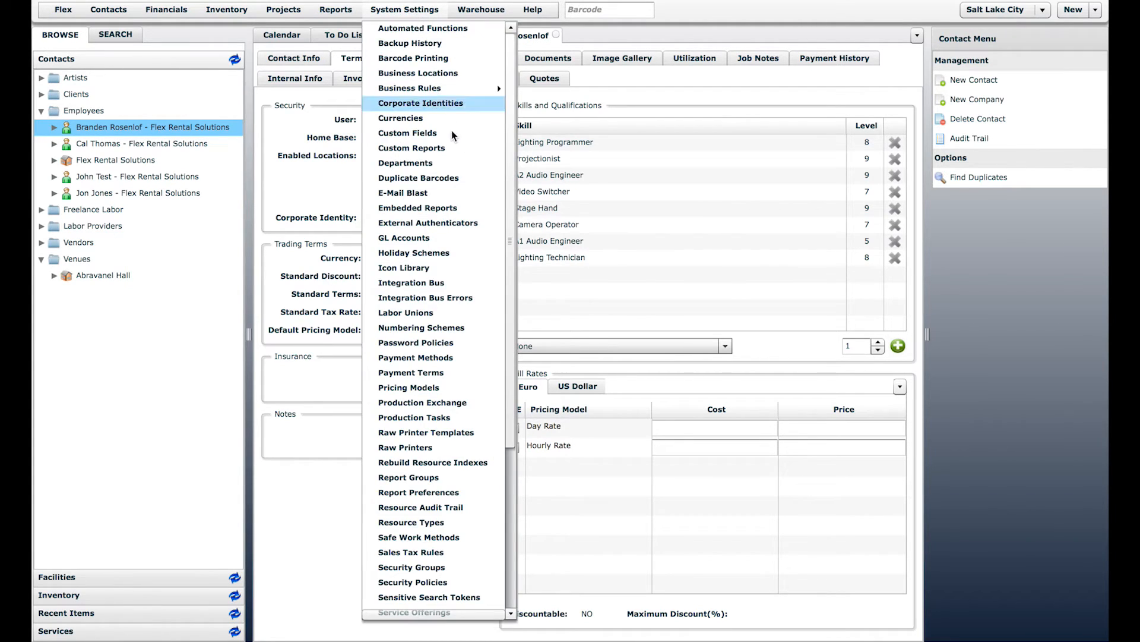
Step: Open the Users list from the System Settings menu
scroll(416, 140, "down", 5)
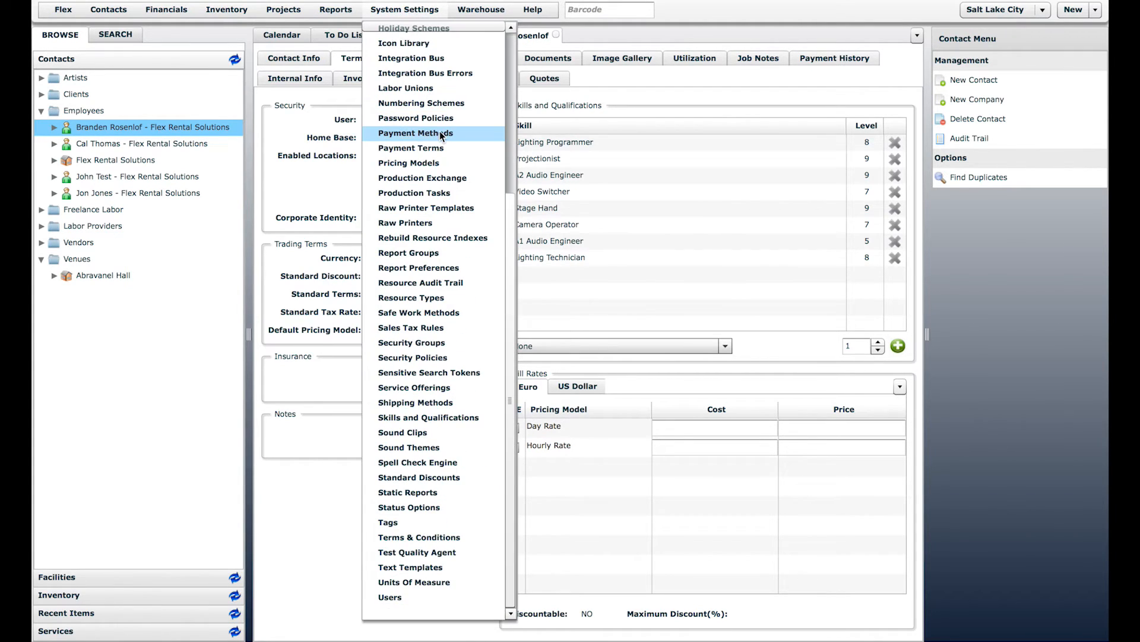
left_click(406, 597)
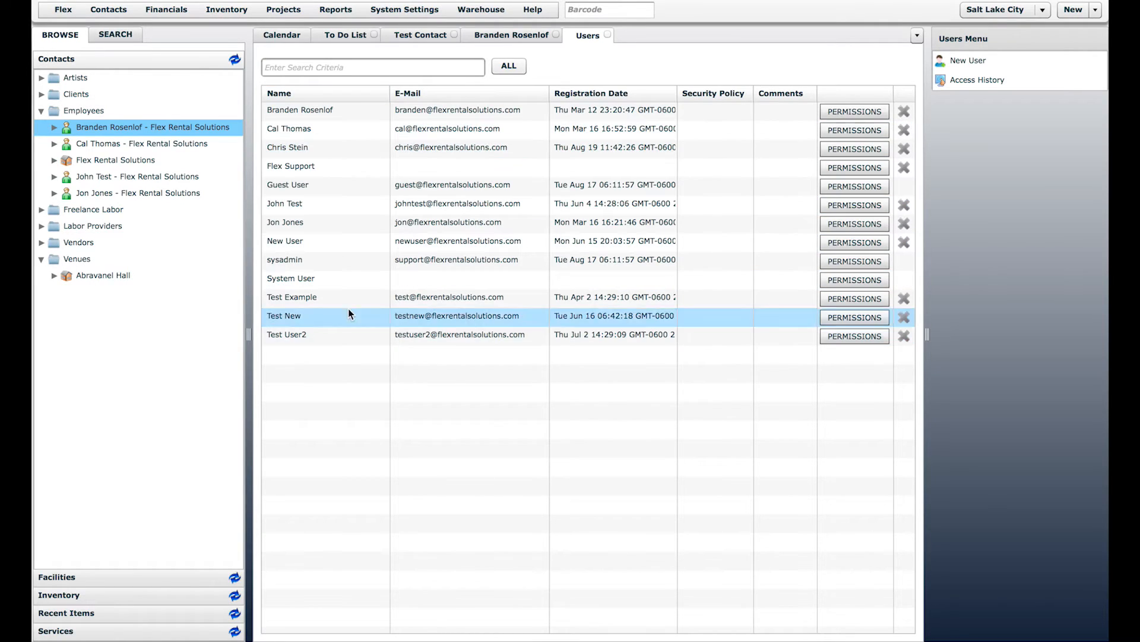
Step: Close the Users tab and link the employee to its matching user account
left_click(607, 34)
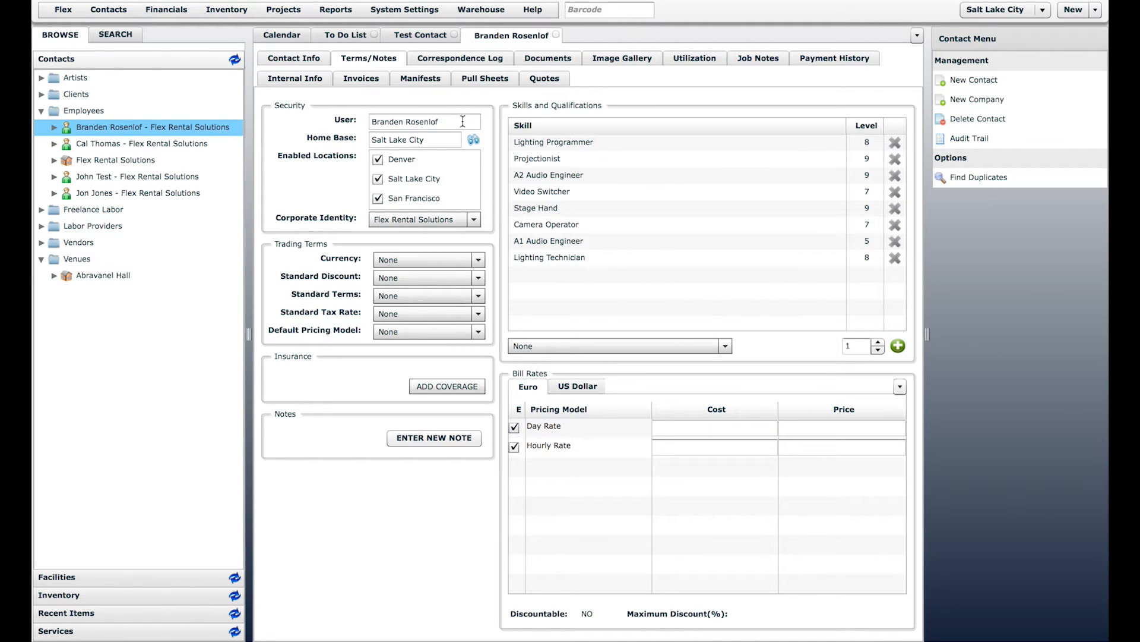
left_click(410, 121)
type("bran")
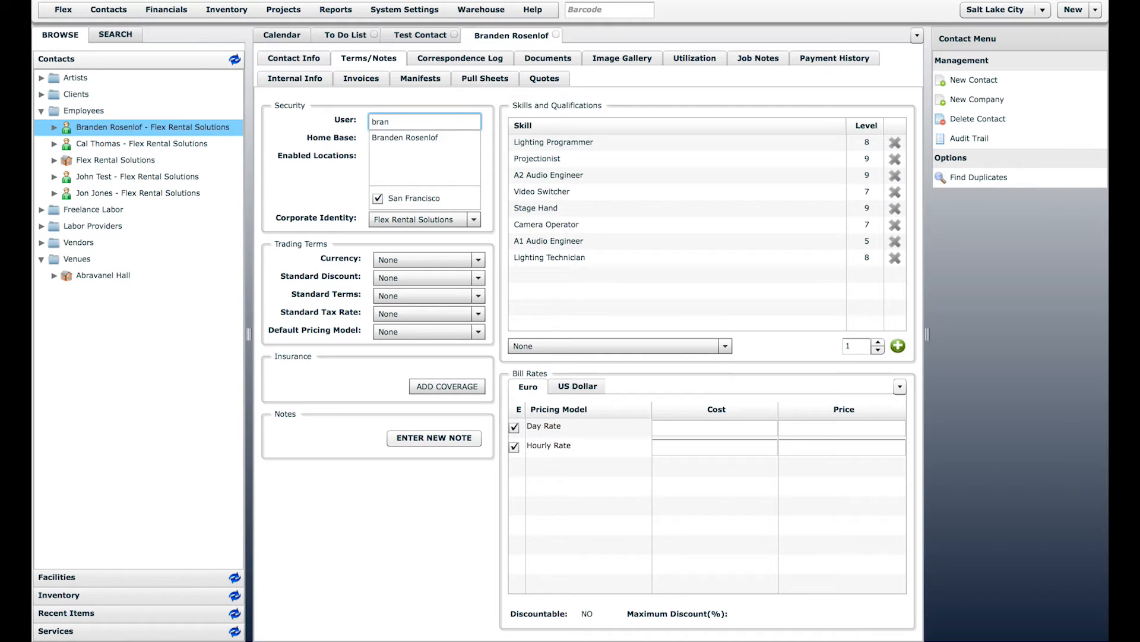
left_click(387, 140)
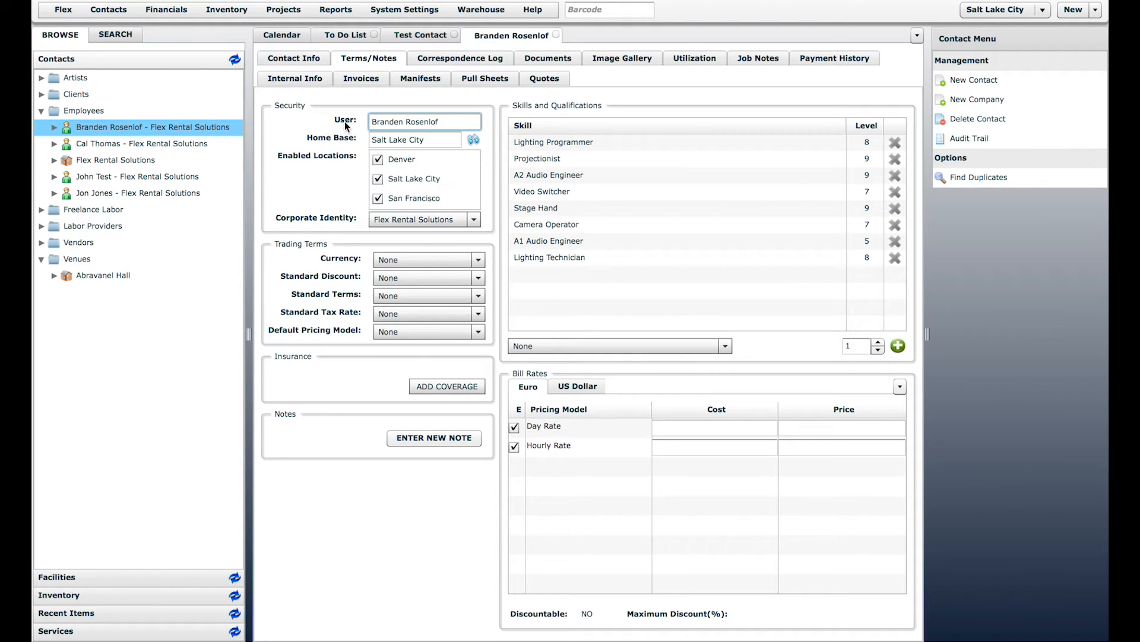
Step: Keep home base Salt Lake City, Denver and San Francisco enabled, and identity Flex Rental Solutions
left_click(447, 139)
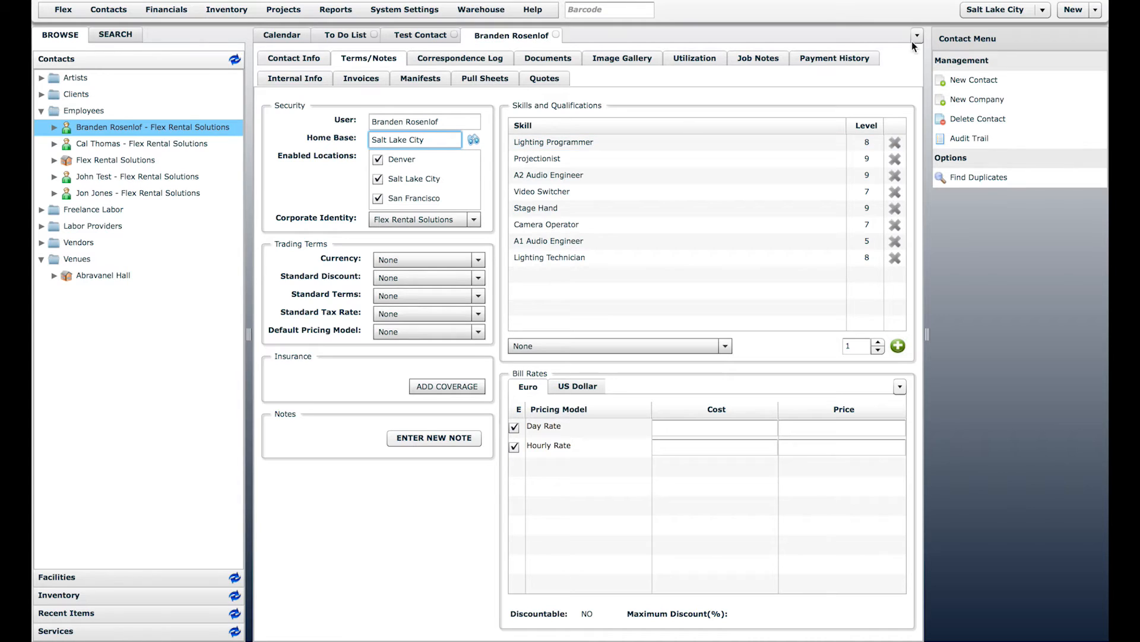
left_click(995, 8)
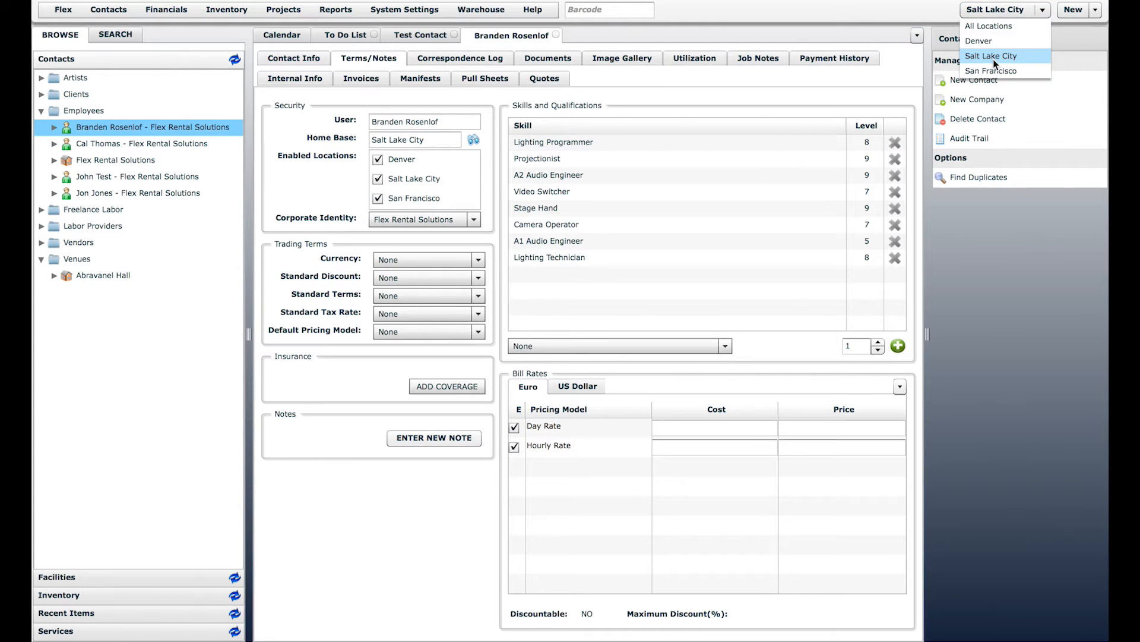
left_click(438, 143)
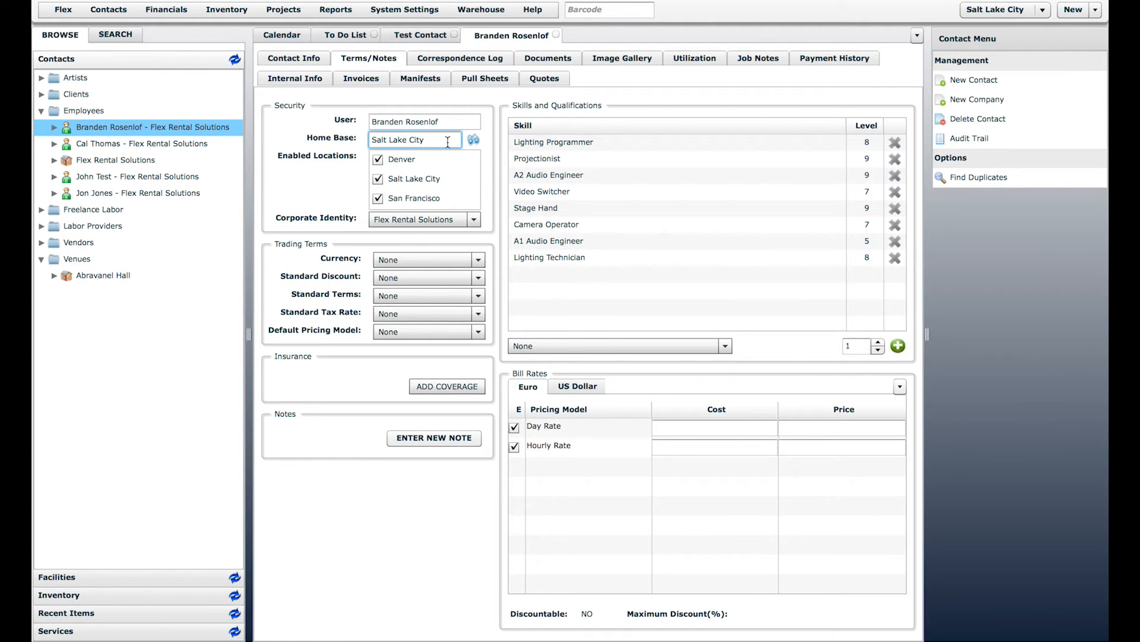
left_click(402, 162)
left_click(409, 200)
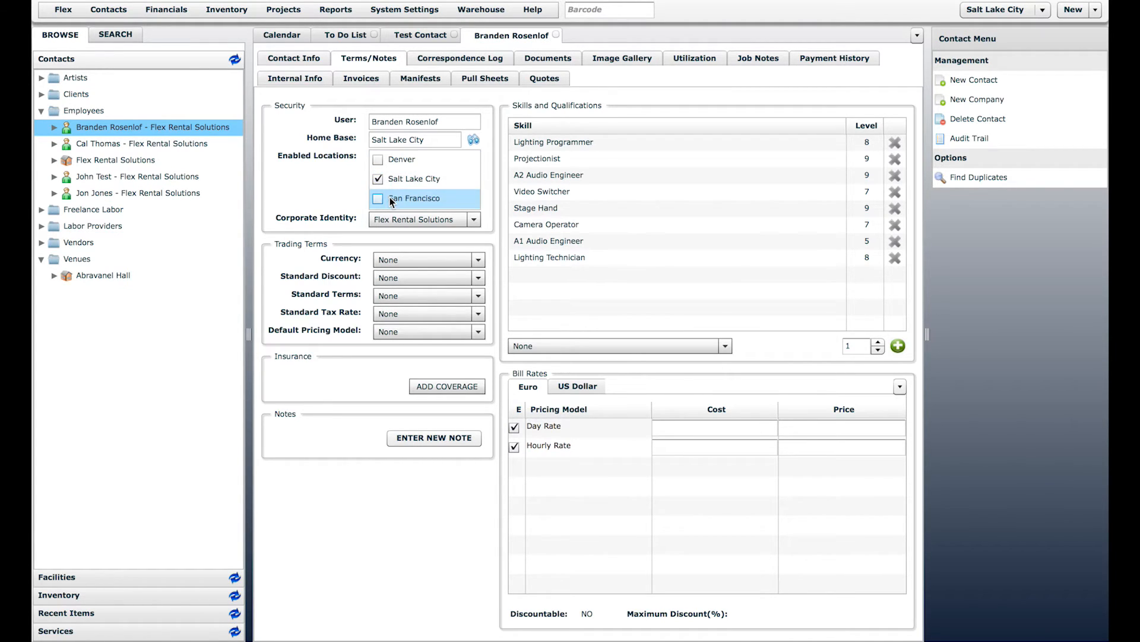
left_click(397, 160)
left_click(401, 200)
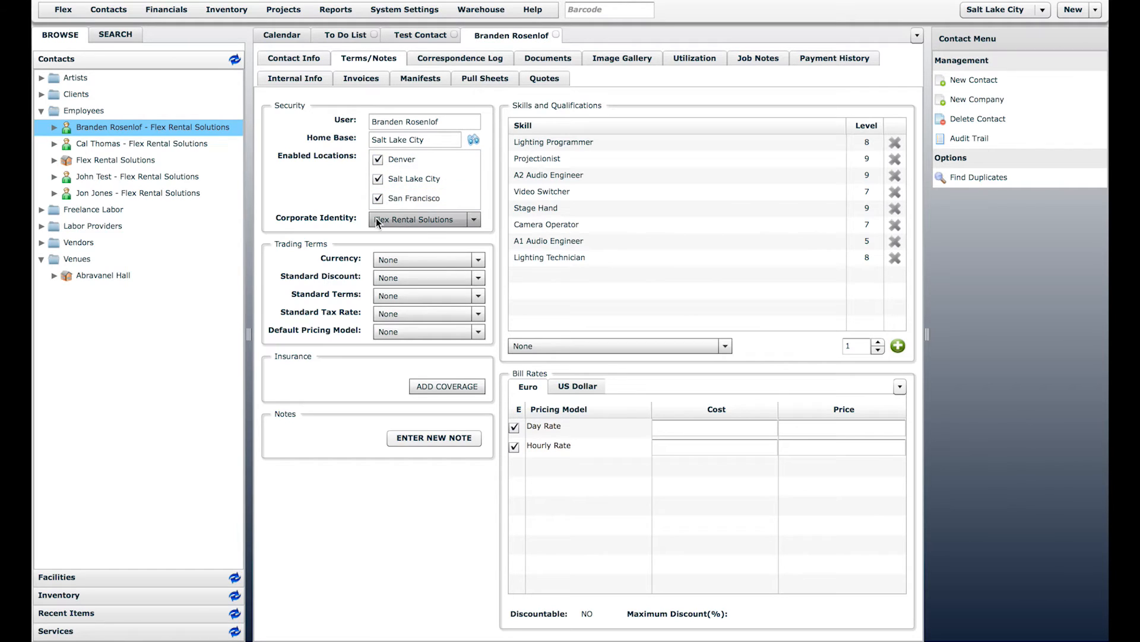
left_click(420, 220)
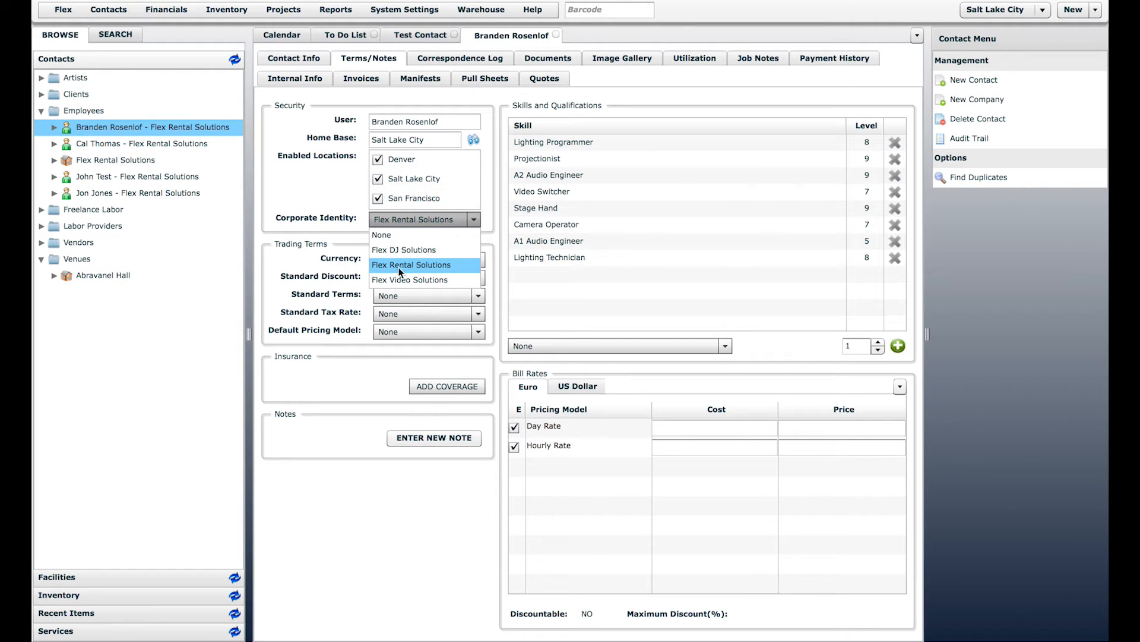
left_click(336, 207)
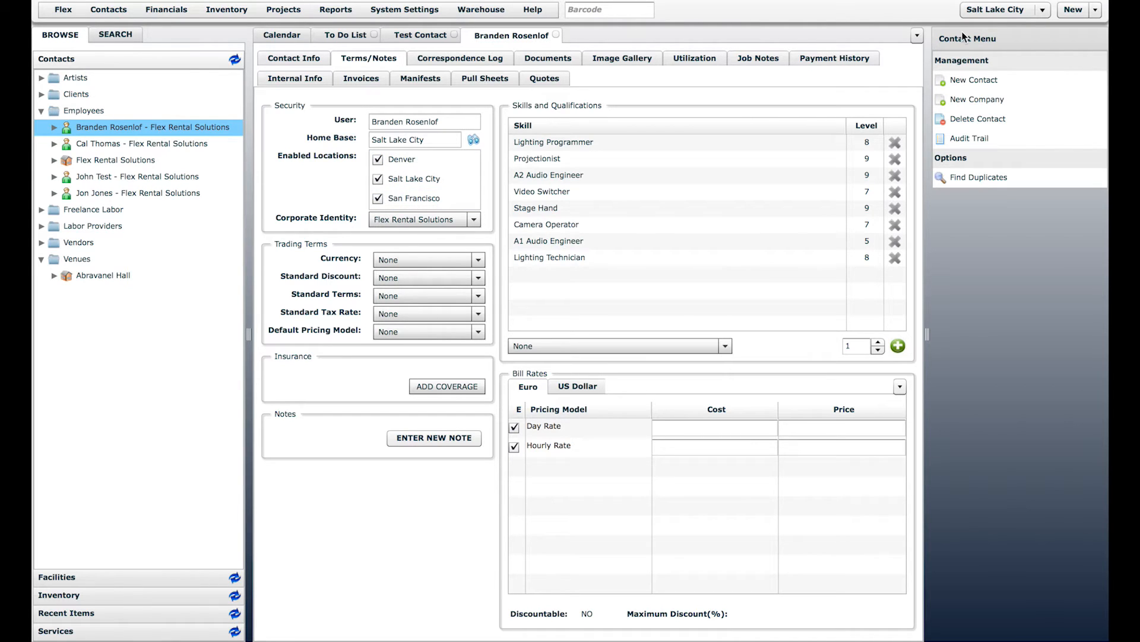
Step: Start a new quote for the contact and check its prefilled account manager and Salt Lake City warehouse
left_click(1073, 11)
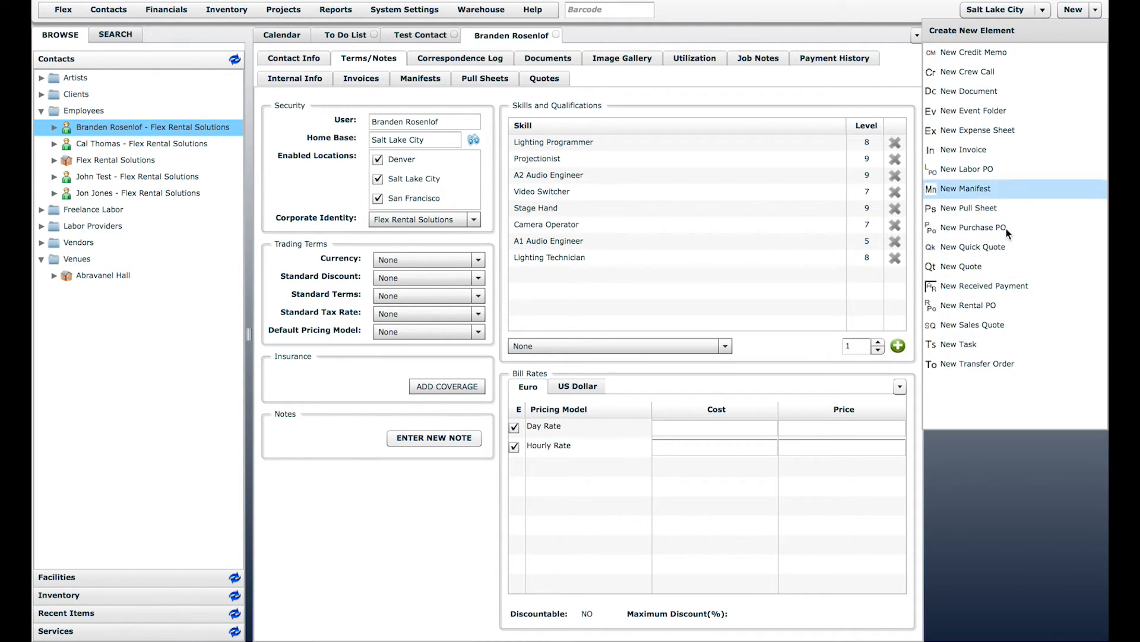
left_click(967, 267)
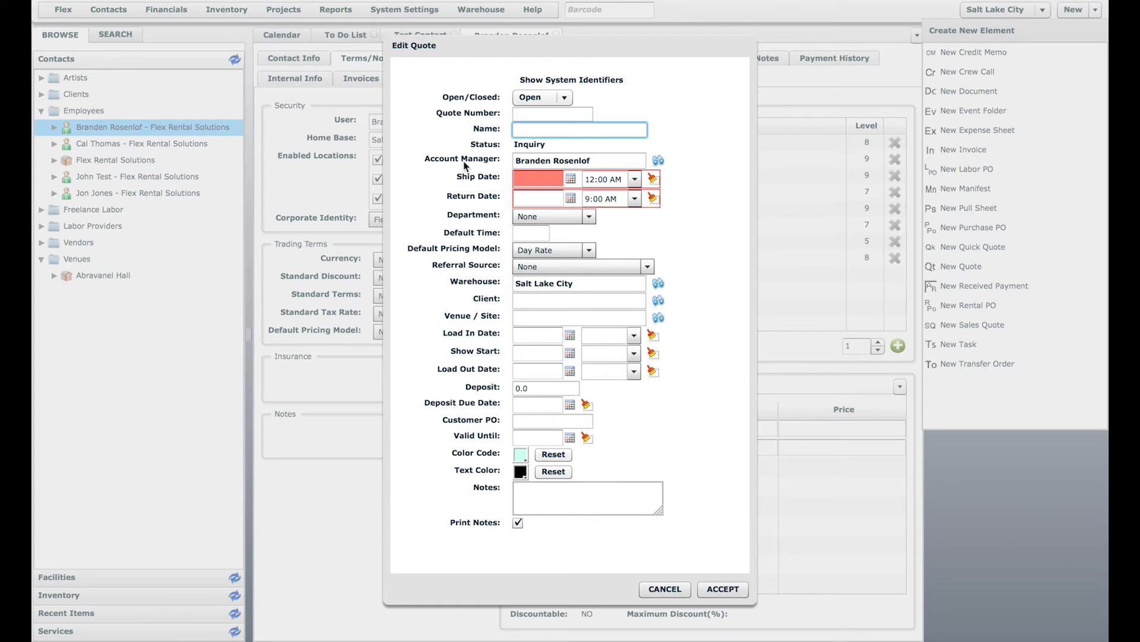
left_click_drag(497, 55, 605, 52)
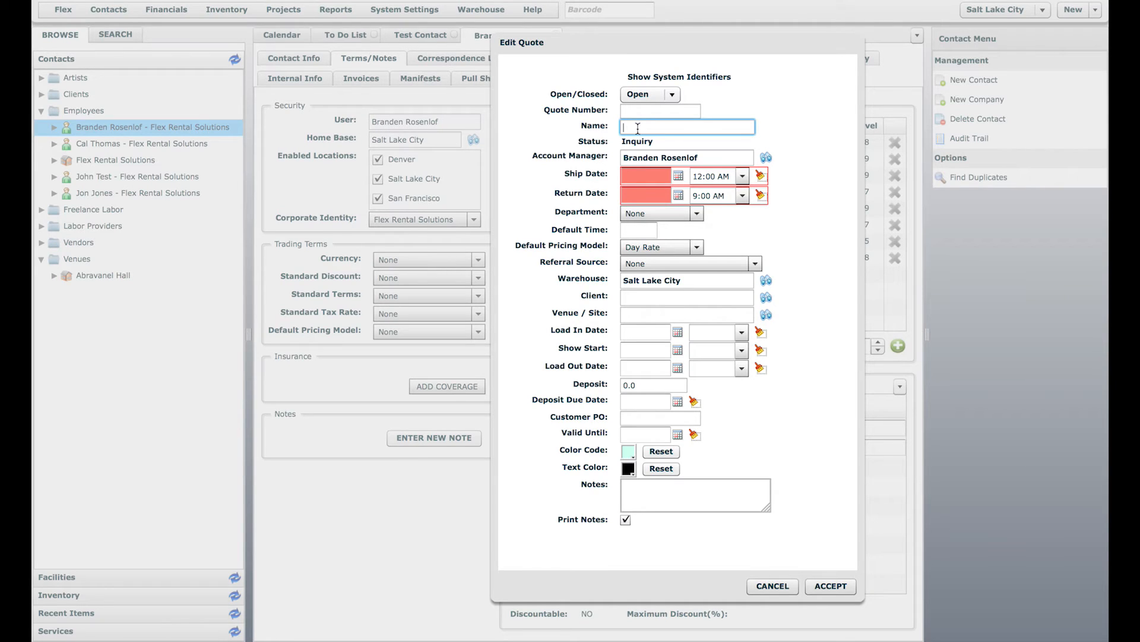
left_click(644, 157)
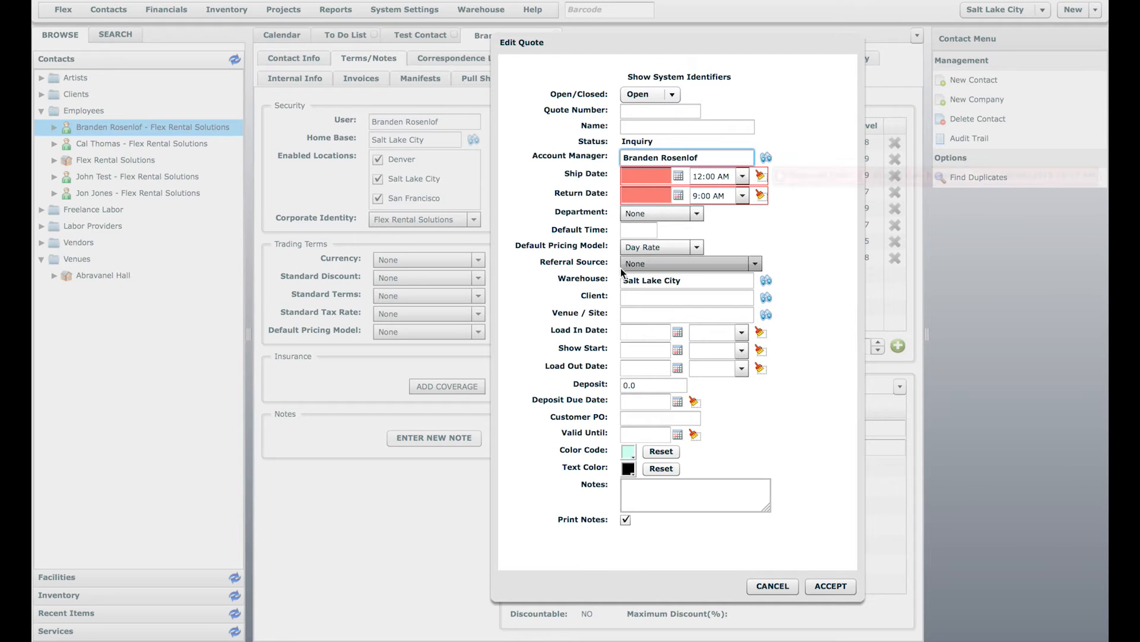
left_click(593, 282)
left_click(708, 283)
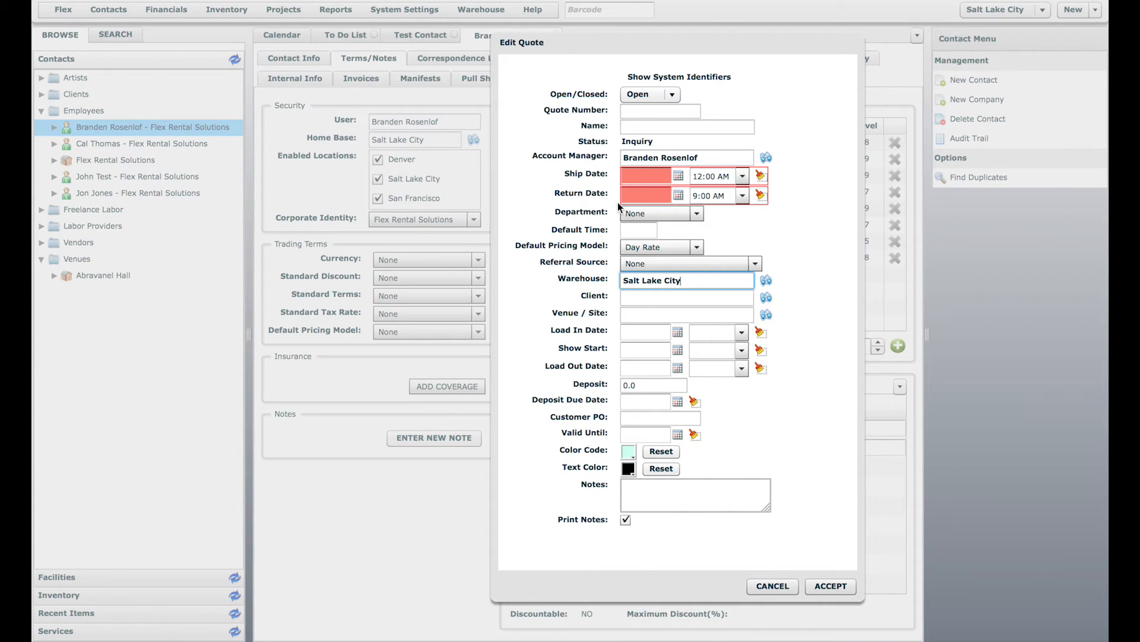
Step: Discard the new quote and review the Corporate Identity choices without changing them
left_click(773, 586)
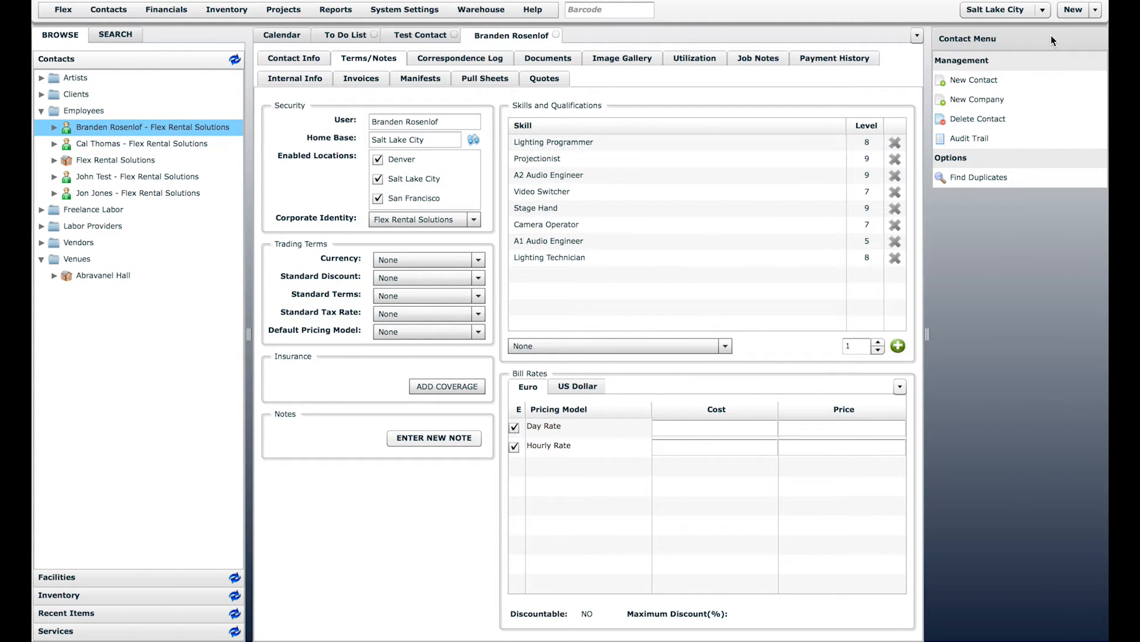
left_click(442, 140)
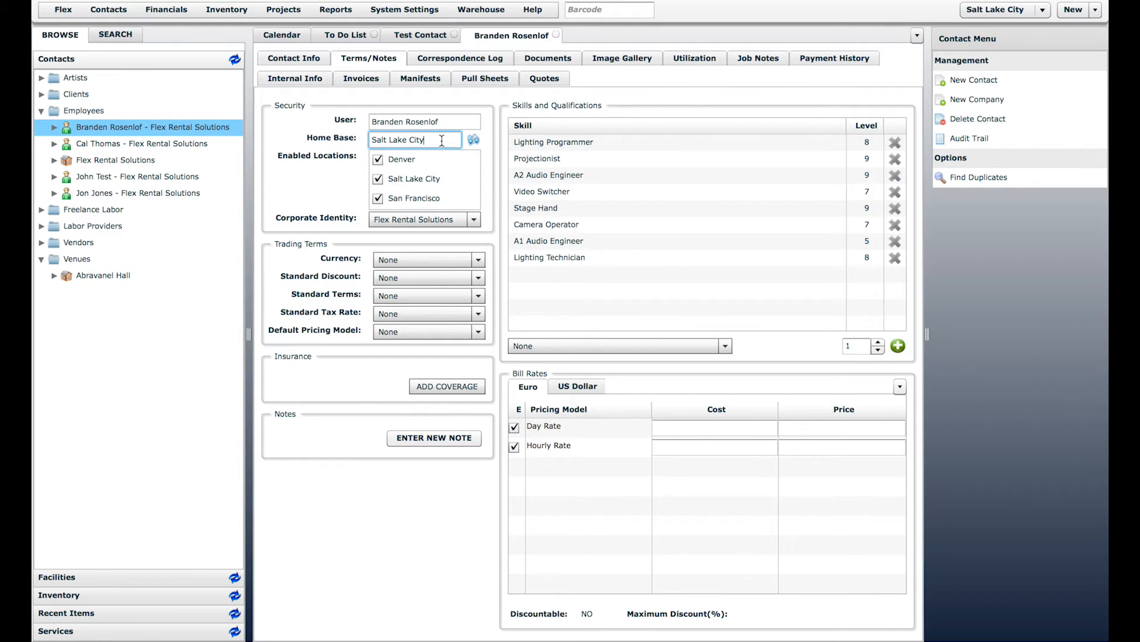
left_click(413, 218)
left_click(306, 190)
Step: Look over the available skills and the Freelance Labor folder without making changes
left_click(696, 344)
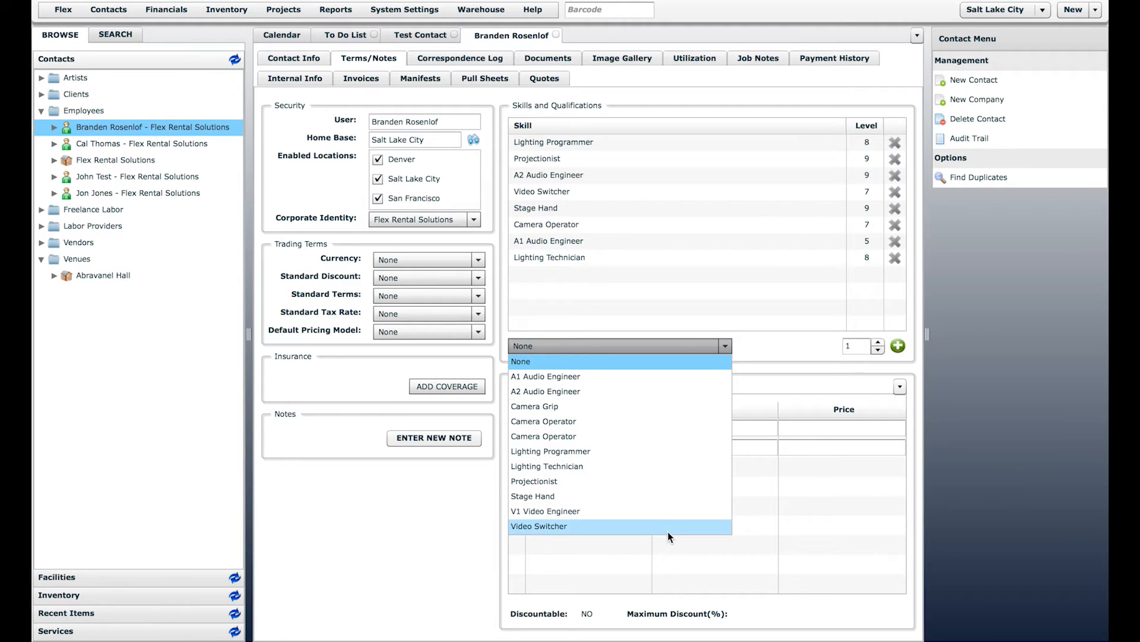
left_click(566, 280)
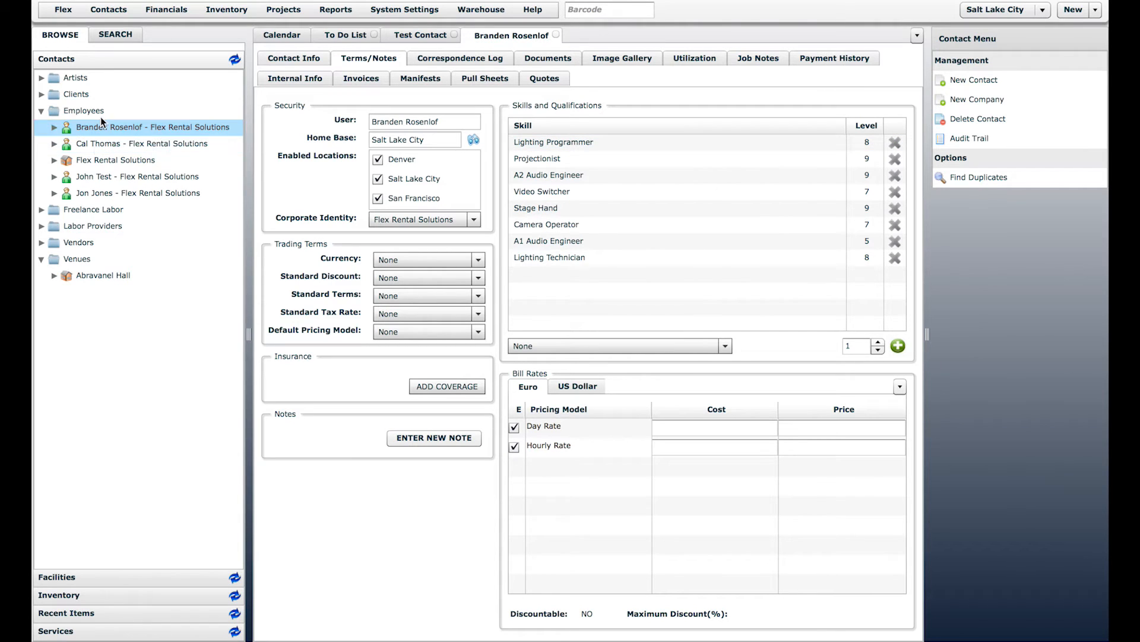
left_click(42, 211)
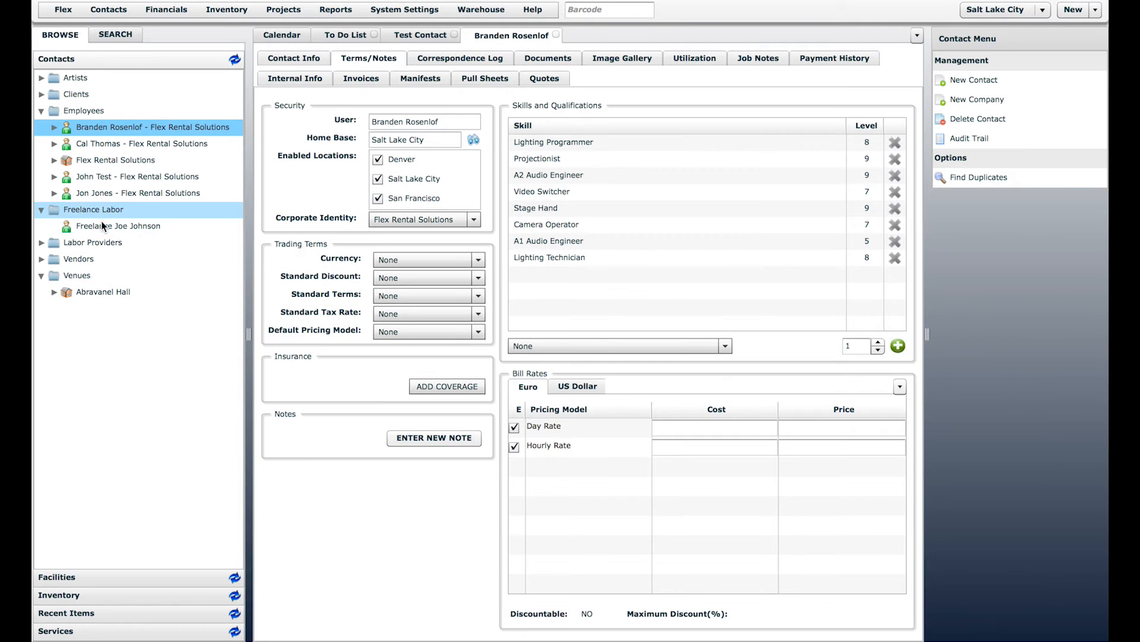
left_click(42, 210)
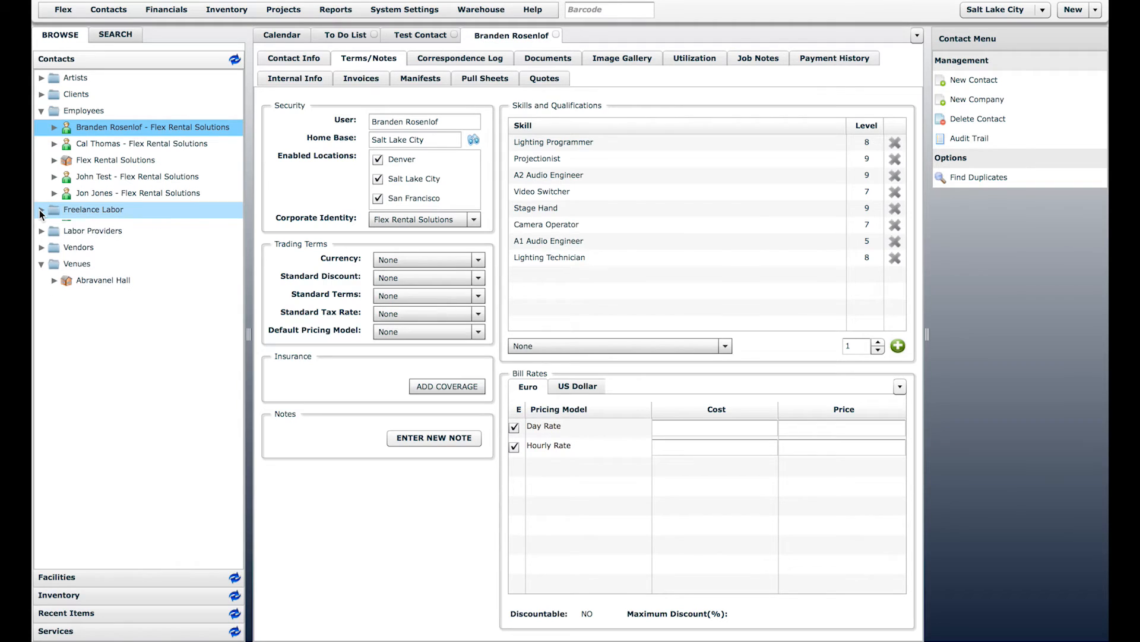
left_click(423, 10)
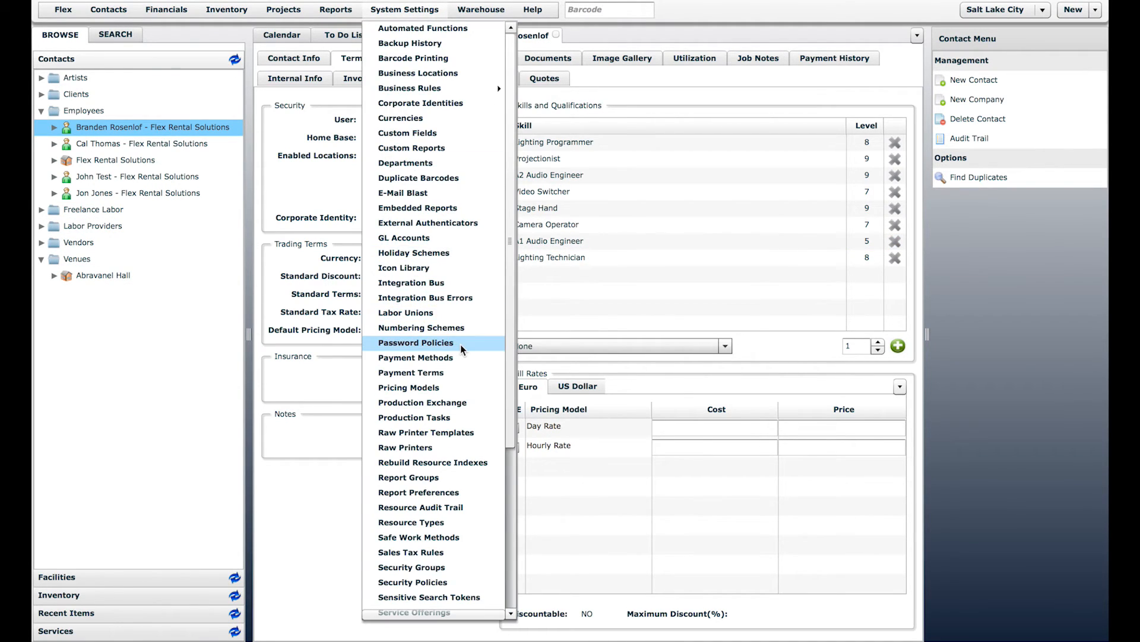
Step: Add Camera Grip at level 8 to the employee's Skills and Qualifications
scroll(461, 344, "down", 5)
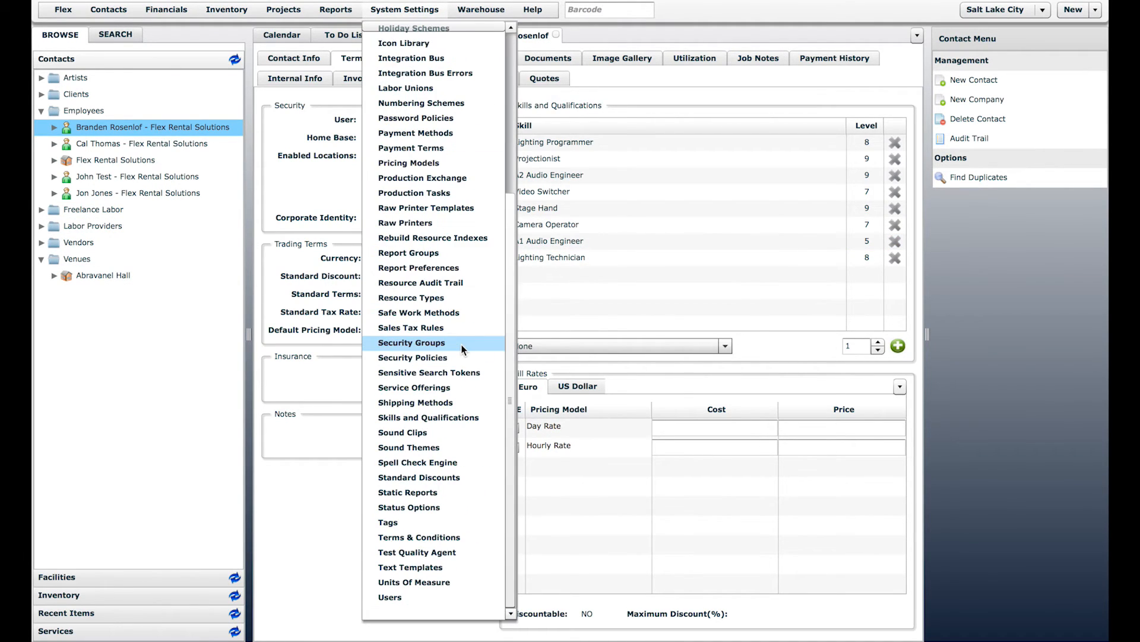
left_click(430, 418)
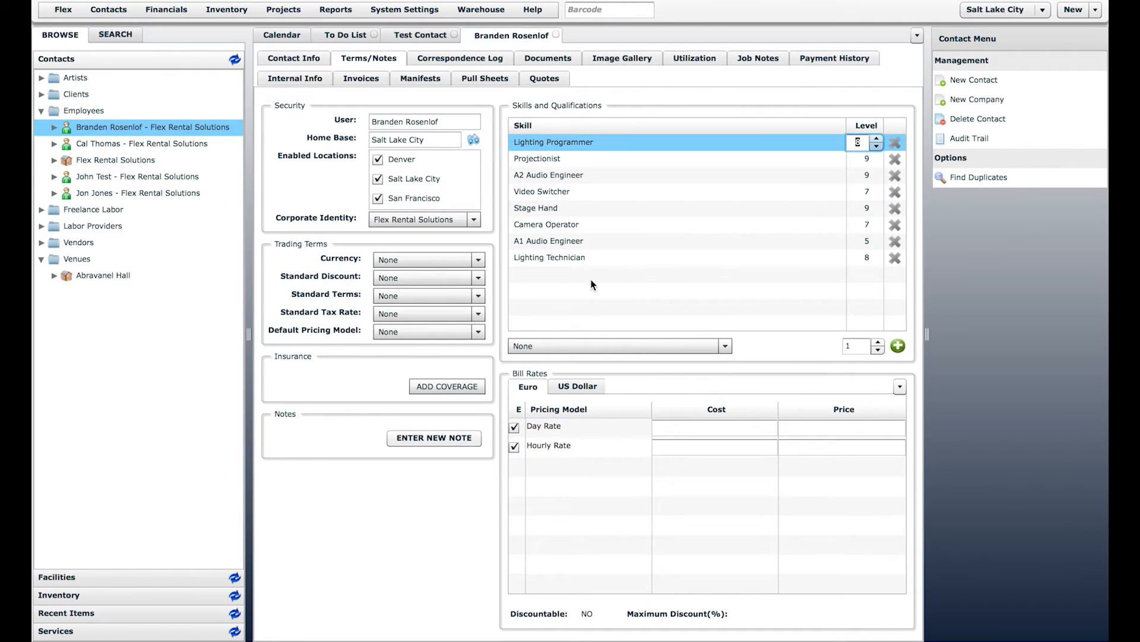
left_click(710, 348)
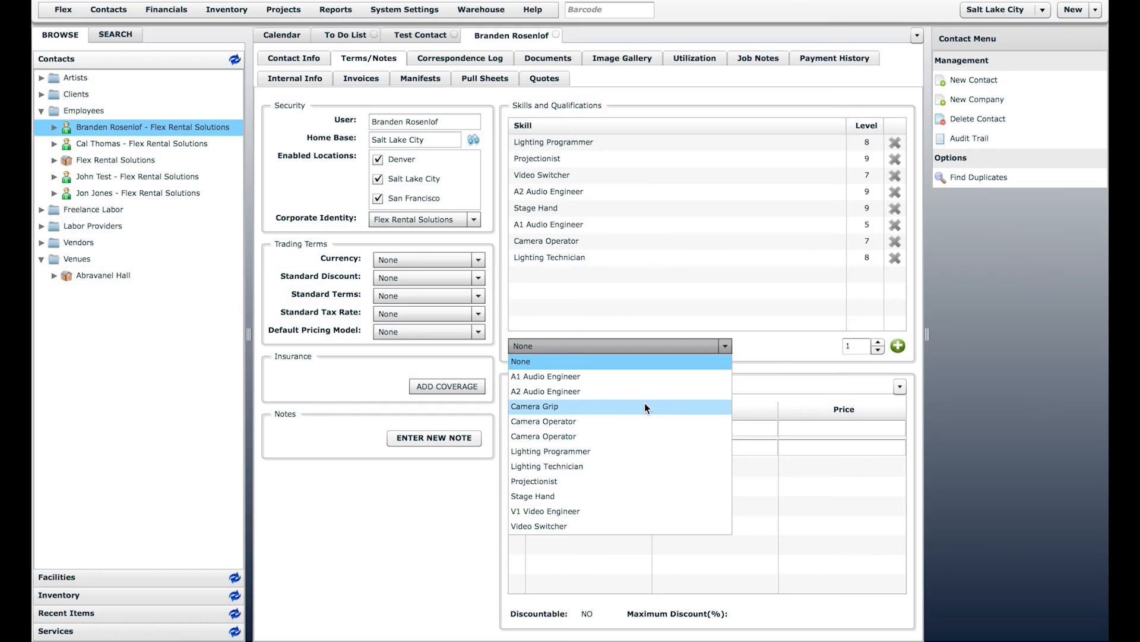
left_click(644, 403)
left_click(878, 343)
left_click(878, 342)
left_click(878, 343)
left_click(879, 343)
left_click(878, 342)
left_click(879, 342)
left_click(879, 342)
left_click(898, 346)
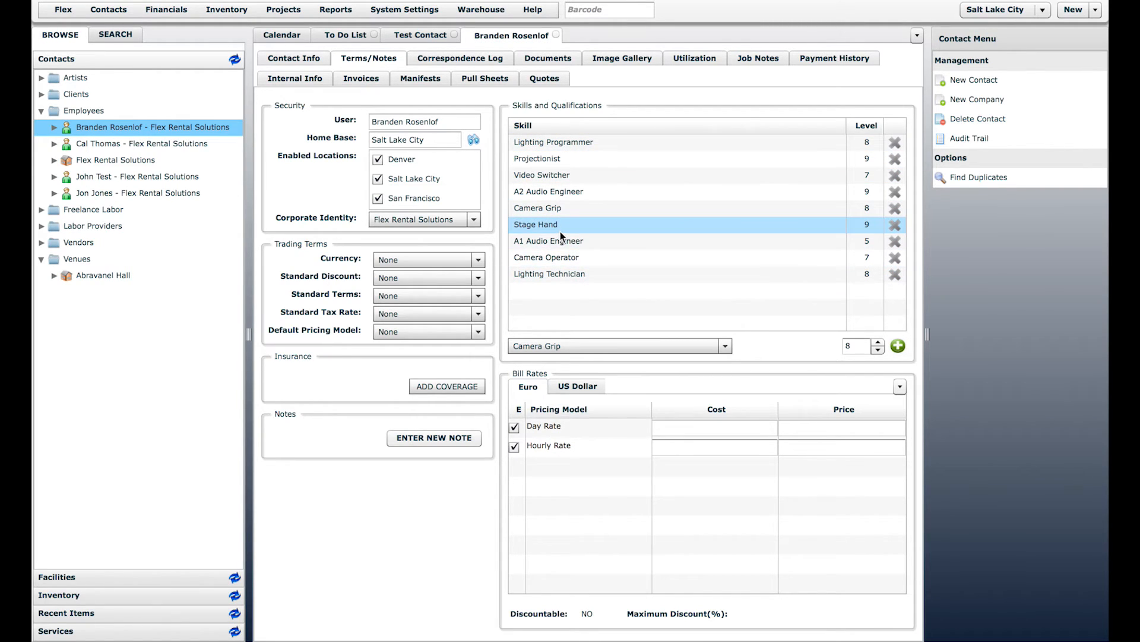
Step: Close the employee's record and give Test Contact US Dollar currency with a 10% standard discount
left_click(420, 35)
left_click(556, 36)
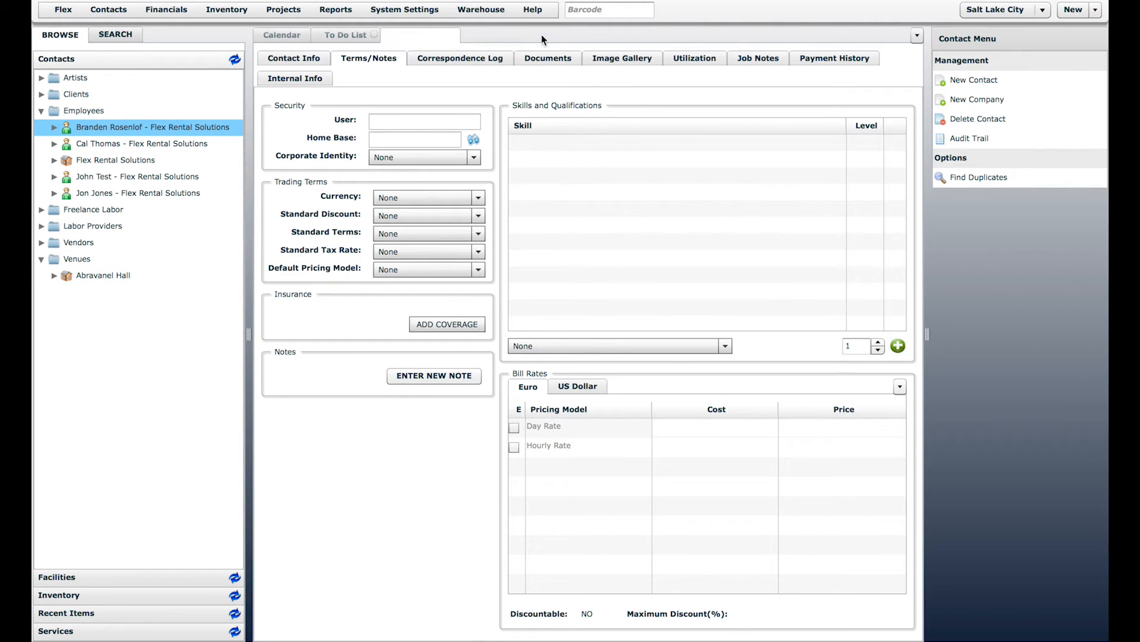
left_click(394, 196)
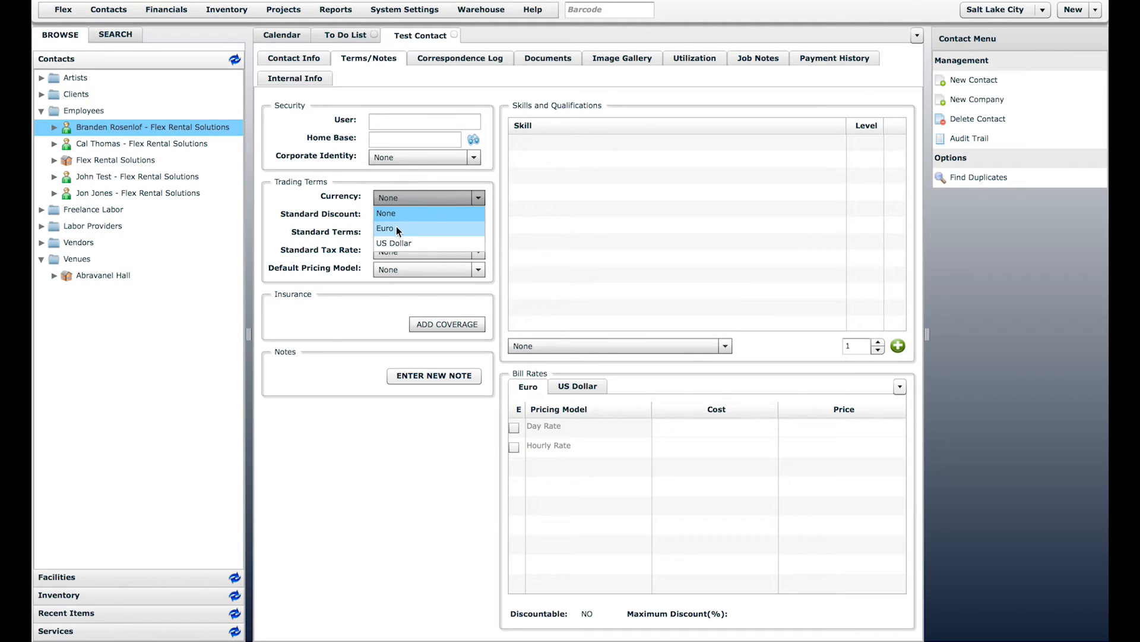
left_click(402, 241)
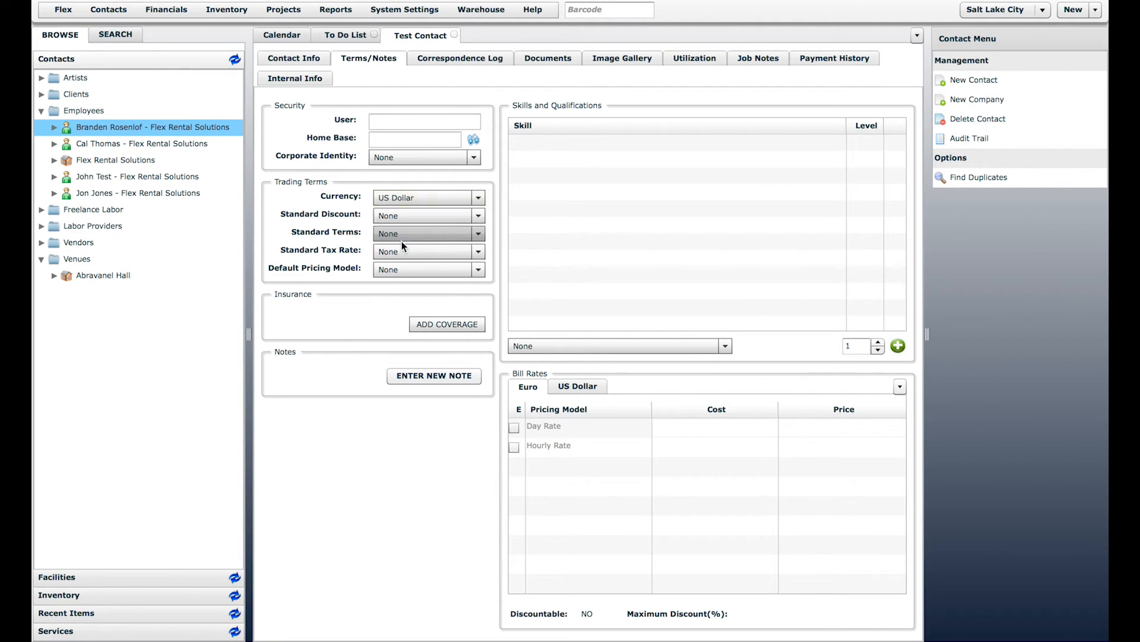
left_click(408, 216)
left_click(400, 245)
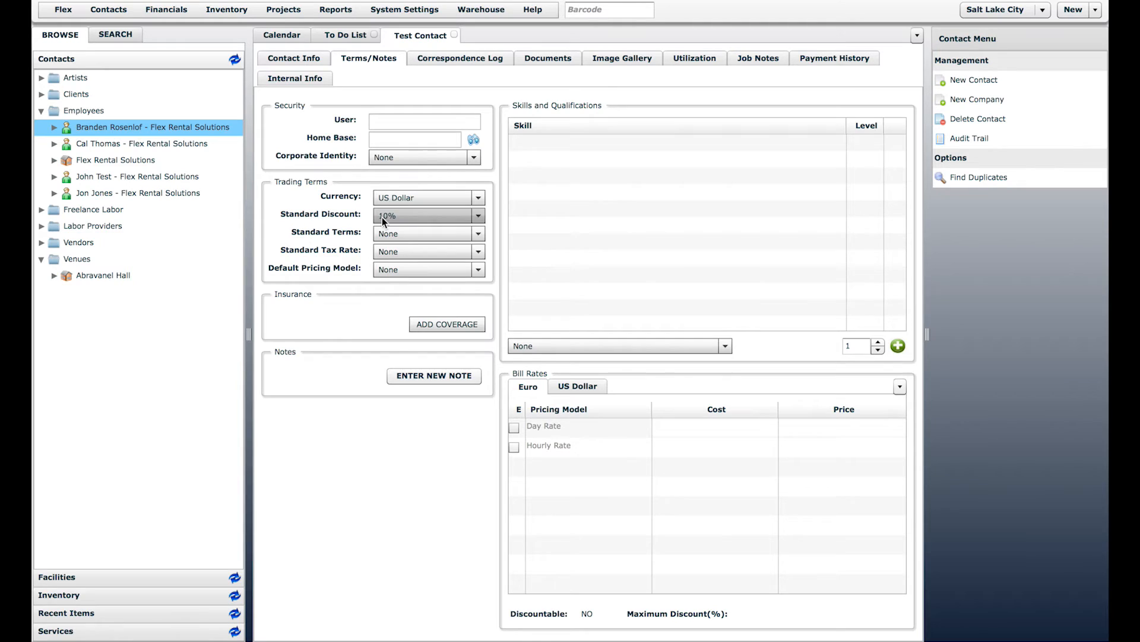
Step: Set Test Contact's standard terms to 50% Deposit, leaving the tax rate at None
left_click(402, 235)
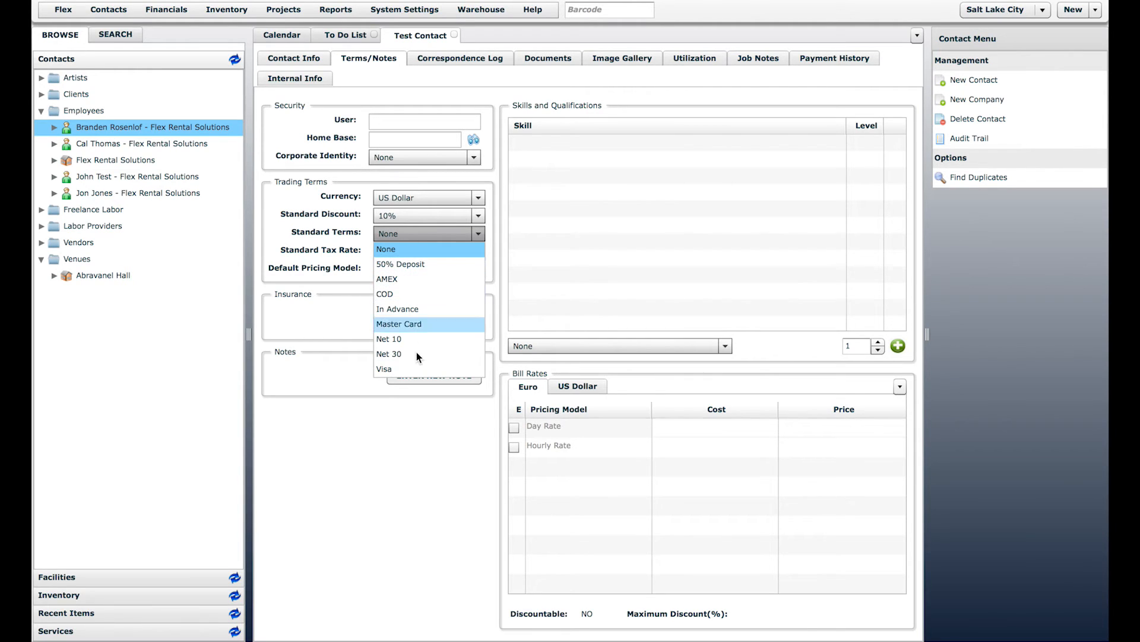
left_click(410, 263)
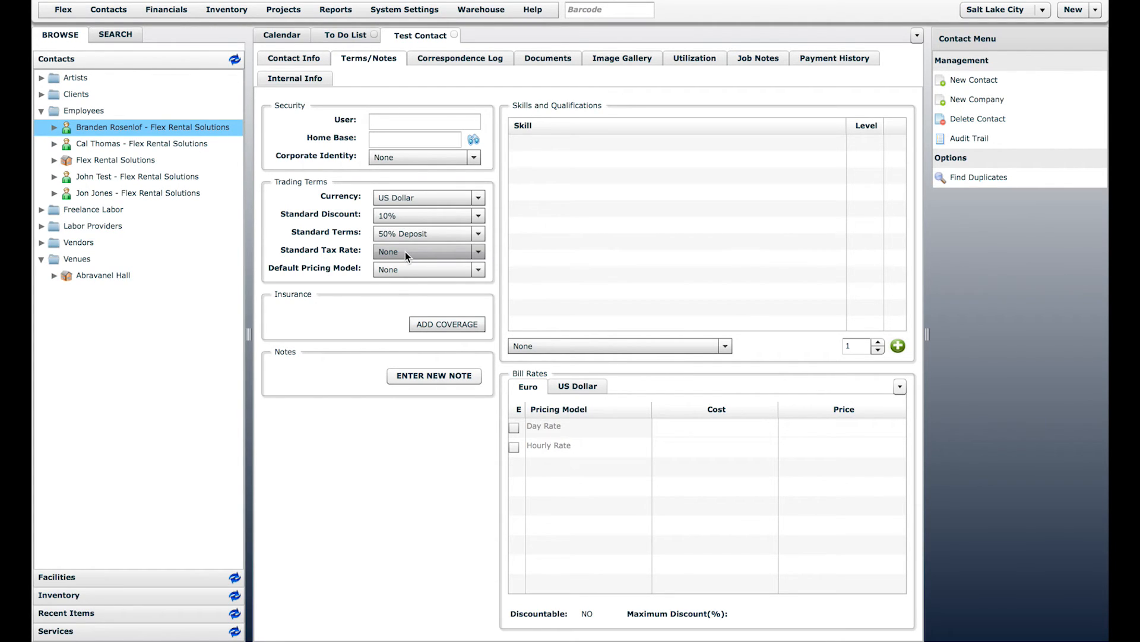
left_click(405, 252)
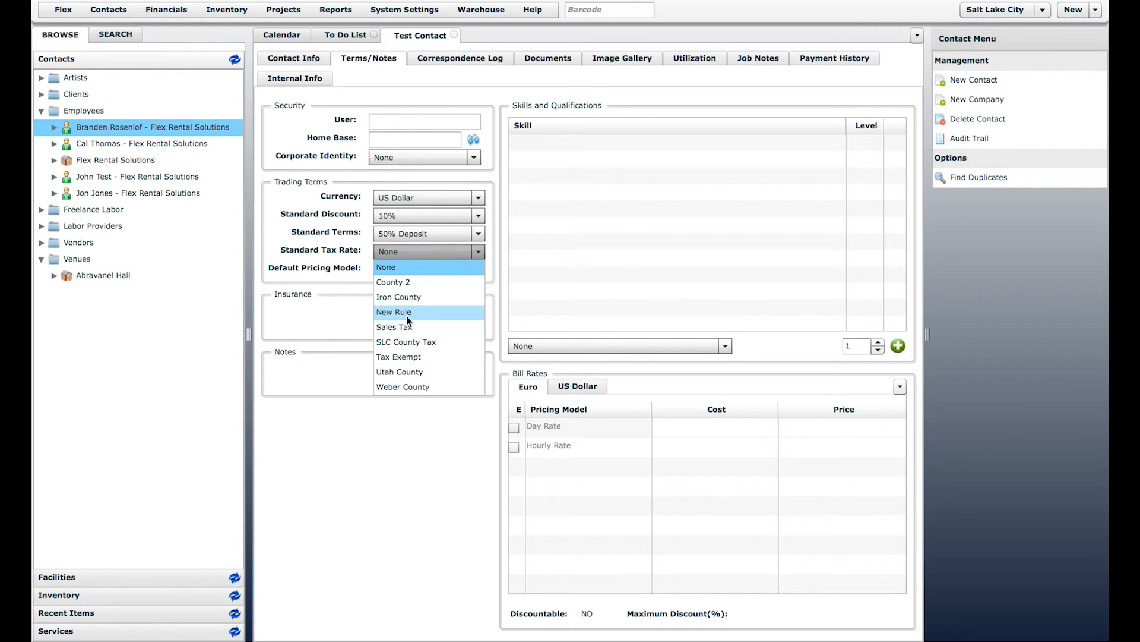
left_click(382, 268)
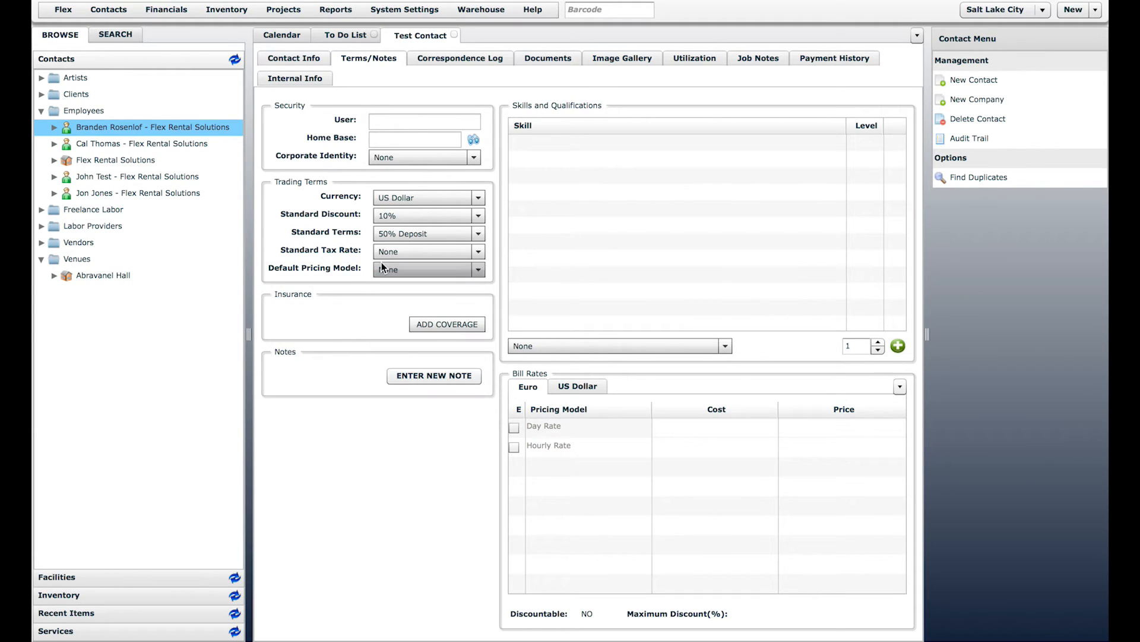
left_click(400, 256)
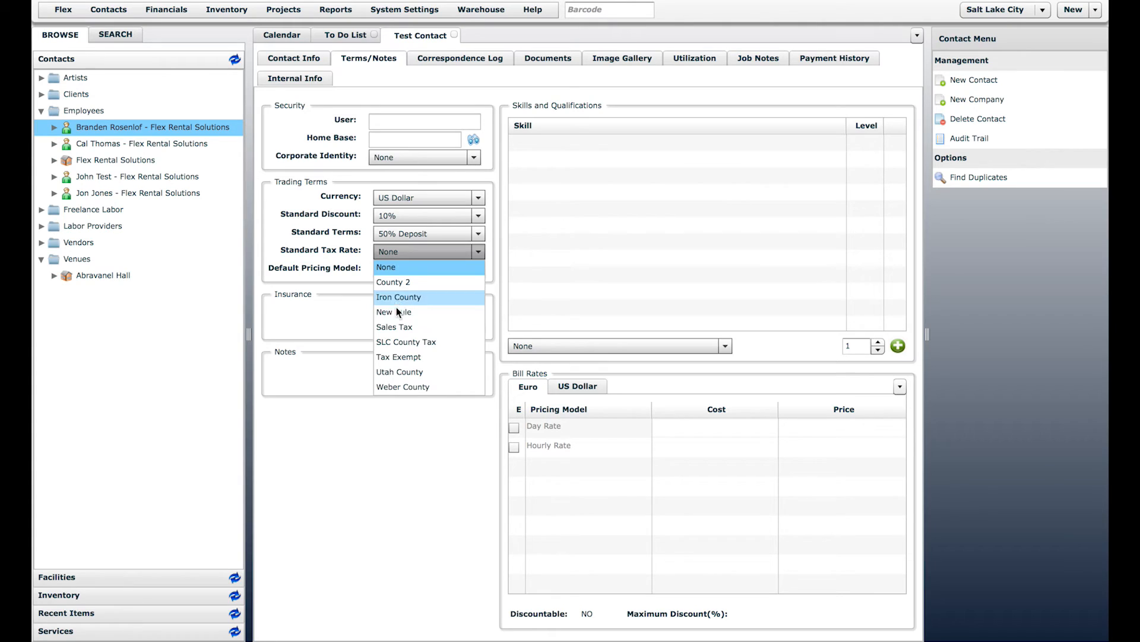
left_click(384, 251)
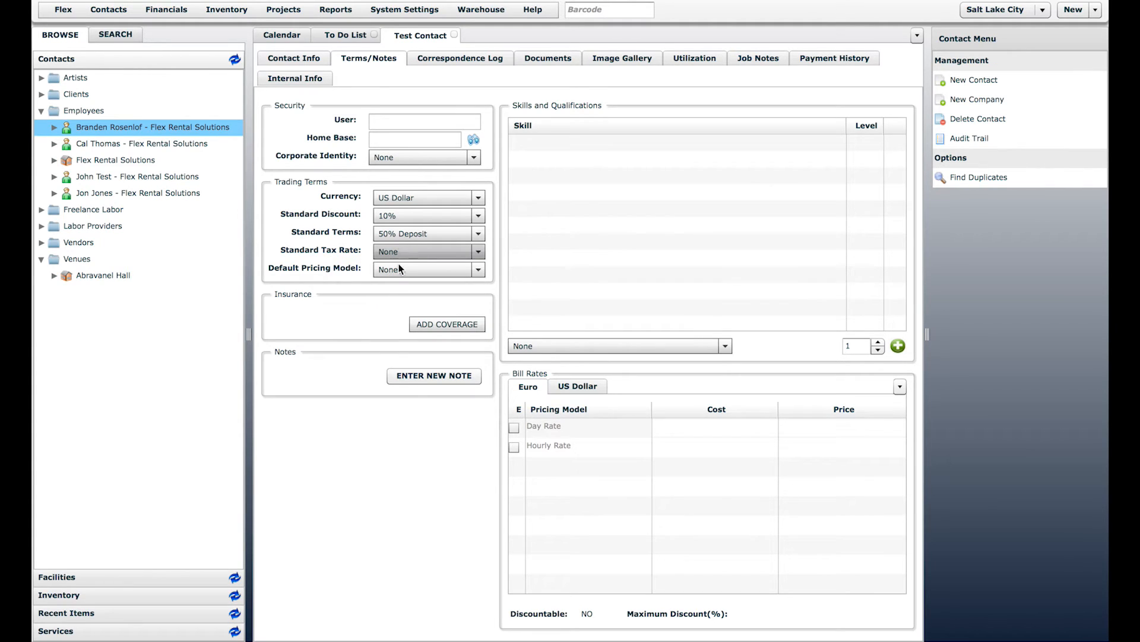
left_click(398, 268)
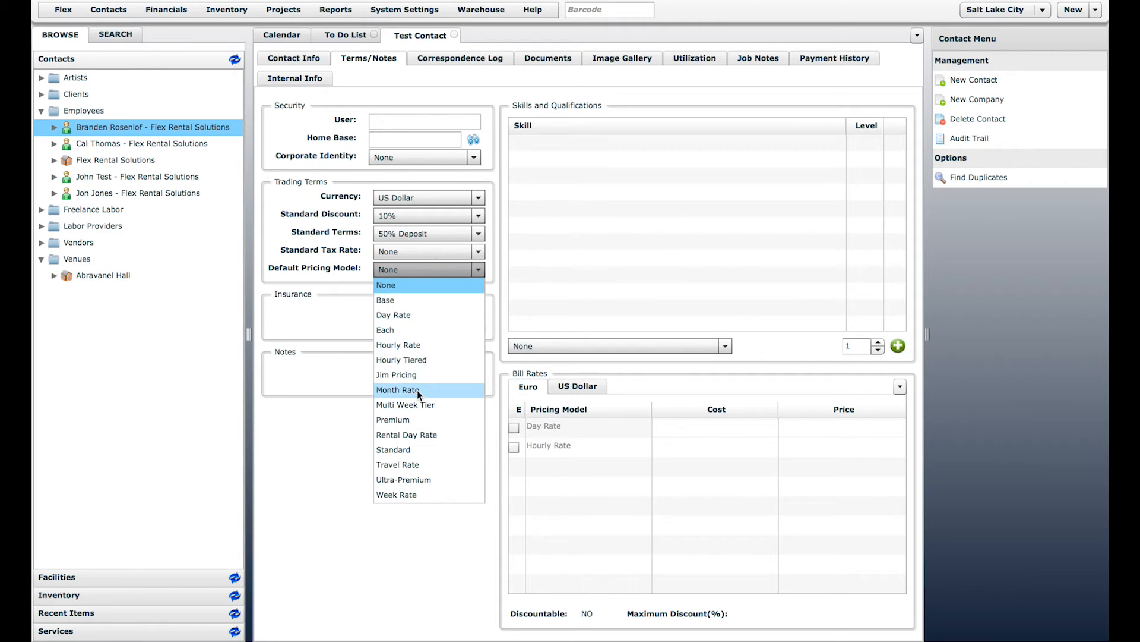
left_click(360, 284)
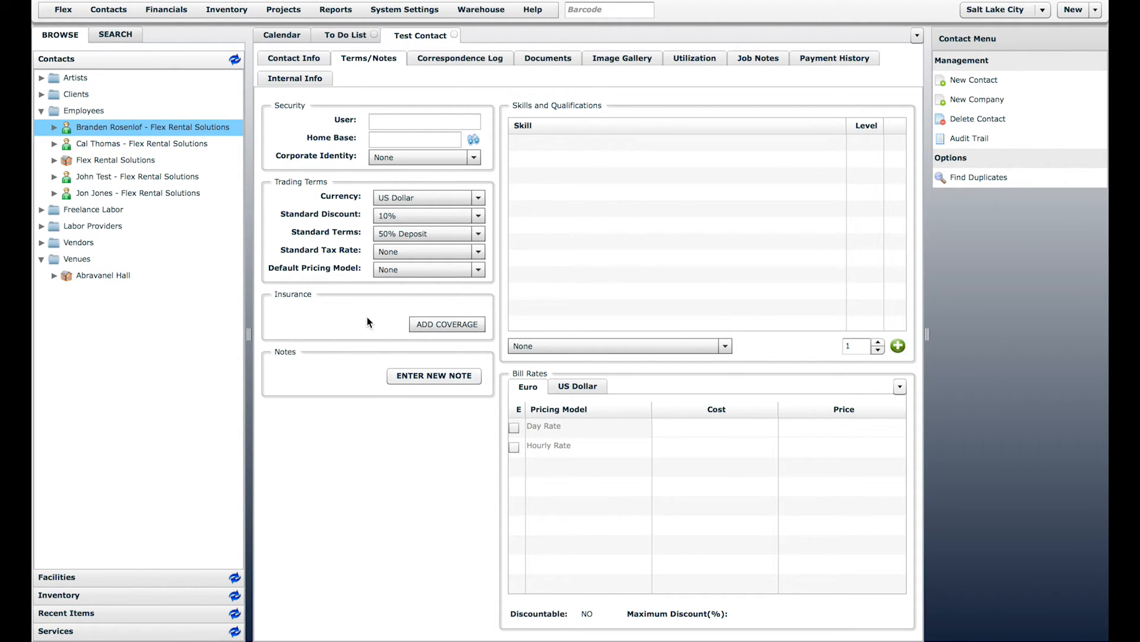
left_click(444, 324)
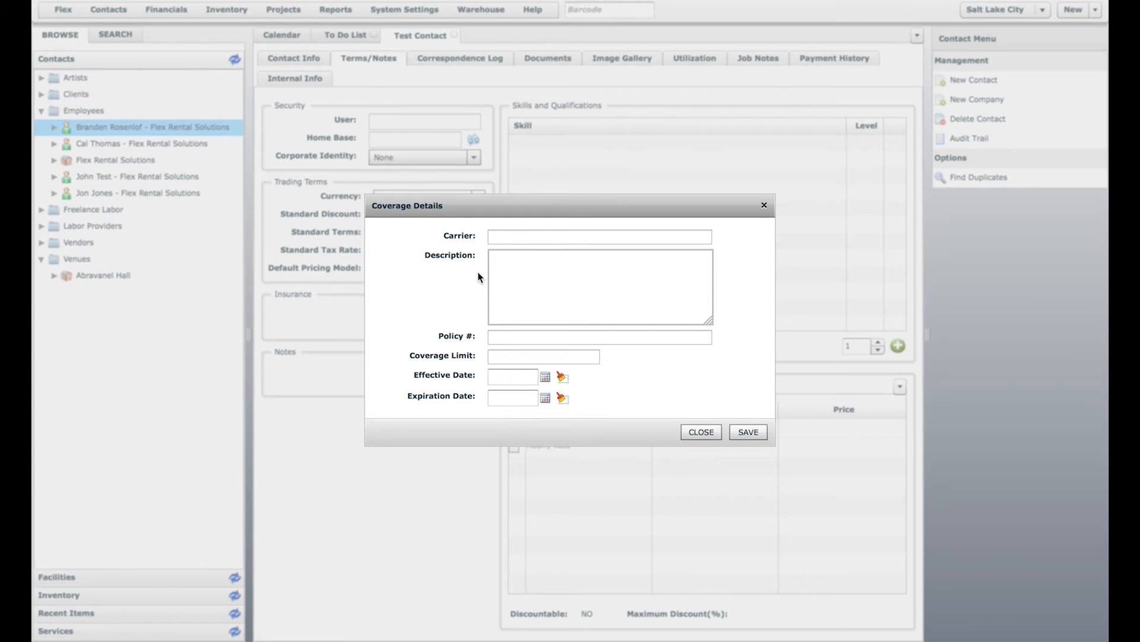
left_click(501, 236)
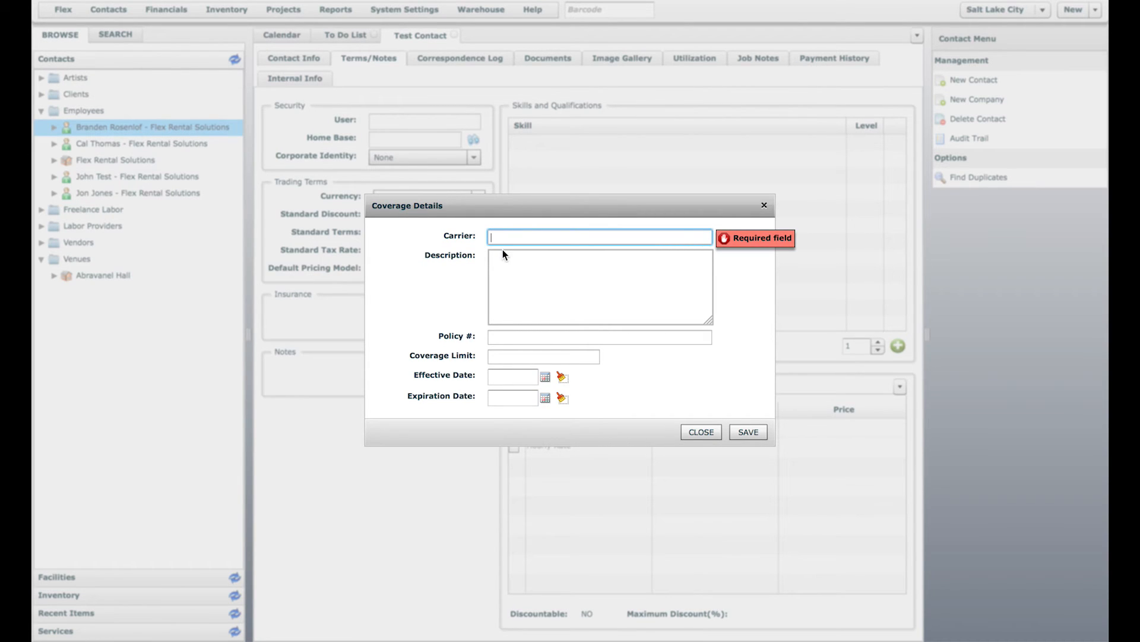
left_click(504, 256)
left_click(504, 233)
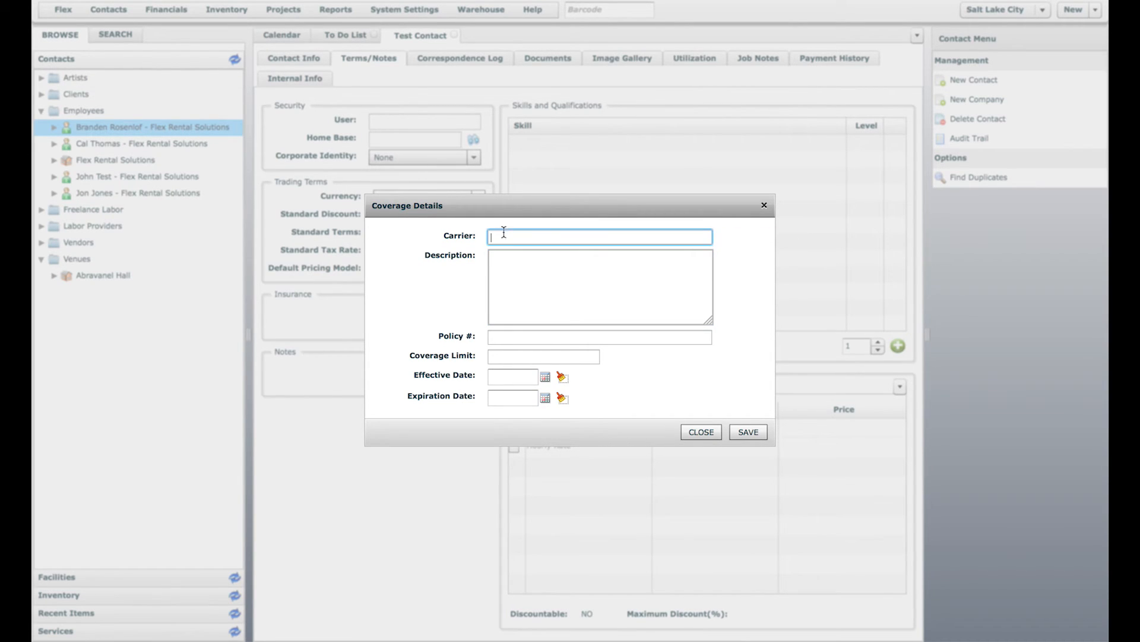
left_click(499, 358)
left_click(506, 398)
left_click(702, 431)
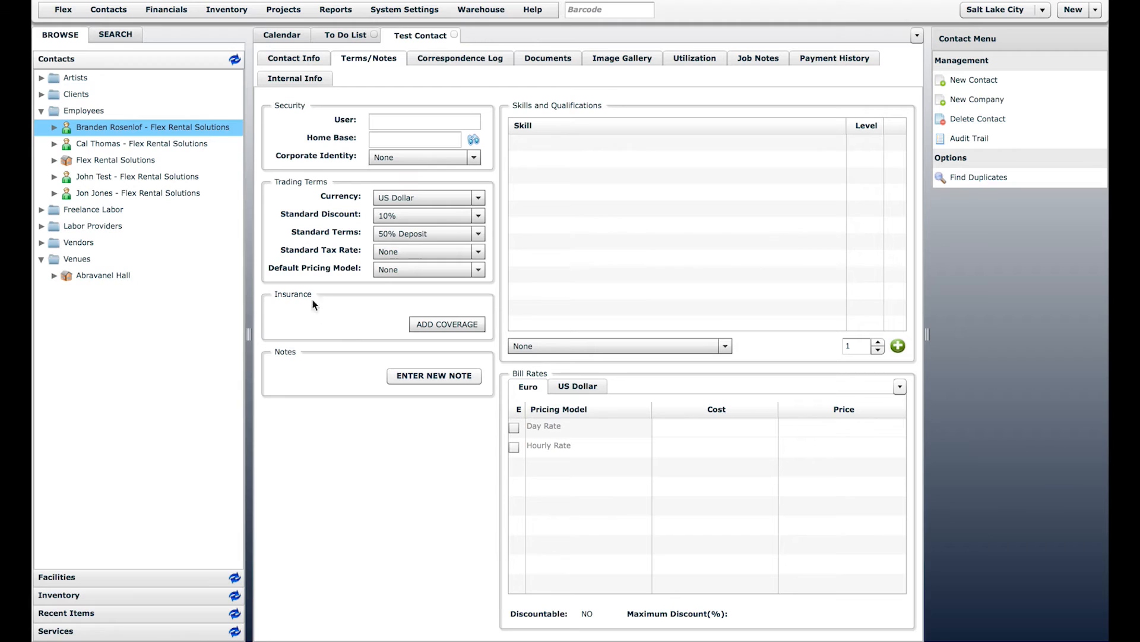
left_click(361, 316)
left_click(343, 382)
Step: Reopen the employee, set the Euro Day Rate price to 400, and show the correspondence log
double_click(83, 127)
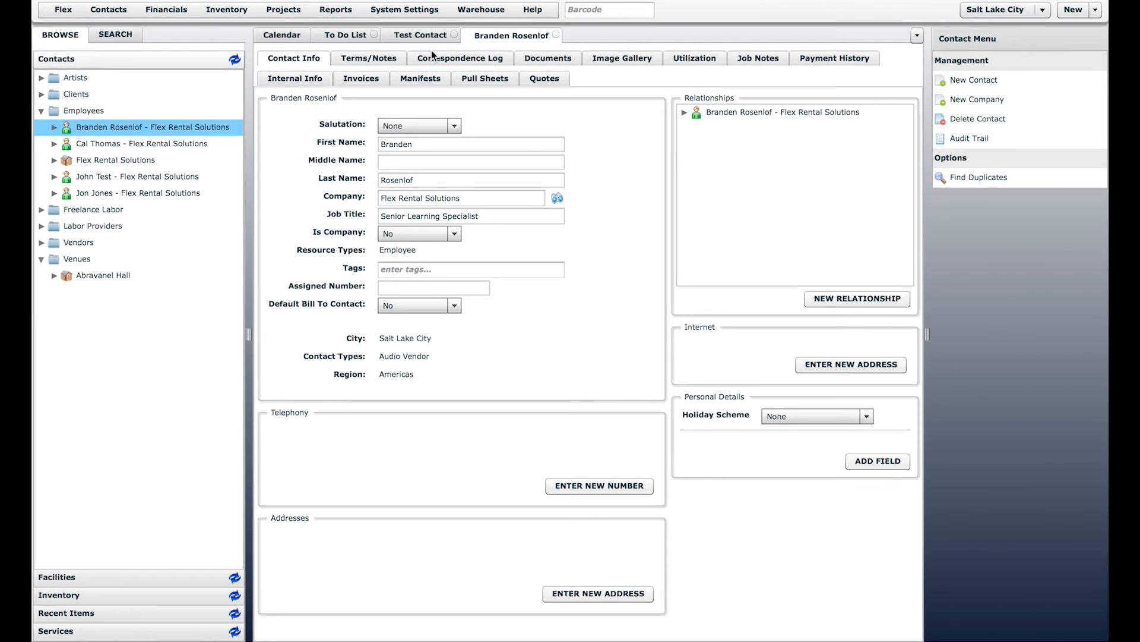
left_click(367, 58)
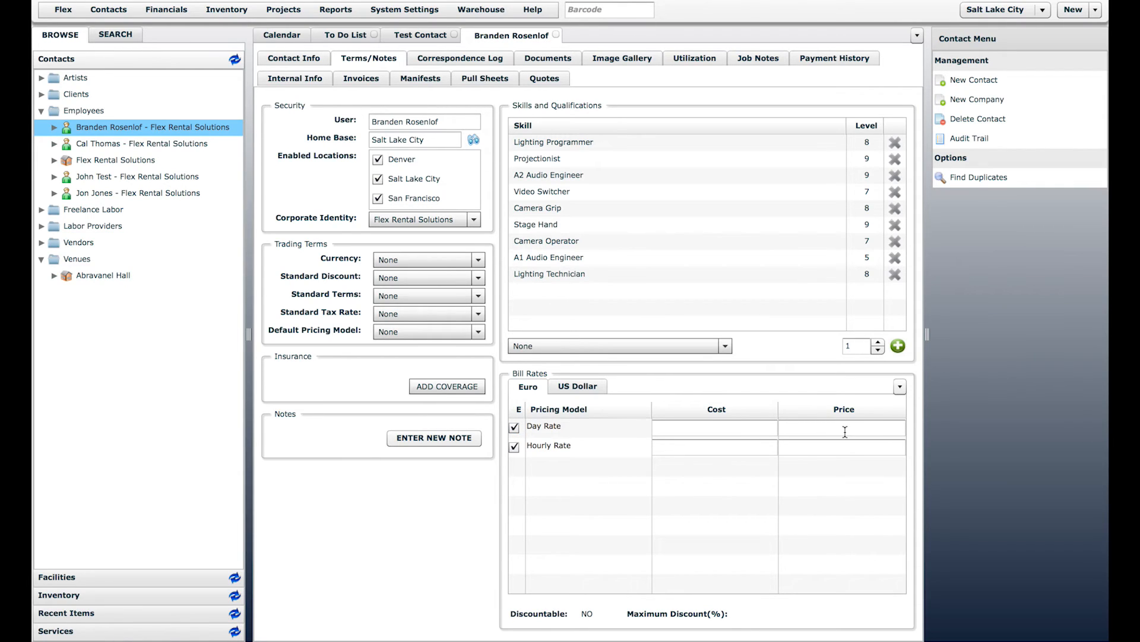
left_click(841, 427)
type("400")
left_click(833, 540)
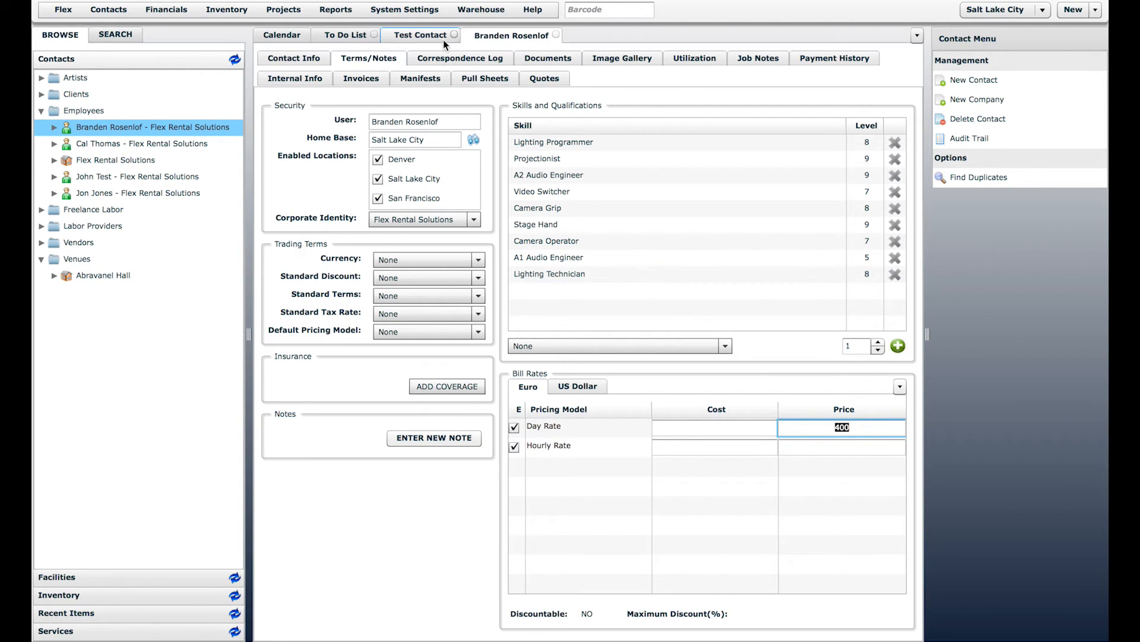
left_click(468, 58)
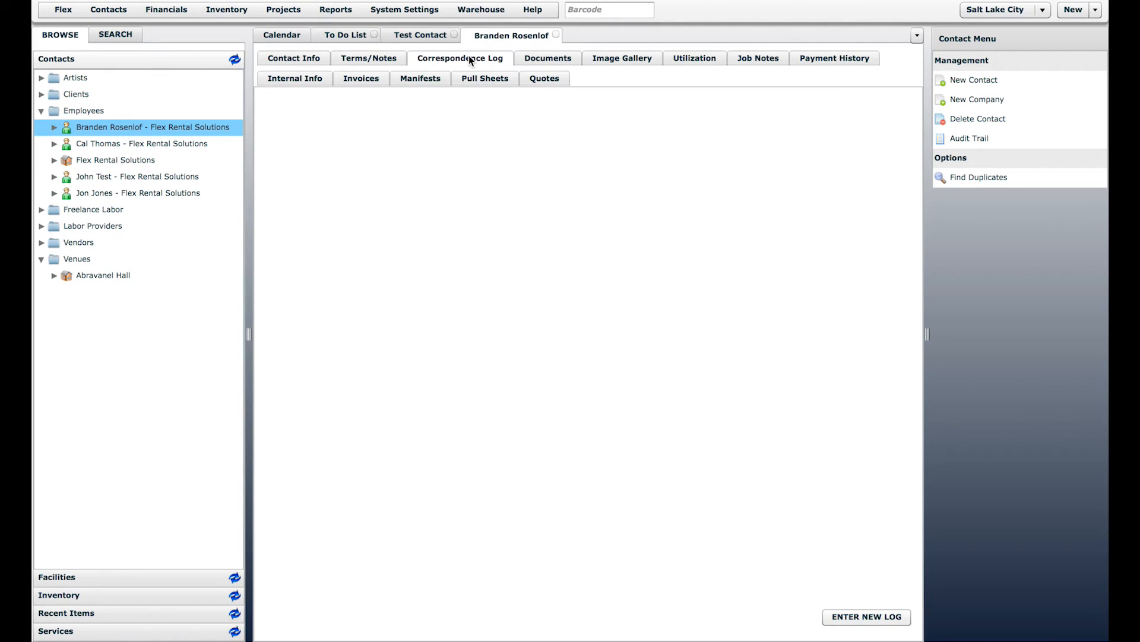
Step: Close the employee's record and start a new correspondence log entry for Test Contact
left_click(556, 36)
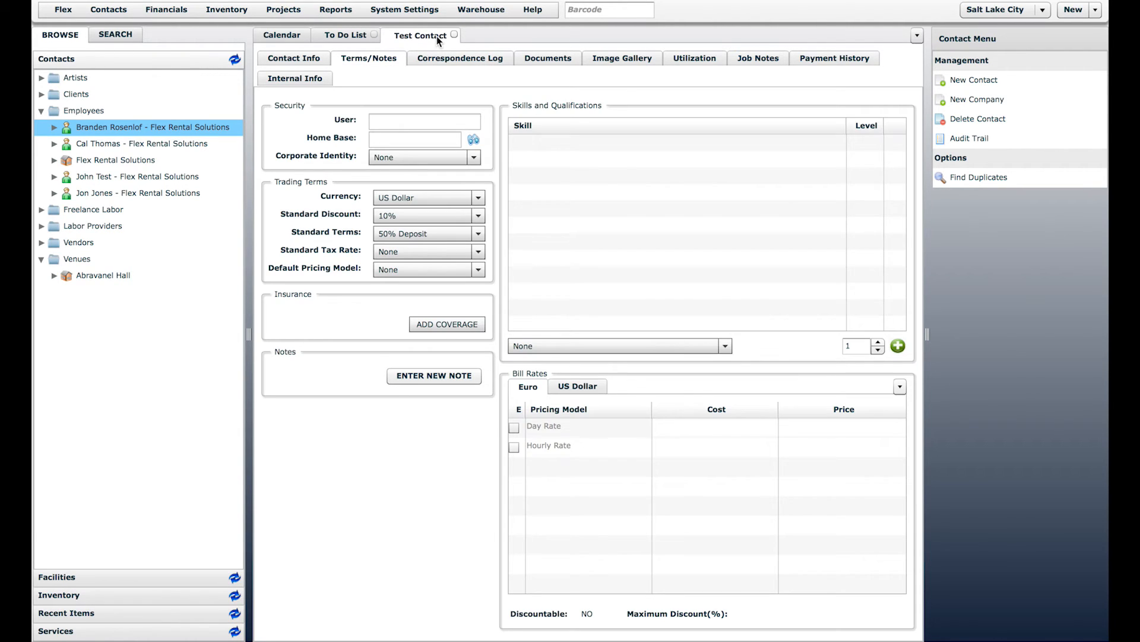
left_click(443, 59)
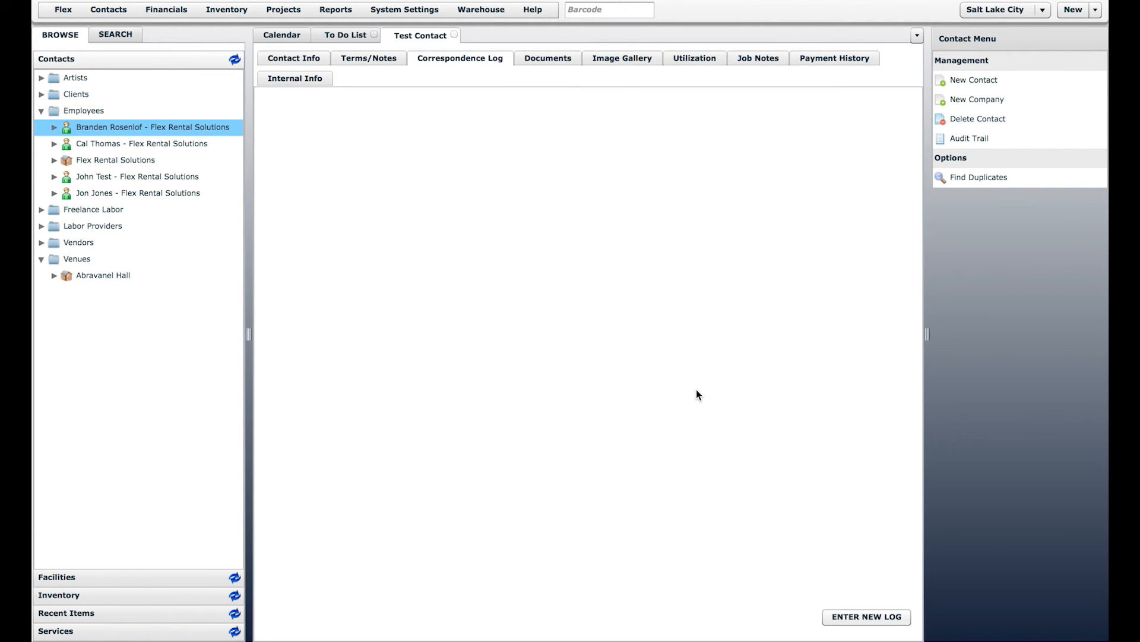
left_click(847, 617)
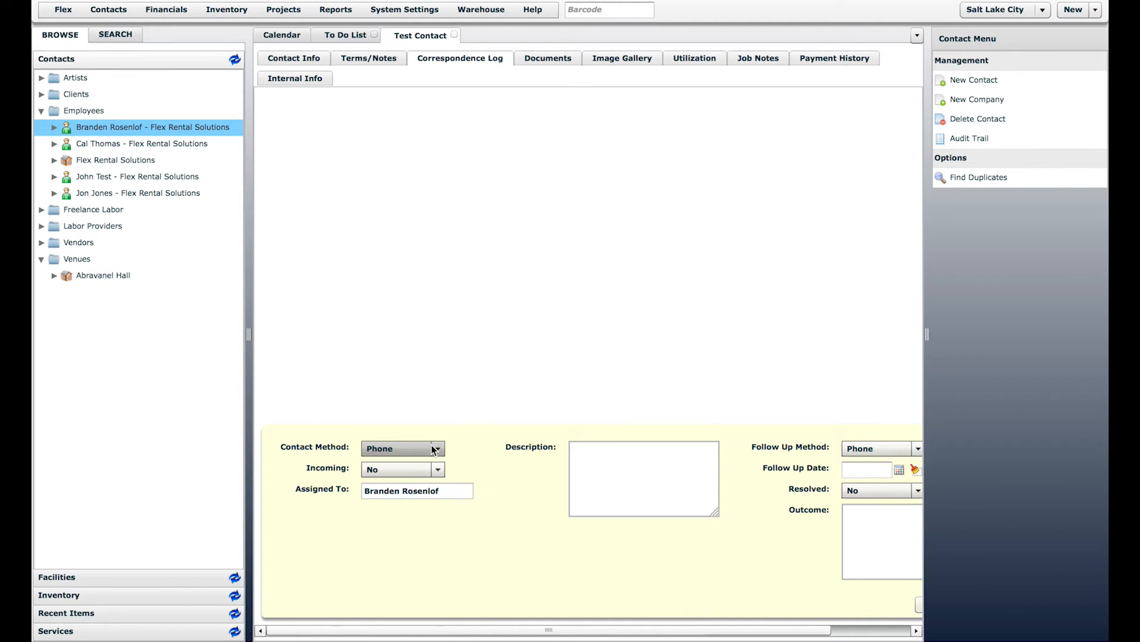
left_click_drag(657, 631, 618, 630)
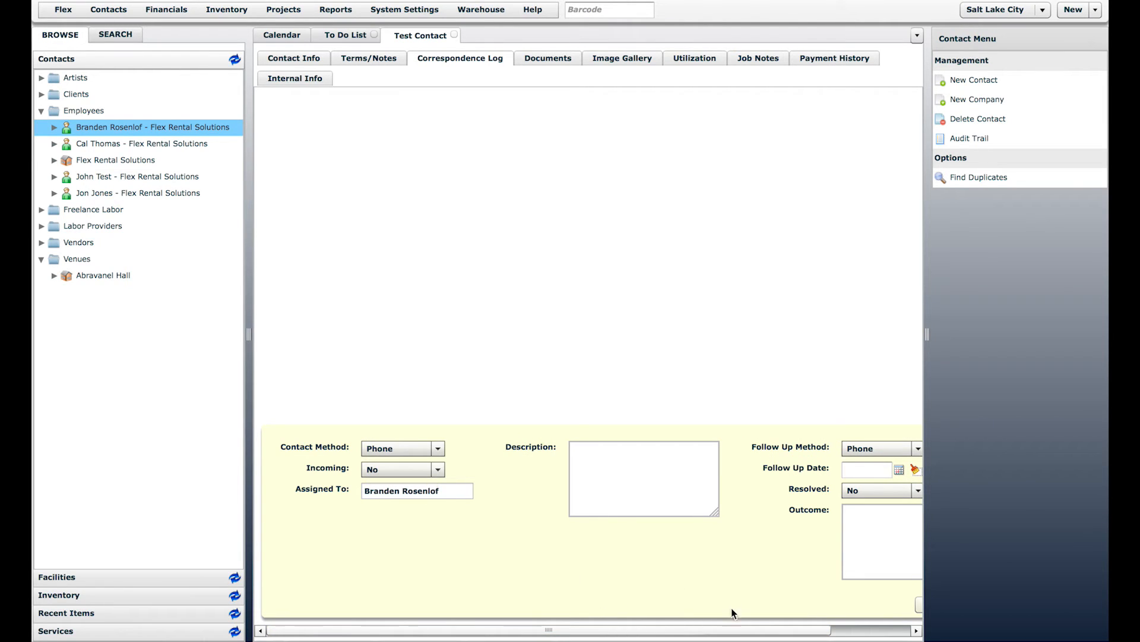
left_click_drag(735, 631, 815, 631)
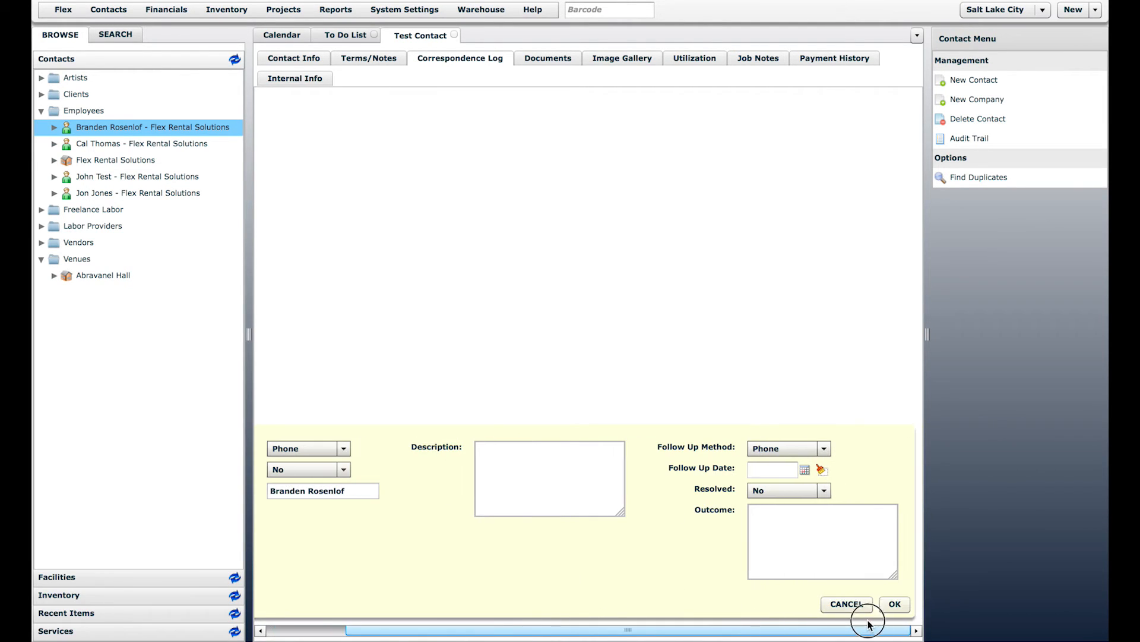
Step: Save a Phone follow-up due 10/08/2015 with the description 'They called in'
left_click(829, 448)
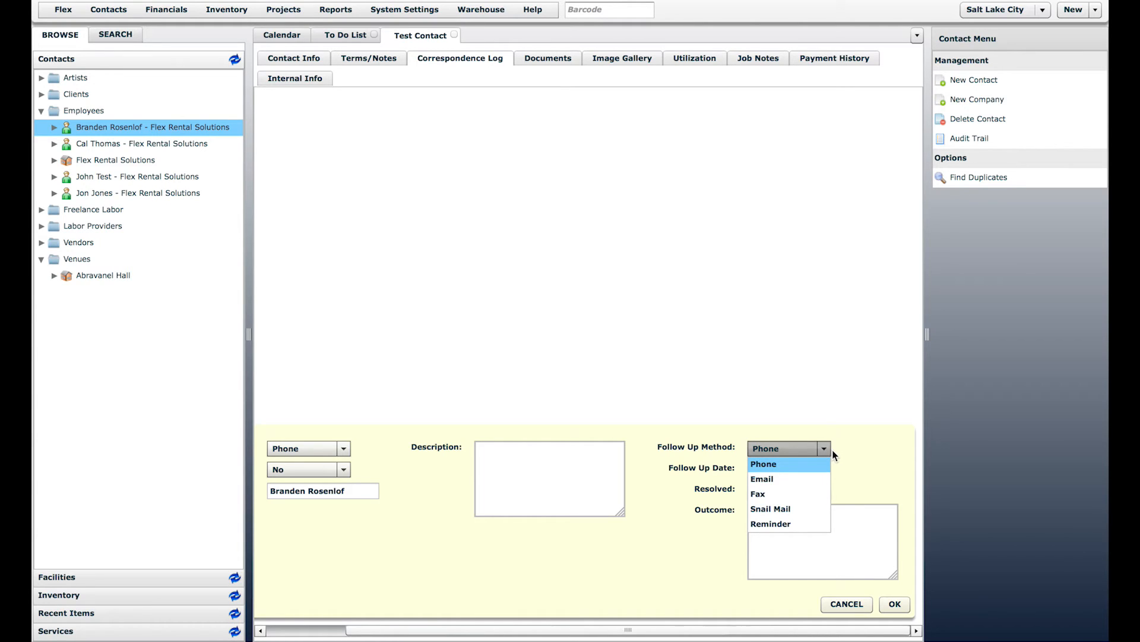
left_click(780, 464)
left_click(805, 470)
left_click(878, 523)
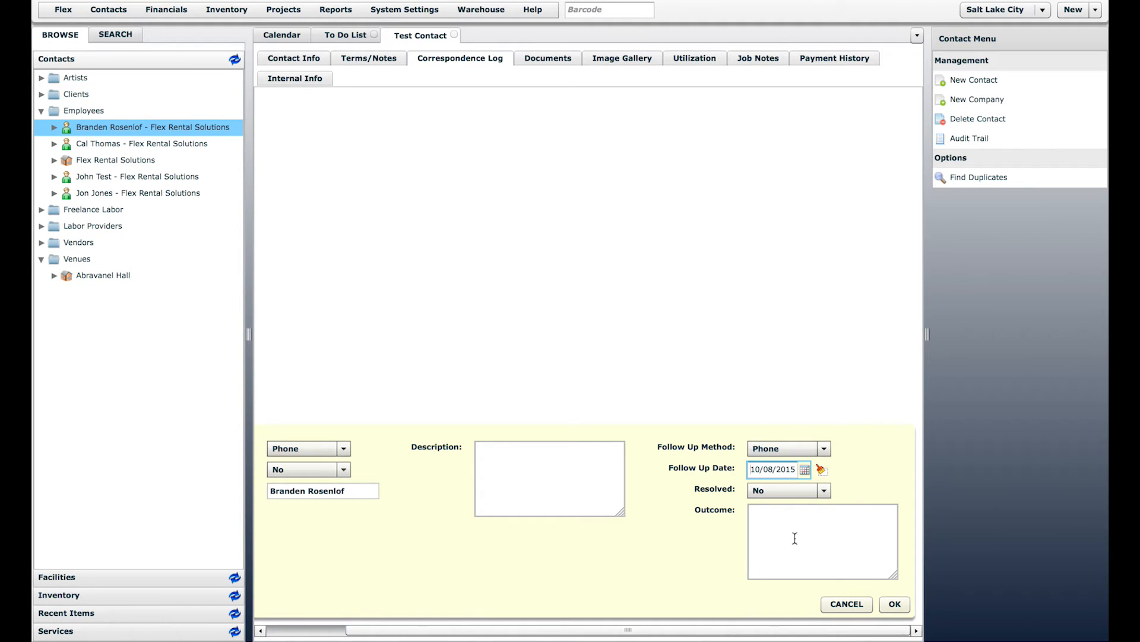
left_click(896, 604)
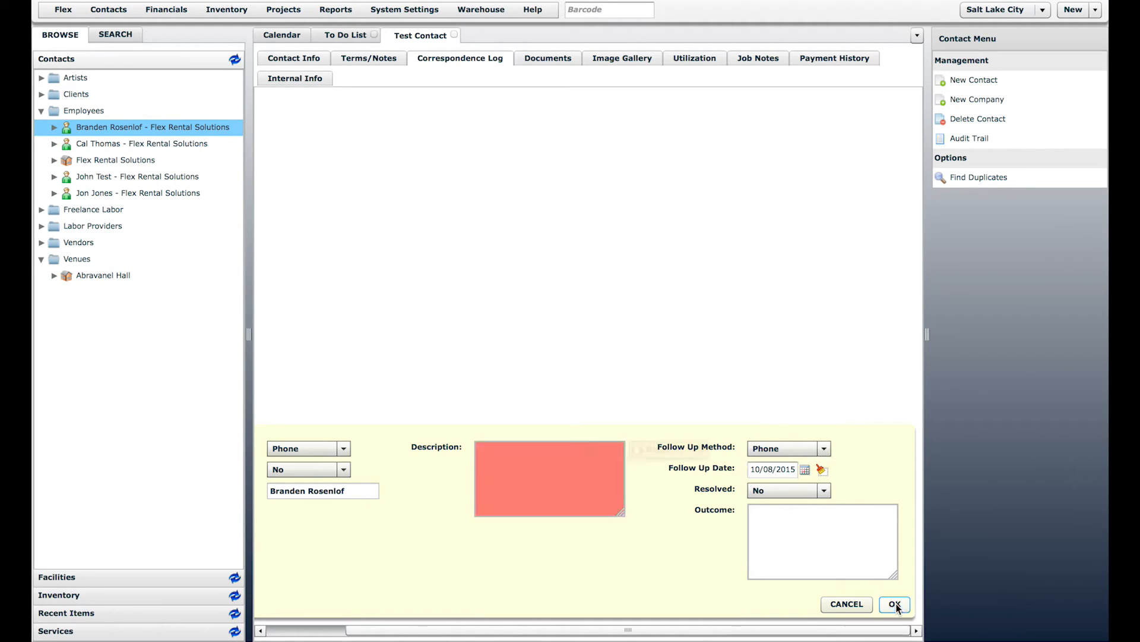
left_click(500, 455)
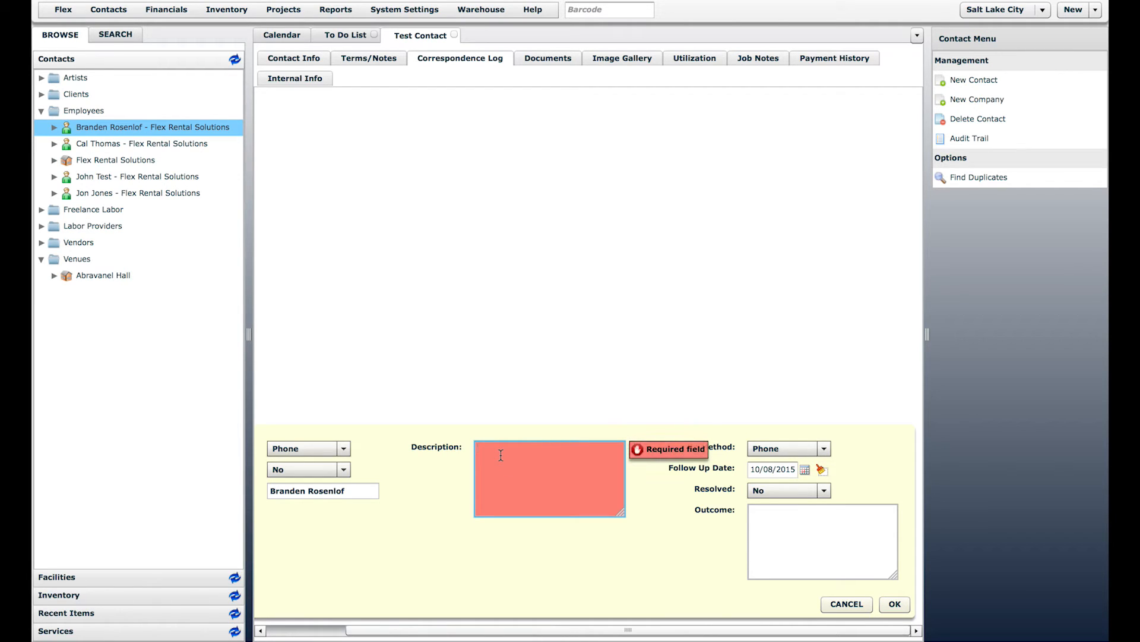
type("They called in")
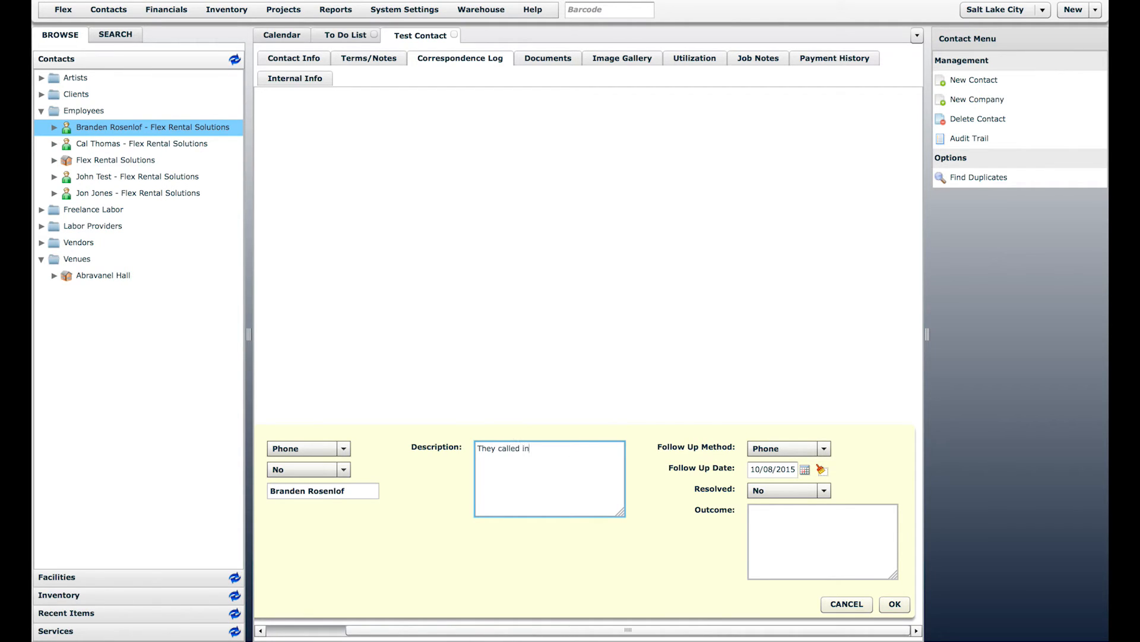
left_click(895, 603)
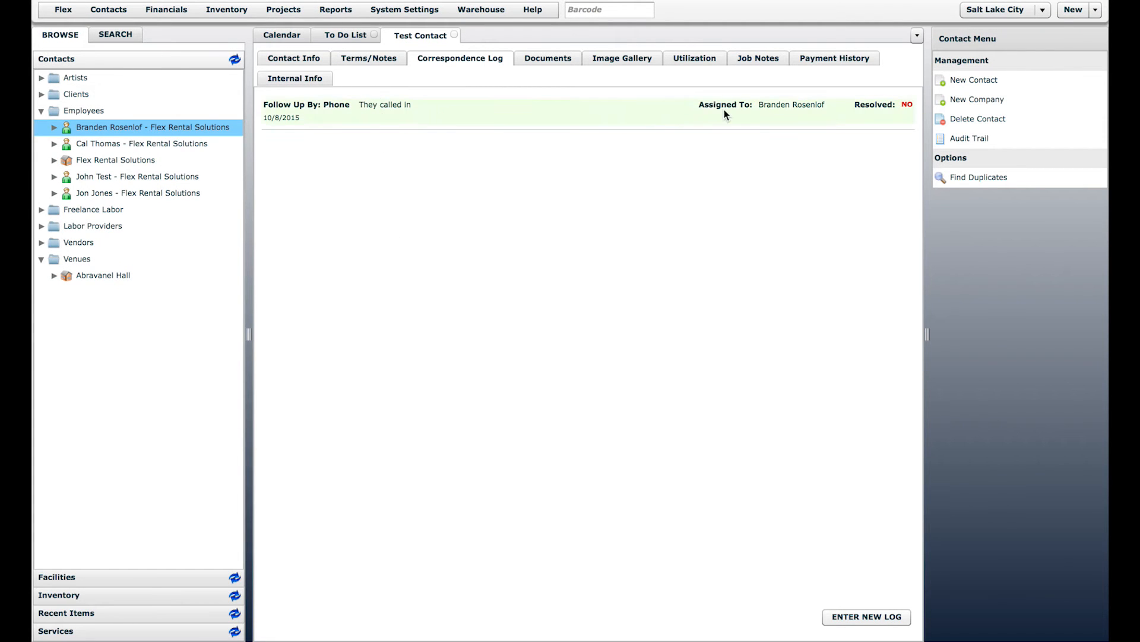
left_click(339, 40)
right_click(338, 37)
Step: Check the new follow-up on the To Do List, then show Test Contact's empty Documents page
left_click(378, 72)
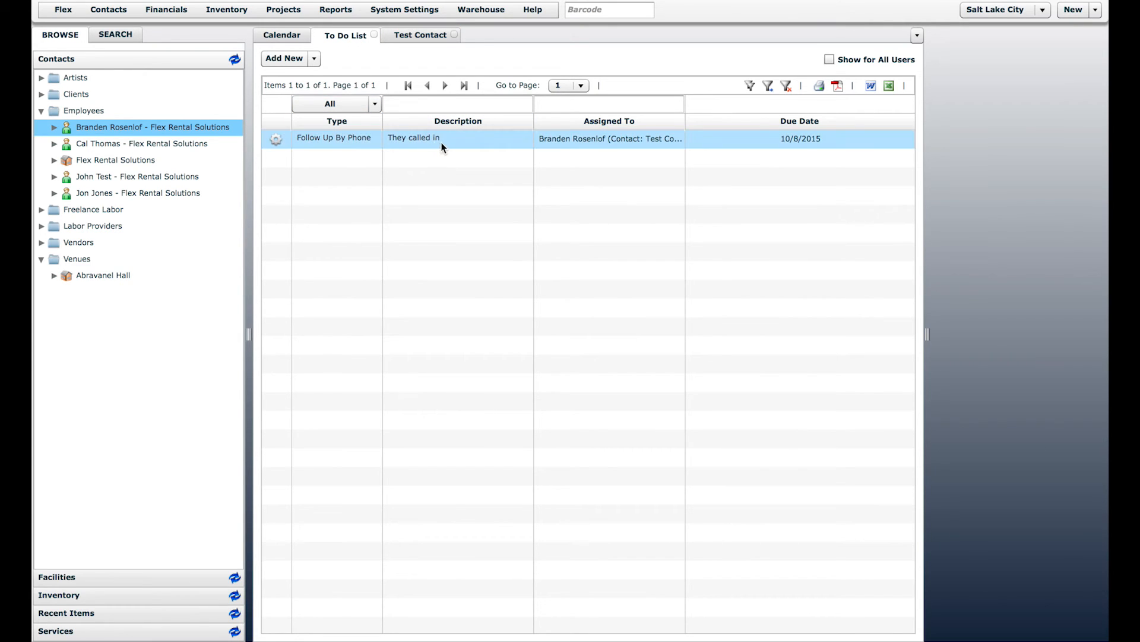
left_click(425, 37)
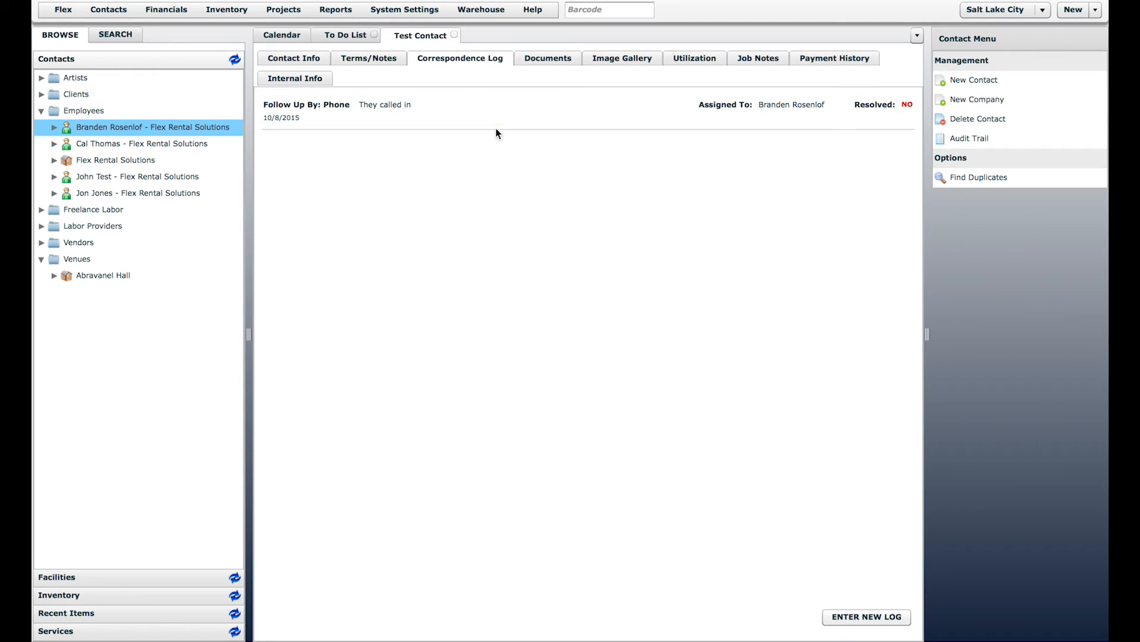
left_click(542, 56)
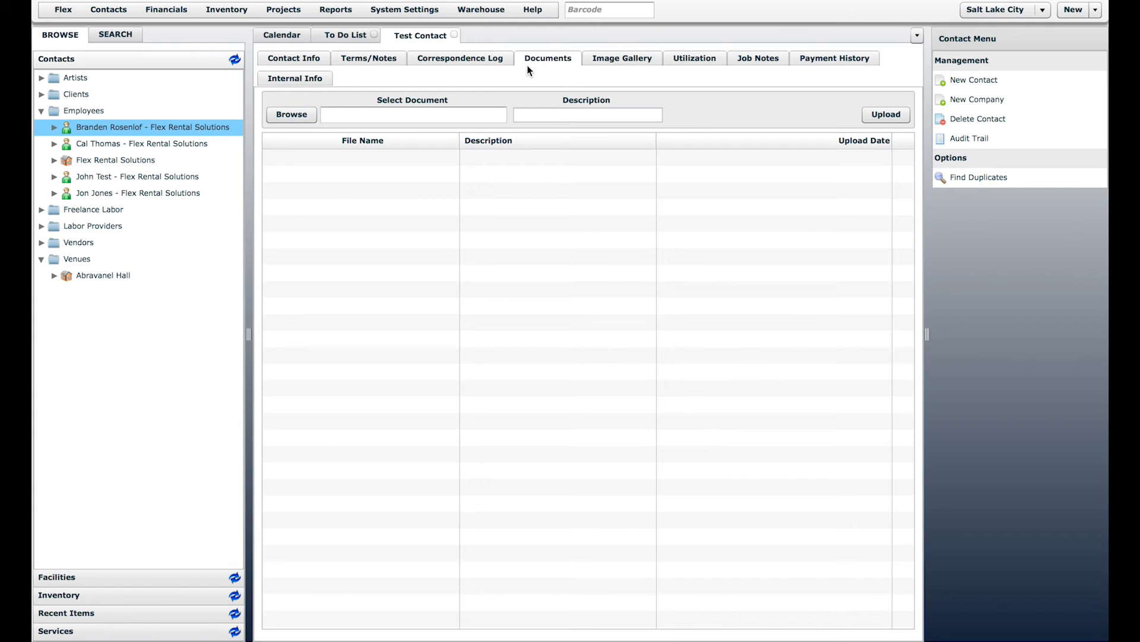
Step: Browse Test Contact's Image Gallery and Documents, ending on the empty 4–10 October 2015 utilization week
left_click(606, 60)
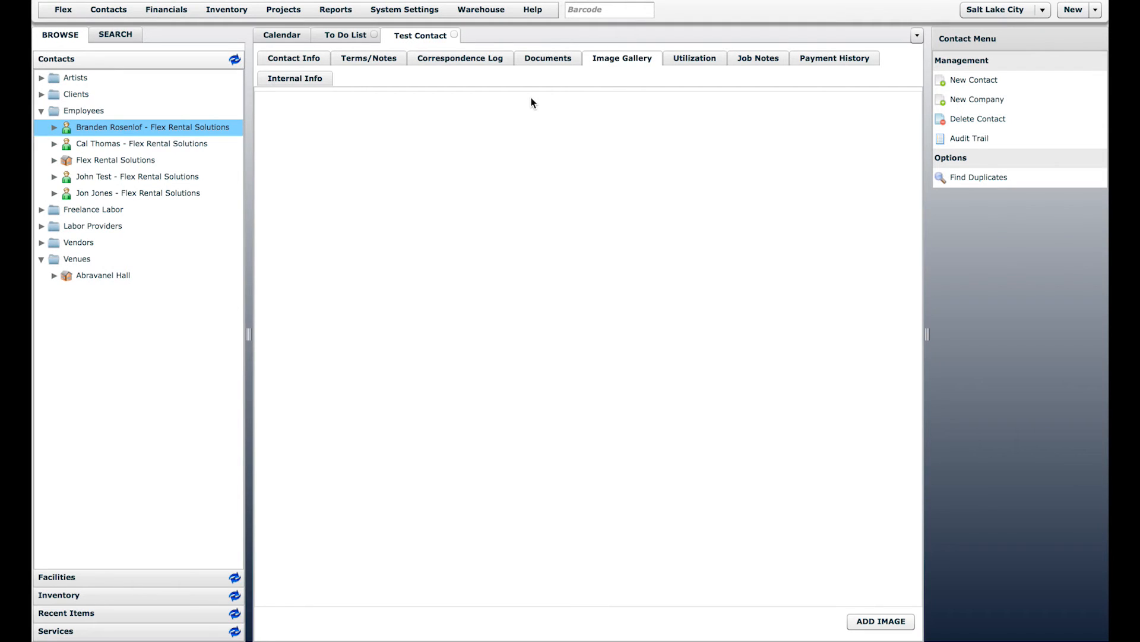
left_click(549, 60)
left_click(606, 60)
left_click(687, 59)
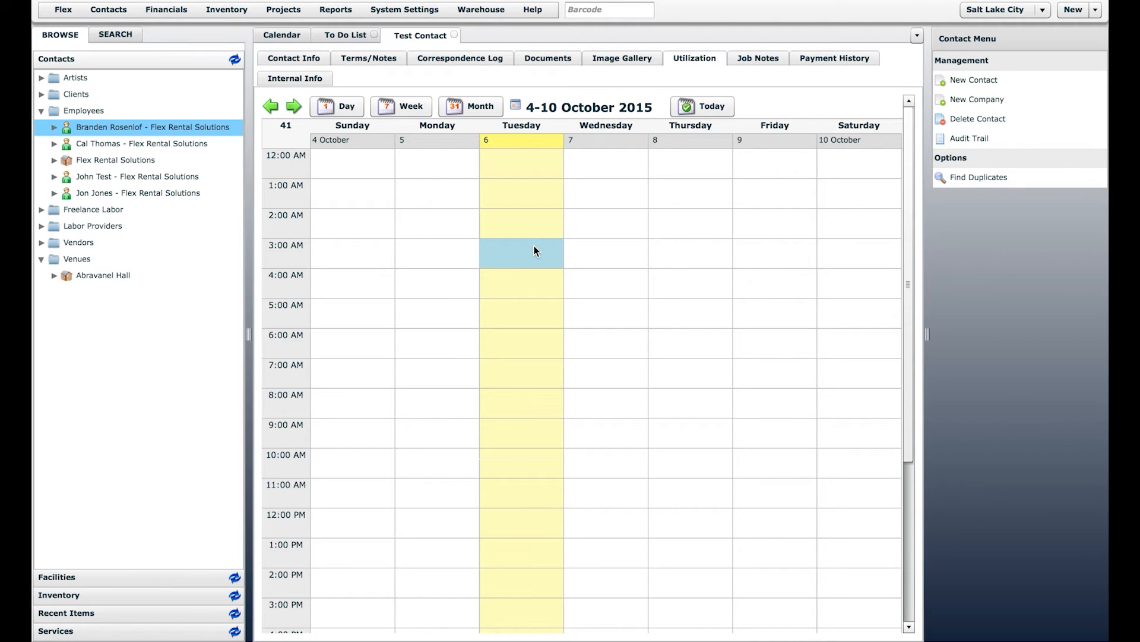
Step: Check the employee's monthly utilization back to July 2015, then show Test Contact's empty Job Notes
double_click(102, 125)
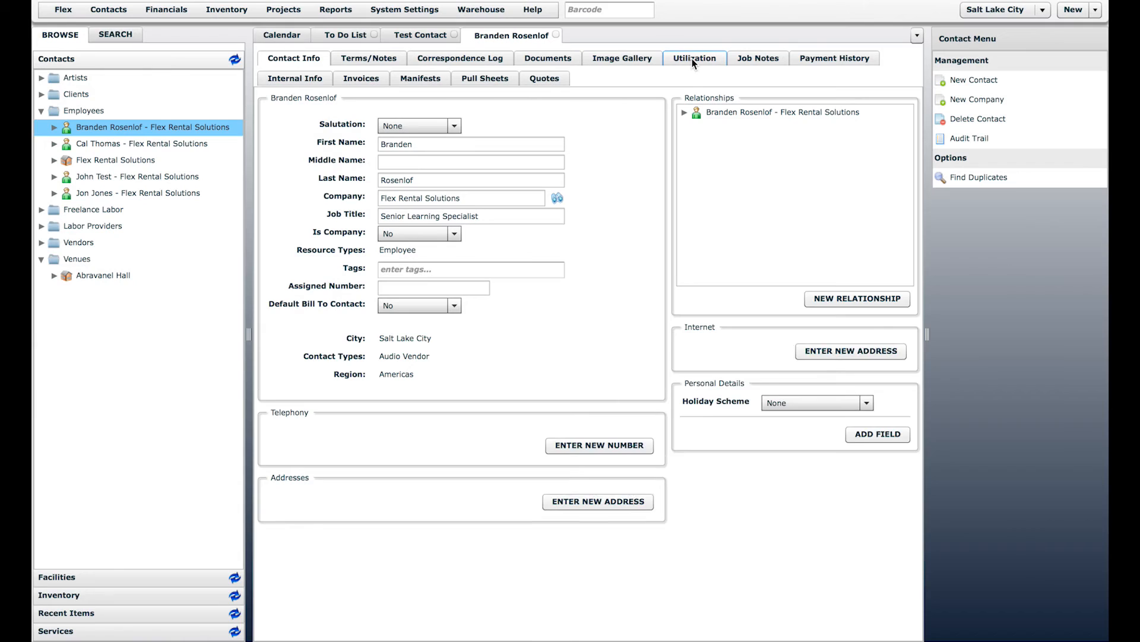
left_click(693, 59)
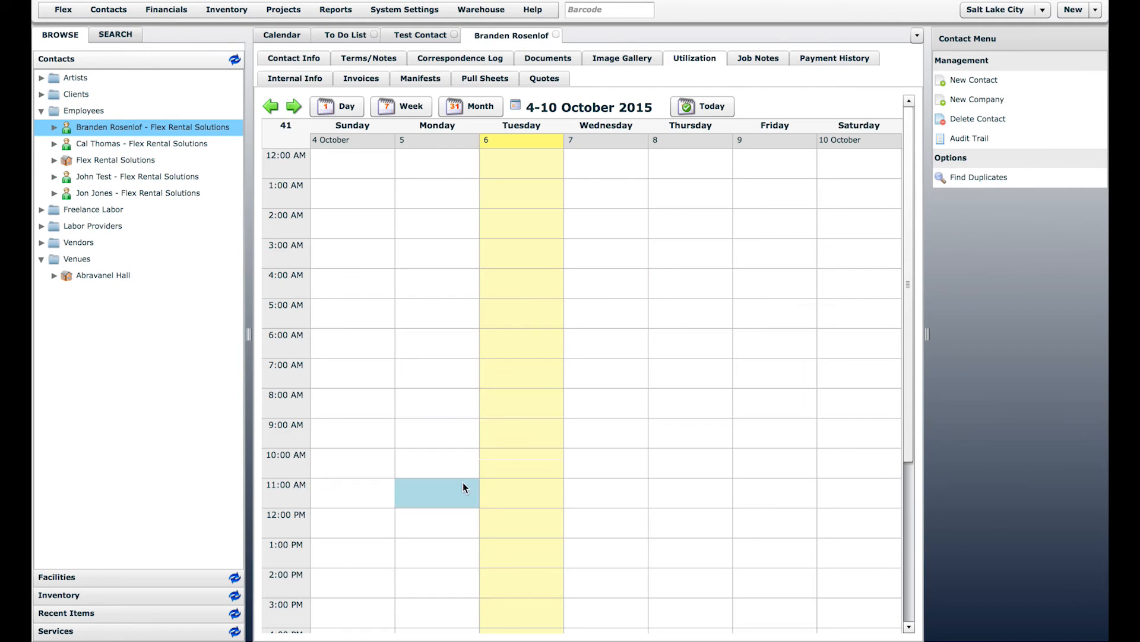
left_click(468, 115)
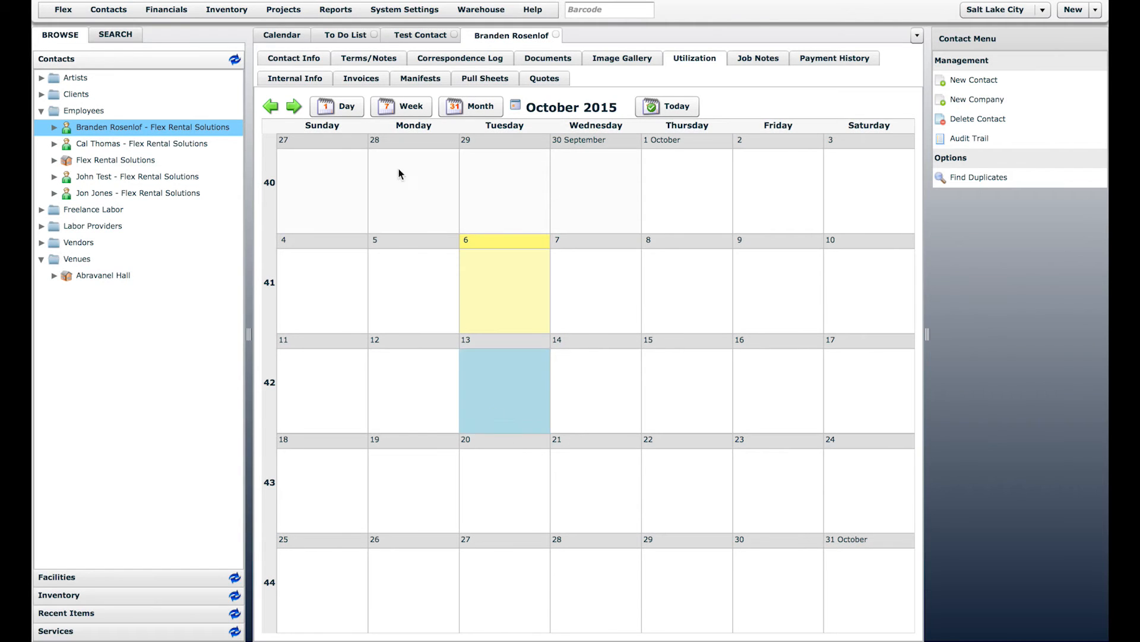
left_click(275, 107)
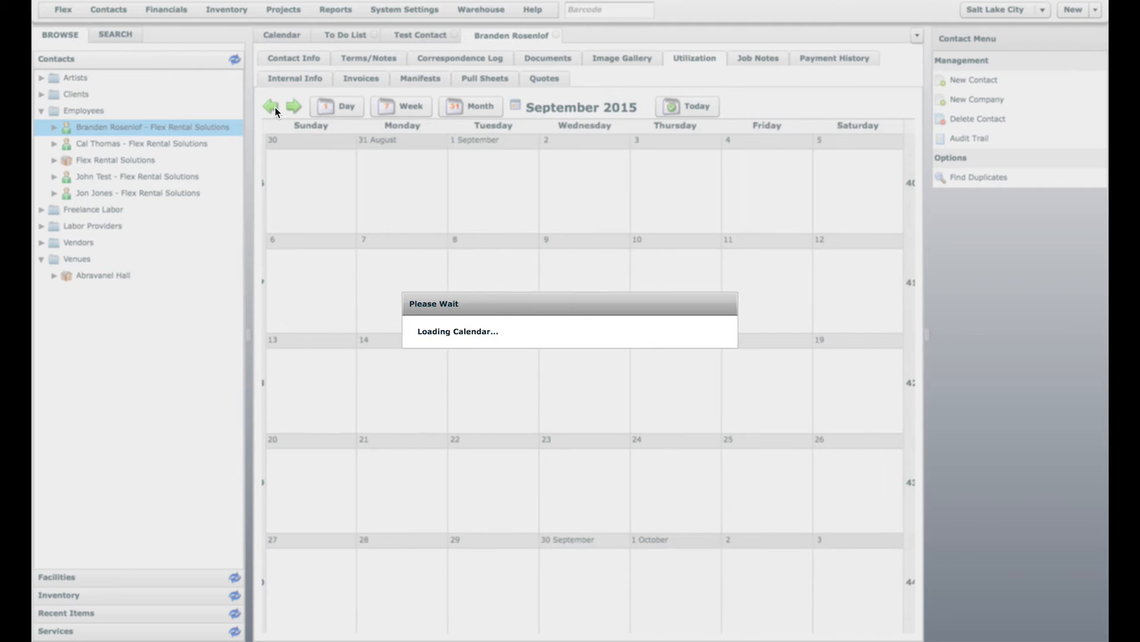
left_click(271, 107)
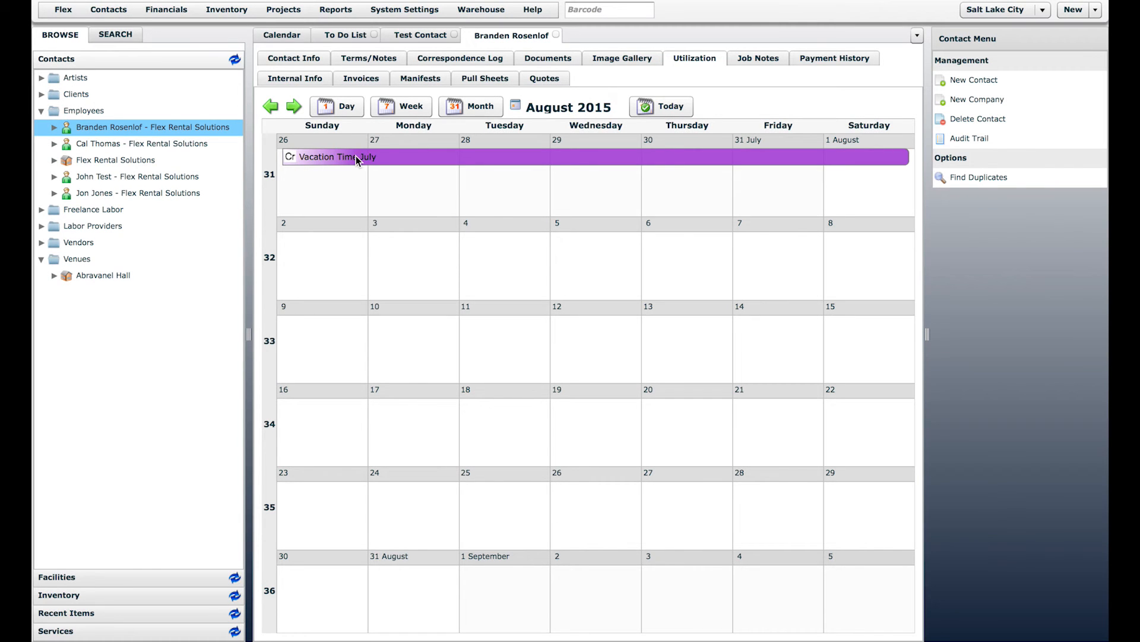
left_click(279, 106)
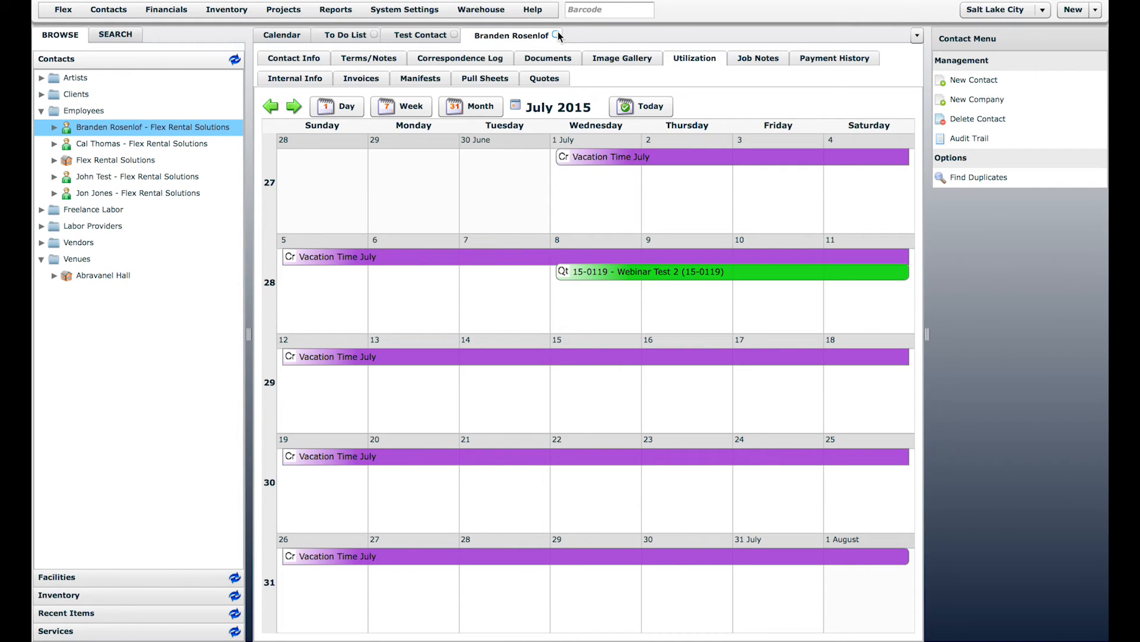
left_click(557, 35)
left_click(766, 60)
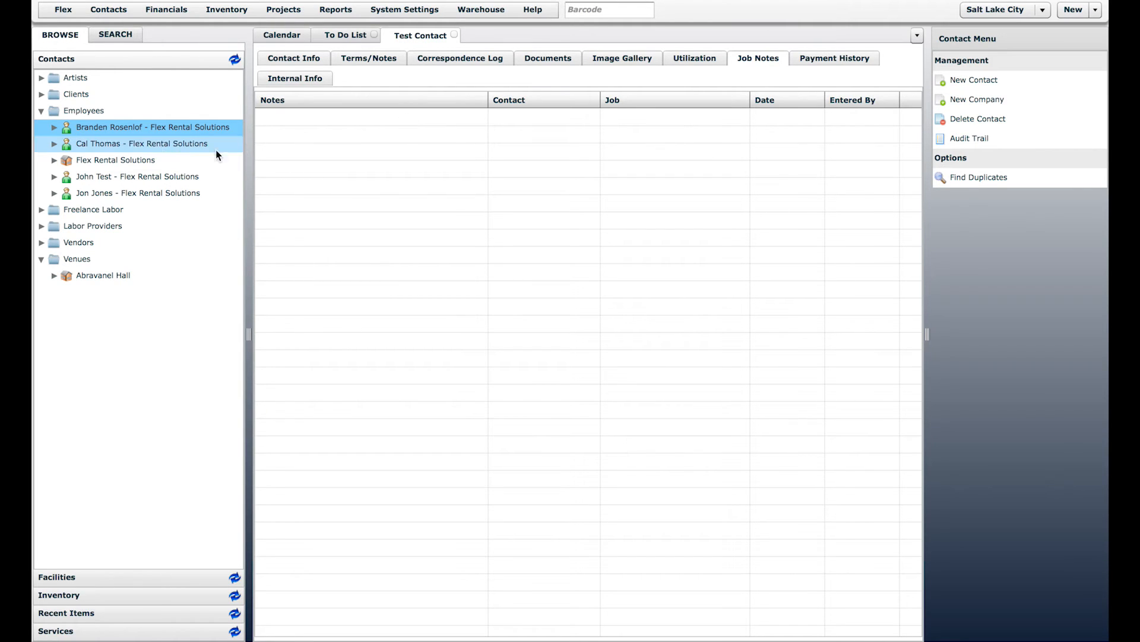
Step: Reopen the employee's record in its own tab and review its still-empty Job Notes list
double_click(132, 132)
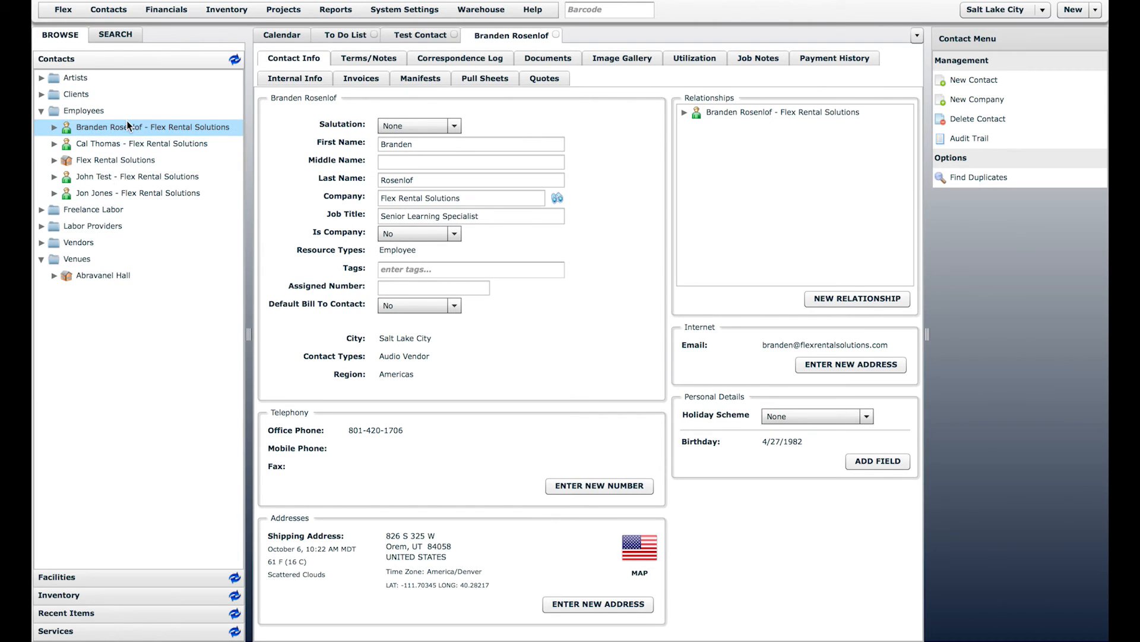
left_click(759, 59)
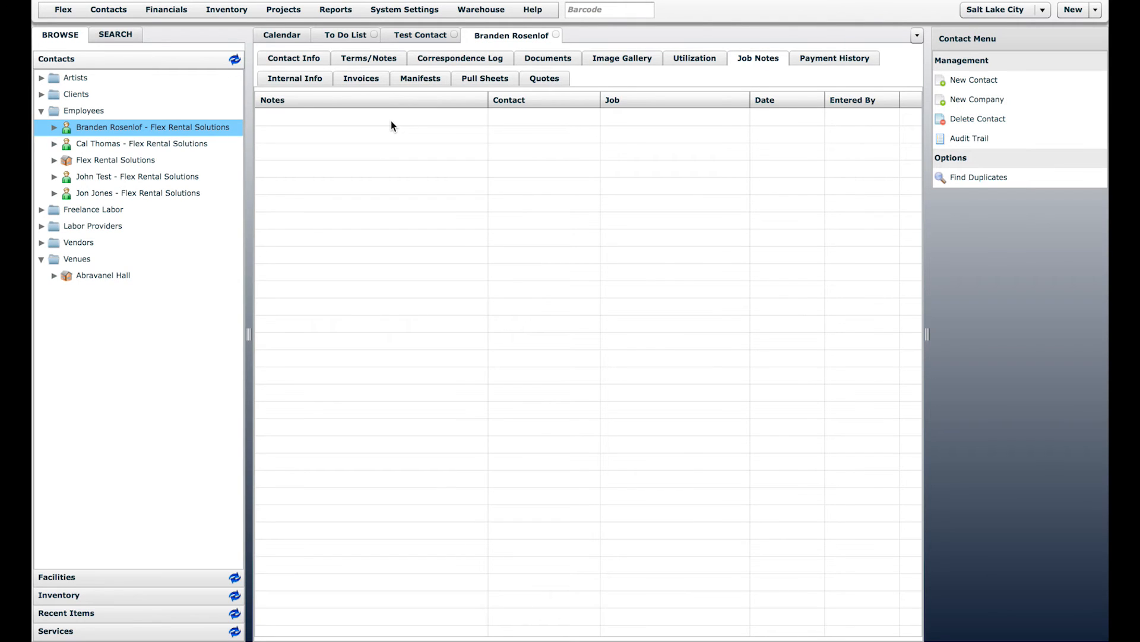
left_click(309, 118)
left_click(761, 74)
left_click(297, 39)
Step: Open job 15-0148 from the daybook and add the note 'This is a note' to it
double_click(350, 129)
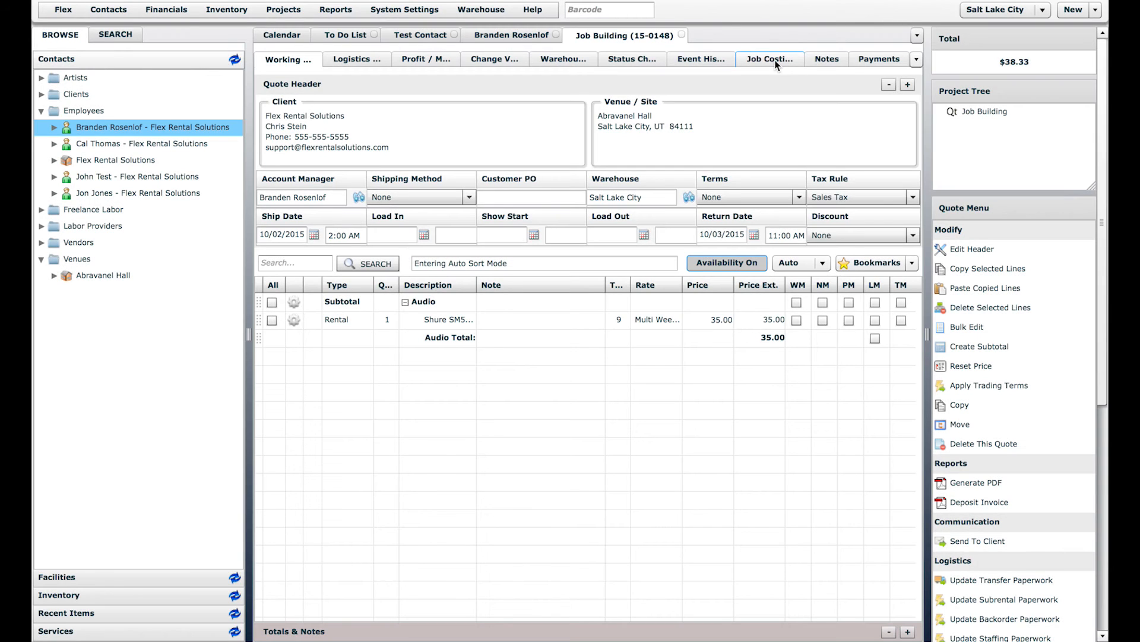
left_click(826, 62)
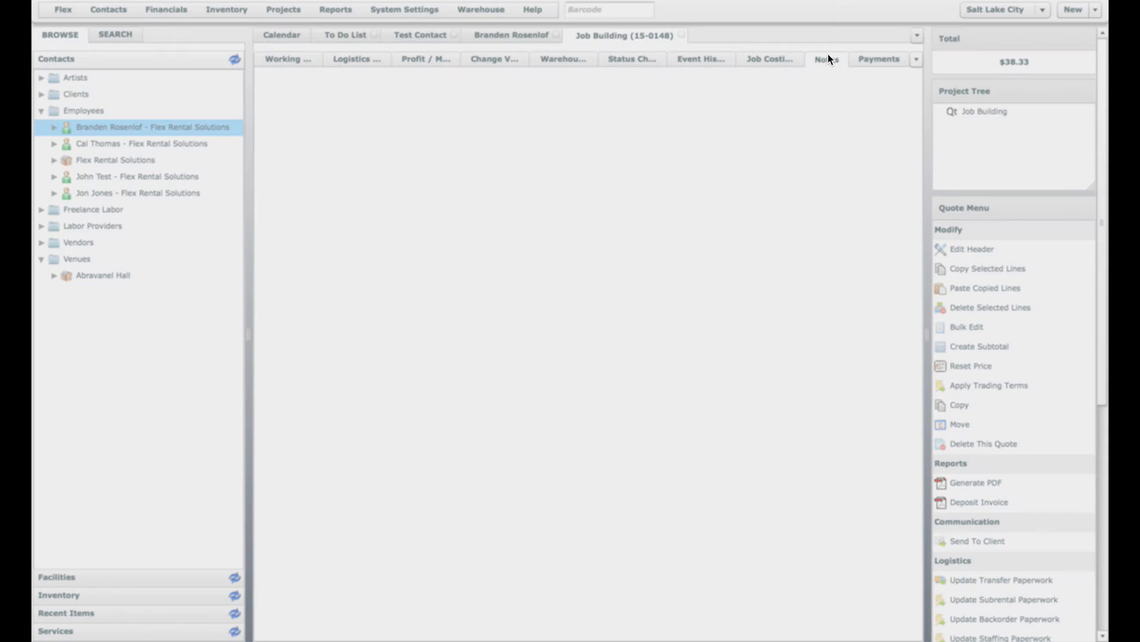
left_click(432, 102)
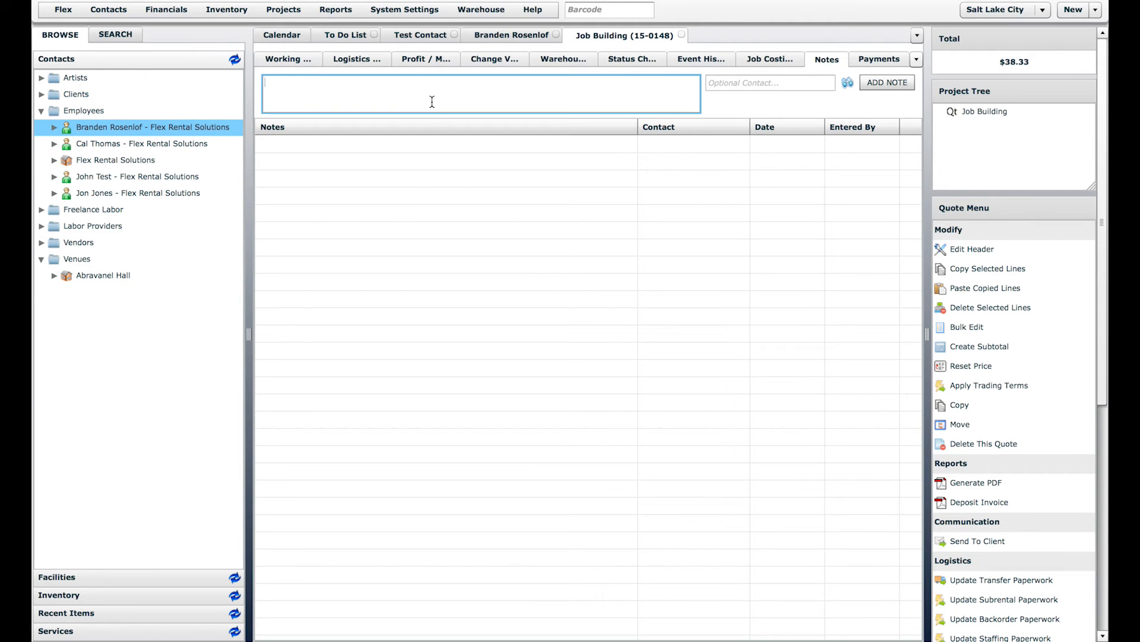
type("This is a note")
left_click(891, 84)
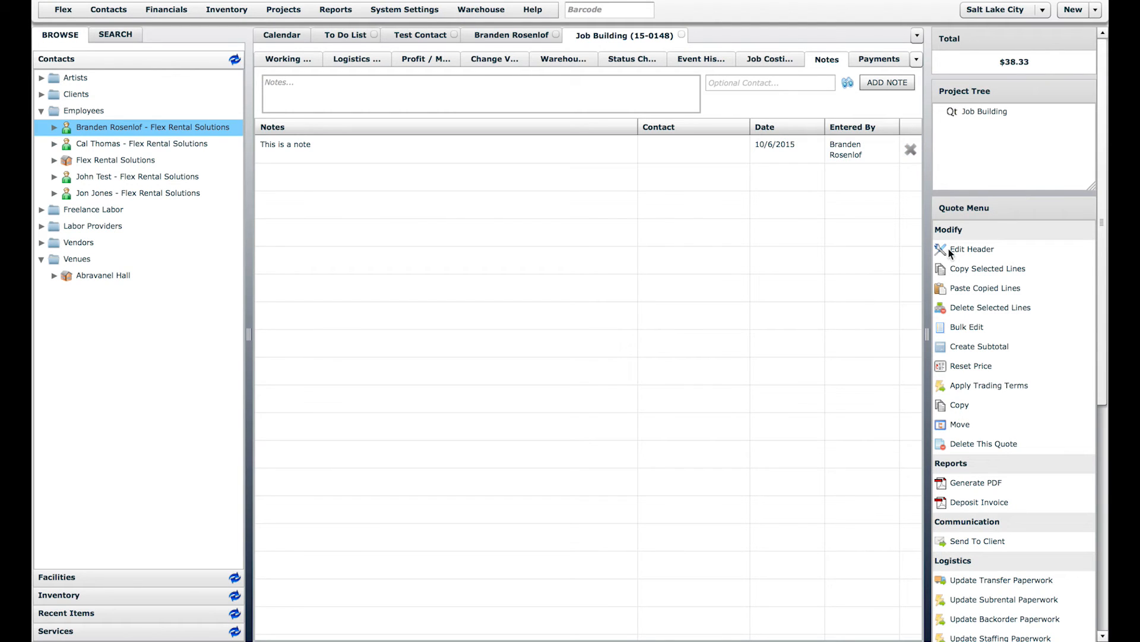
Step: Close the quote header unchanged and return to the employee's Job Notes list to find the new note
left_click(970, 250)
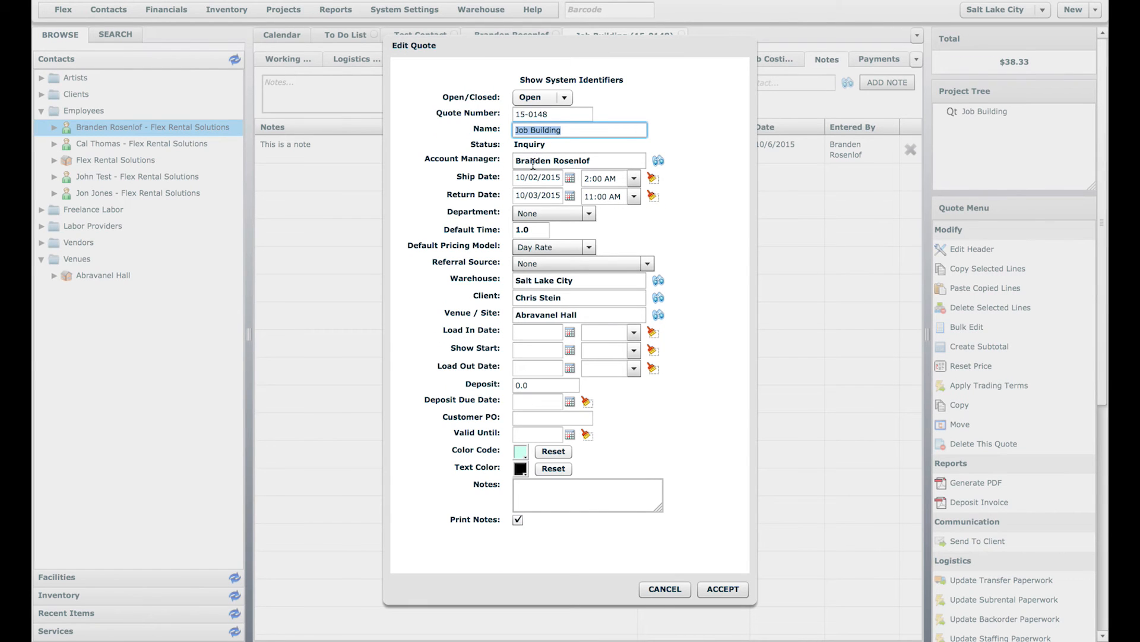
left_click(665, 589)
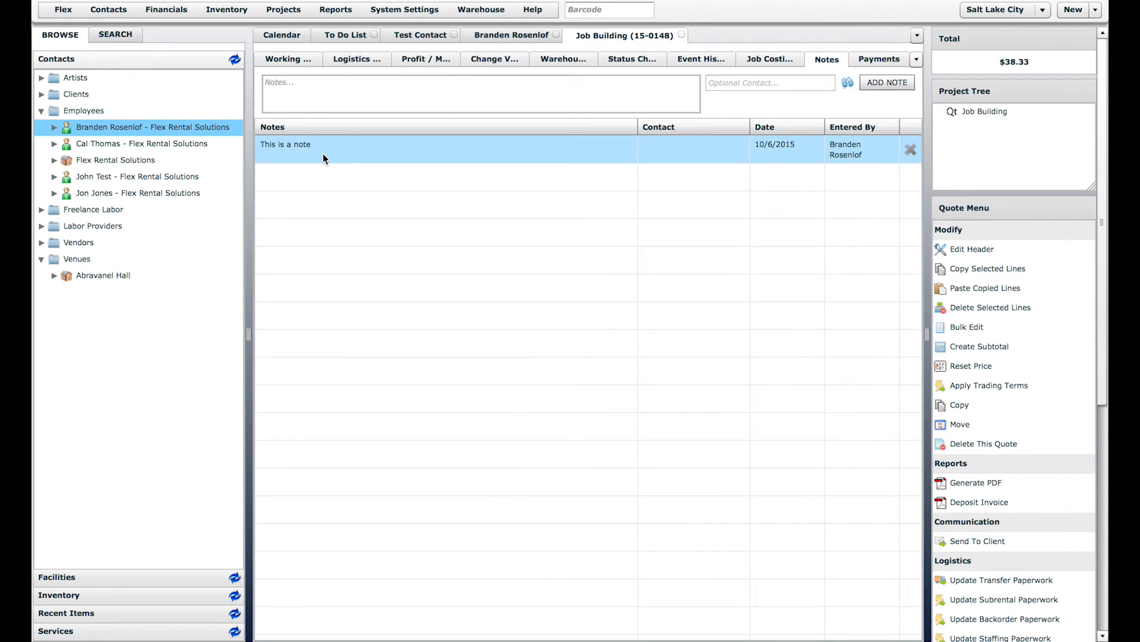
left_click(510, 35)
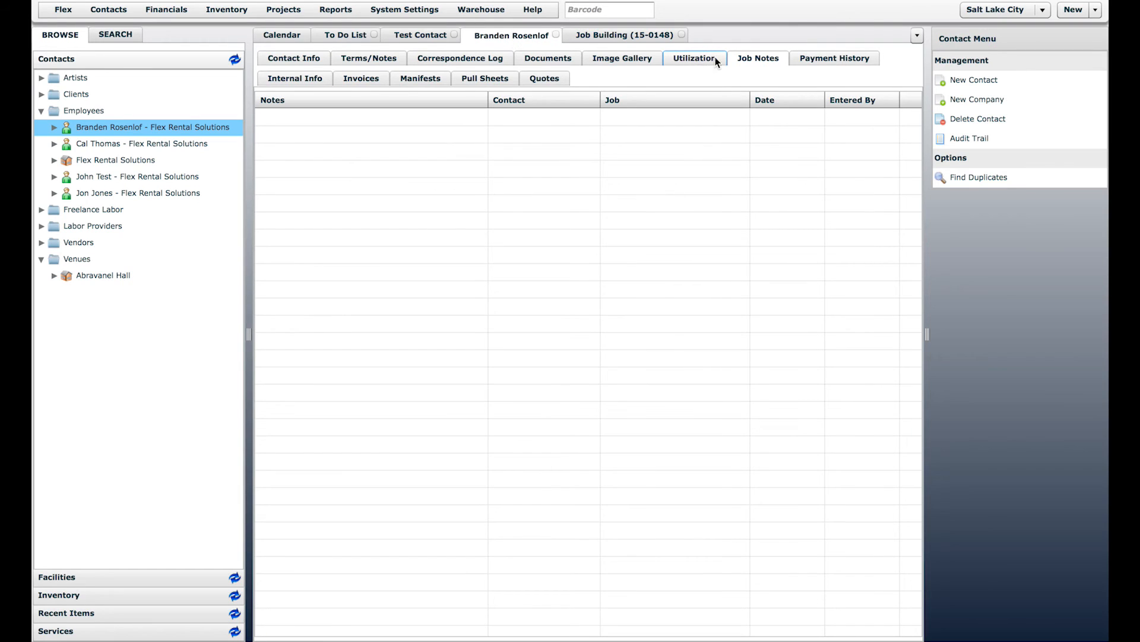
left_click(694, 58)
left_click(757, 58)
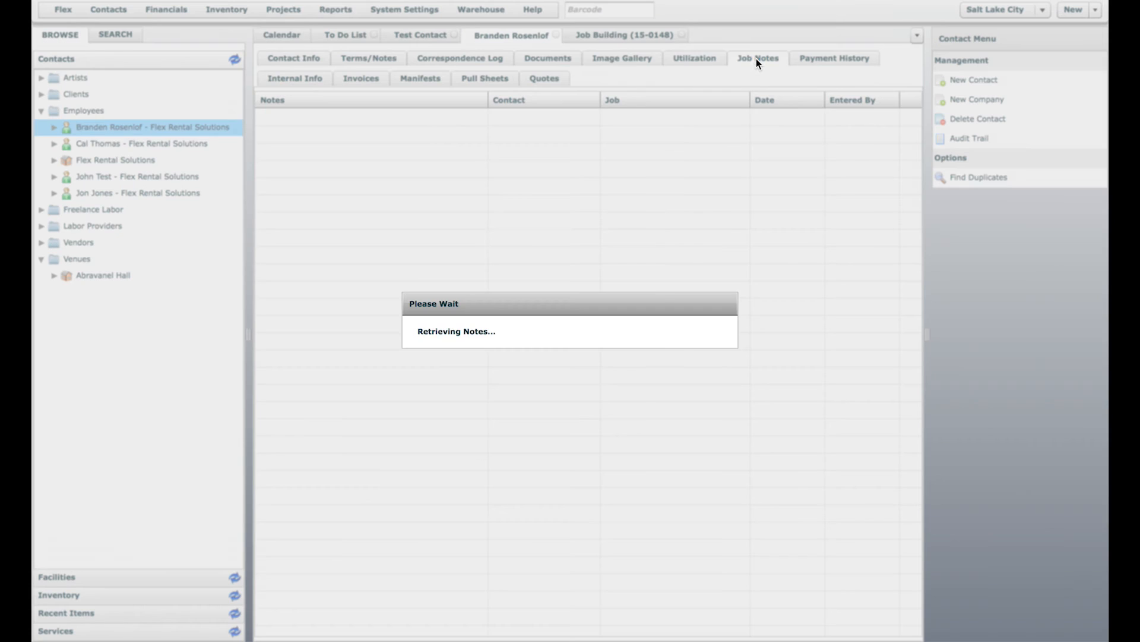
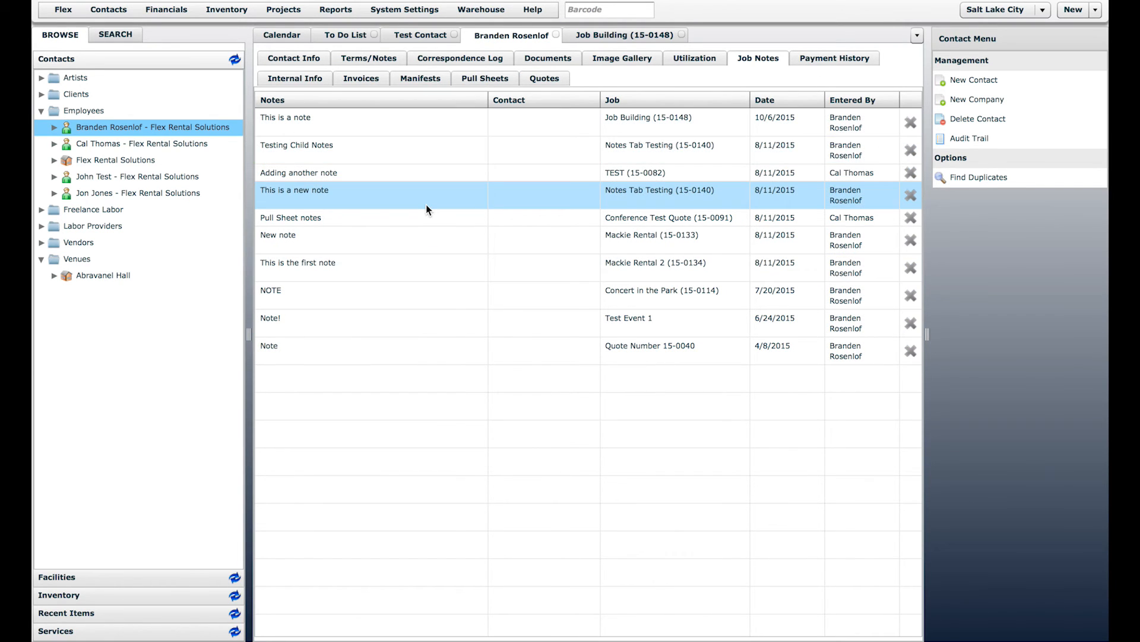
Step: Check the employee's and Test Contact's payment histories, then view Test Contact's Internal Info
left_click(847, 62)
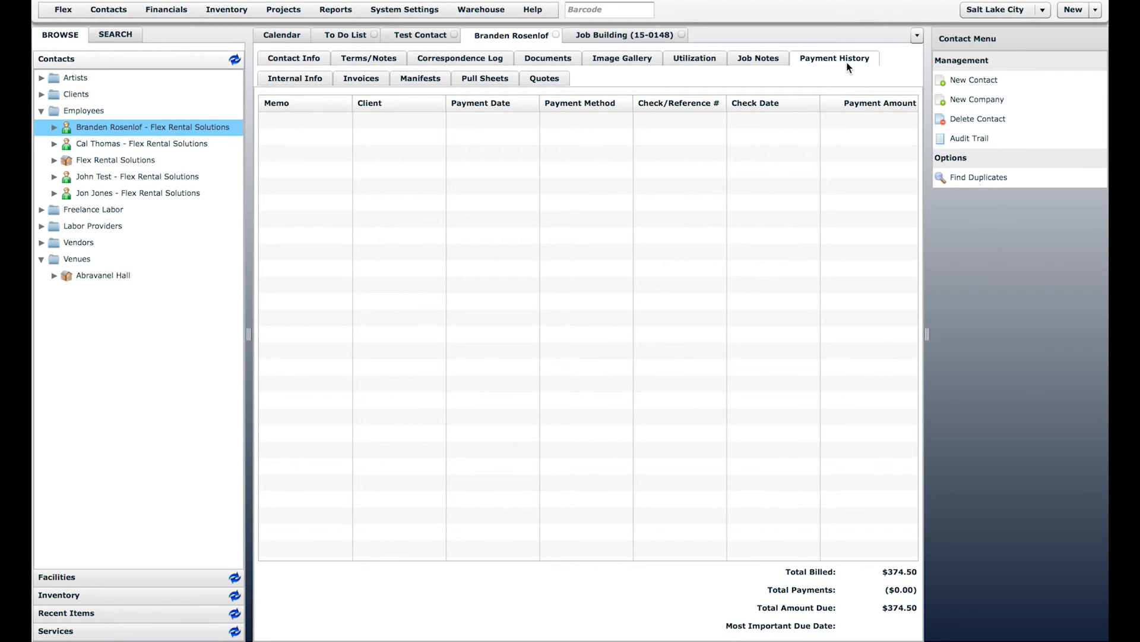
left_click(438, 36)
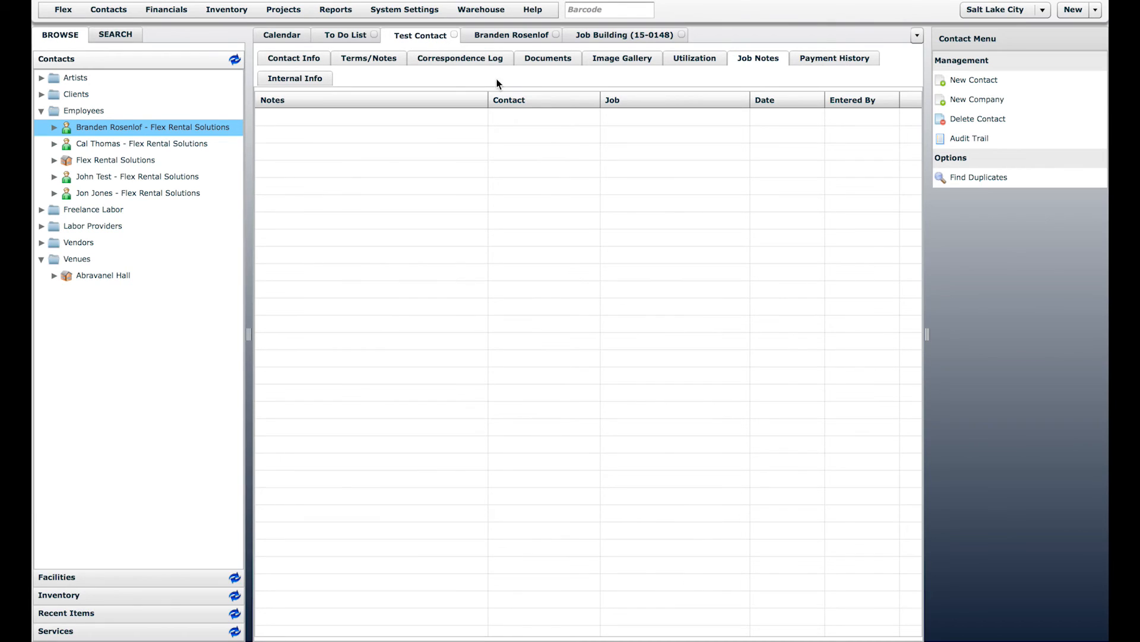
left_click(830, 59)
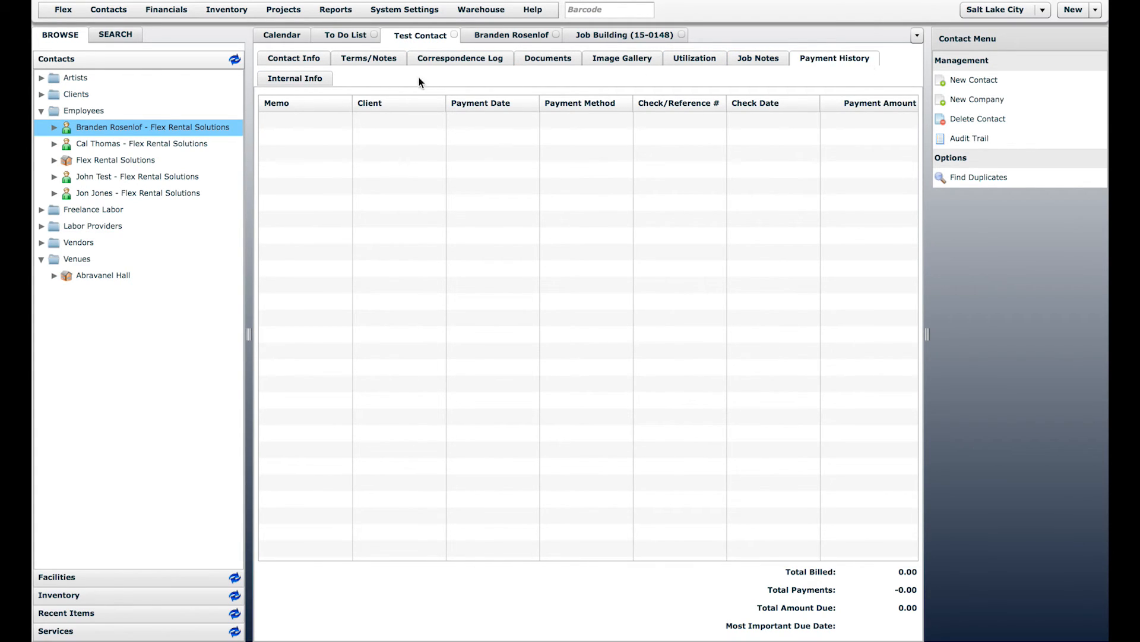
left_click(282, 83)
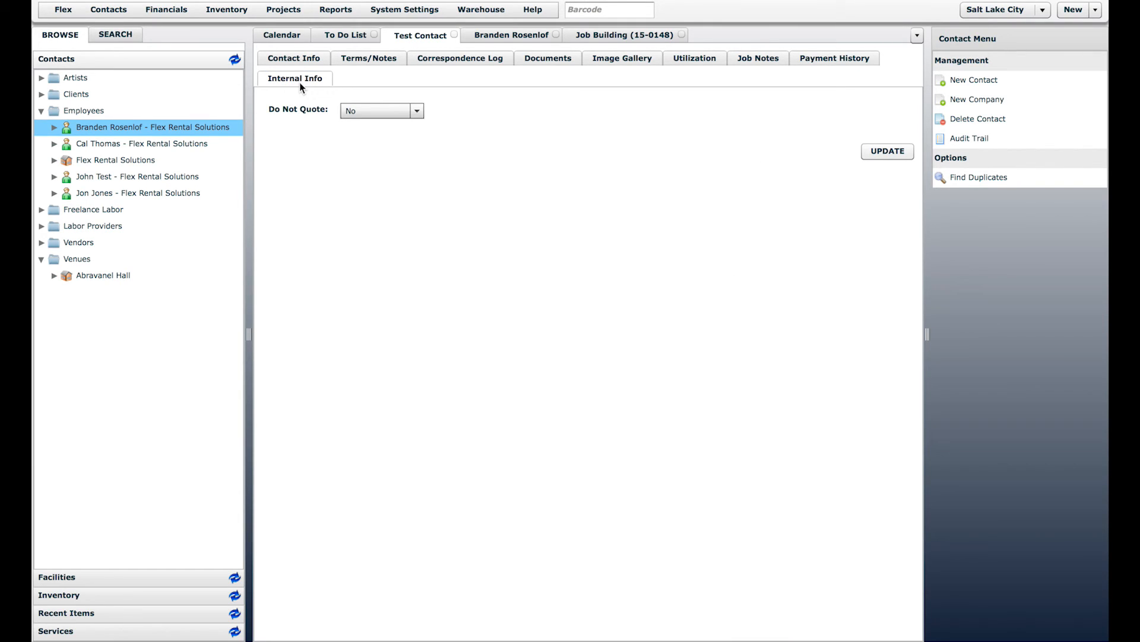
Step: Change Test Contact's Do Not Quote from No to Yes and expand the Clients folder
left_click(382, 109)
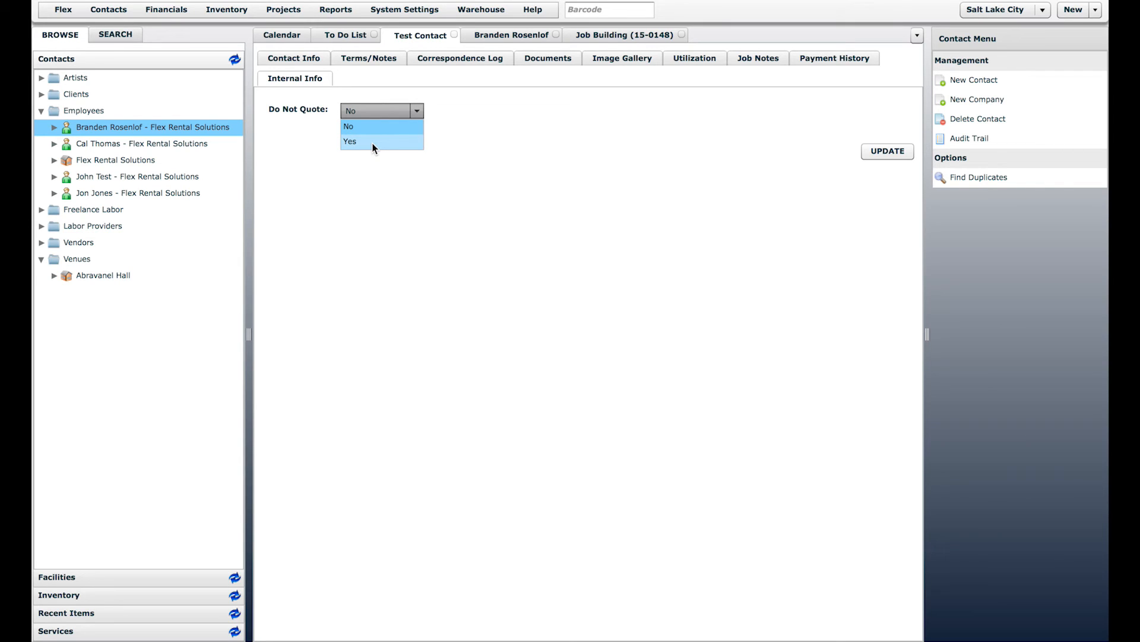
left_click(409, 240)
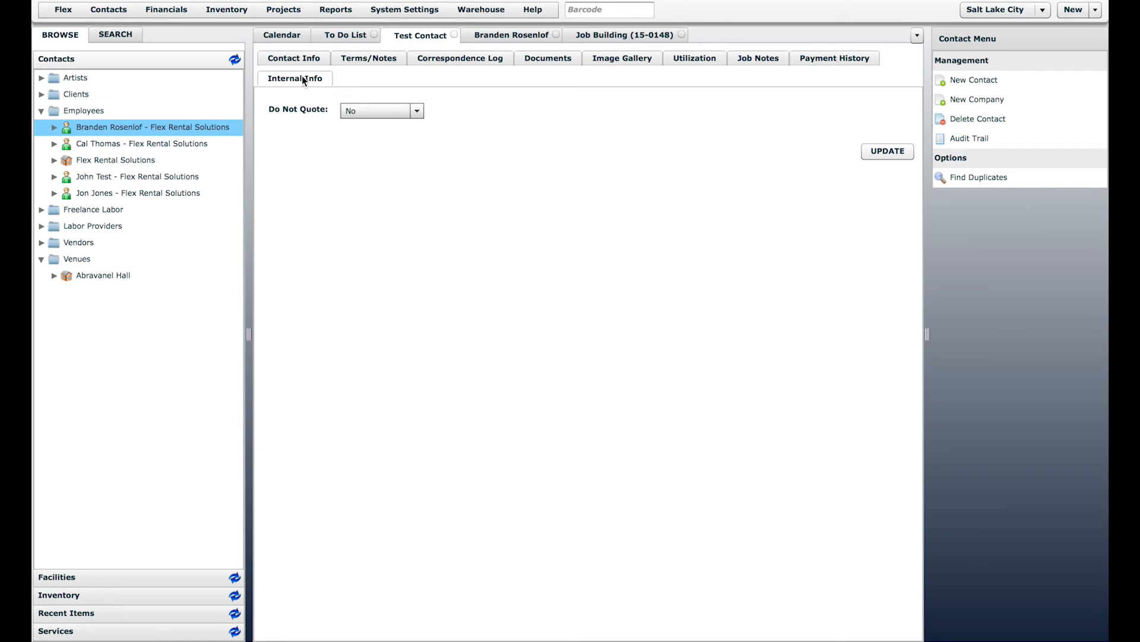
left_click(383, 108)
left_click(380, 143)
left_click(83, 98)
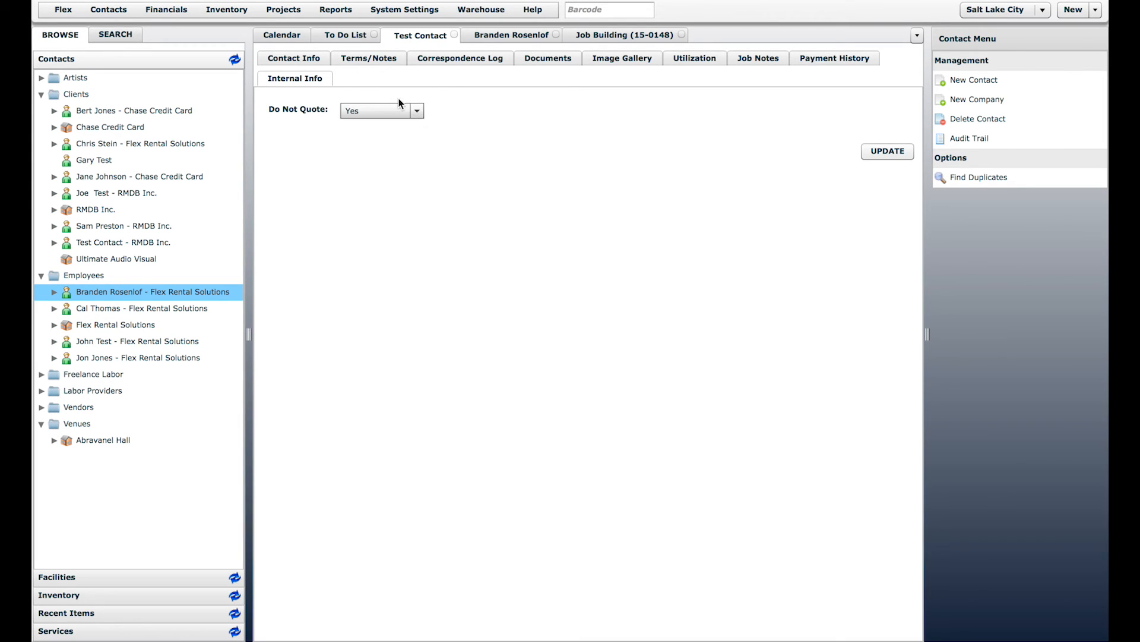
Step: Start a new custom field, inspect its Resource Class options, then discard it
left_click(406, 11)
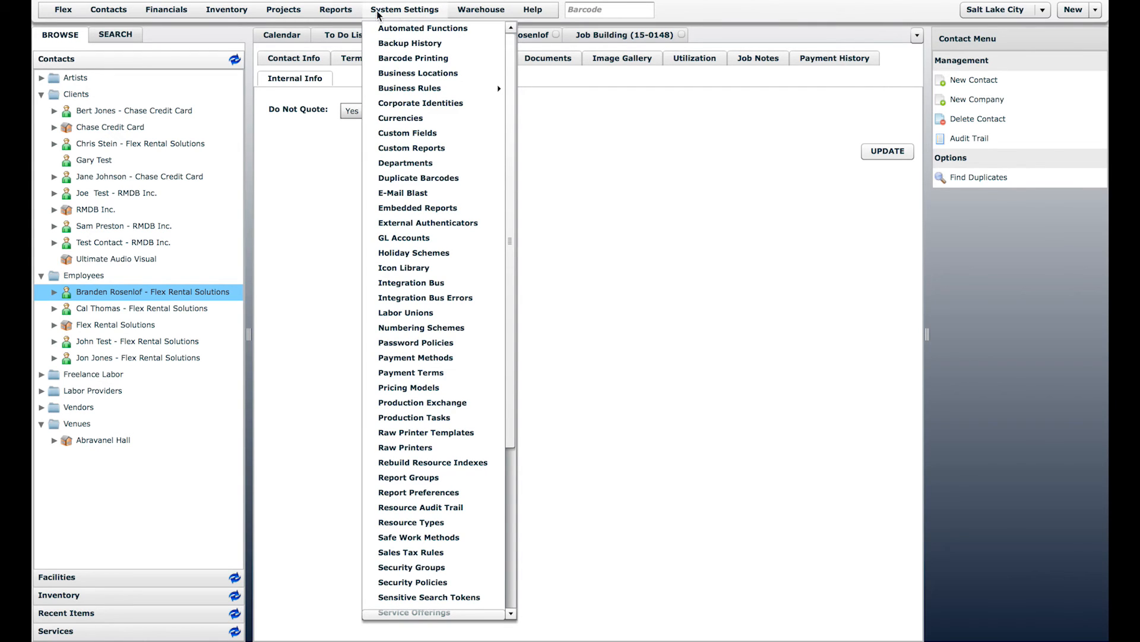
left_click(407, 133)
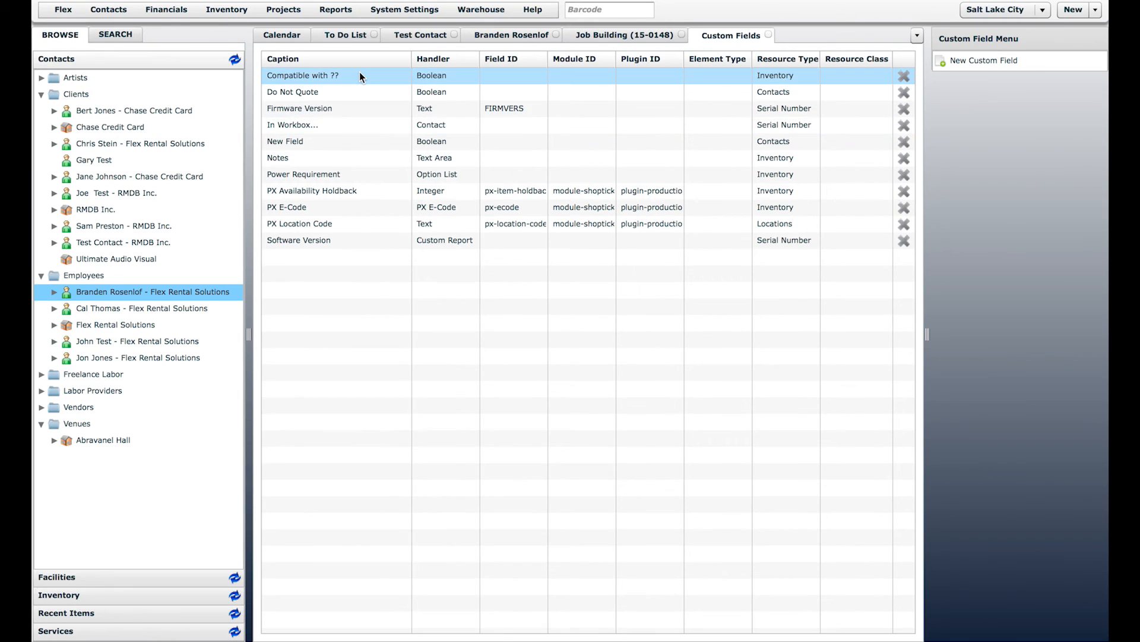
left_click(972, 64)
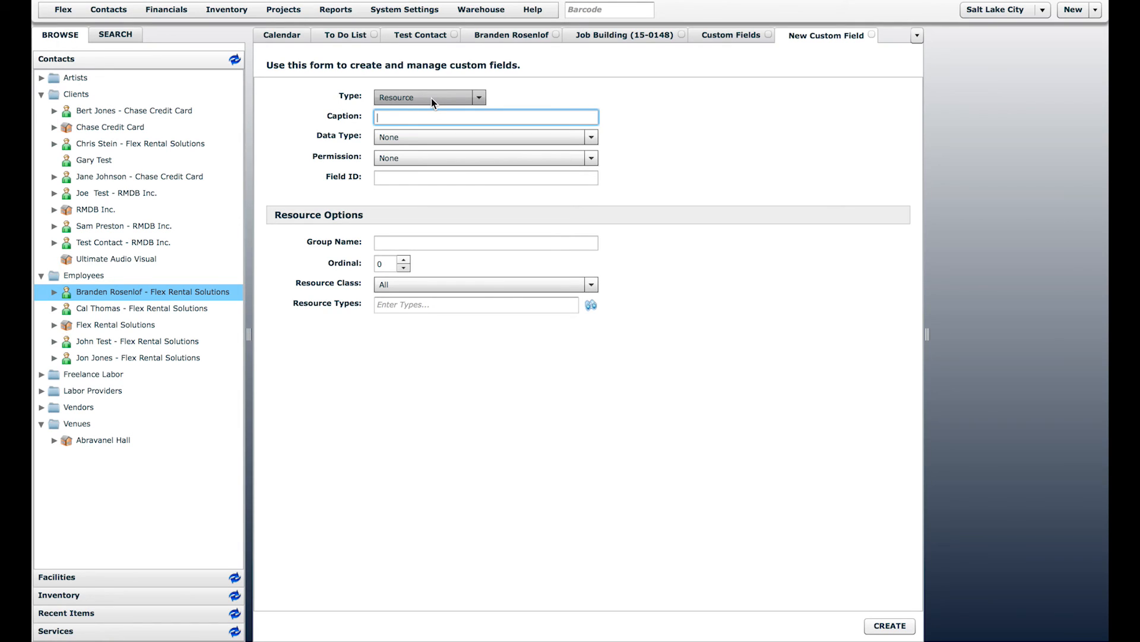
left_click(445, 282)
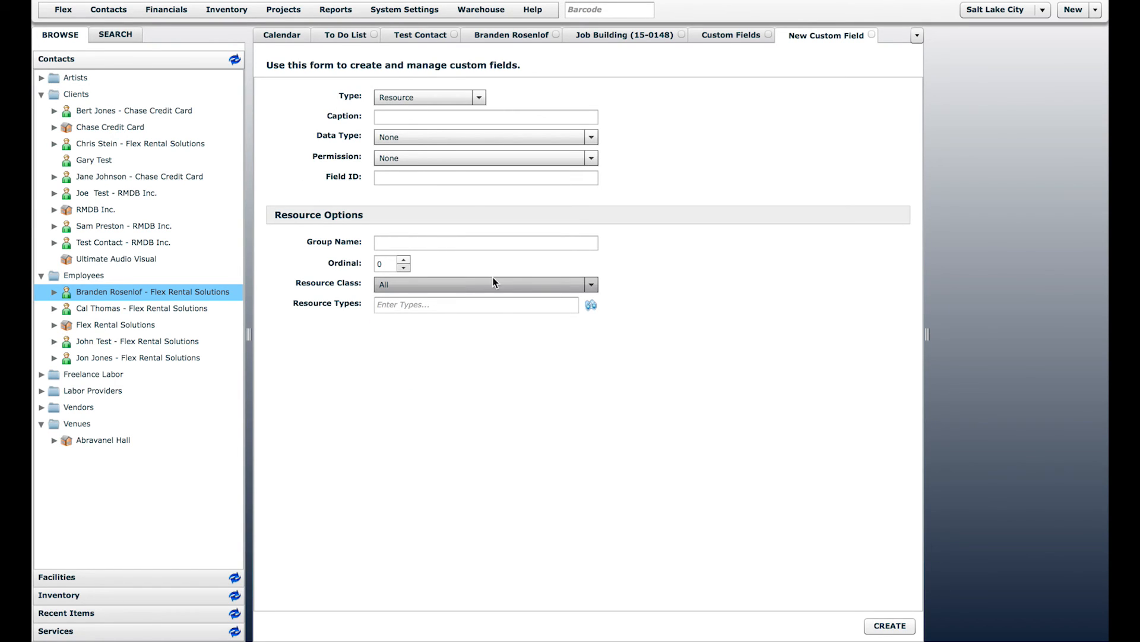
left_click(871, 36)
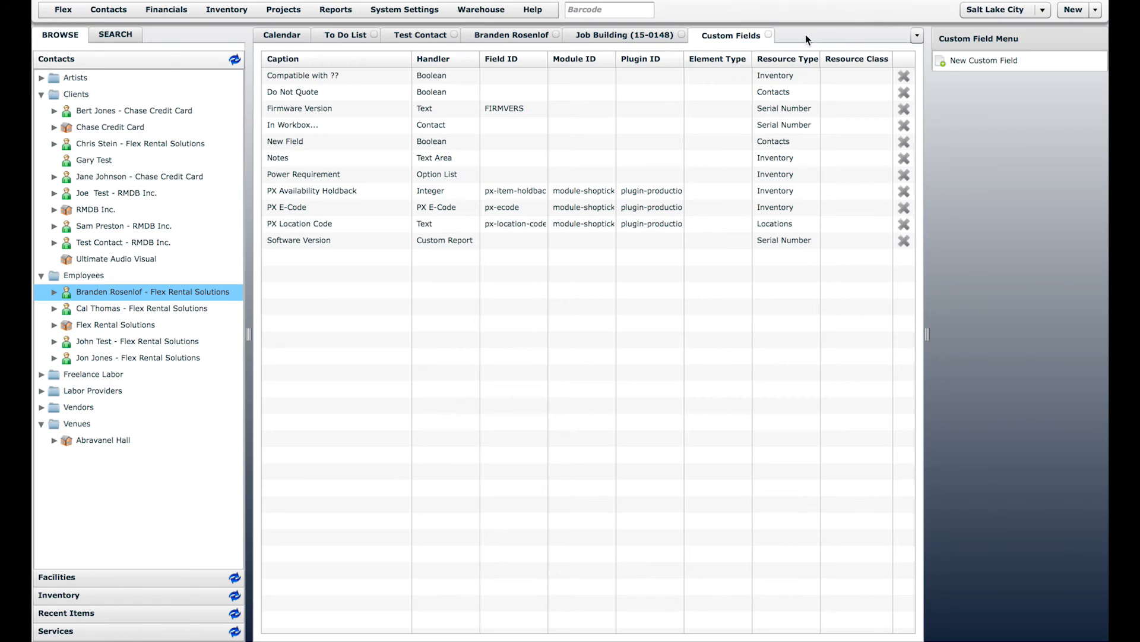
left_click(427, 36)
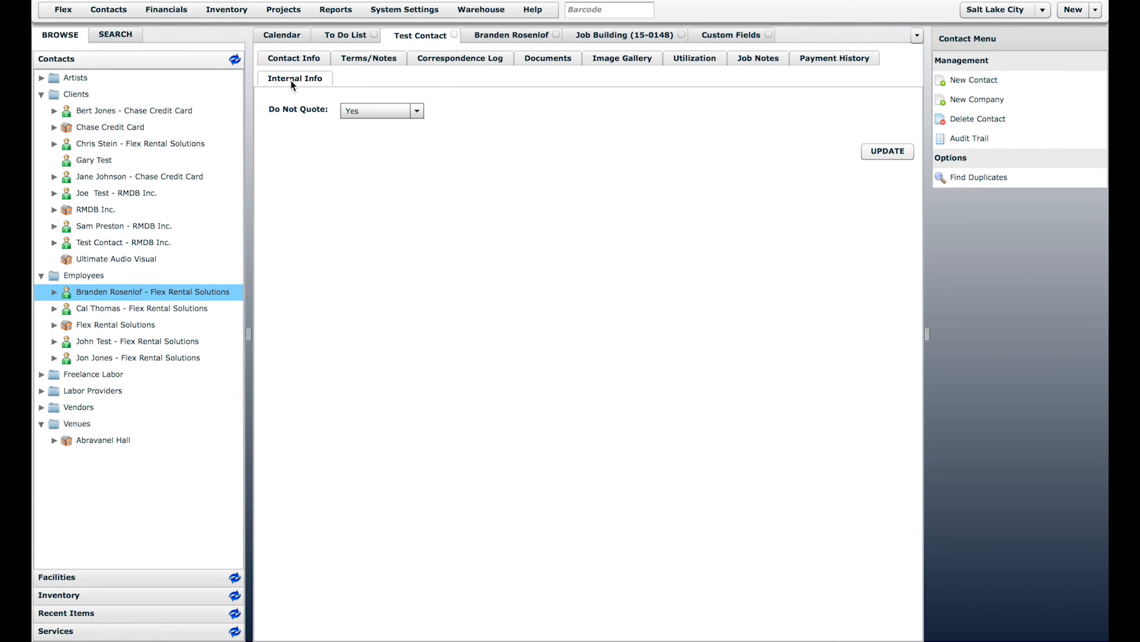
Step: Check the employee's internal info, then close the employee, Custom Fields and Job Building tabs
left_click(495, 35)
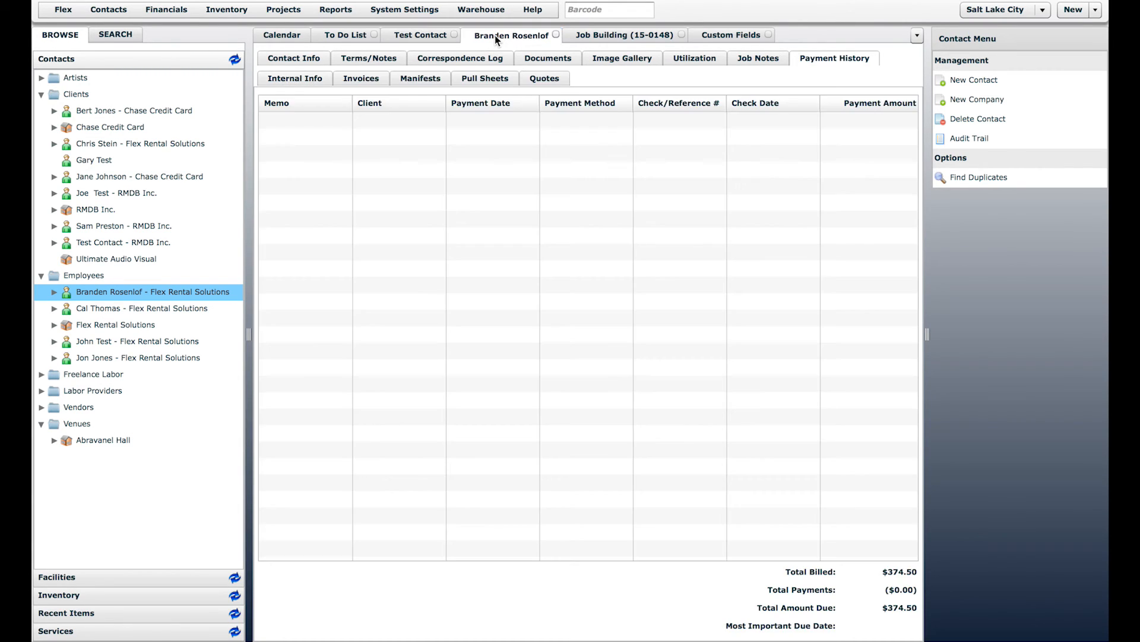
left_click(266, 78)
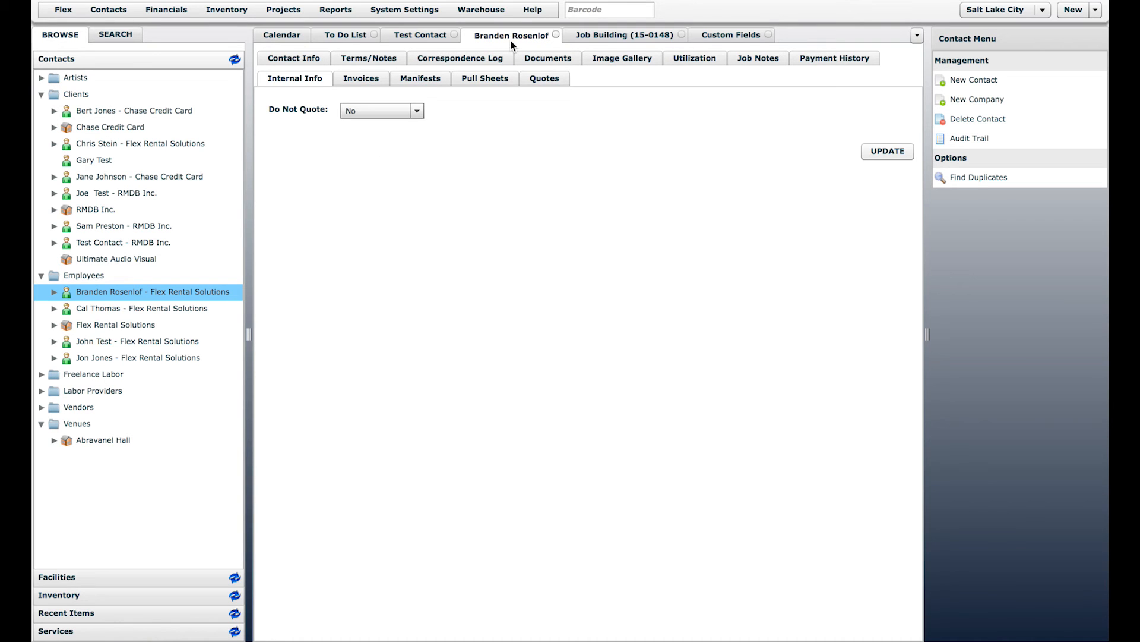
left_click(556, 36)
left_click(621, 36)
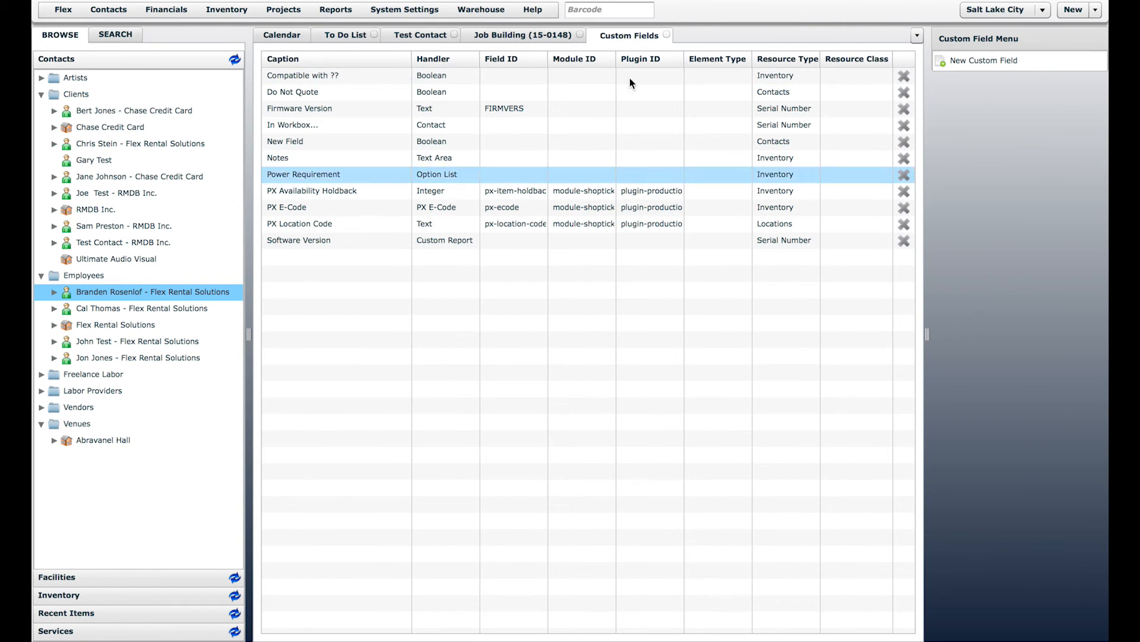
left_click(667, 34)
left_click(581, 35)
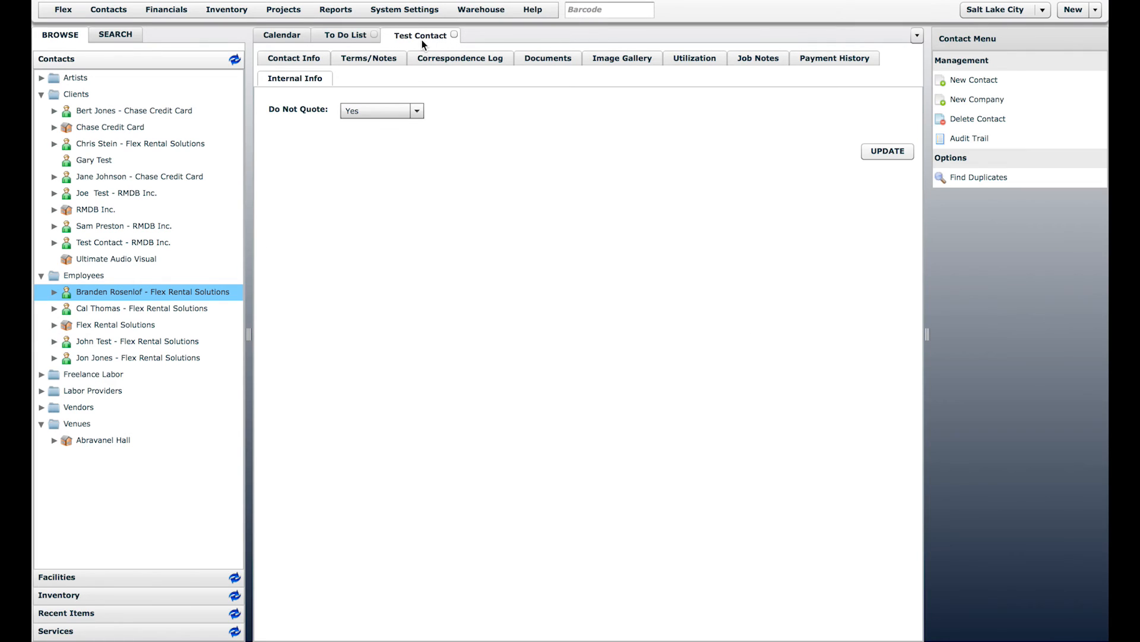
left_click(360, 74)
double_click(112, 112)
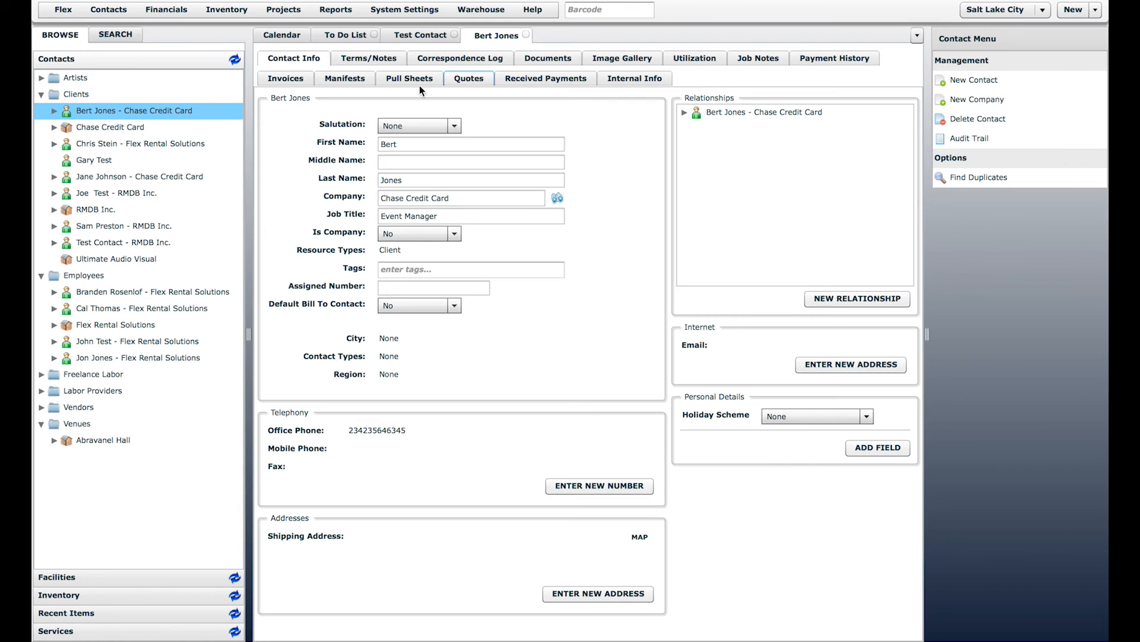
left_click(469, 79)
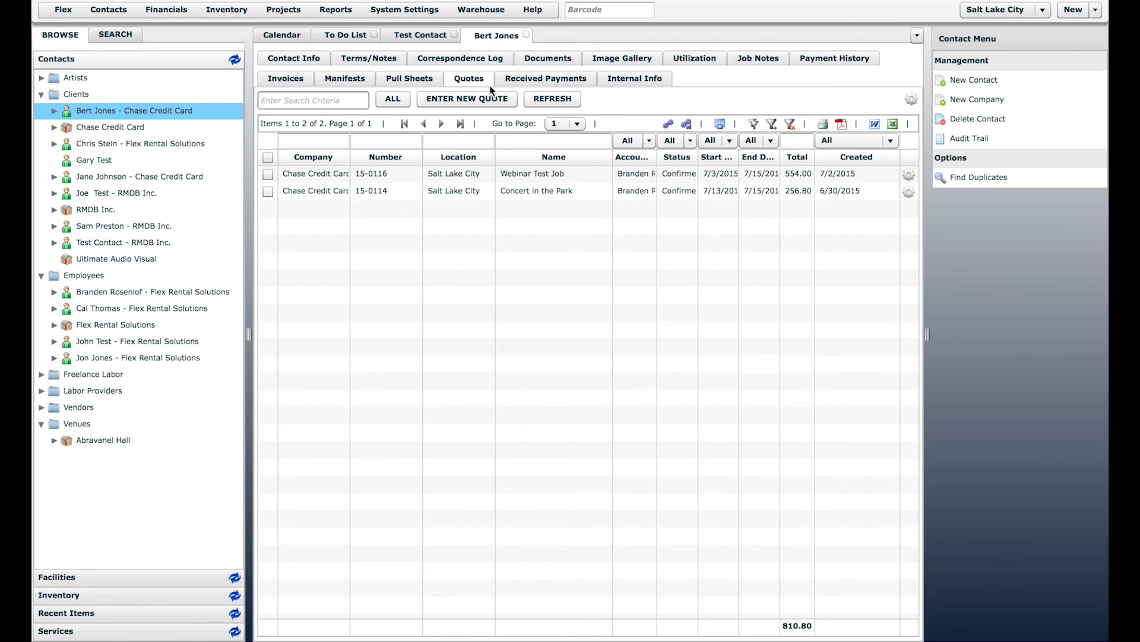
left_click(342, 177)
left_click(532, 77)
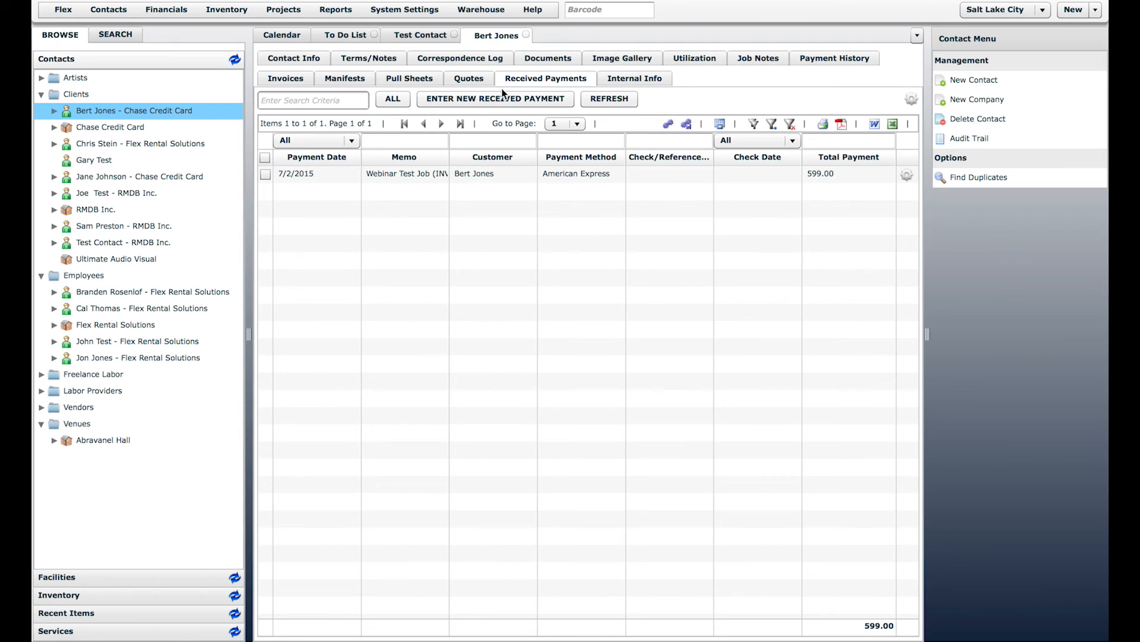
left_click(527, 35)
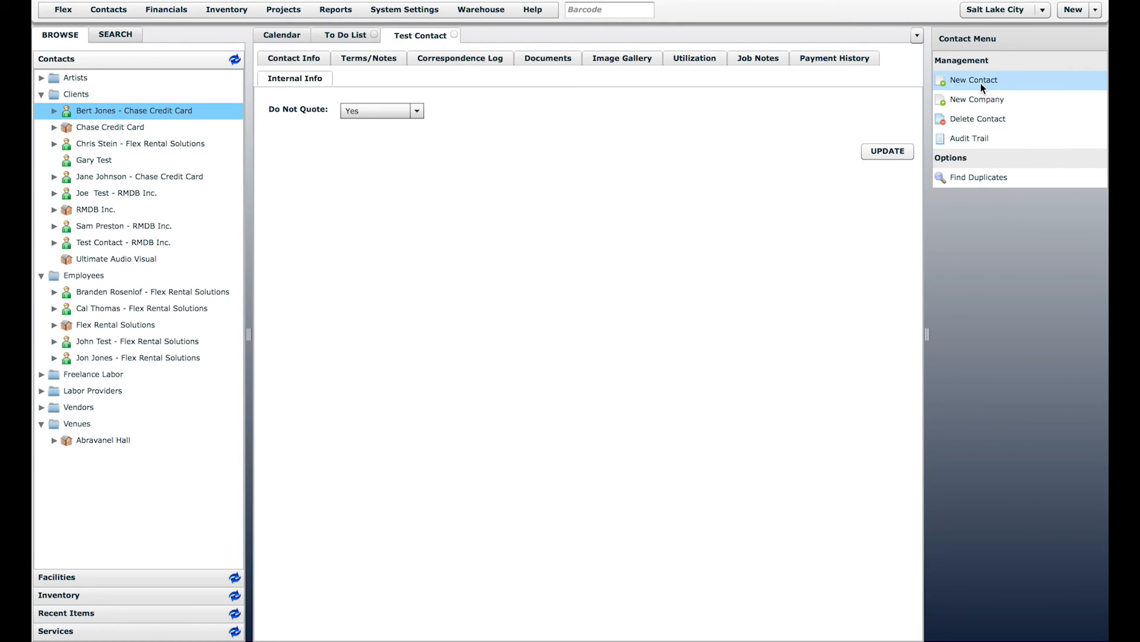
Step: Review the Test Contact's audit trail, then close it and the Test Contact record
left_click(975, 138)
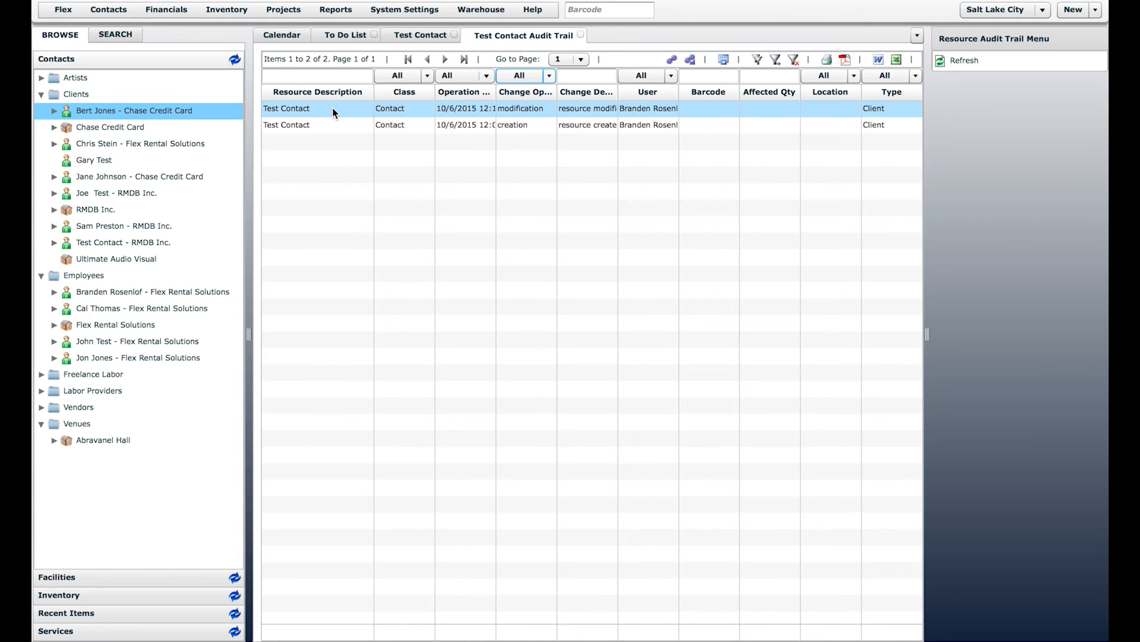
left_click(580, 34)
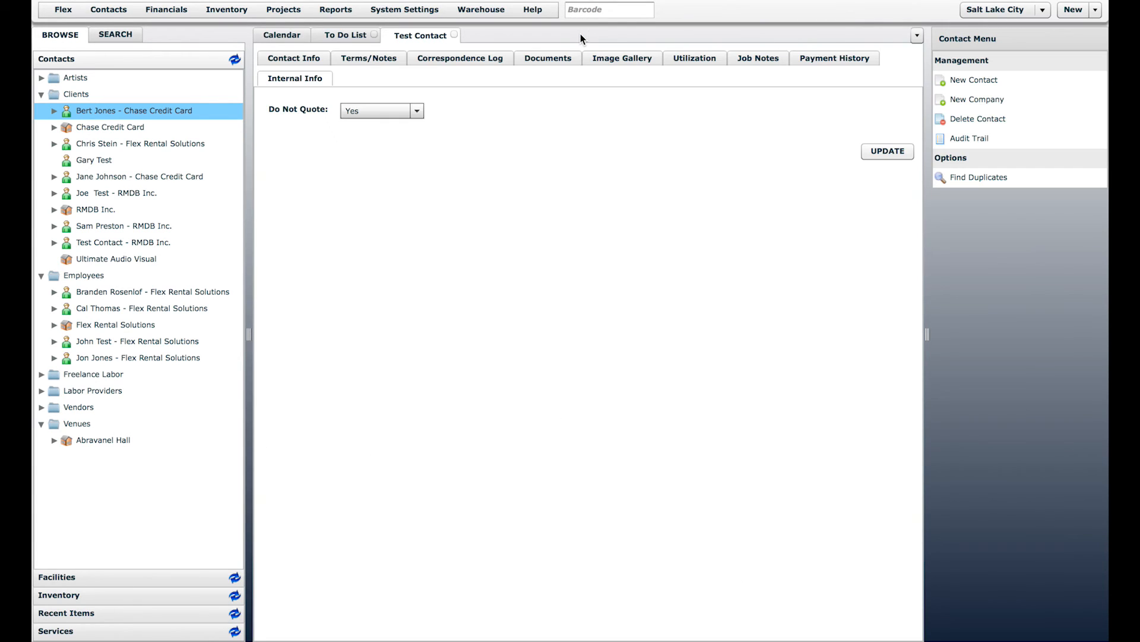
left_click(455, 34)
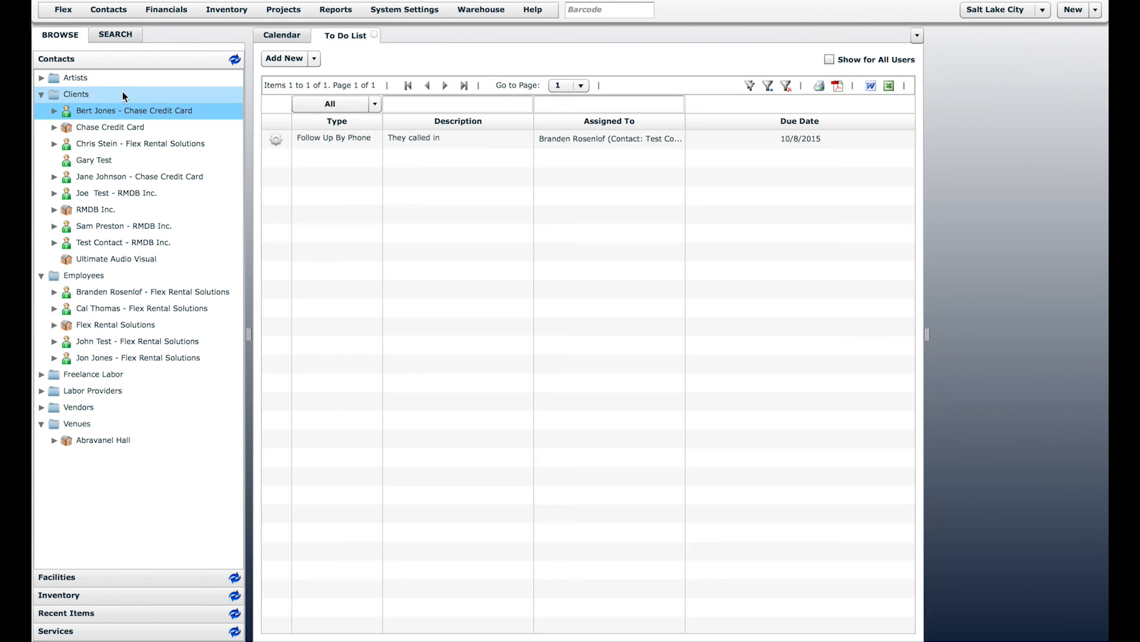
Step: Collapse the Clients and Employees folders and list all 20 contacts in Contact Manager
left_click(41, 94)
left_click(40, 111)
left_click(122, 17)
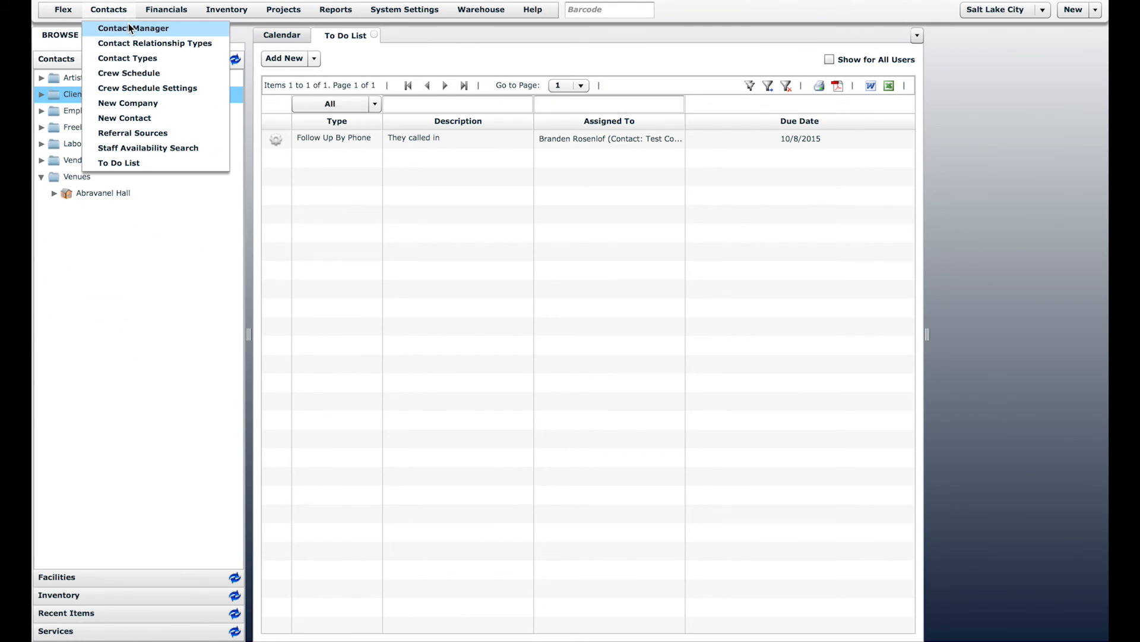
left_click(127, 29)
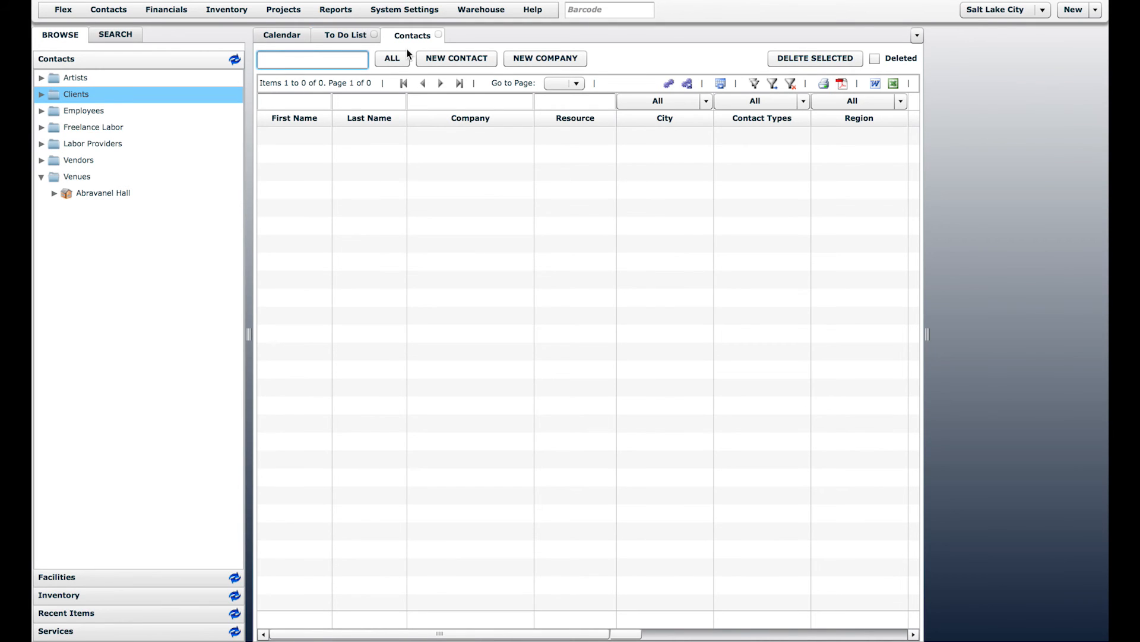
left_click(390, 58)
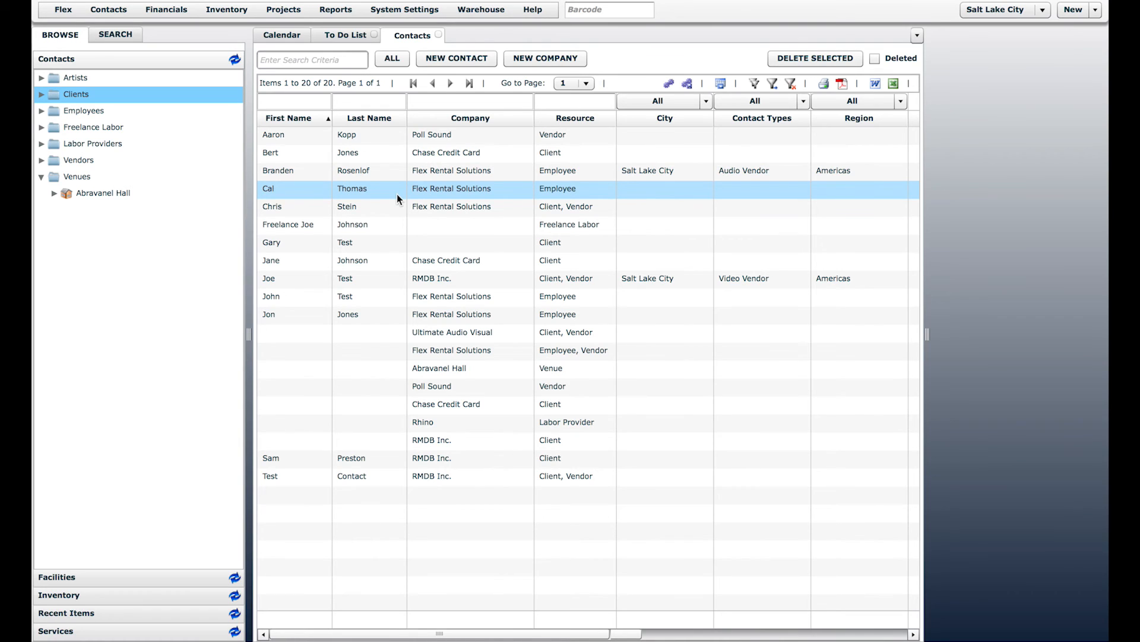
left_click(316, 58)
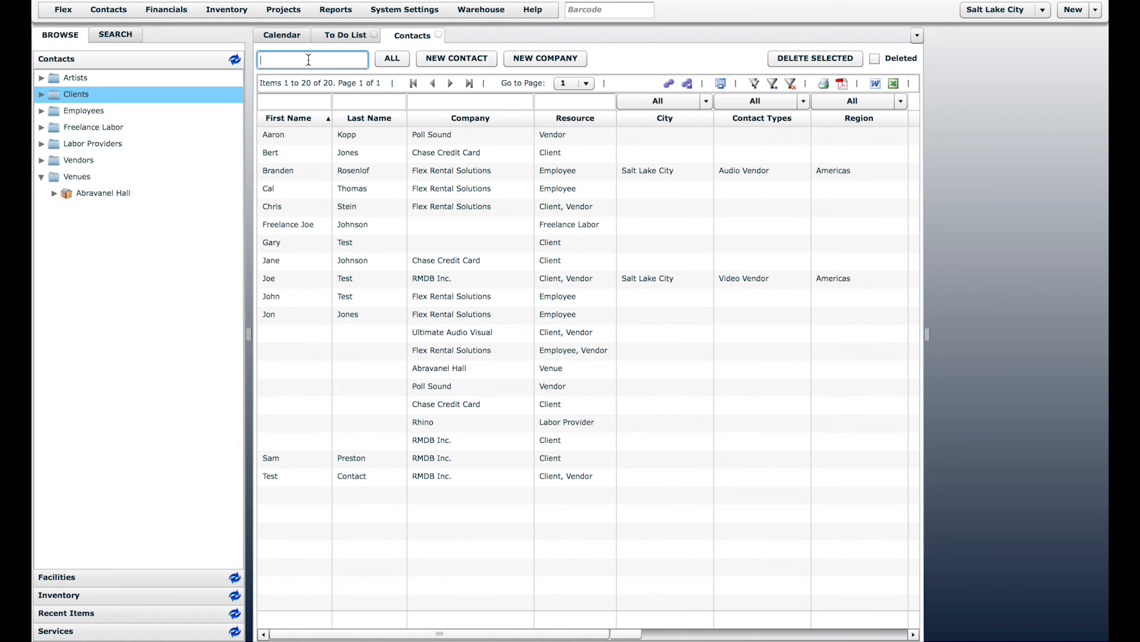
left_click_drag(597, 633, 445, 613)
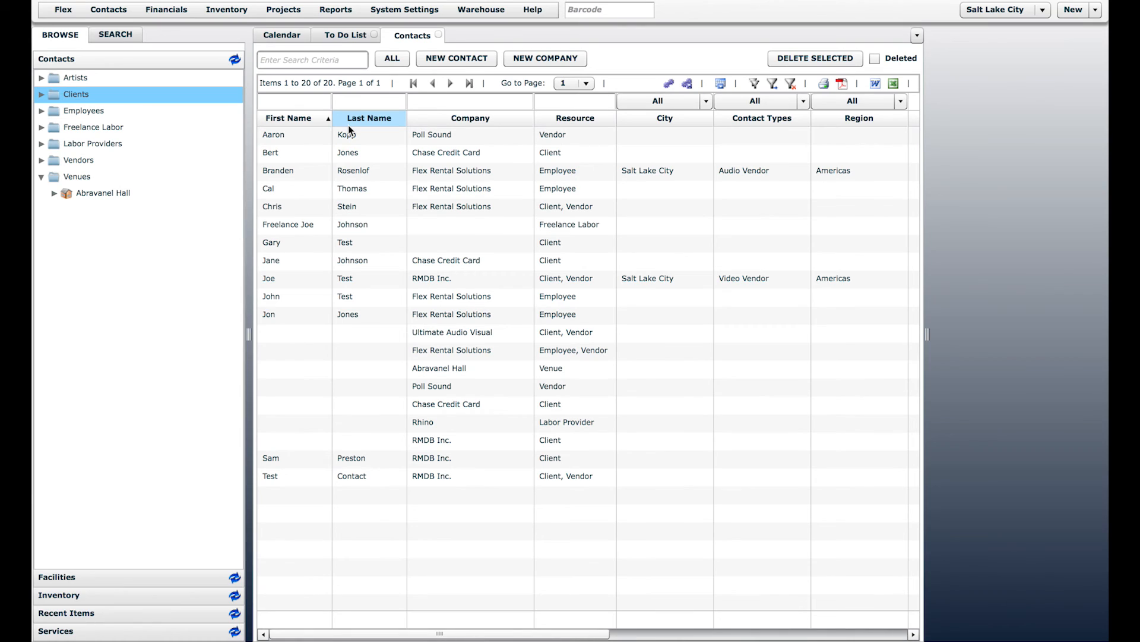
Step: Hide the Fax column from the Contacts grid and save the grid layout preferences
left_click(677, 88)
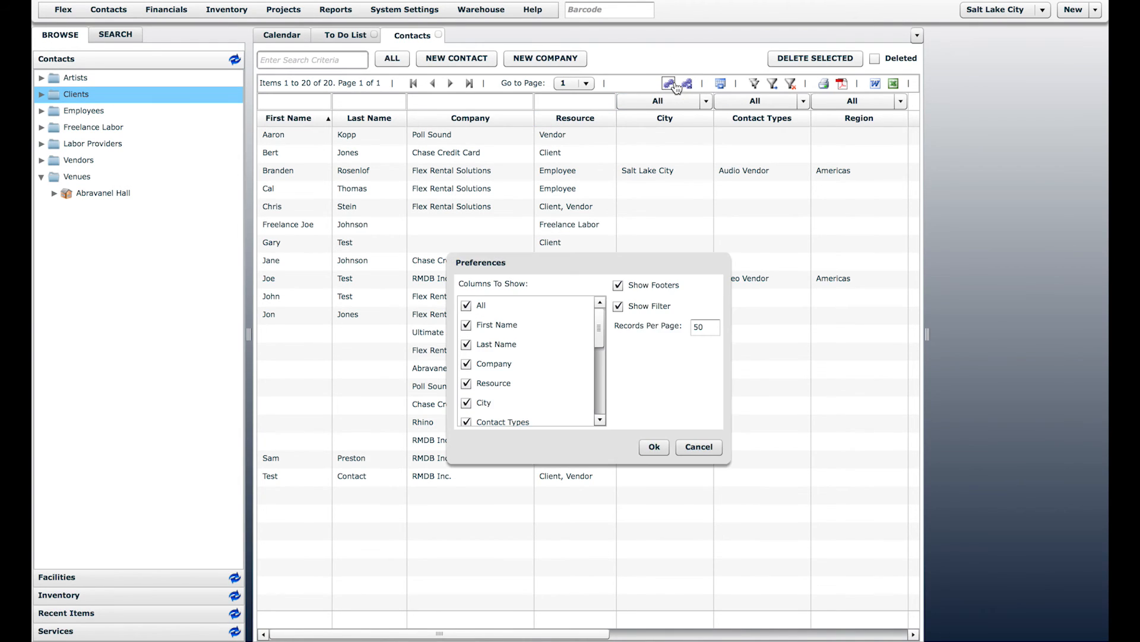
left_click_drag(598, 329, 599, 410)
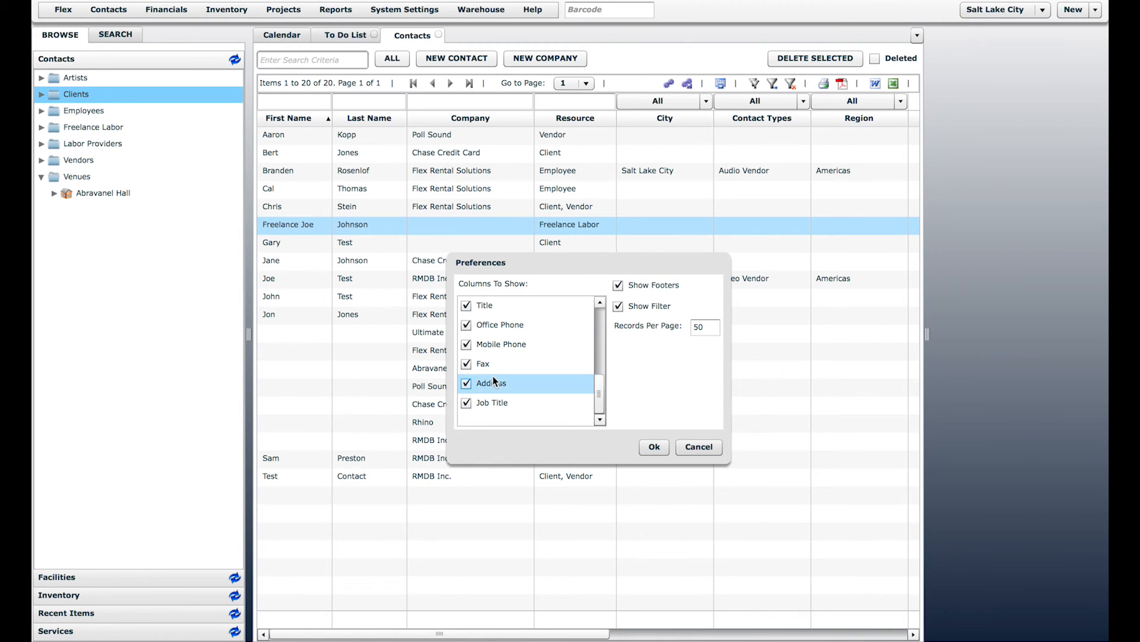
left_click(466, 364)
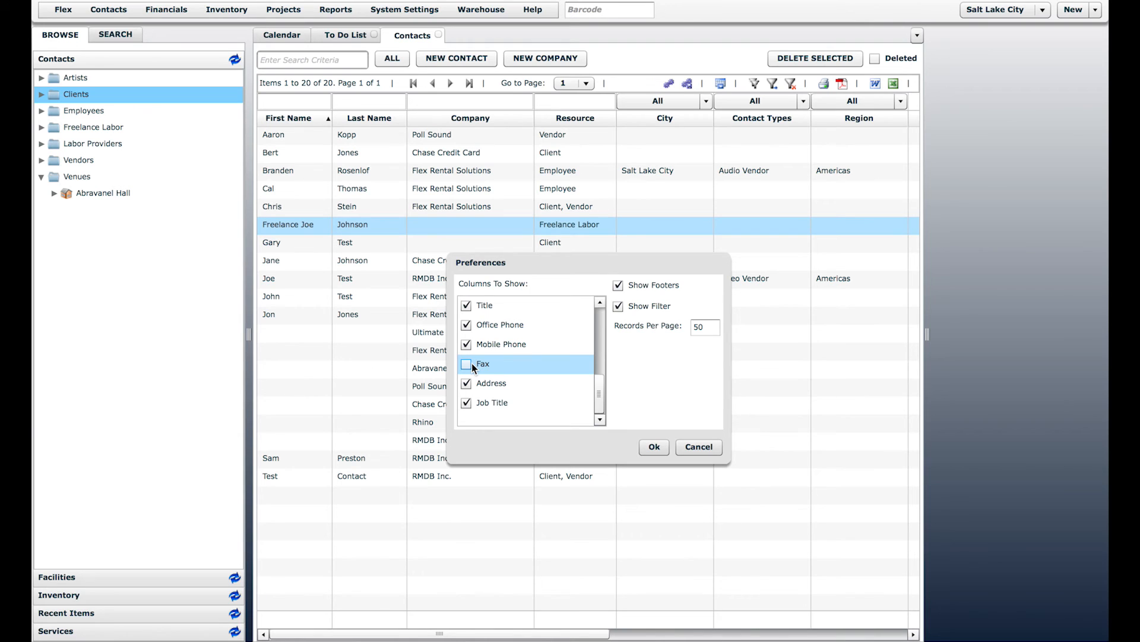
left_click(663, 450)
left_click_drag(615, 632, 554, 624)
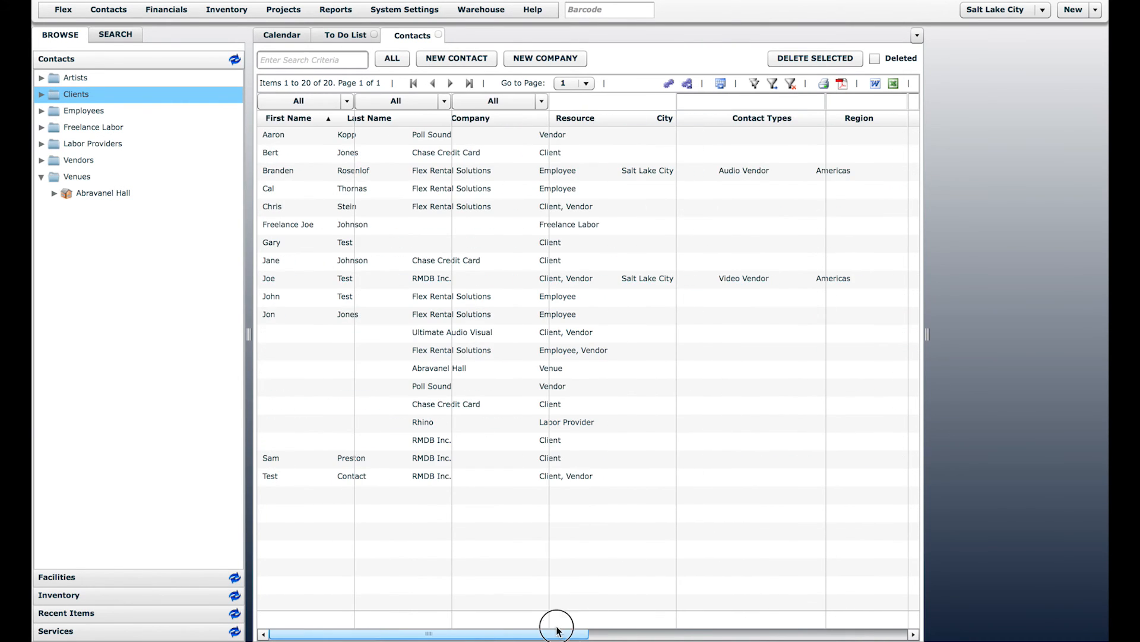
left_click(668, 85)
mouse_move(599, 327)
left_mouse_down()
mouse_move(600, 383)
mouse_move(600, 326)
left_mouse_up()
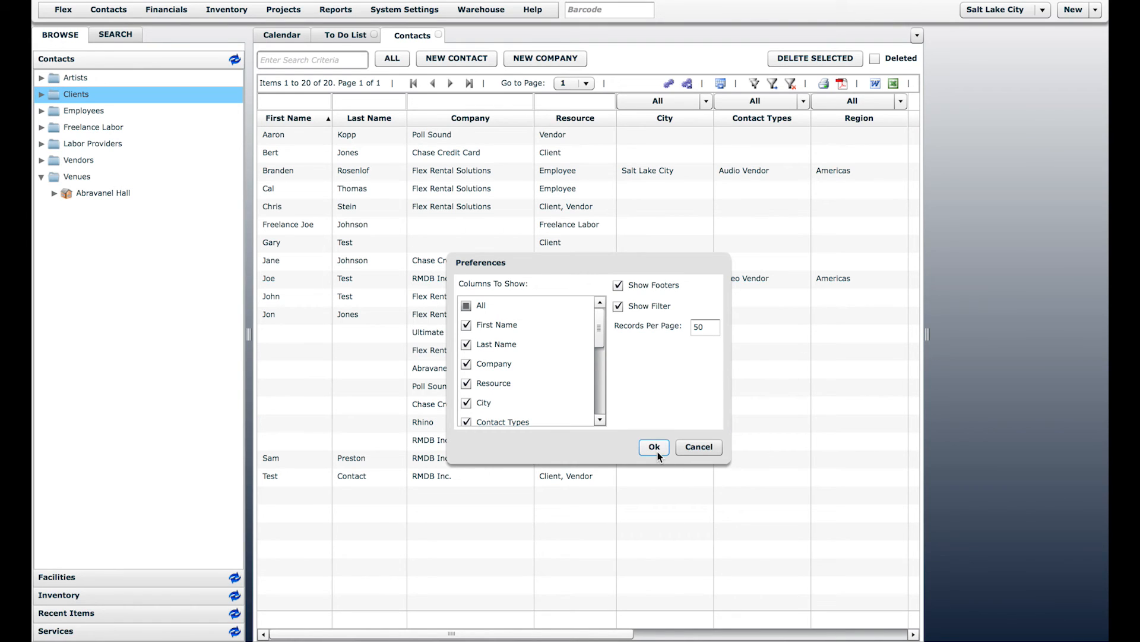
left_click(701, 450)
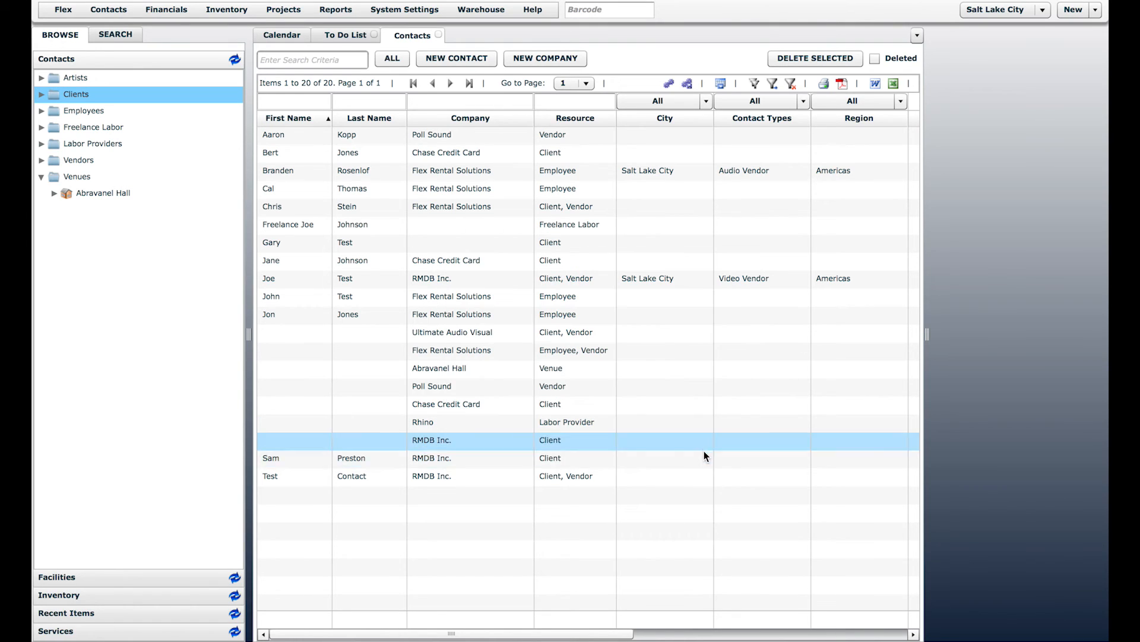
left_click(687, 83)
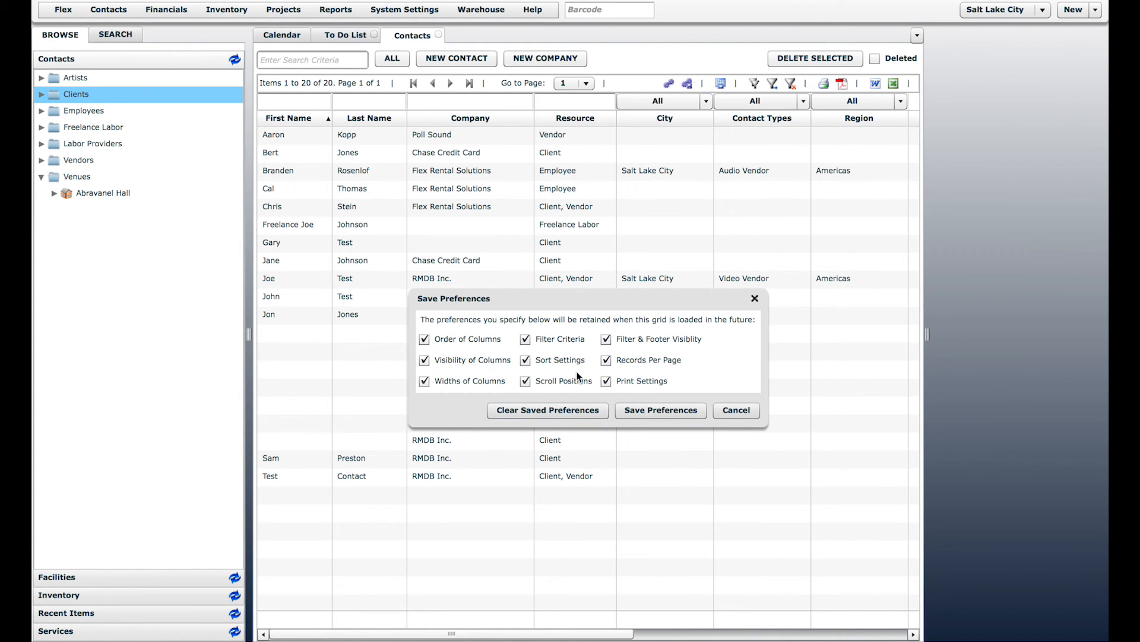
left_click(646, 409)
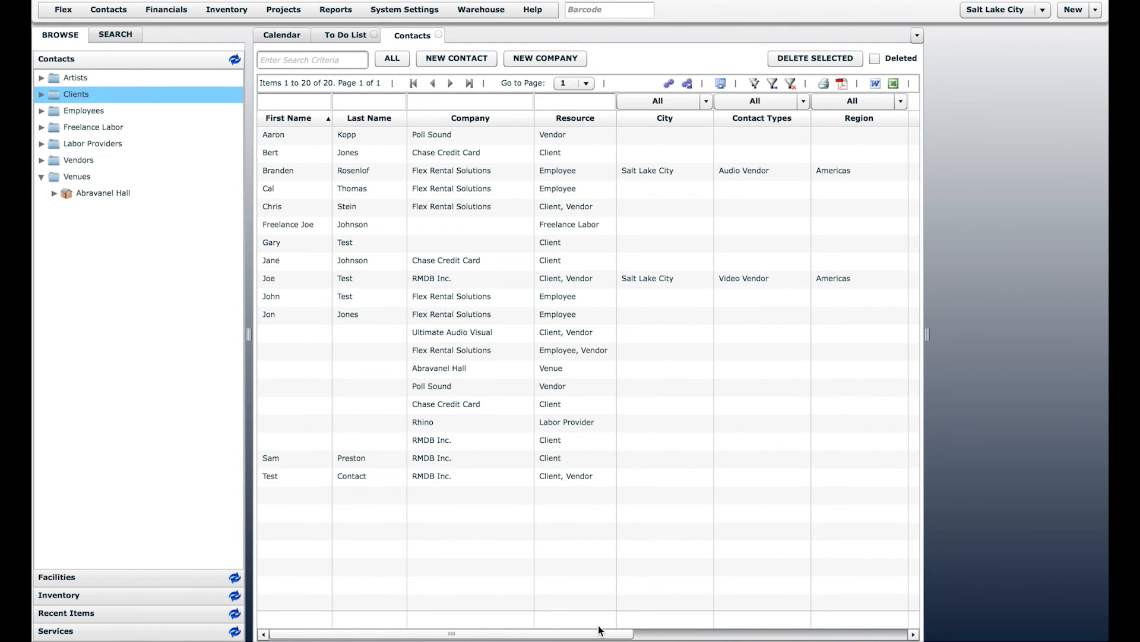
Step: Look over the New Contact form's Contact Type list, then open the Chase Credit Card client record
left_click_drag(592, 633, 689, 633)
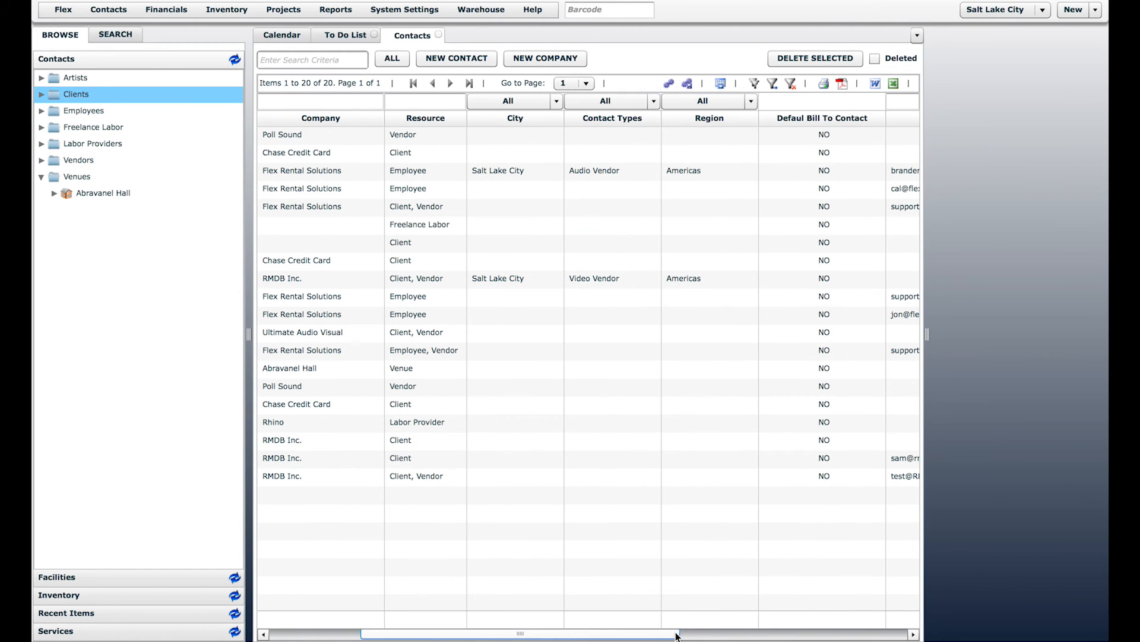
left_click(567, 260)
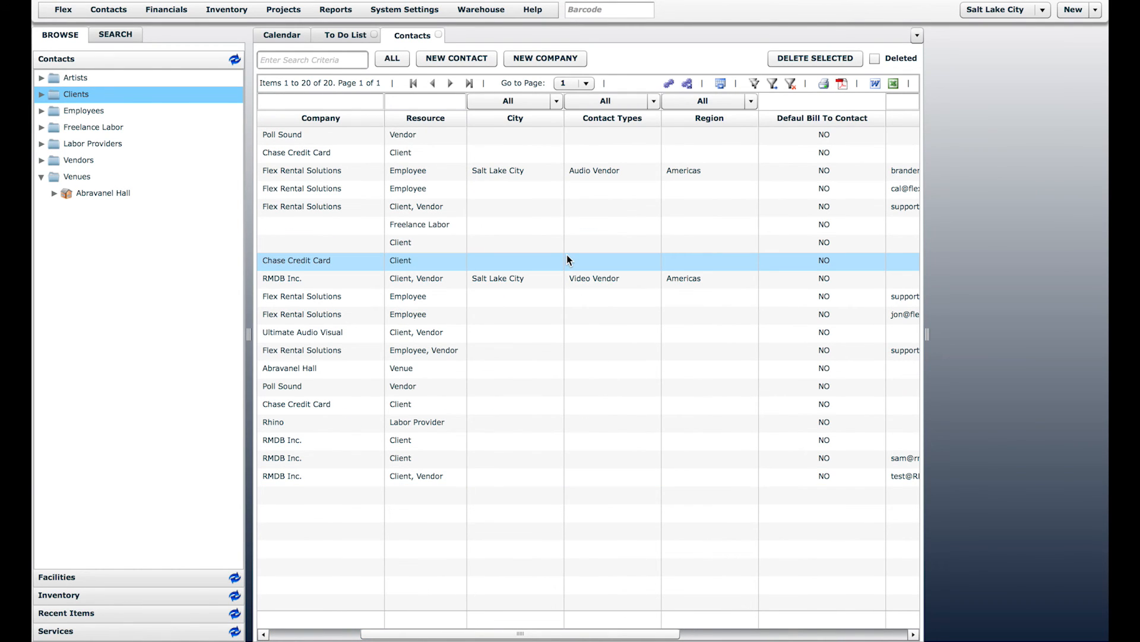
left_click(108, 10)
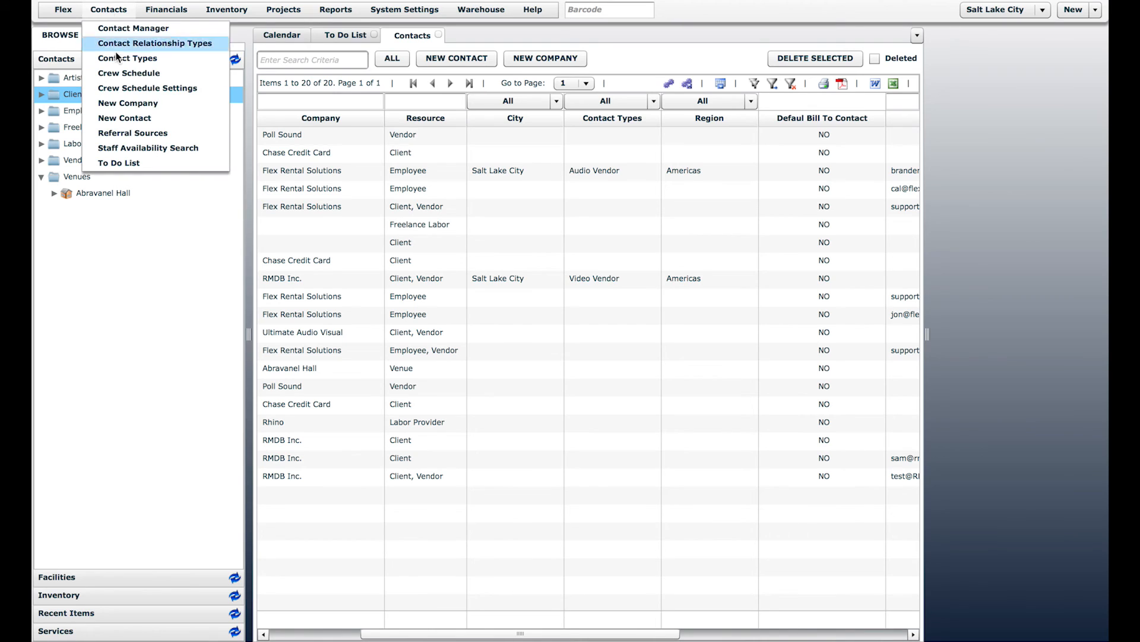
left_click(123, 114)
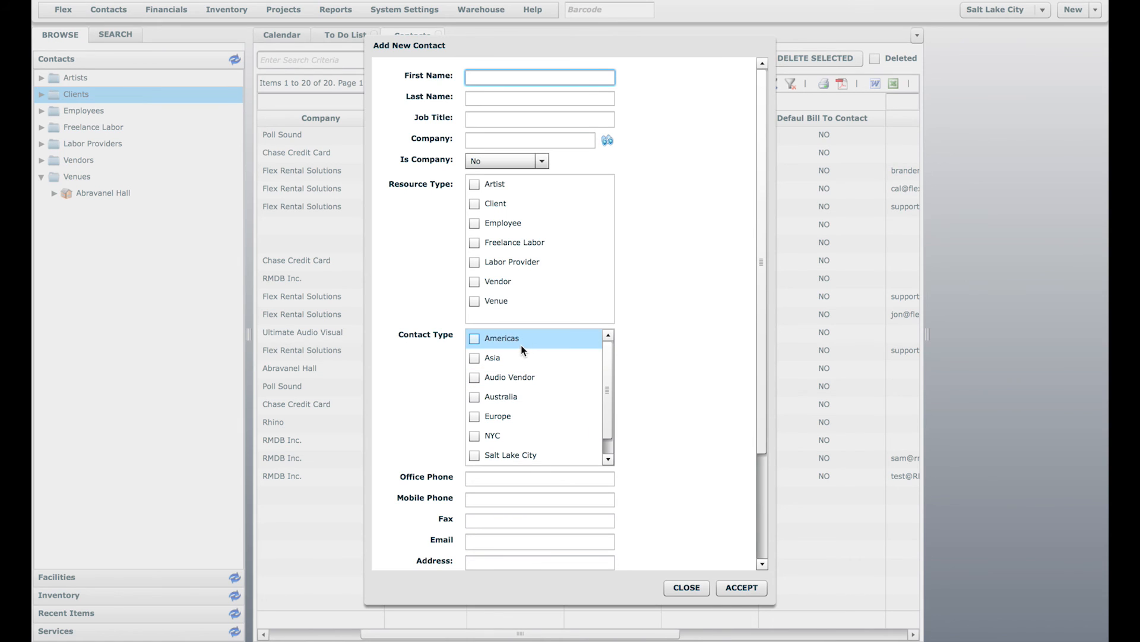
left_click(686, 587)
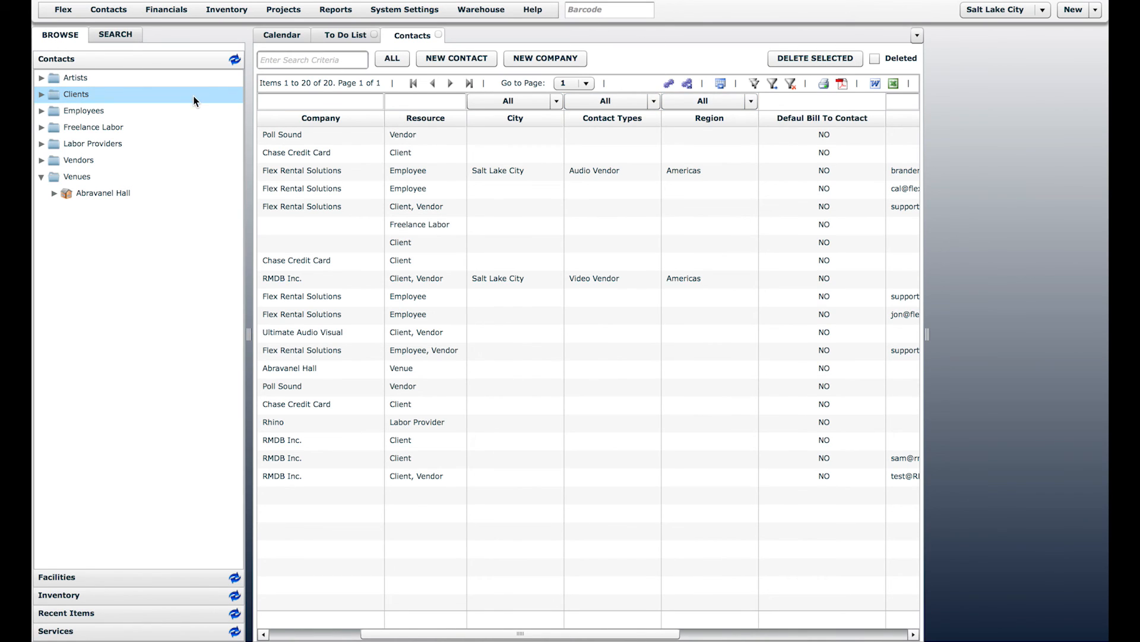
left_click(41, 94)
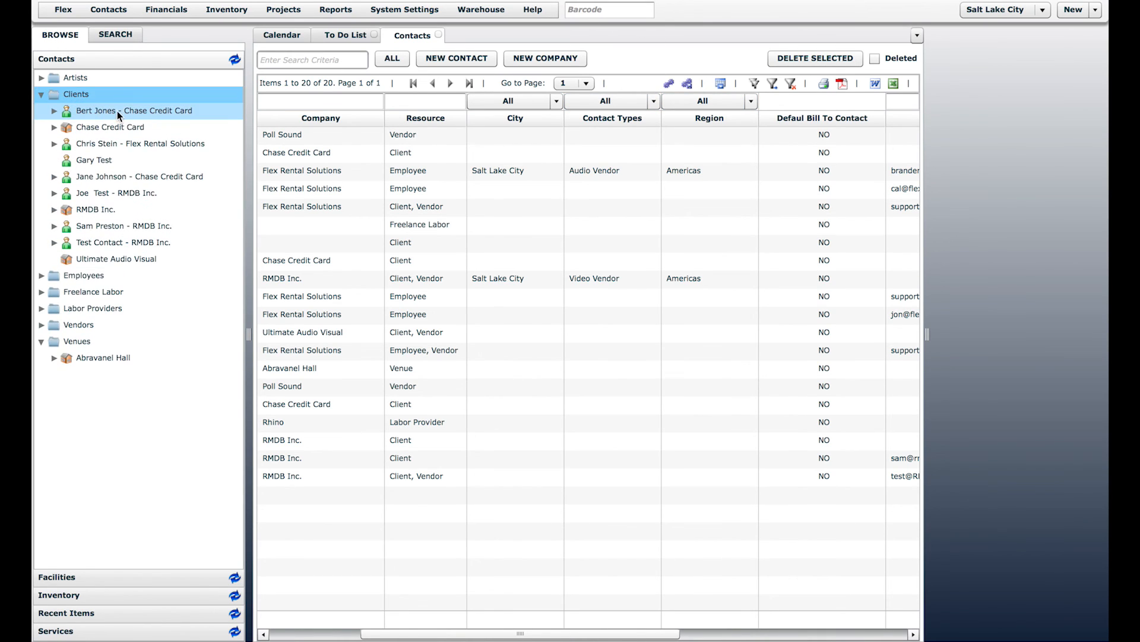
double_click(120, 110)
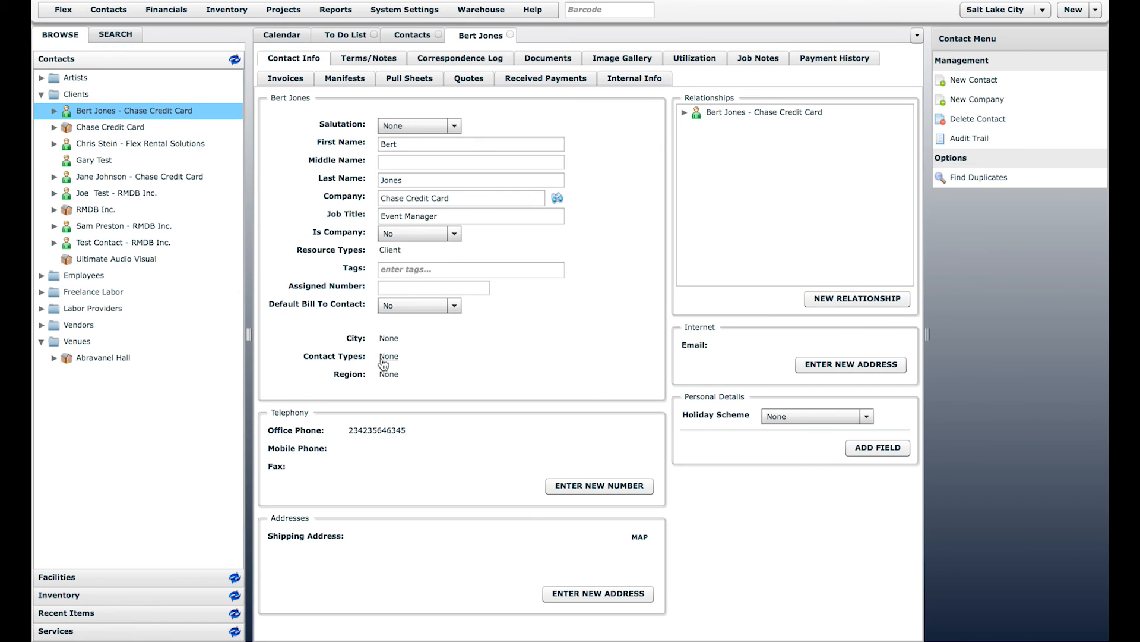
Step: Leave Chase Credit Card's Contact Types unchanged and open the Poll Sound vendor record
left_click(383, 358)
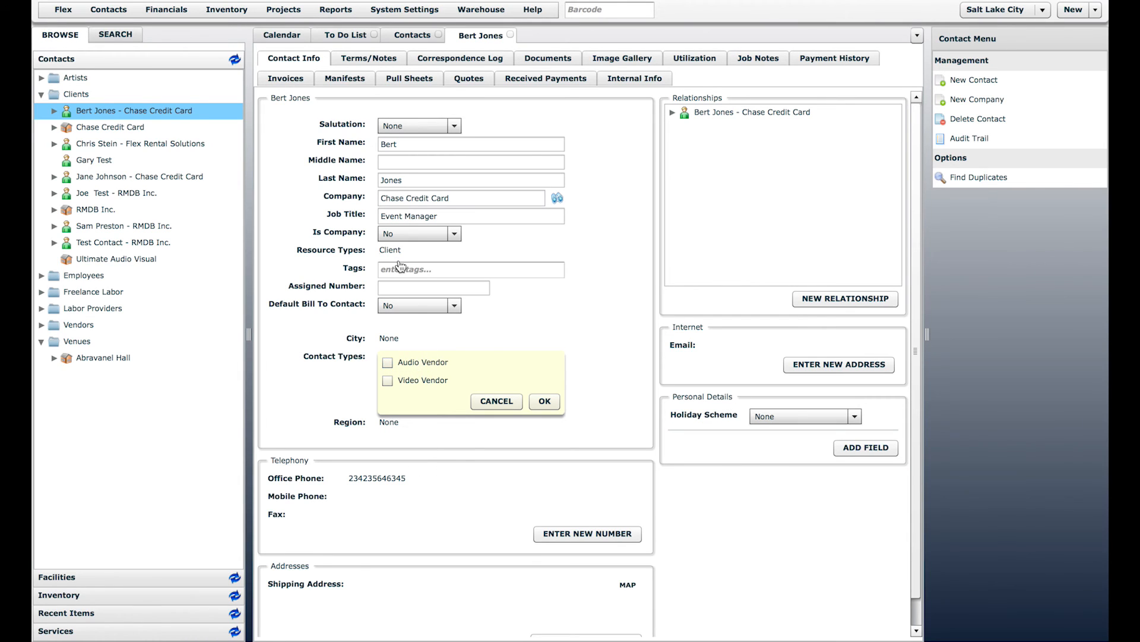
left_click(488, 400)
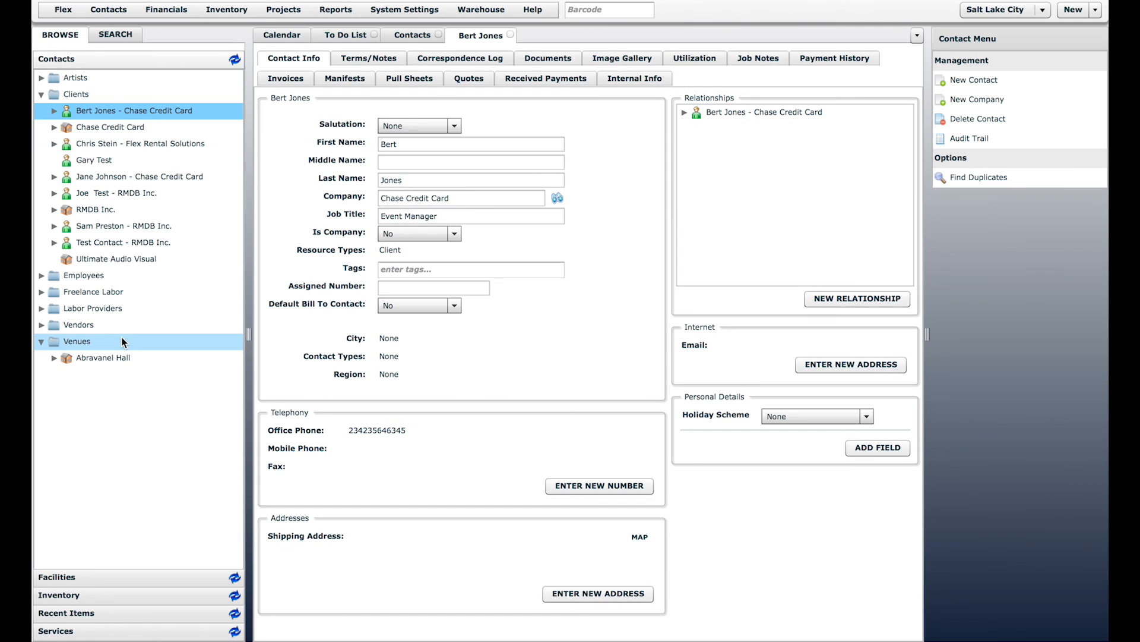
left_click(42, 325)
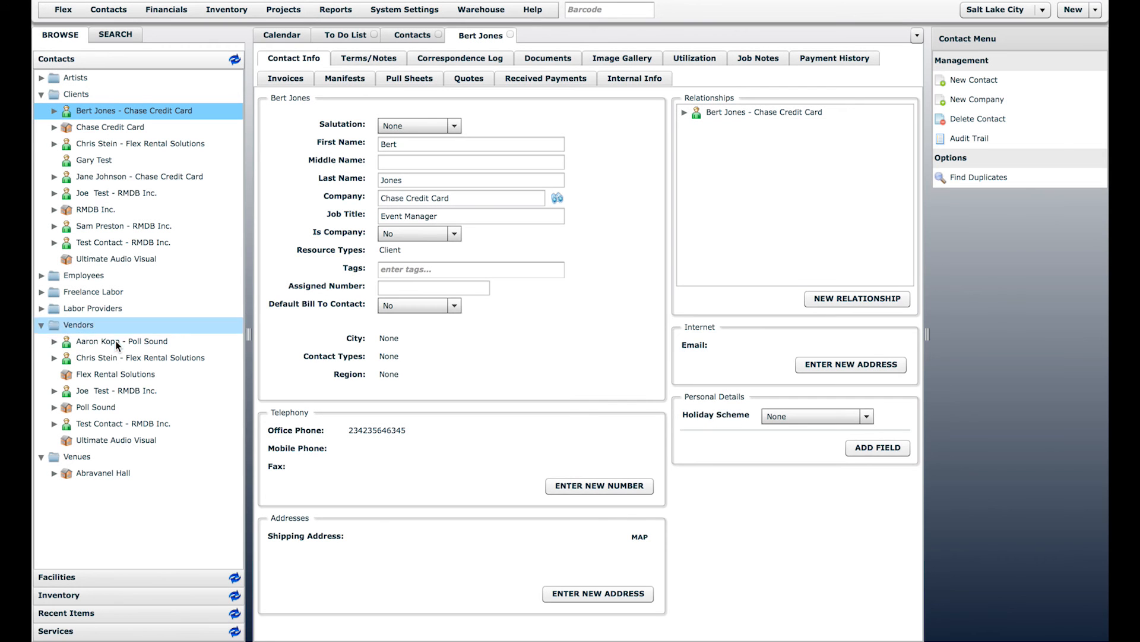
left_click(115, 340)
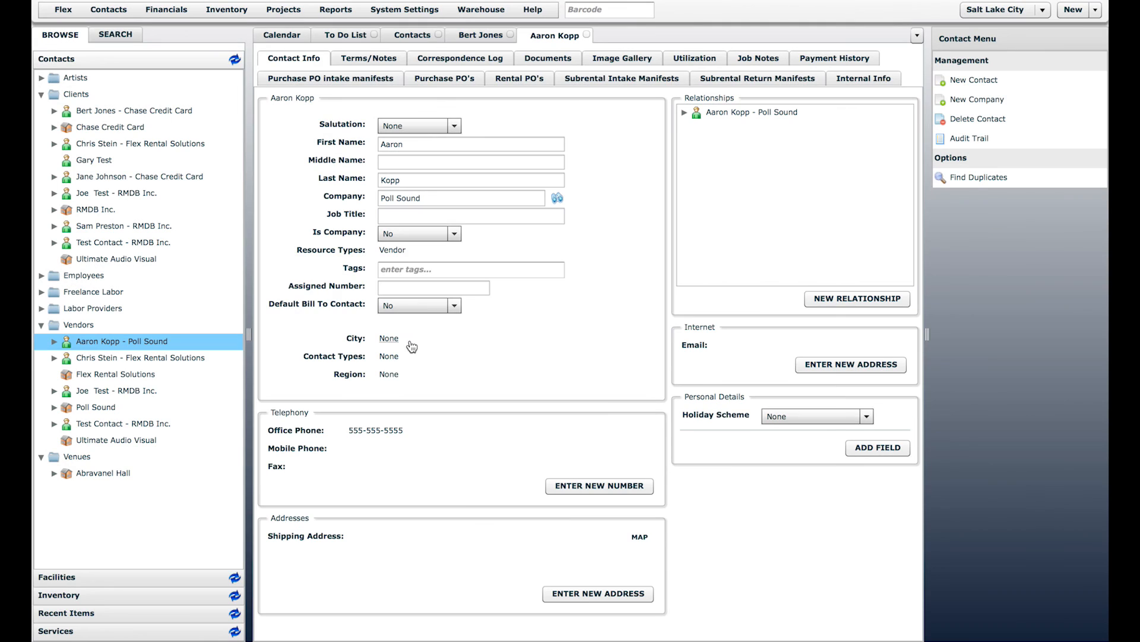
Step: Set Poll Sound's City to Salt Lake City, Contact Type to Audio Vendor and Region to Americas
left_click(389, 339)
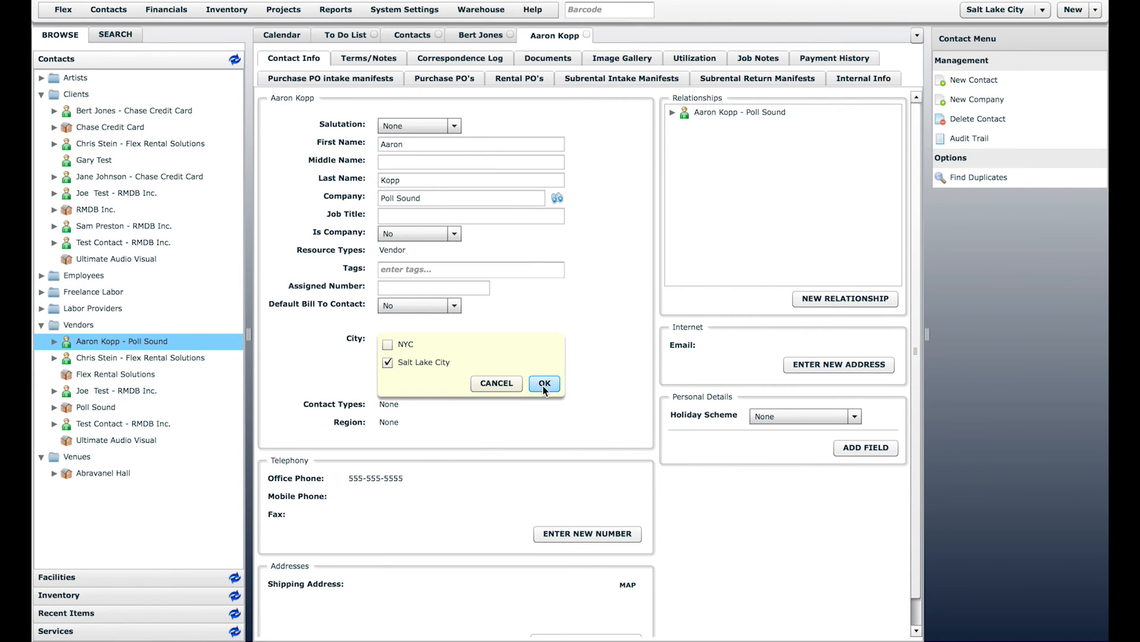
left_click(544, 383)
left_click(397, 357)
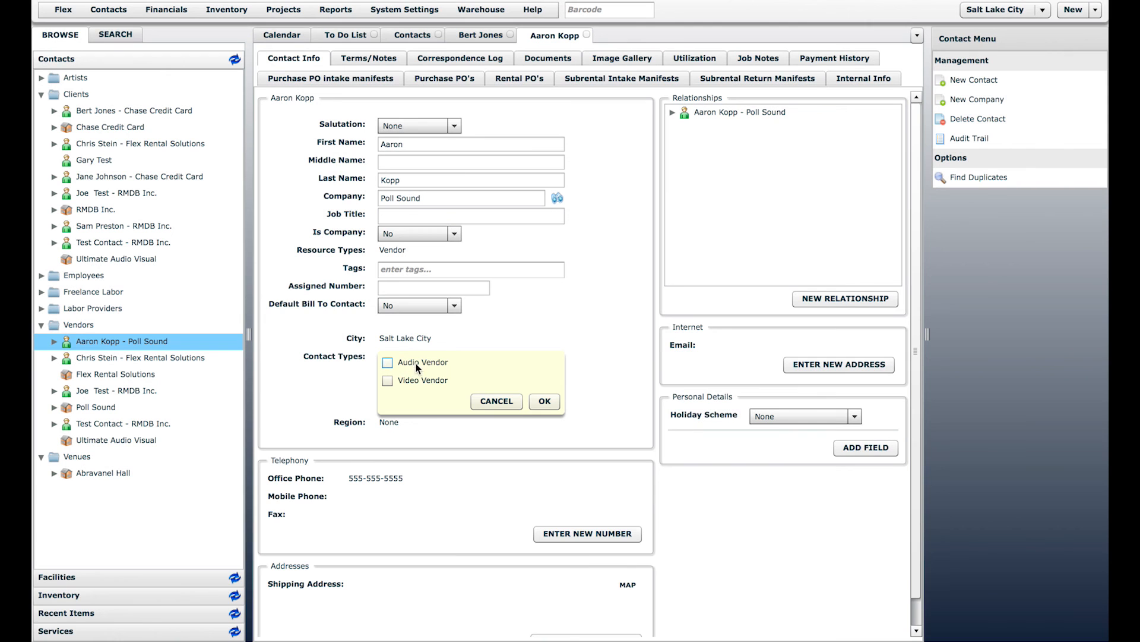
left_click(418, 384)
left_click(532, 397)
left_click(395, 373)
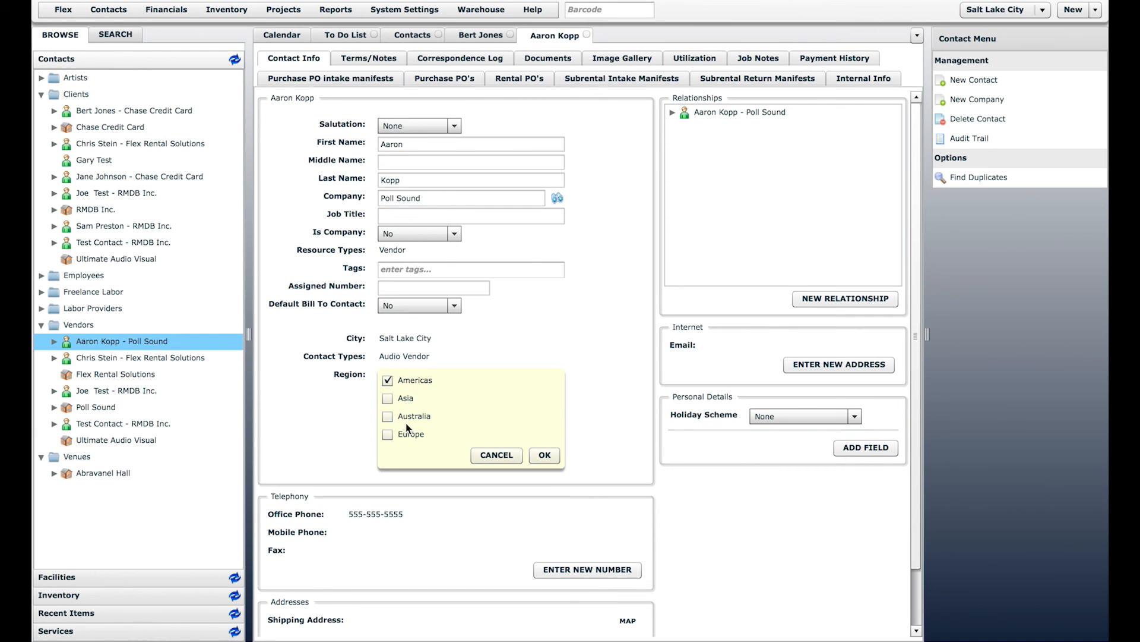
left_click(550, 456)
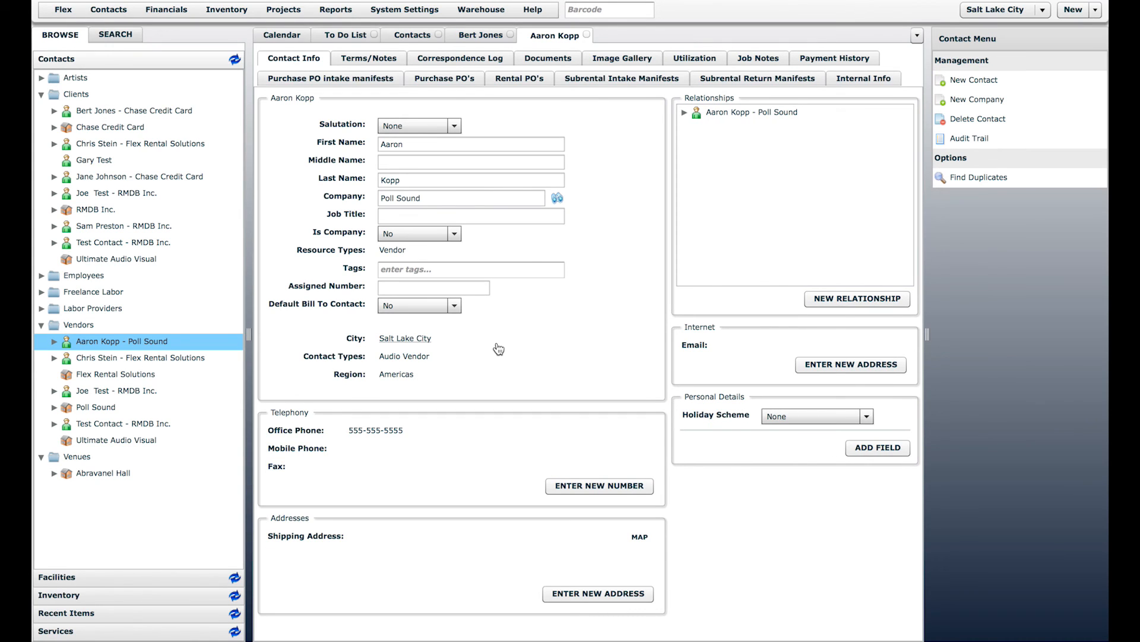
Step: Reopen the Contact Manager list twice, closing the Contacts tab each time
left_click(439, 35)
left_click(108, 11)
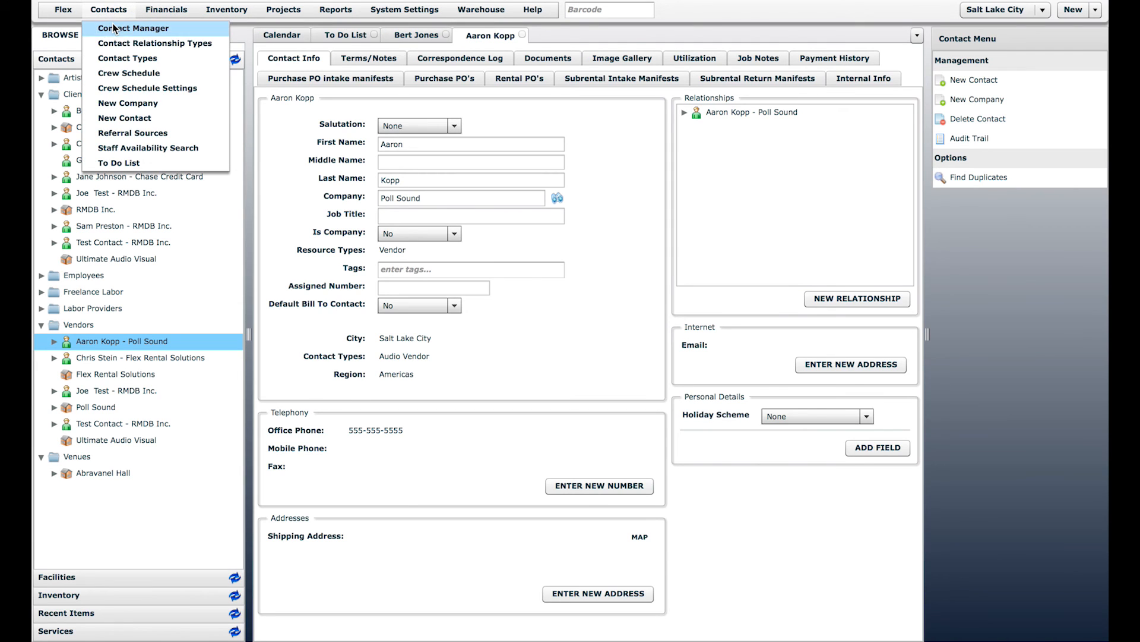
left_click(114, 28)
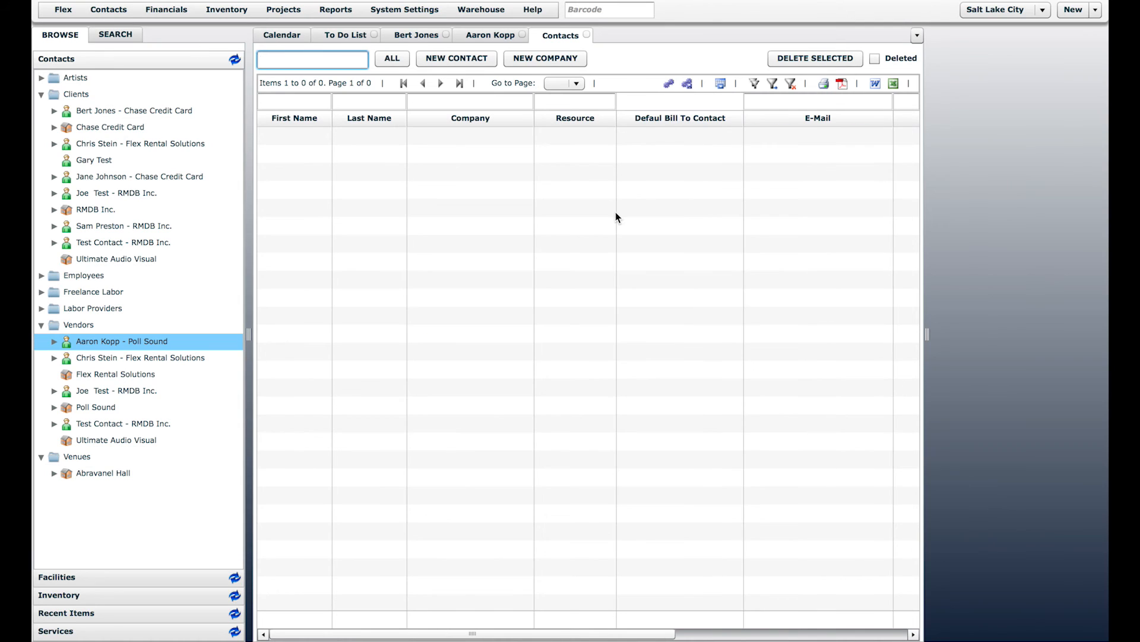
left_click(767, 634)
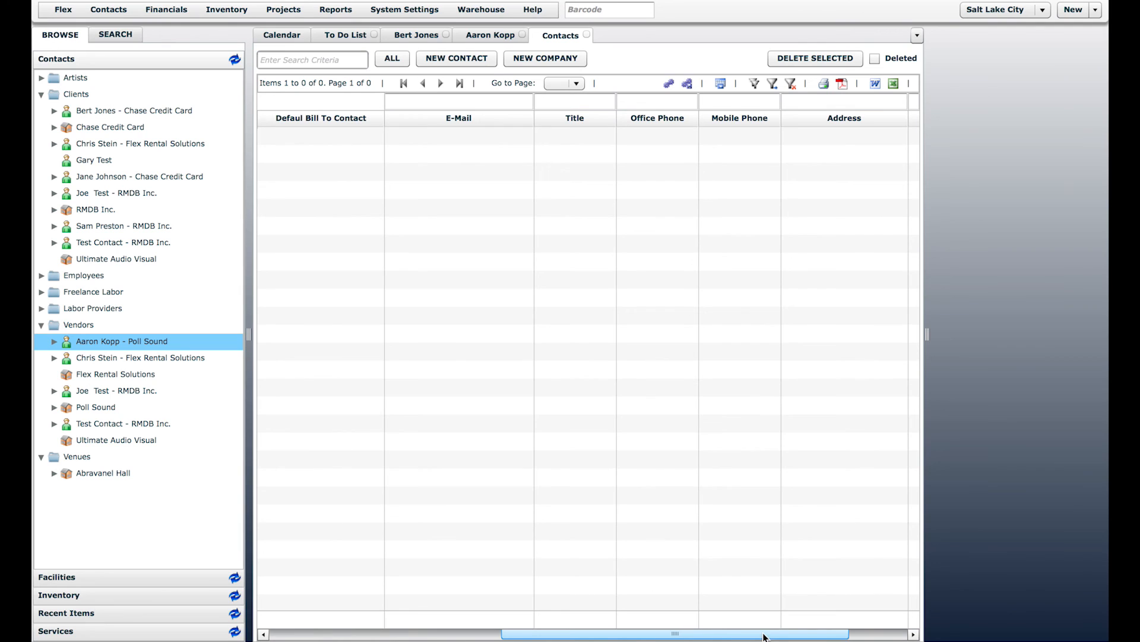
left_click(586, 35)
left_click(109, 10)
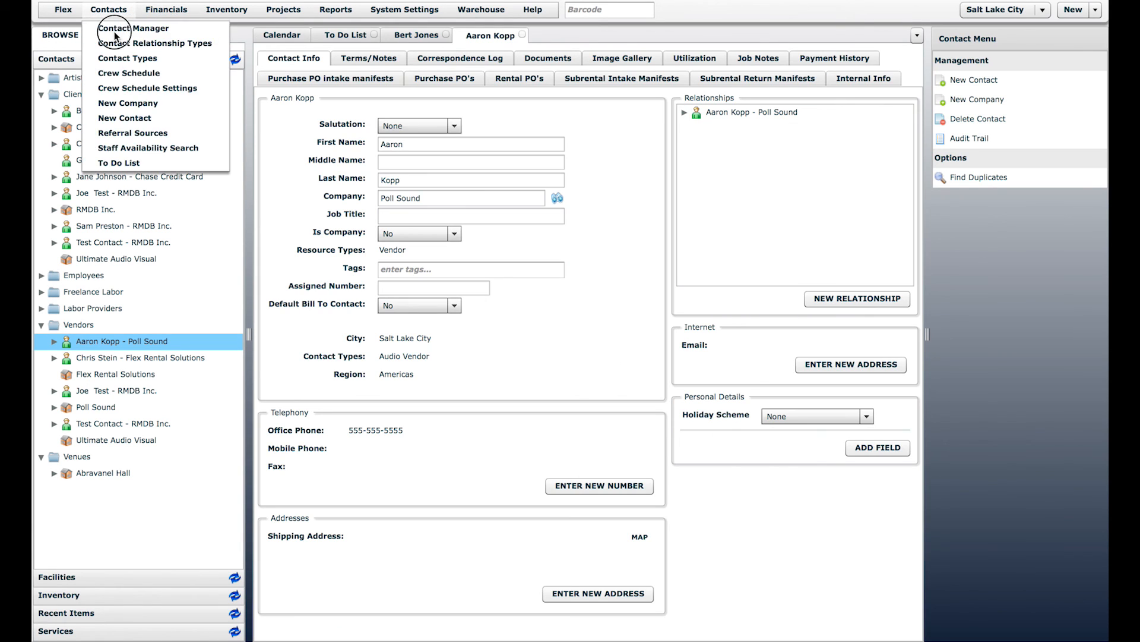
left_click(114, 30)
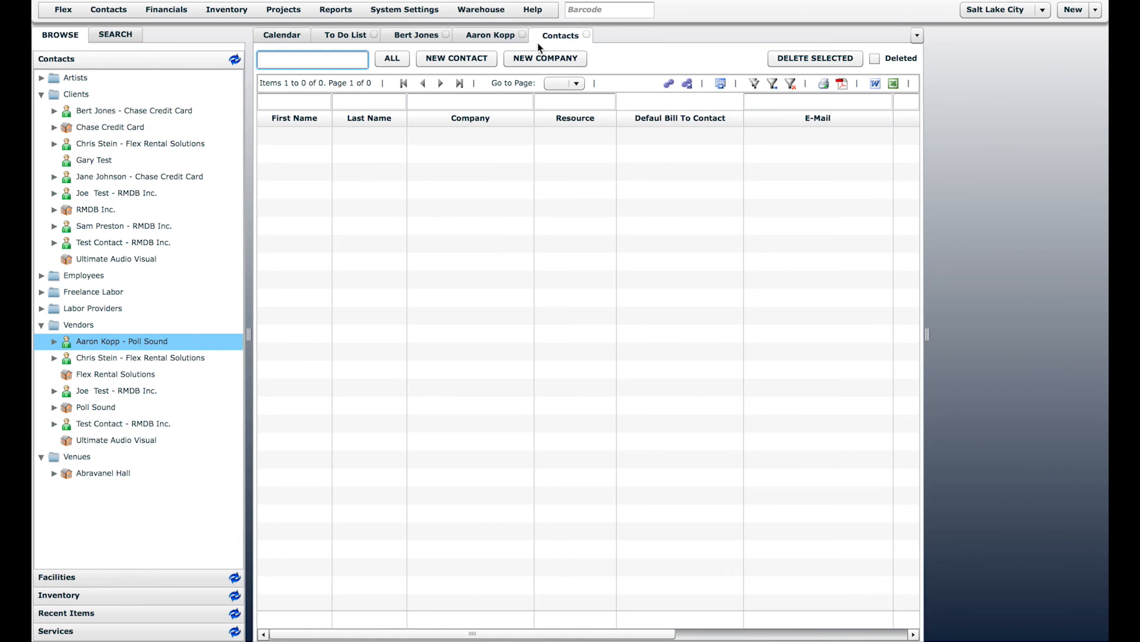
left_click(586, 35)
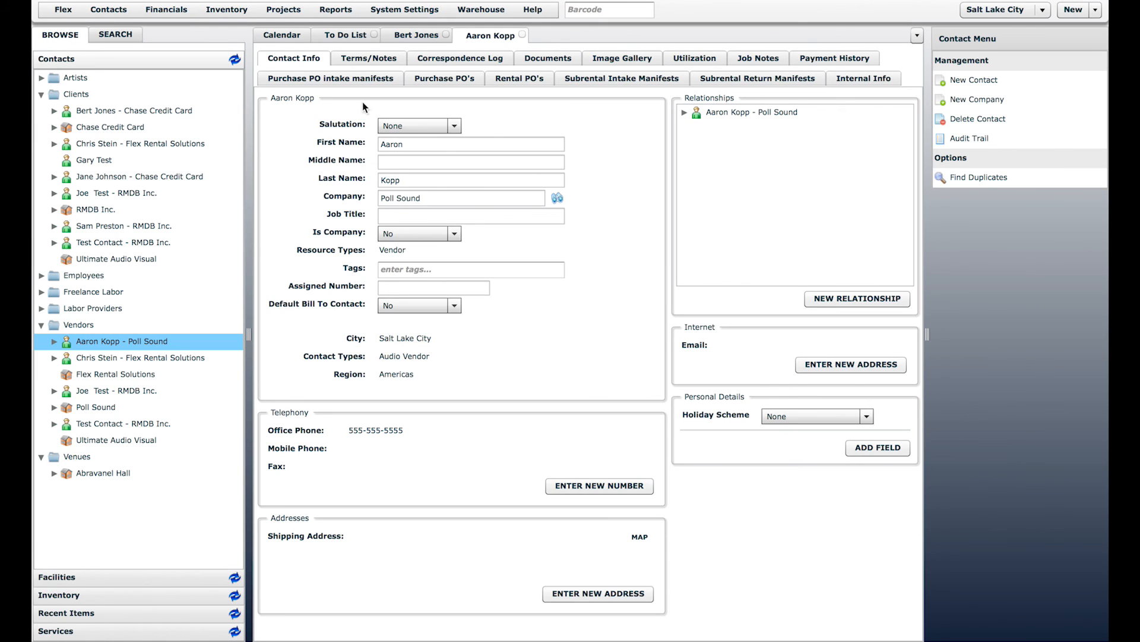
Step: Close the Poll Sound and Chase Credit Card records and return to the calendar daybook
left_click(522, 34)
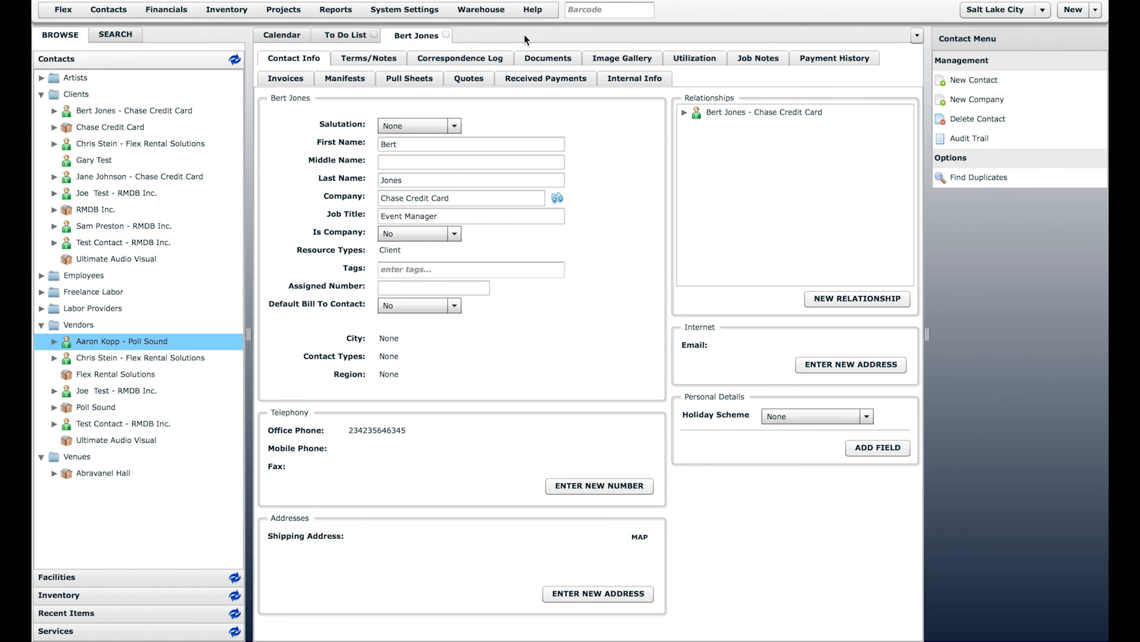
left_click(446, 35)
left_click(289, 36)
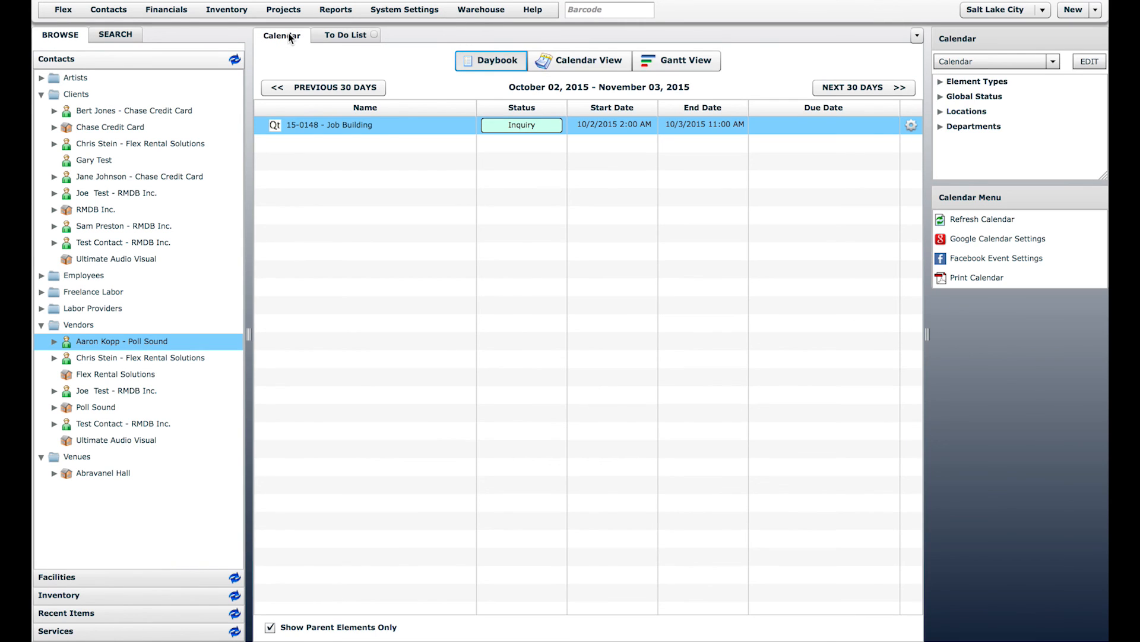
Step: Review the Contact Types list, then go back to the calendar and show the reports list
left_click(91, 10)
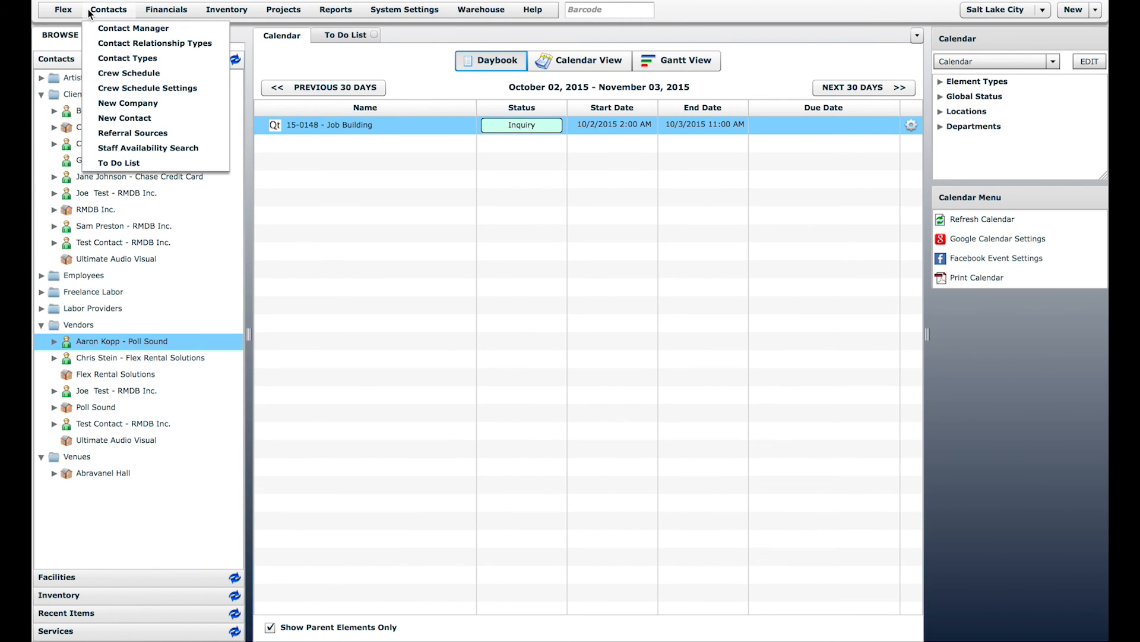
left_click(123, 58)
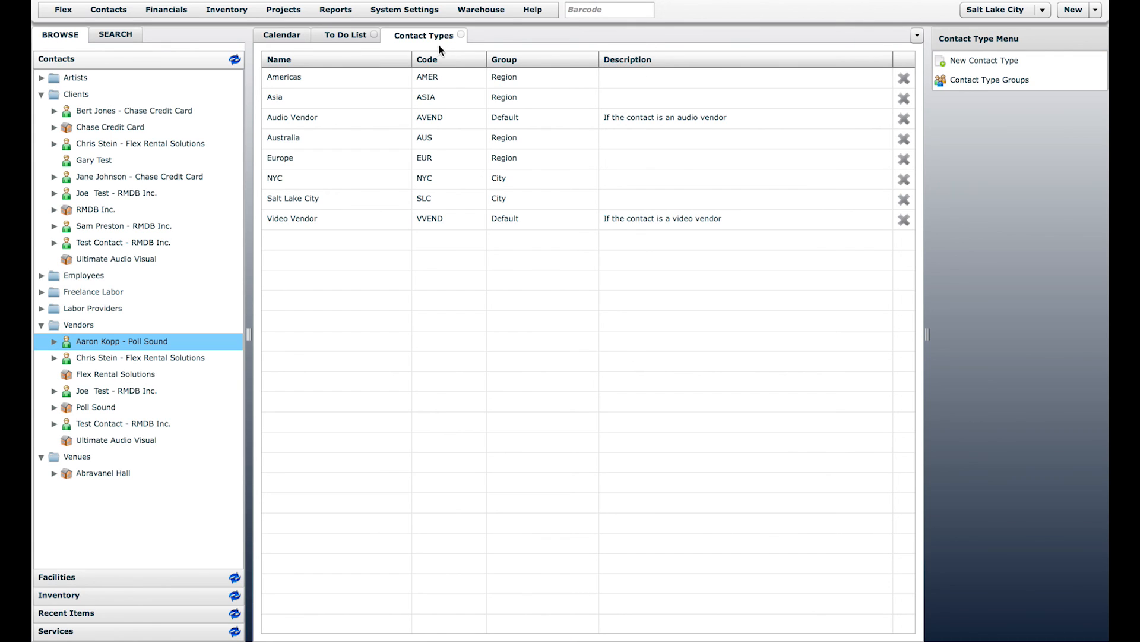
left_click(461, 35)
left_click(284, 36)
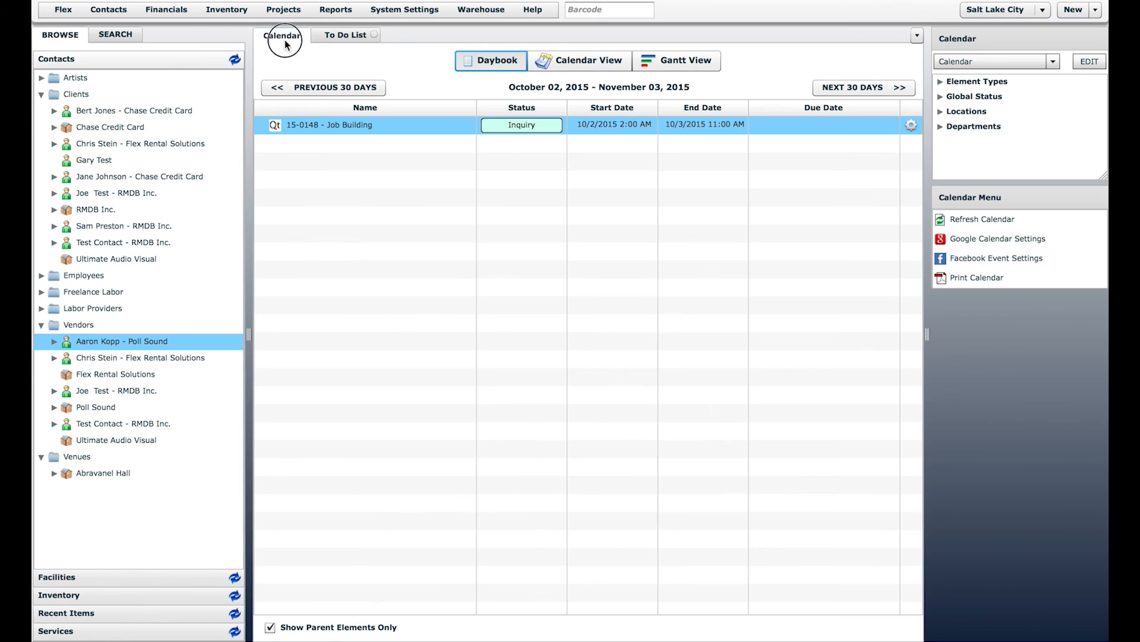
left_click(335, 9)
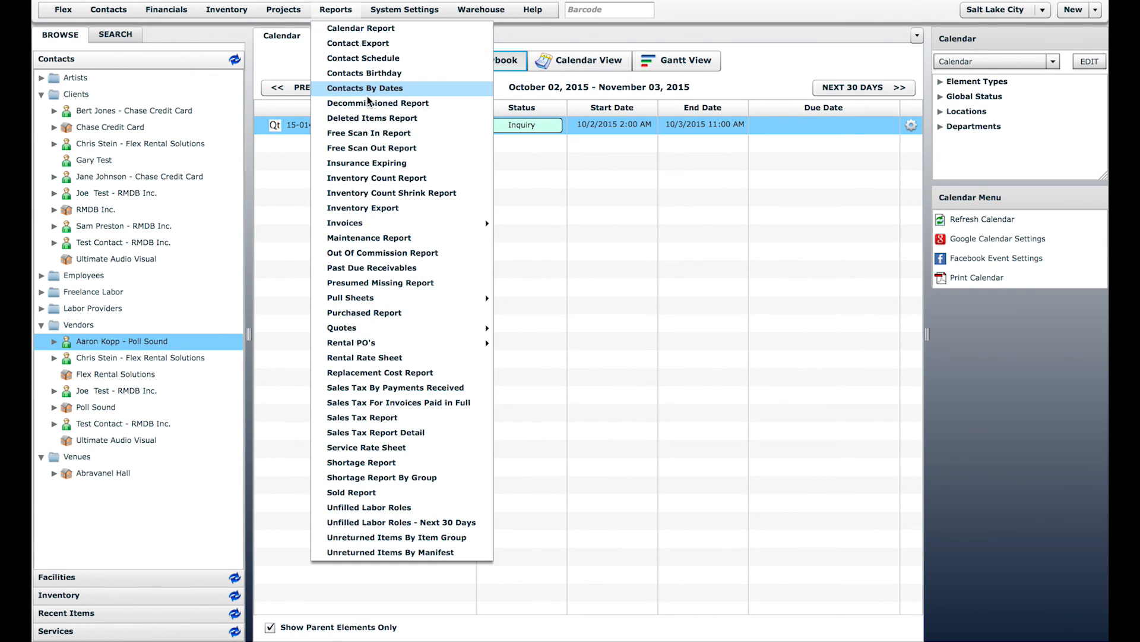
Step: Preview the Contact Export report form and cancel it without generating
left_click(351, 44)
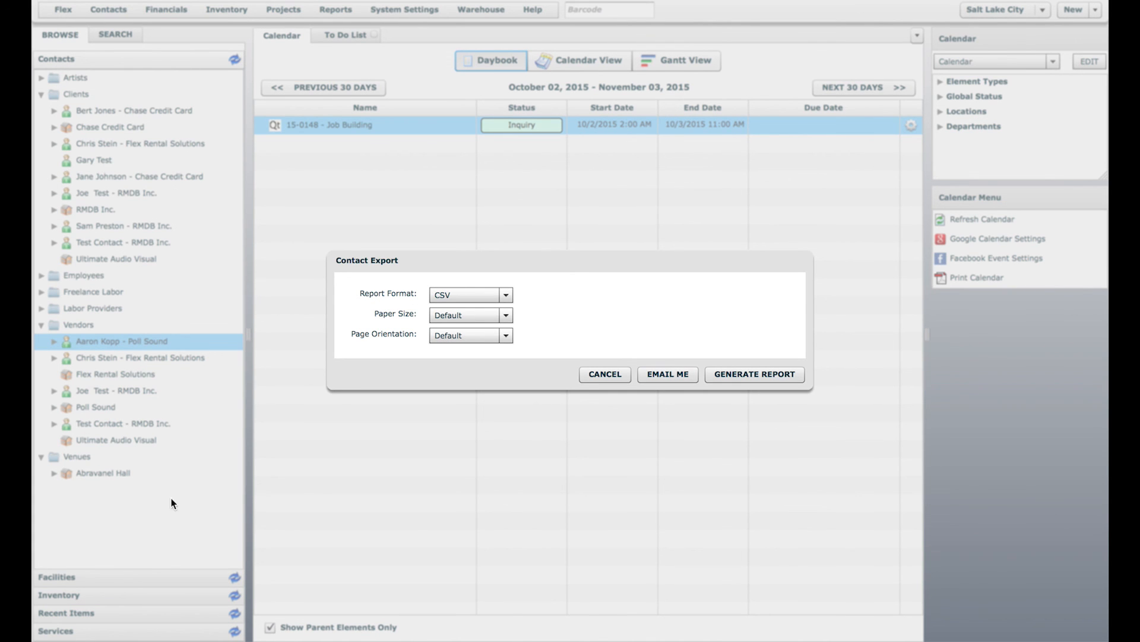
left_click(588, 373)
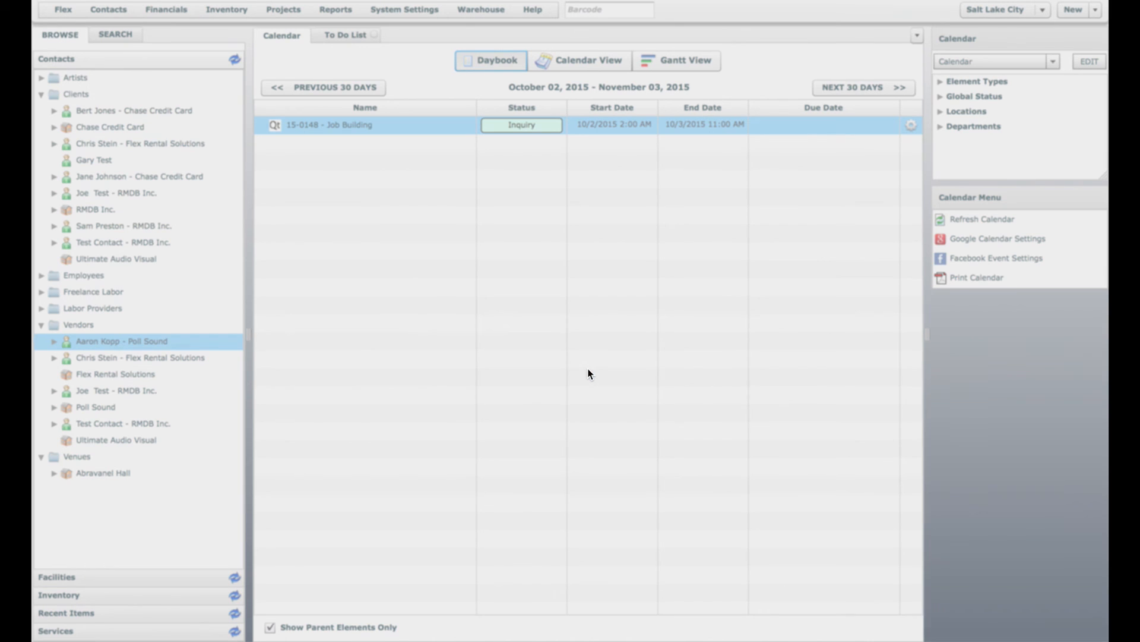
left_click(336, 9)
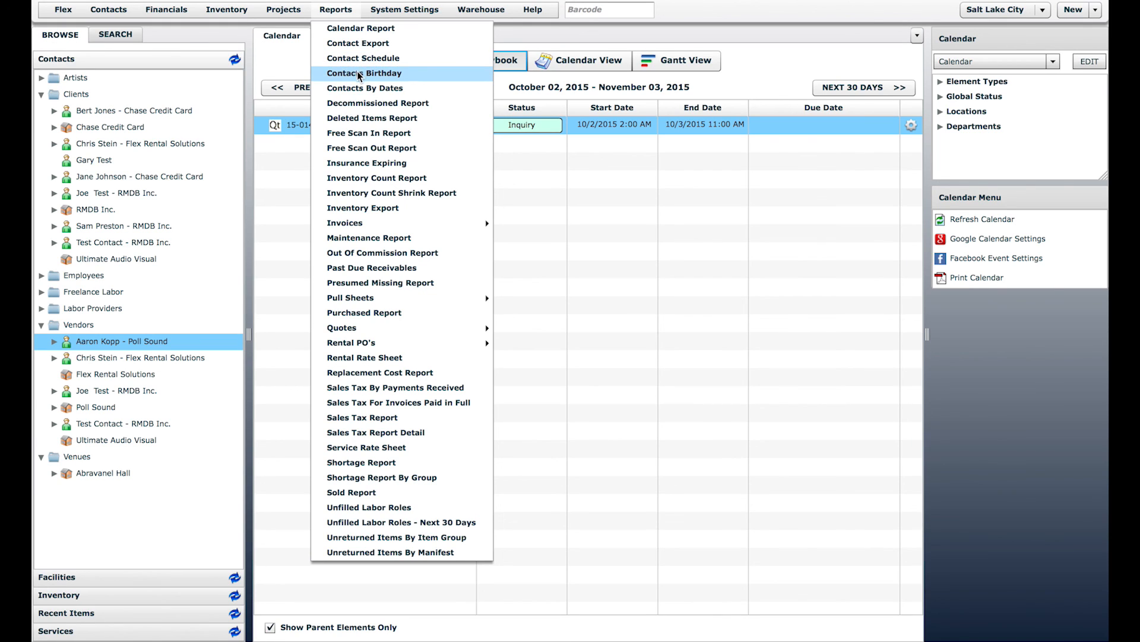
Step: Set the Contacts By Dates report range to 08/04/2015–10/06/2015, then close the form
left_click(362, 90)
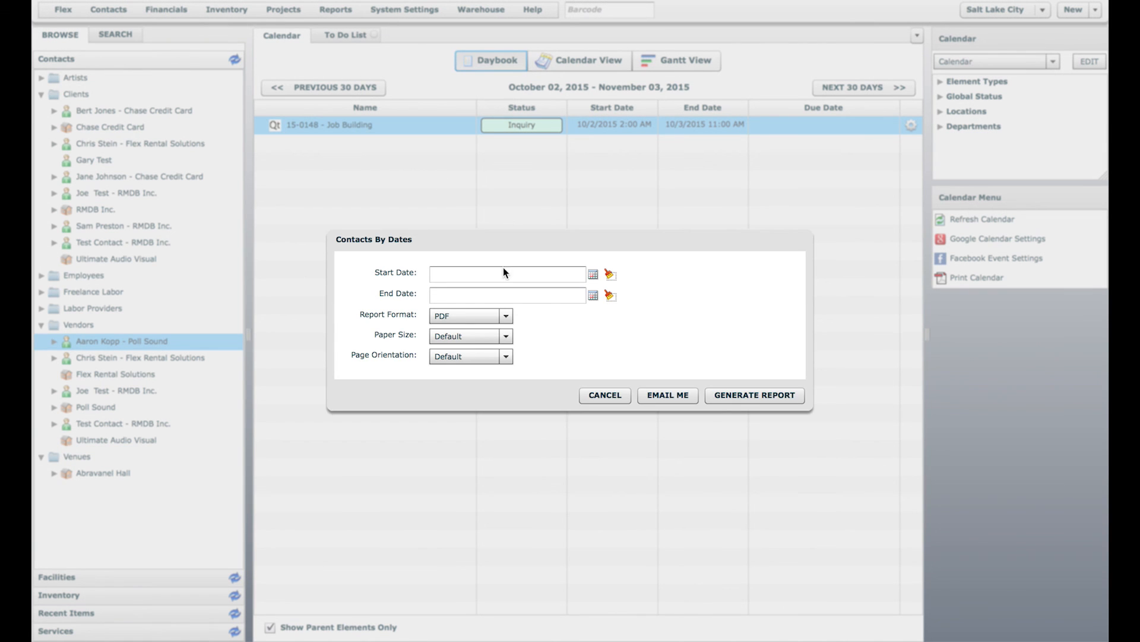
left_click(595, 277)
left_click(599, 276)
left_click(599, 276)
left_click(642, 327)
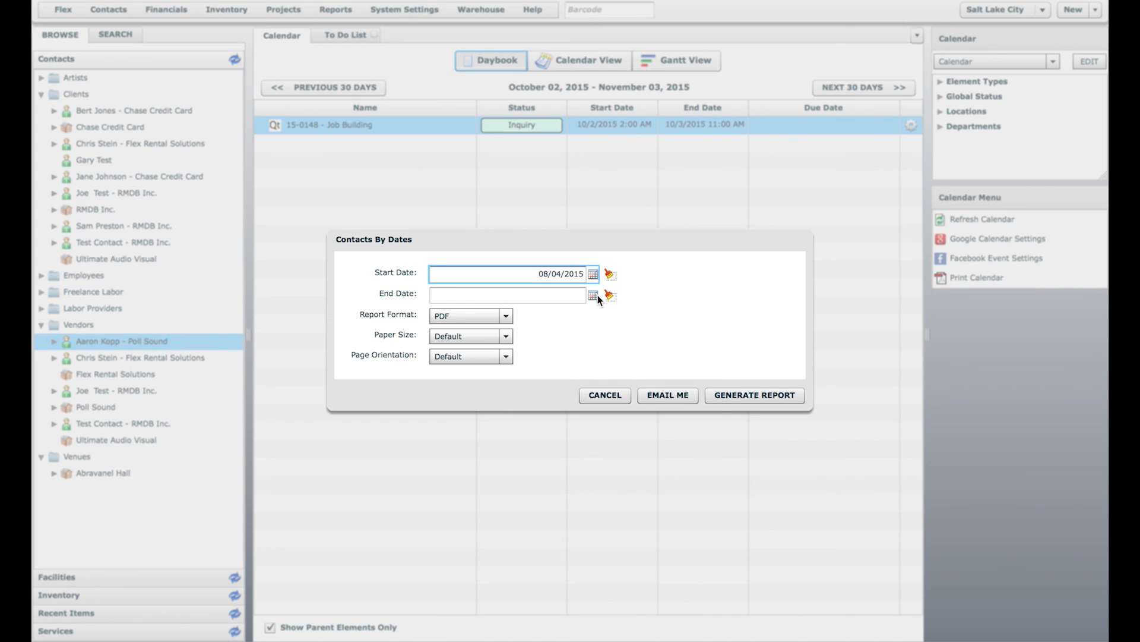
left_click(593, 294)
left_click(636, 349)
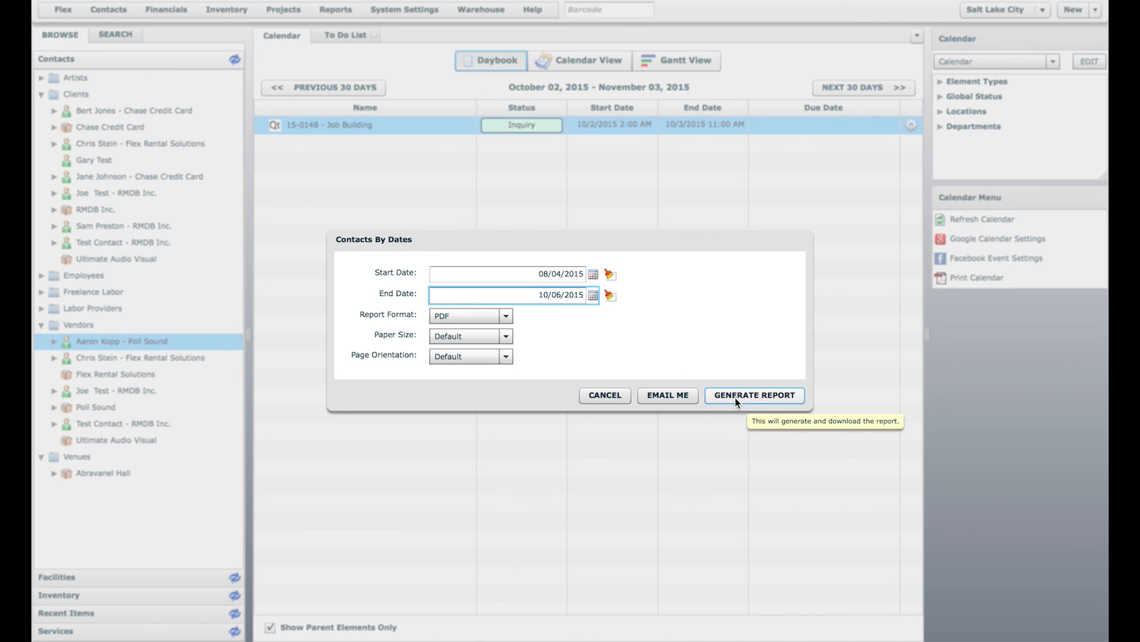
left_click(597, 395)
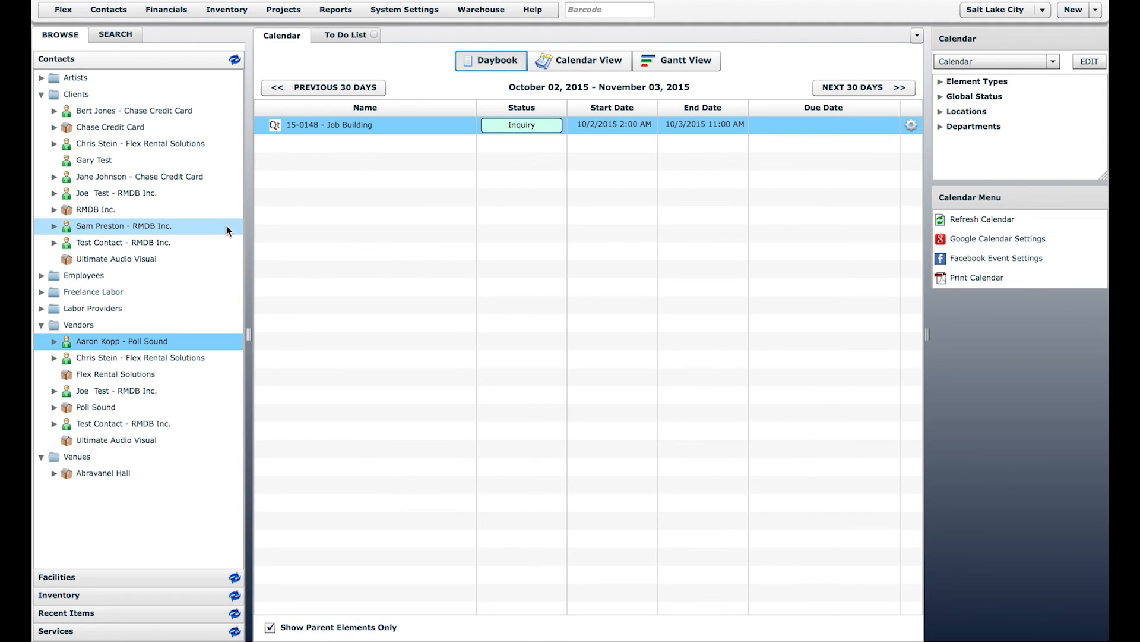
Step: Collapse the Clients, Vendors and Venues folders, then select the Artists and Clients groups
left_click(41, 95)
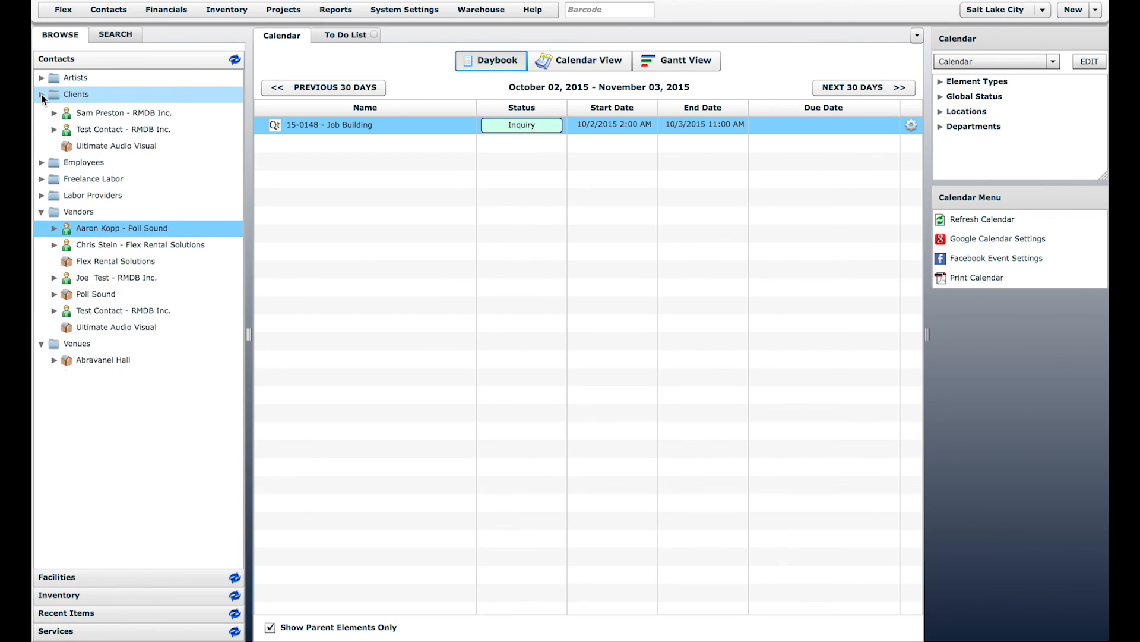
left_click(41, 161)
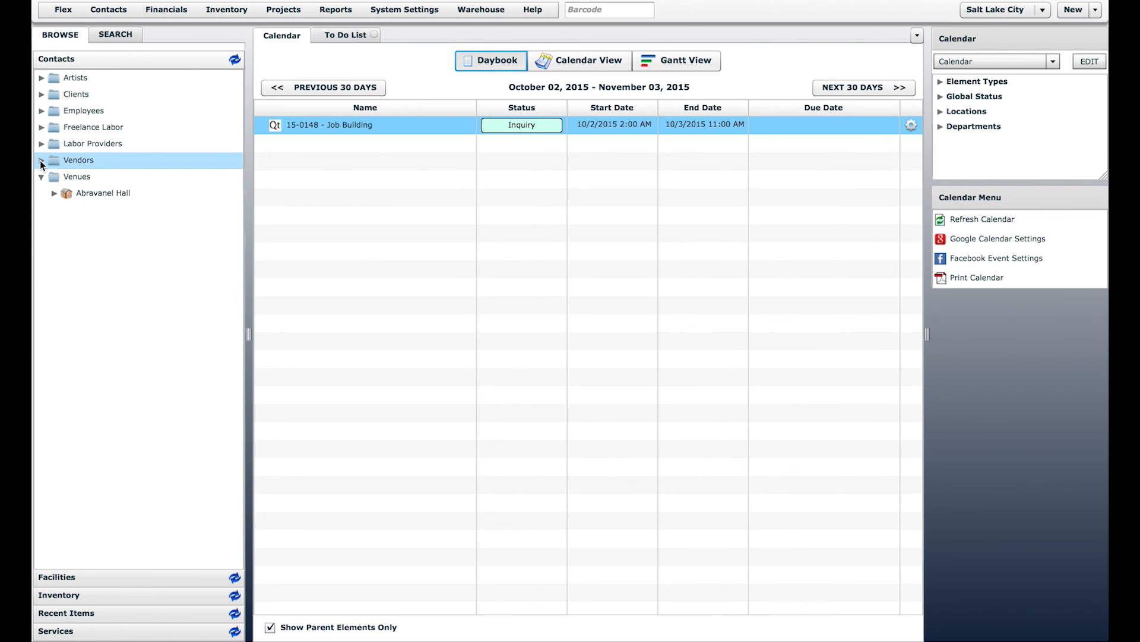
left_click(41, 176)
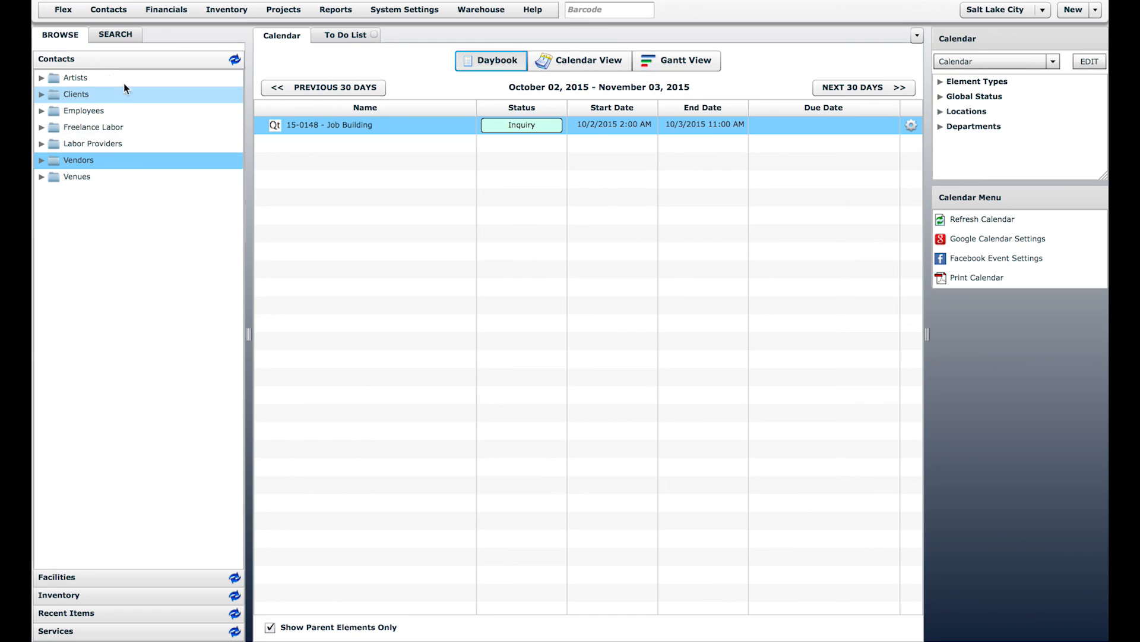
left_click(69, 78)
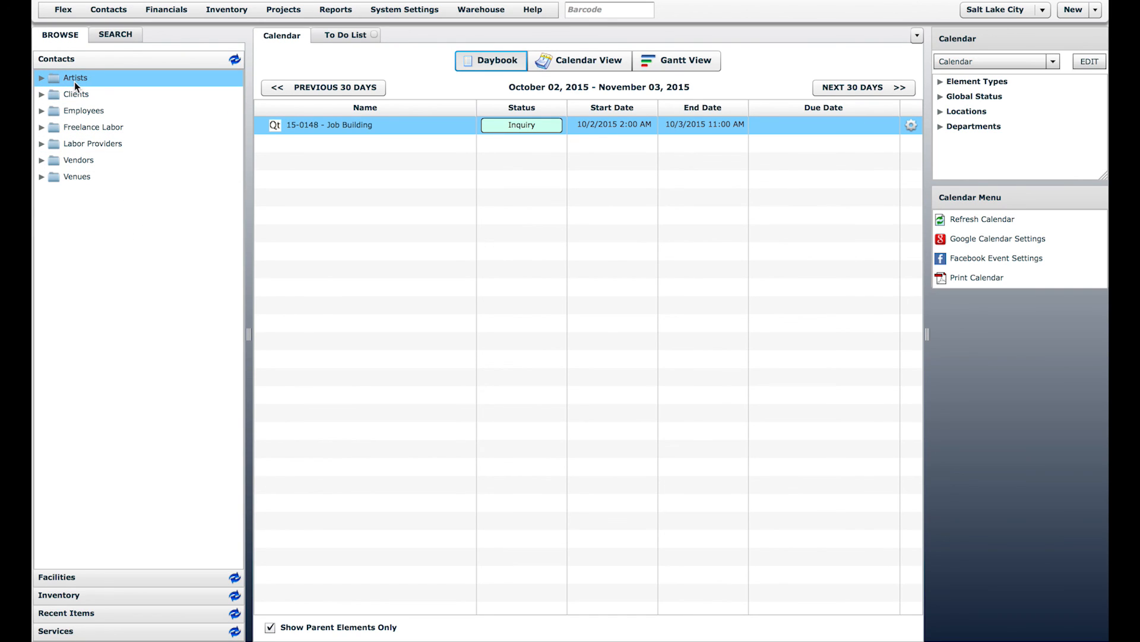
left_click(76, 94)
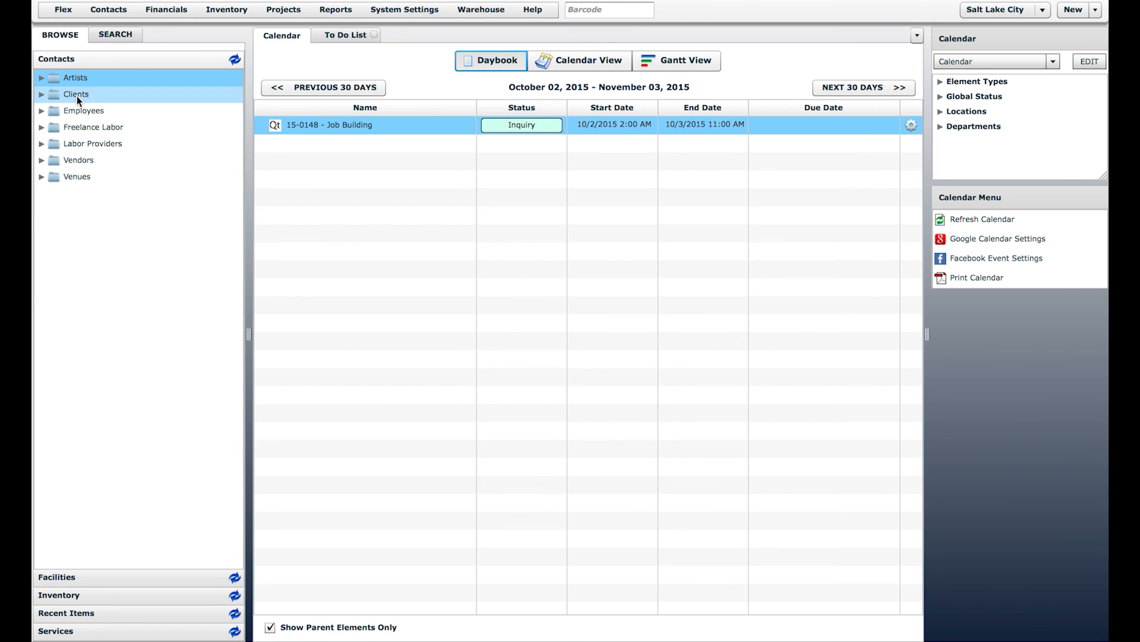
Step: Review the System Settings Resource Types list, close it, and return to the calendar daybook
left_click(404, 10)
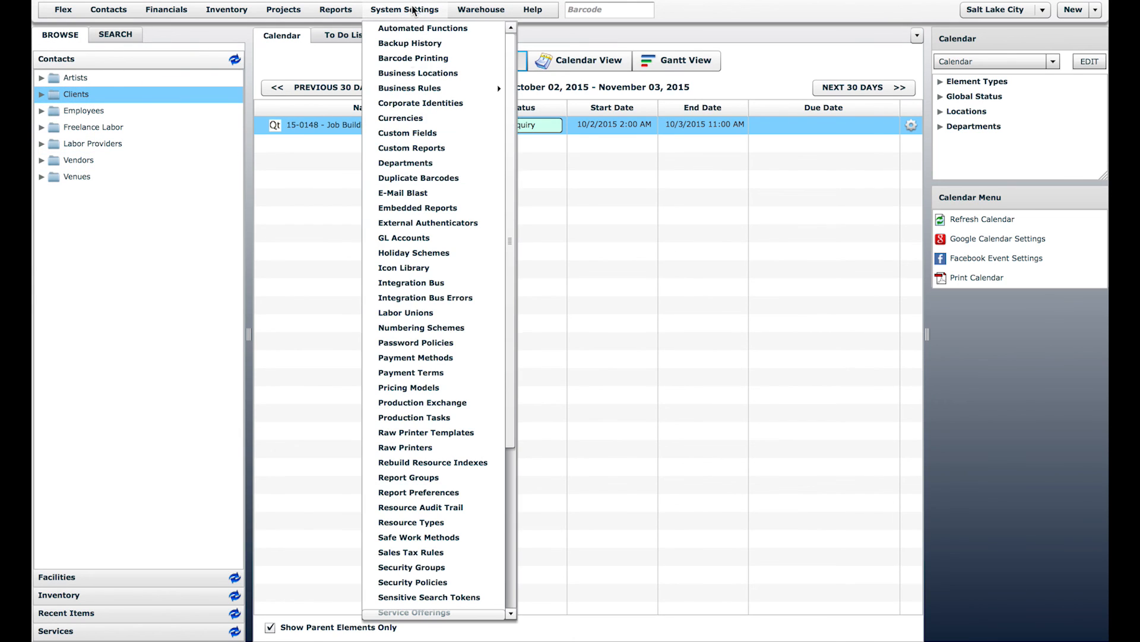
left_click(418, 524)
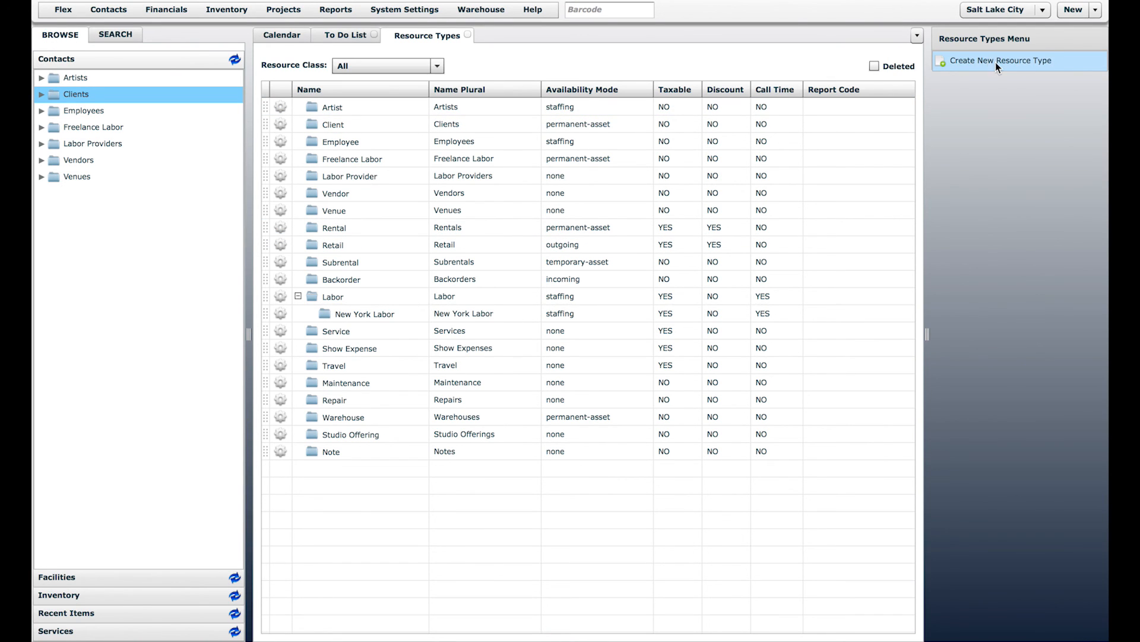
left_click(467, 34)
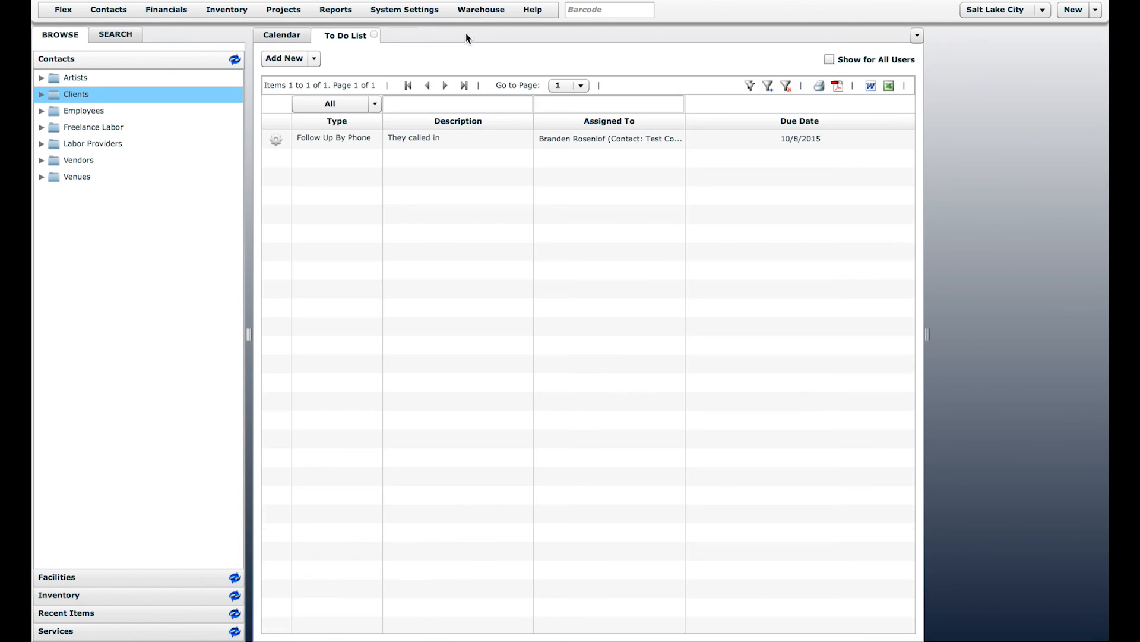
left_click(267, 37)
Step: Open the Chase Credit Card event manager's contact record from the Clients folder
left_click(40, 95)
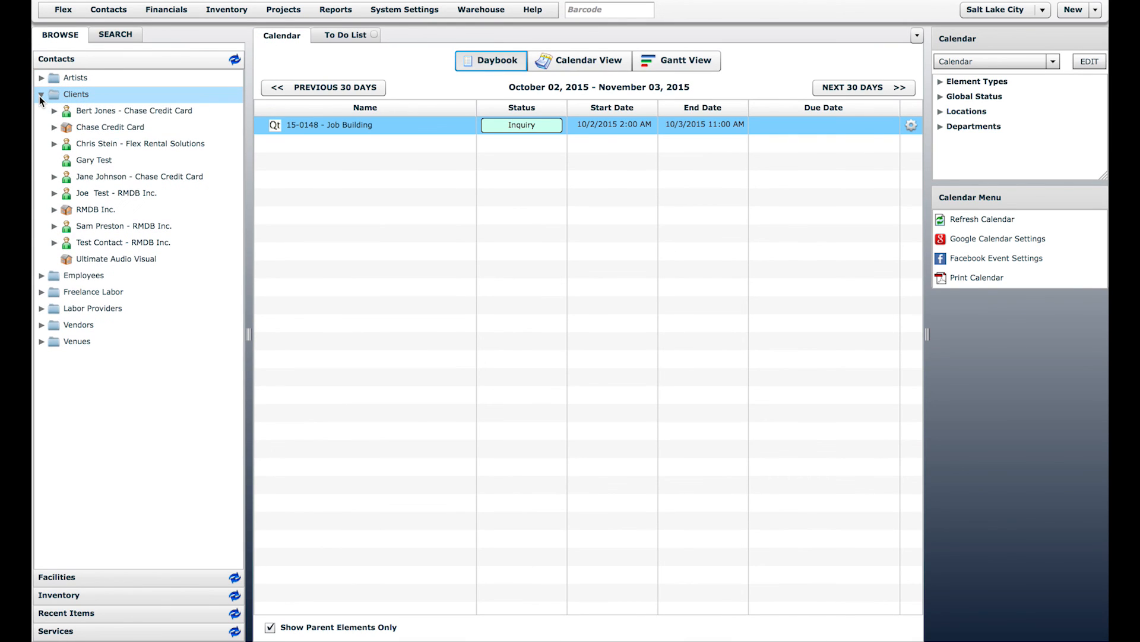
left_click(90, 128)
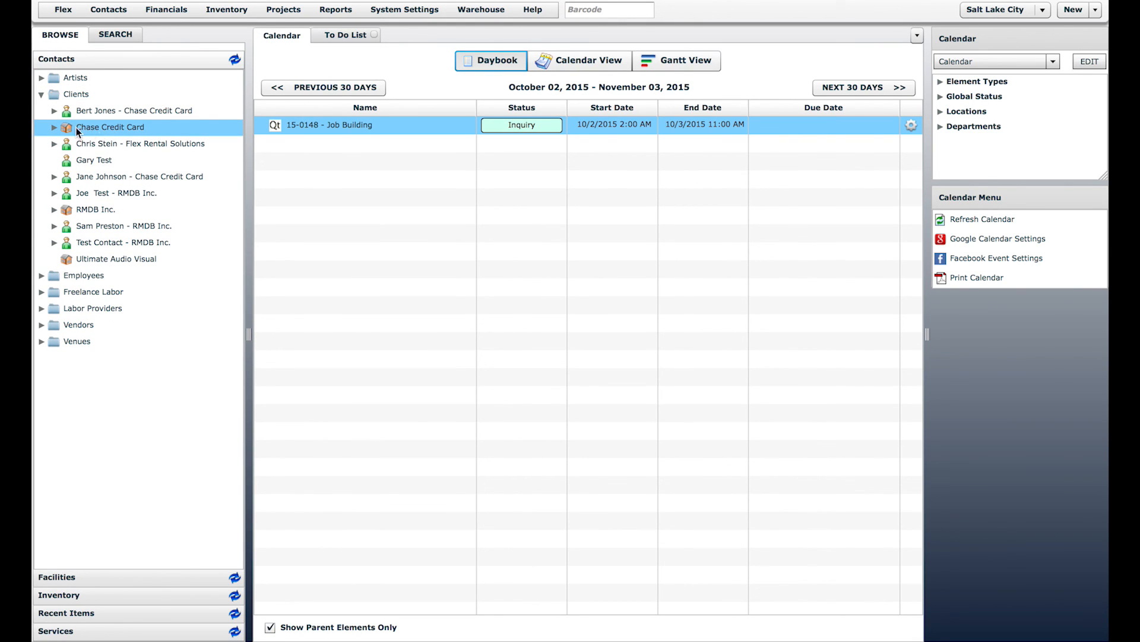
left_click(108, 114)
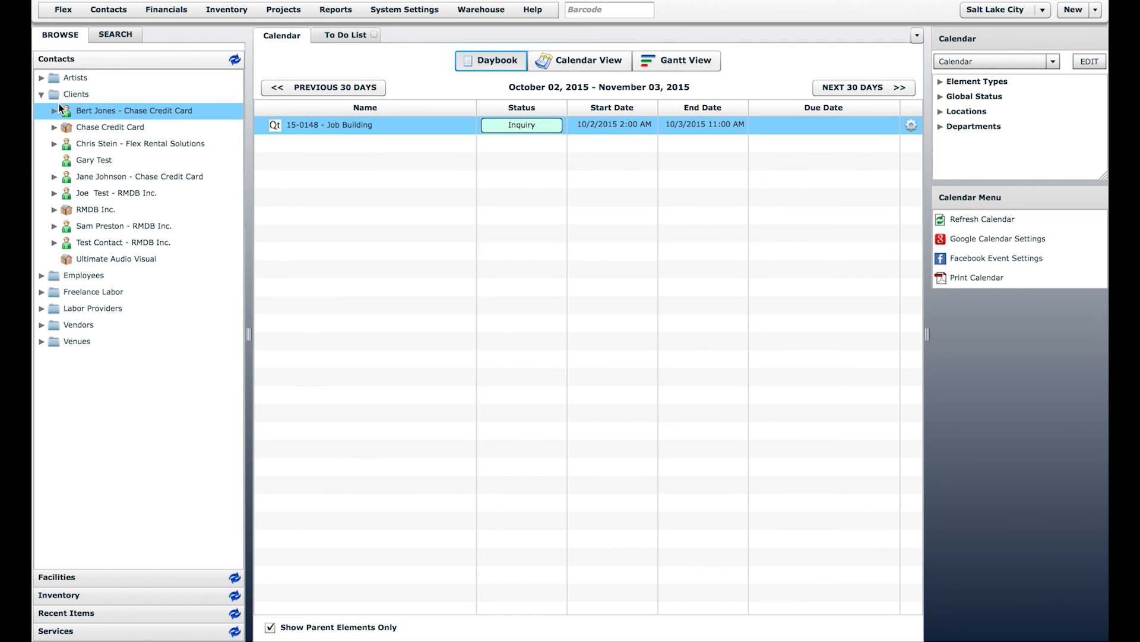
double_click(116, 115)
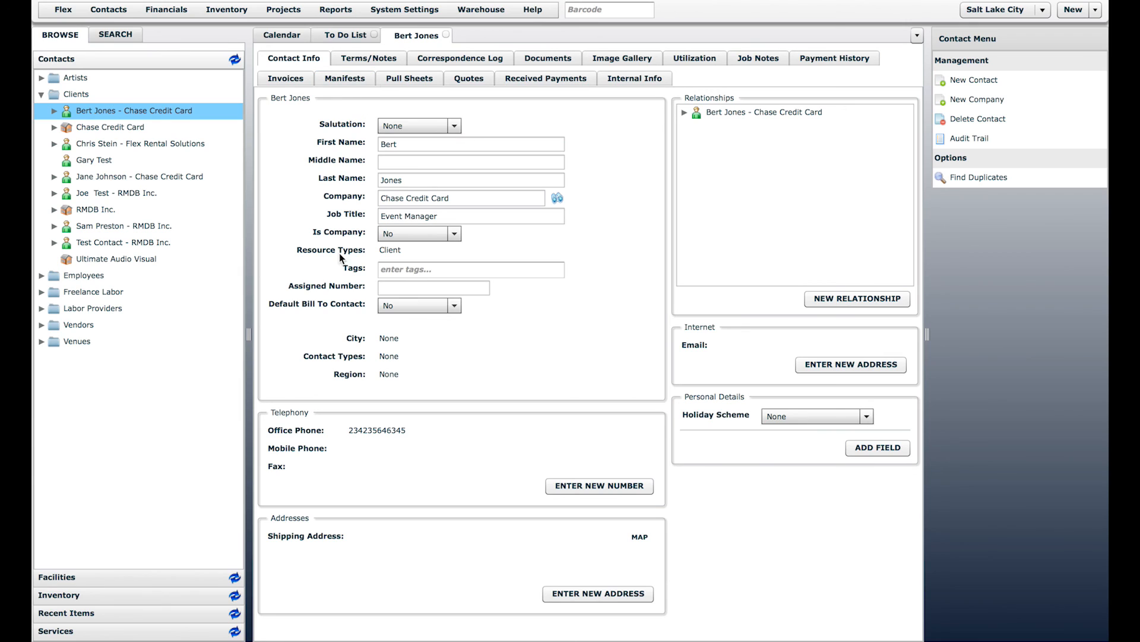
Step: View the Contact Types list, close it and the Chase Credit Card contact record, then show the Calendar
left_click(100, 14)
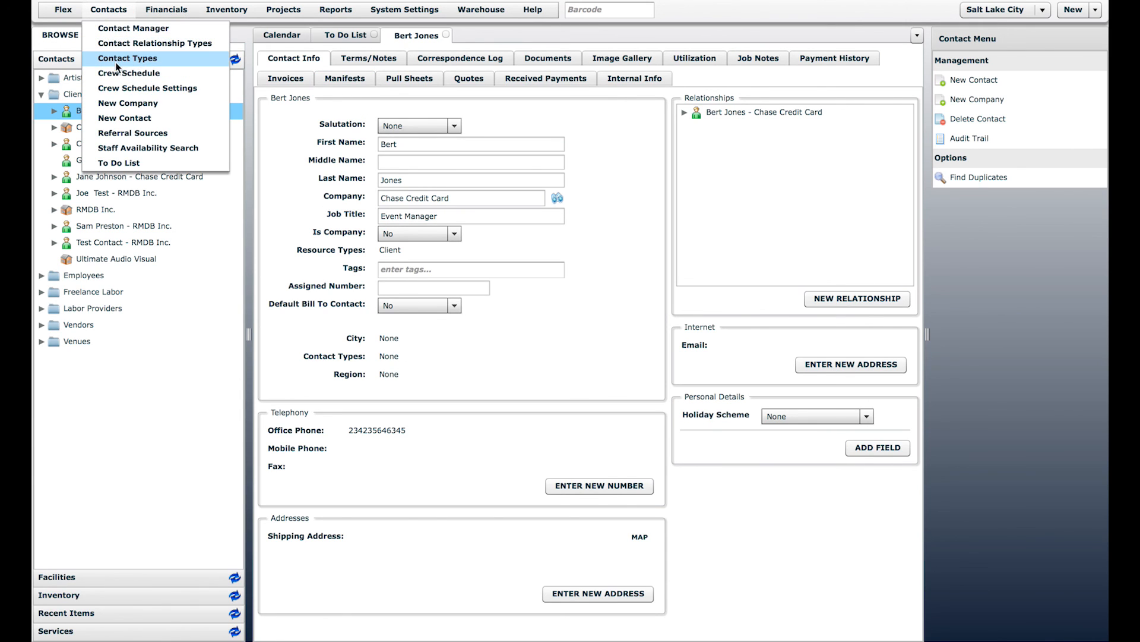
left_click(140, 63)
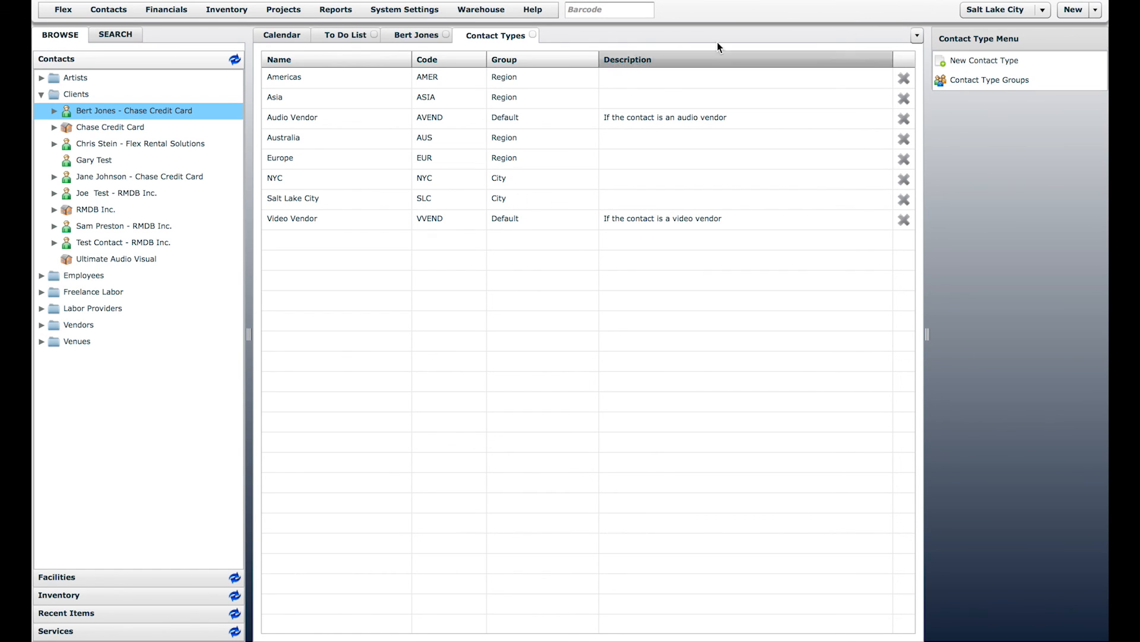
left_click(533, 34)
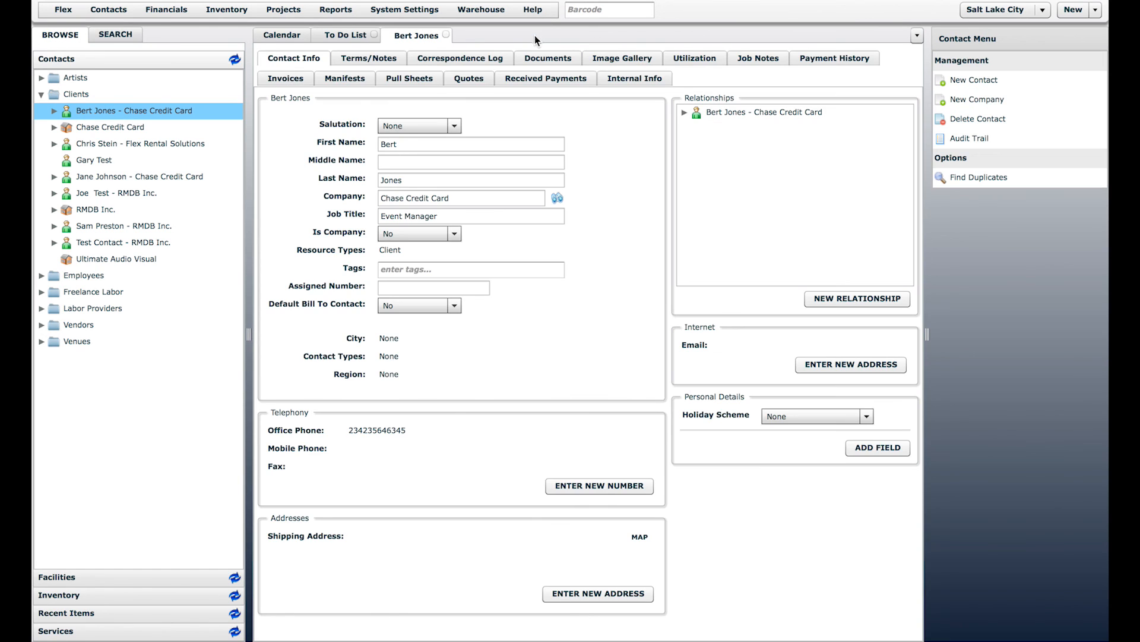
left_click(446, 34)
left_click(294, 35)
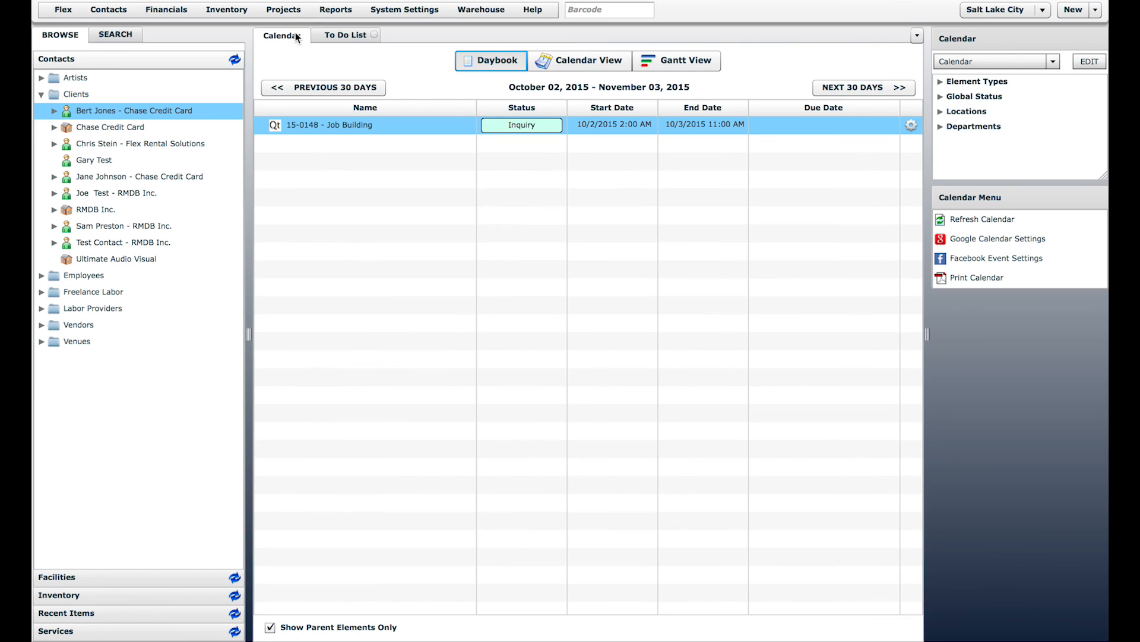